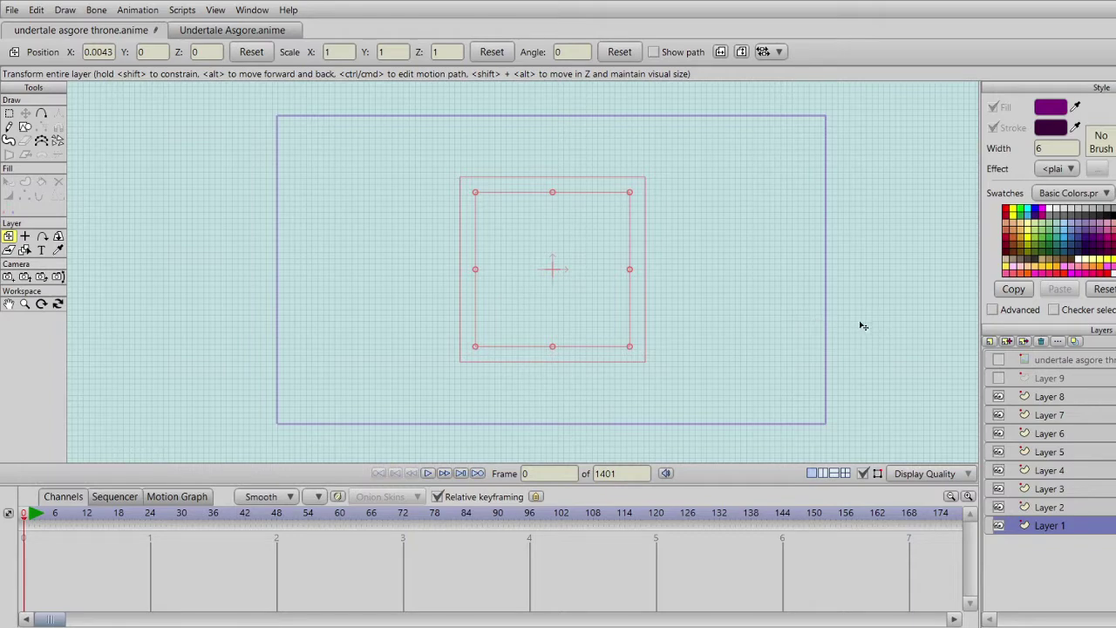
Step: Show Layer 9 and the throne reference image layer on the canvas
{"action": "left_click_drag", "start_coordinate": [845, 297], "coordinate": [842, 307]}
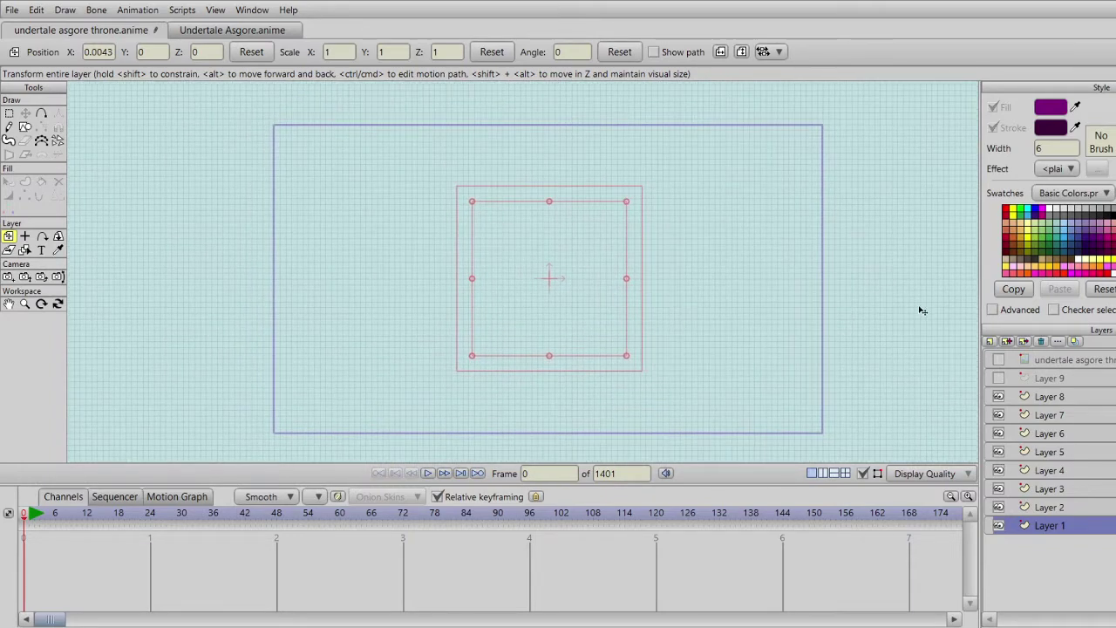
{"action": "left_click_drag", "start_coordinate": [712, 301], "coordinate": [718, 324]}
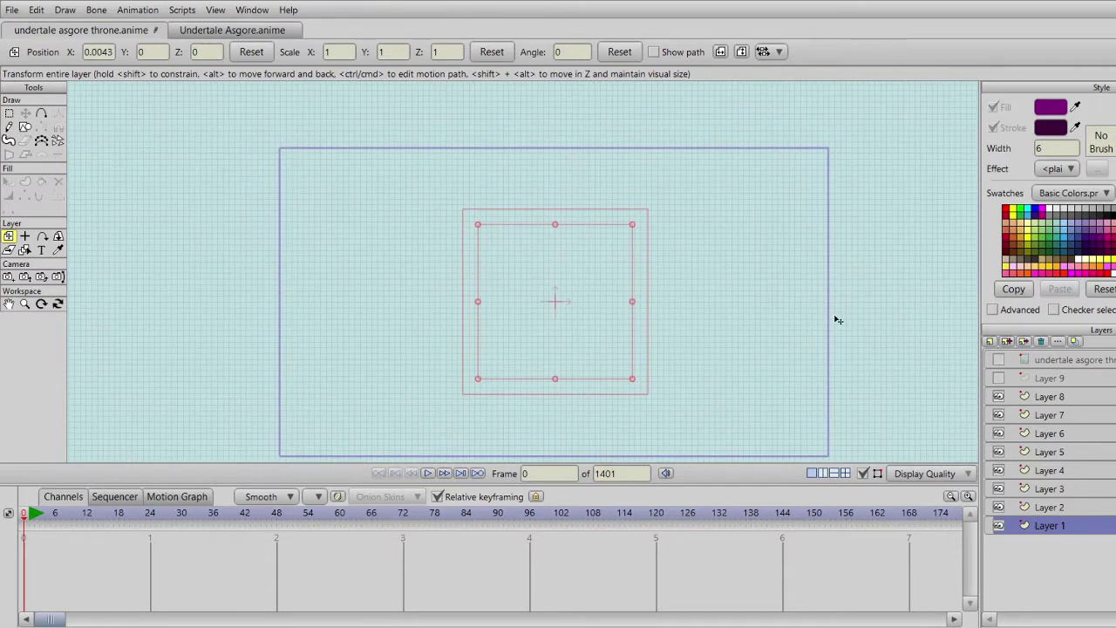
{"action": "left_click", "coordinate": [999, 379]}
{"action": "left_click", "coordinate": [1046, 379]}
{"action": "left_click_drag", "start_coordinate": [609, 335], "coordinate": [663, 267]}
{"action": "left_click_drag", "start_coordinate": [596, 316], "coordinate": [608, 334]}
{"action": "left_click", "coordinate": [999, 359]}
Step: Enlarge the throne reference image to a scale of about 1.65 and move it clear of the leg outline
{"action": "scroll", "coordinate": [872, 347], "scroll_direction": "up", "scroll_amount": 5}
{"action": "scroll", "coordinate": [648, 170], "scroll_direction": "down", "scroll_amount": 2}
{"action": "scroll", "coordinate": [641, 266], "scroll_direction": "up", "scroll_amount": 4}
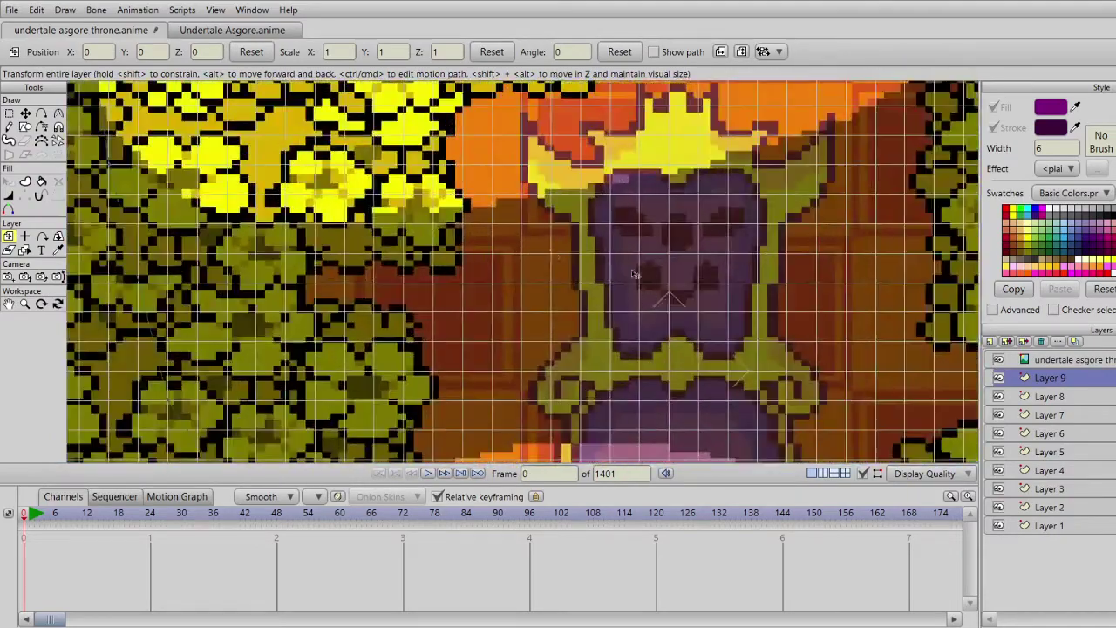
{"action": "scroll", "coordinate": [672, 296], "scroll_direction": "down", "scroll_amount": 4}
{"action": "scroll", "coordinate": [673, 297], "scroll_direction": "up", "scroll_amount": 3}
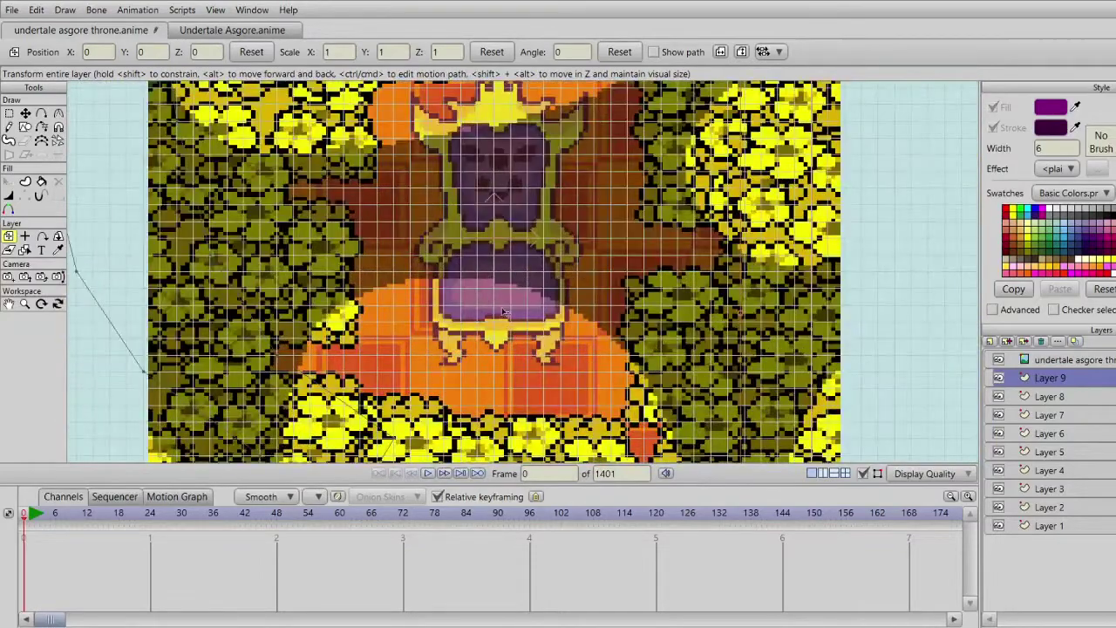
{"action": "scroll", "coordinate": [676, 309], "scroll_direction": "down", "scroll_amount": 4}
{"action": "scroll", "coordinate": [682, 320], "scroll_direction": "up", "scroll_amount": 1}
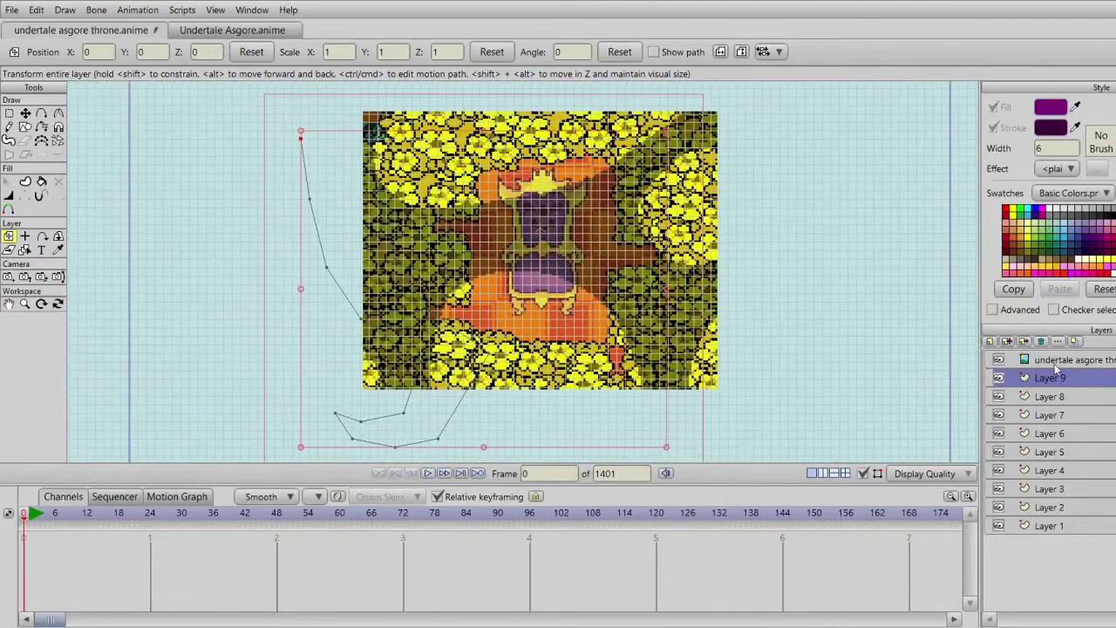
{"action": "left_click", "coordinate": [1055, 359]}
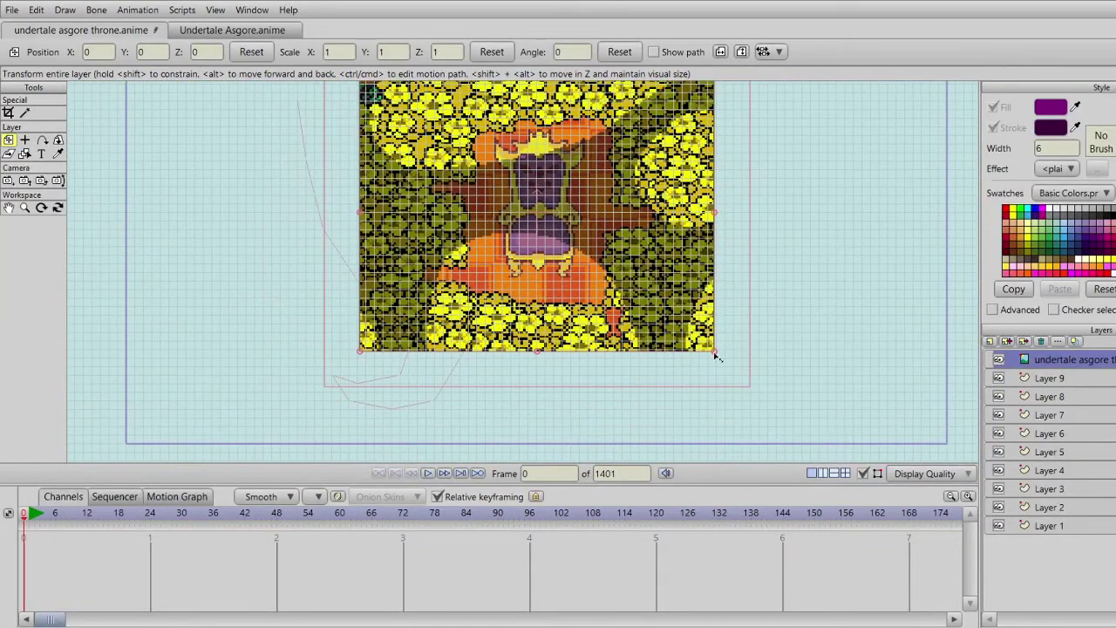
{"action": "left_click_drag", "start_coordinate": [715, 355], "coordinate": [839, 448]}
{"action": "scroll", "coordinate": [742, 384], "scroll_direction": "down", "scroll_amount": 3}
{"action": "left_click_drag", "start_coordinate": [599, 299], "coordinate": [734, 305]}
{"action": "scroll", "coordinate": [733, 304], "scroll_direction": "up", "scroll_amount": 4}
{"action": "left_click_drag", "start_coordinate": [621, 321], "coordinate": [637, 323]}
{"action": "left_click_drag", "start_coordinate": [720, 327], "coordinate": [622, 339]}
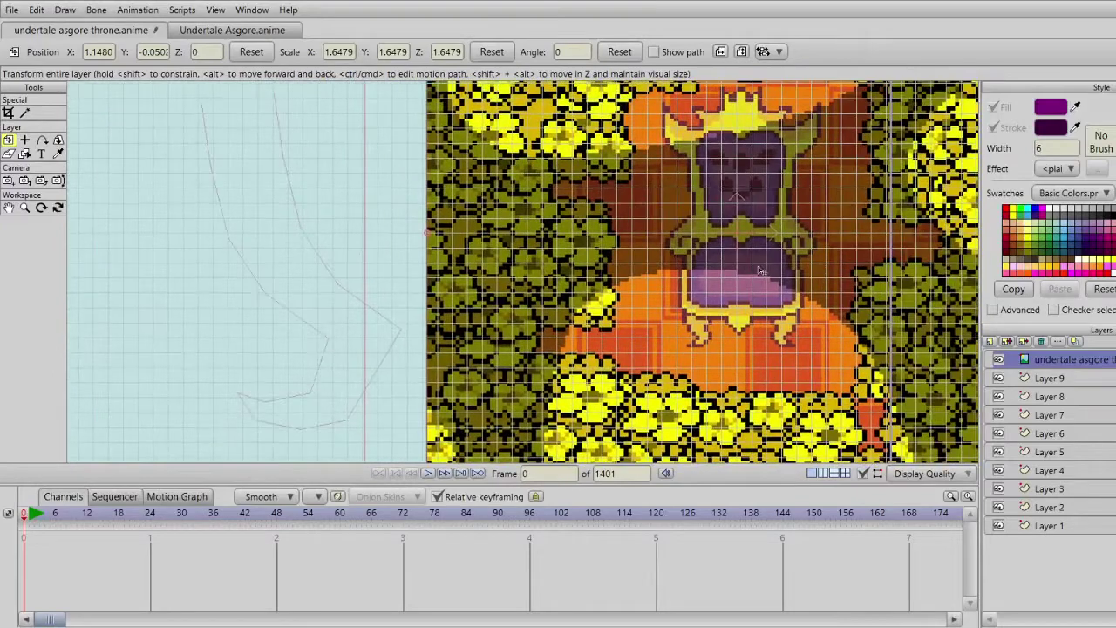
Step: On Layer 9, widen the top of the throne leg outline by shifting its upper points sideways
{"action": "left_click", "coordinate": [1055, 380]}
{"action": "left_click_drag", "start_coordinate": [355, 278], "coordinate": [511, 280]}
{"action": "left_click_drag", "start_coordinate": [375, 235], "coordinate": [364, 248]}
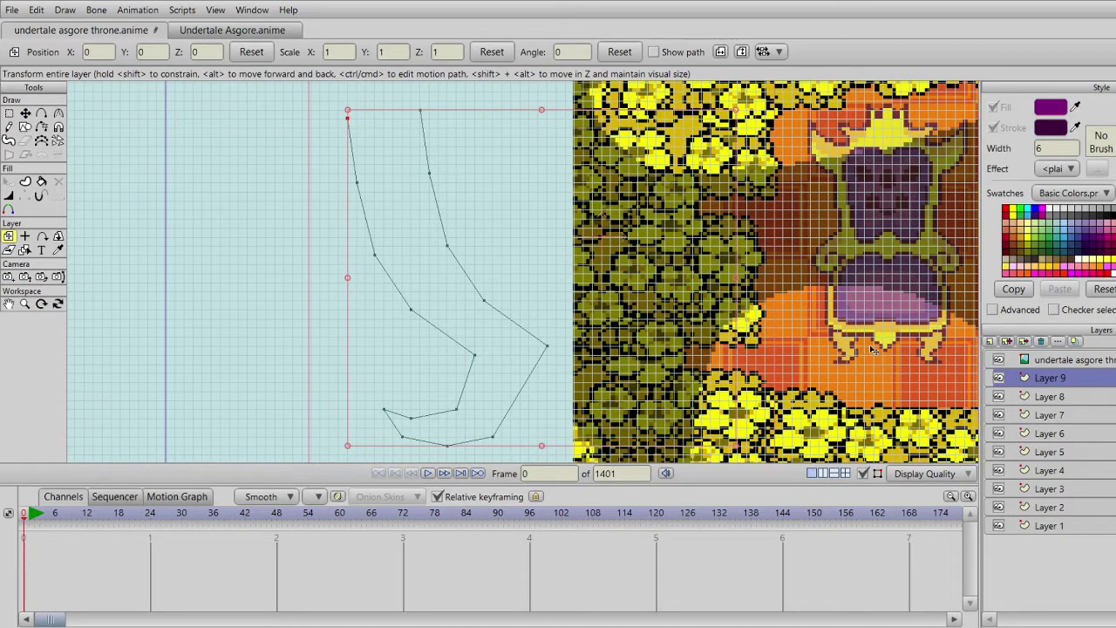
{"action": "left_click_drag", "start_coordinate": [465, 210], "coordinate": [482, 237]}
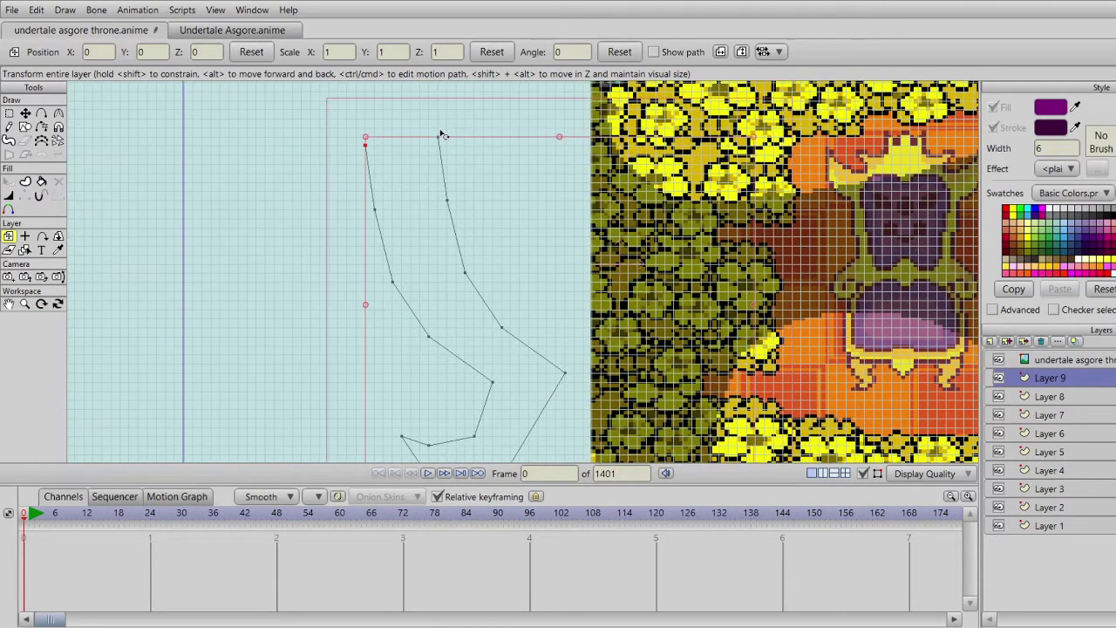
{"action": "left_click", "coordinate": [23, 113]}
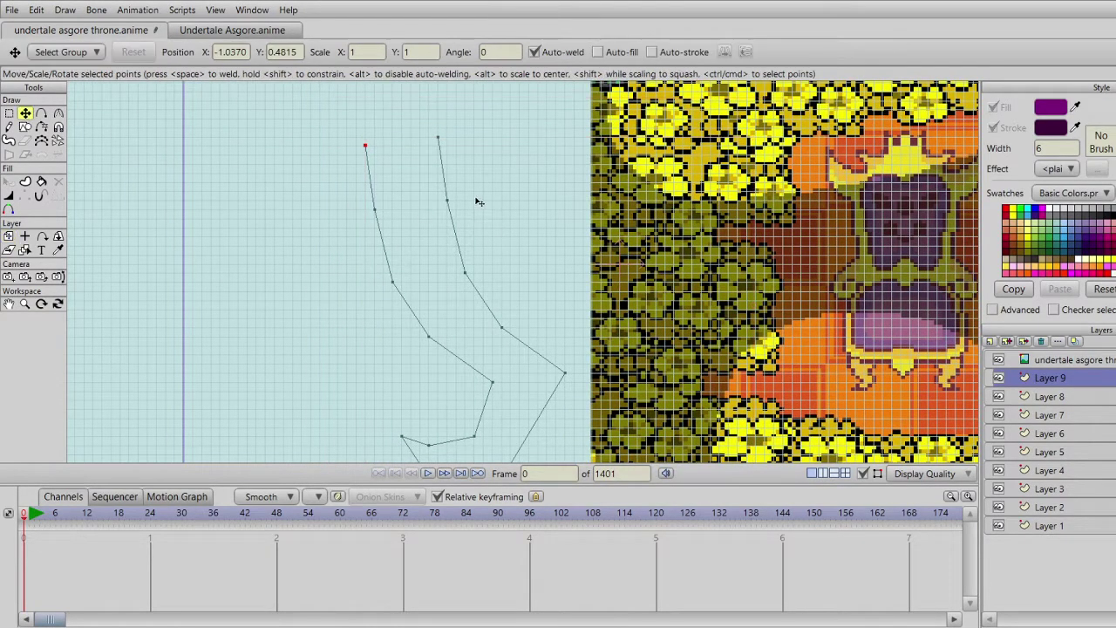
{"action": "left_click_drag", "start_coordinate": [438, 139], "coordinate": [493, 137]}
{"action": "left_click_drag", "start_coordinate": [447, 200], "coordinate": [465, 199]}
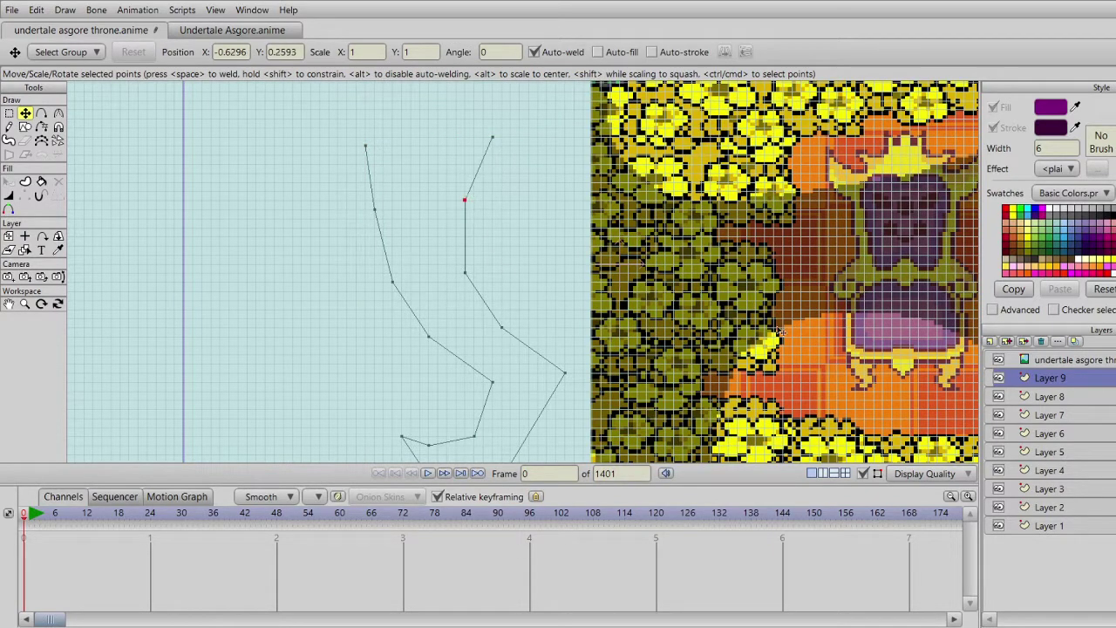
{"action": "left_click_drag", "start_coordinate": [366, 147], "coordinate": [375, 145]}
Step: Close the top of the leg outline with a line between its two ends and level its upper-left corner
{"action": "left_click_drag", "start_coordinate": [565, 281], "coordinate": [504, 219]}
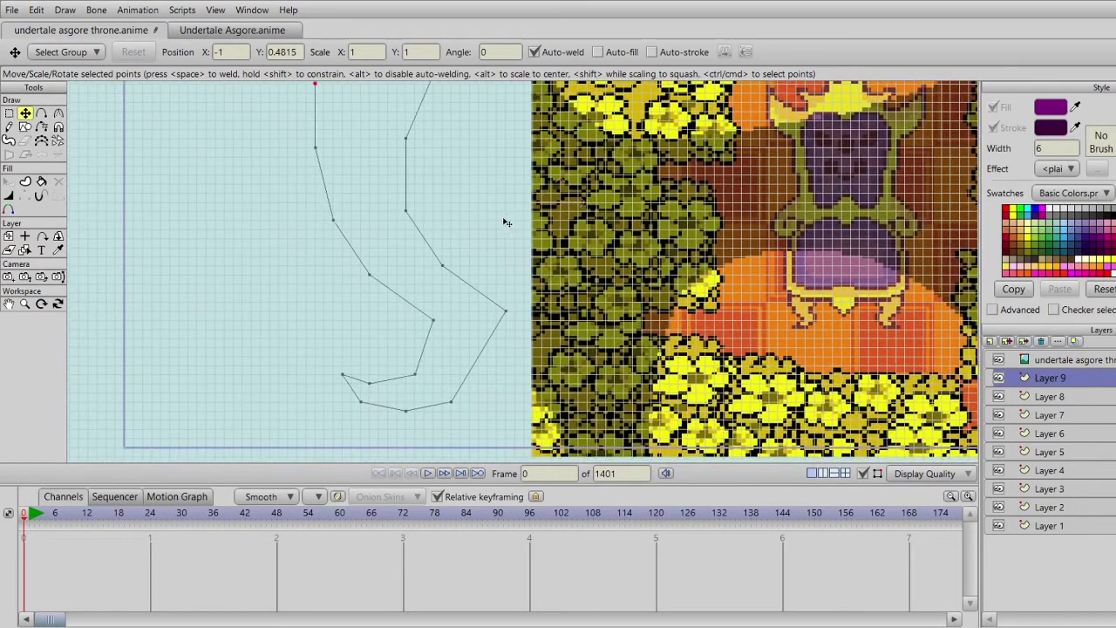
{"action": "left_click_drag", "start_coordinate": [385, 175], "coordinate": [480, 256]}
{"action": "left_click", "coordinate": [41, 113]}
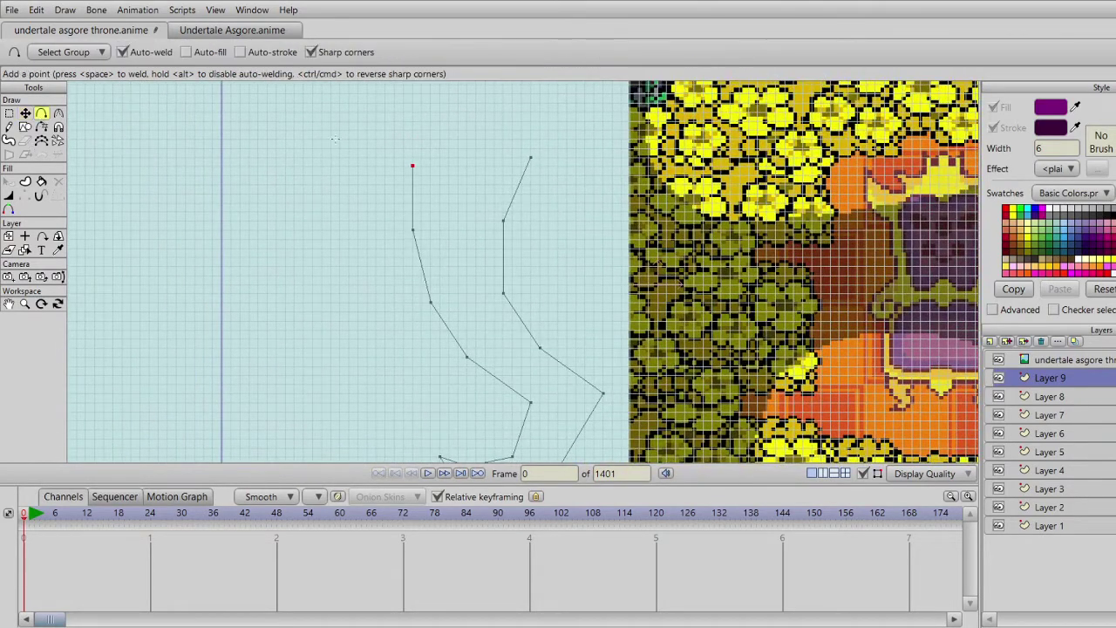
{"action": "left_click_drag", "start_coordinate": [412, 163], "coordinate": [530, 158]}
{"action": "key", "text": "t"}
{"action": "left_click_drag", "start_coordinate": [420, 190], "coordinate": [430, 172]}
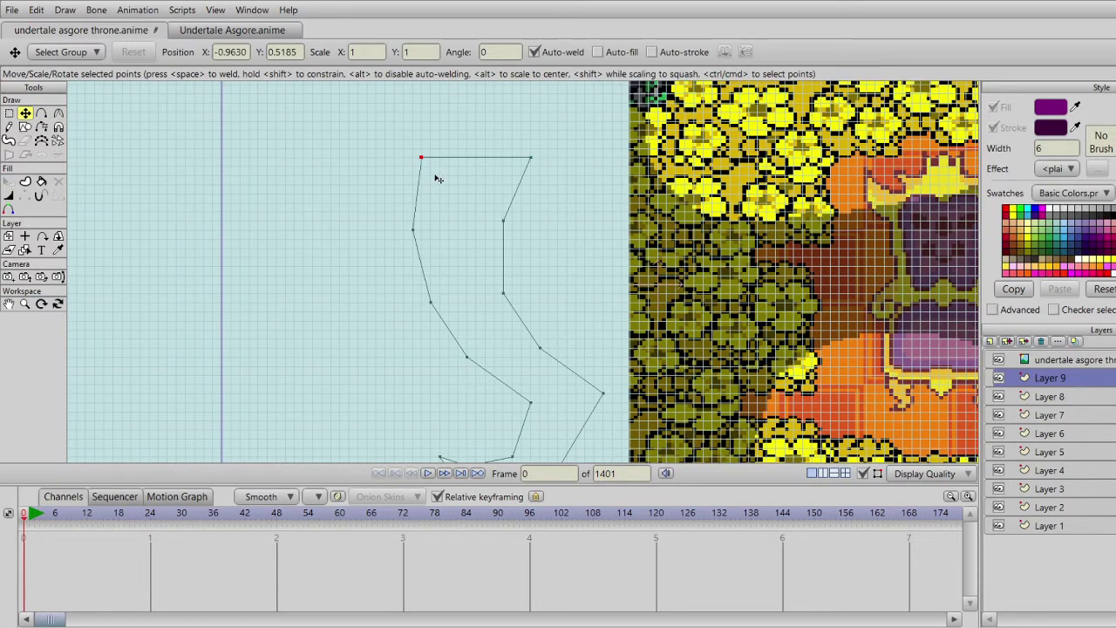
Step: Smooth all points of the leg outline except the two top corners and the tip of the foot
{"action": "left_click_drag", "start_coordinate": [467, 259], "coordinate": [379, 172]}
{"action": "scroll", "coordinate": [393, 185], "scroll_direction": "down", "scroll_amount": 1}
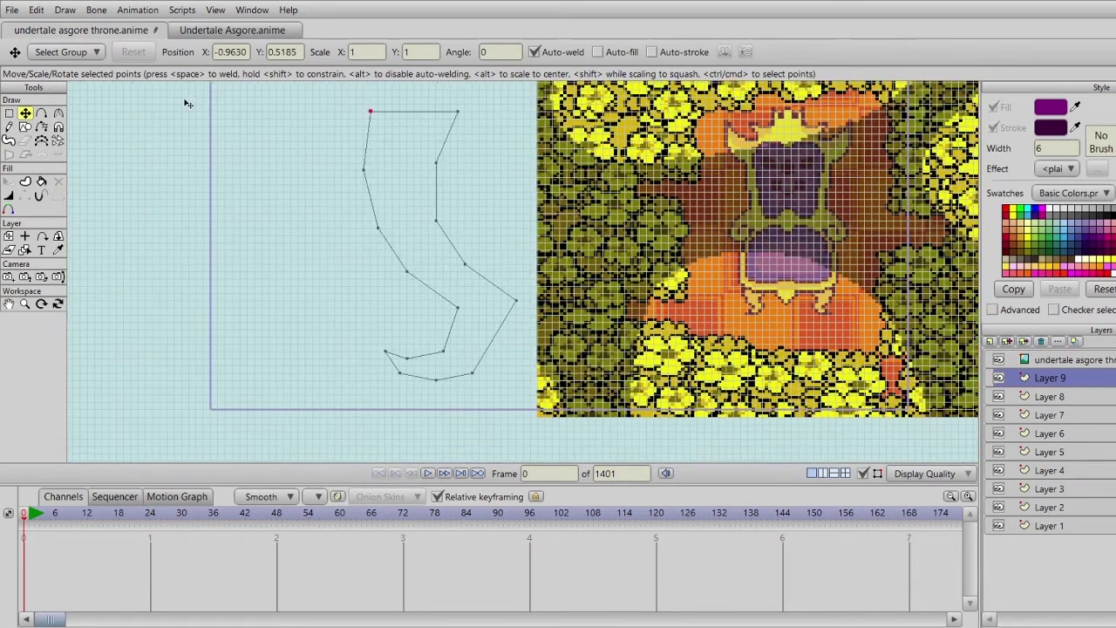
{"action": "left_click", "coordinate": [10, 113]}
{"action": "mouse_move", "coordinate": [541, 410]}
{"action": "left_mouse_down"}
{"action": "mouse_move", "coordinate": [383, 383]}
{"action": "mouse_move", "coordinate": [397, 368]}
{"action": "mouse_move", "coordinate": [479, 365]}
{"action": "mouse_move", "coordinate": [501, 388]}
{"action": "left_mouse_up"}
{"action": "mouse_move", "coordinate": [404, 334]}
{"action": "left_mouse_down"}
{"action": "mouse_move", "coordinate": [454, 359]}
{"action": "mouse_move", "coordinate": [469, 332]}
{"action": "mouse_move", "coordinate": [467, 297]}
{"action": "mouse_move", "coordinate": [430, 264]}
{"action": "mouse_move", "coordinate": [400, 141]}
{"action": "mouse_move", "coordinate": [337, 173]}
{"action": "left_mouse_up"}
{"action": "mouse_move", "coordinate": [571, 328]}
{"action": "left_mouse_down"}
{"action": "mouse_move", "coordinate": [484, 170]}
{"action": "mouse_move", "coordinate": [419, 165]}
{"action": "mouse_move", "coordinate": [484, 301]}
{"action": "mouse_move", "coordinate": [565, 303]}
{"action": "left_mouse_up"}
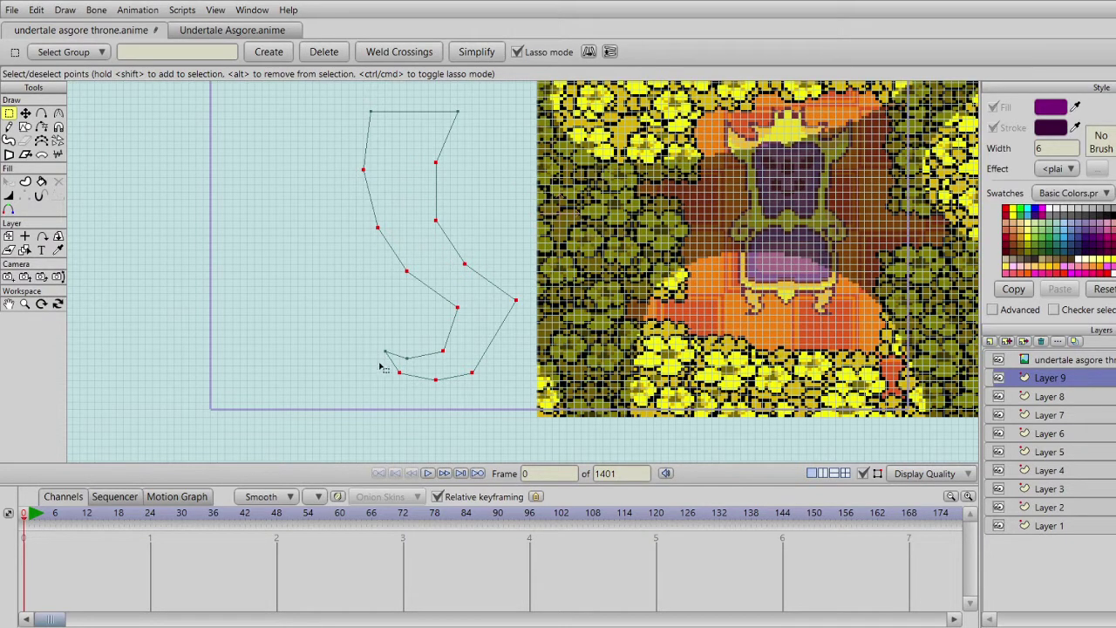
{"action": "left_click", "coordinate": [407, 357], "text": "shift"}
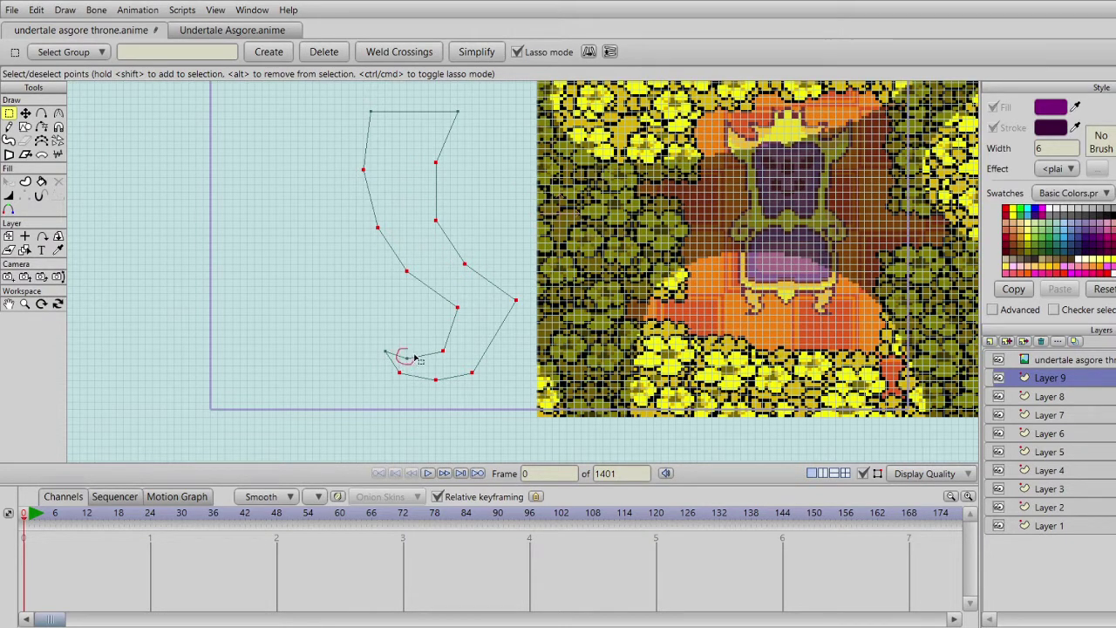
{"action": "left_click", "coordinate": [57, 113]}
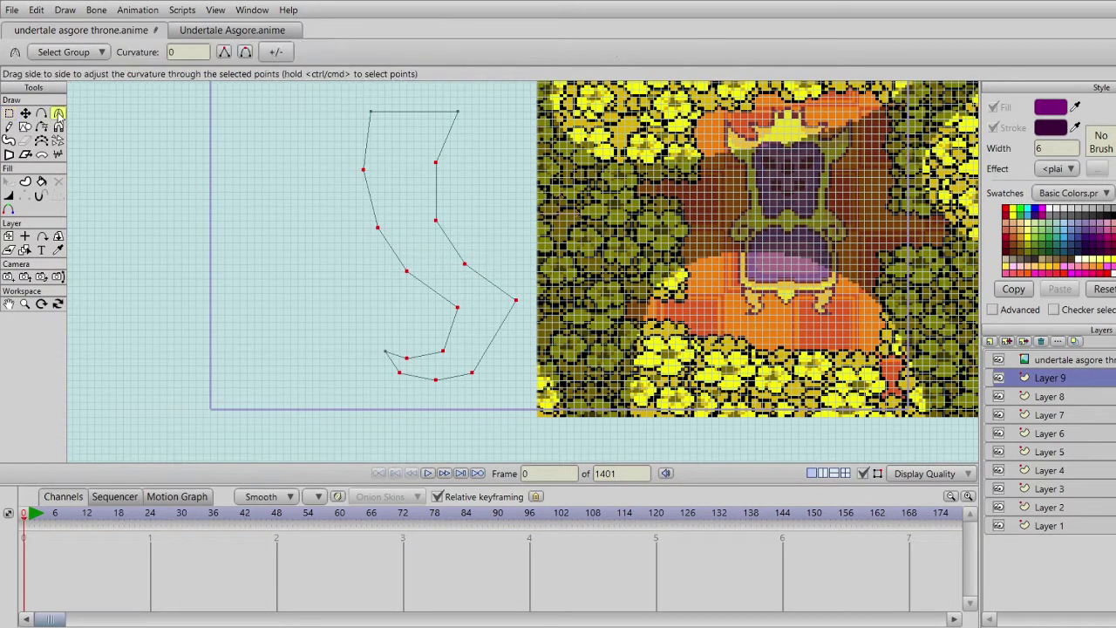
{"action": "left_click", "coordinate": [245, 52]}
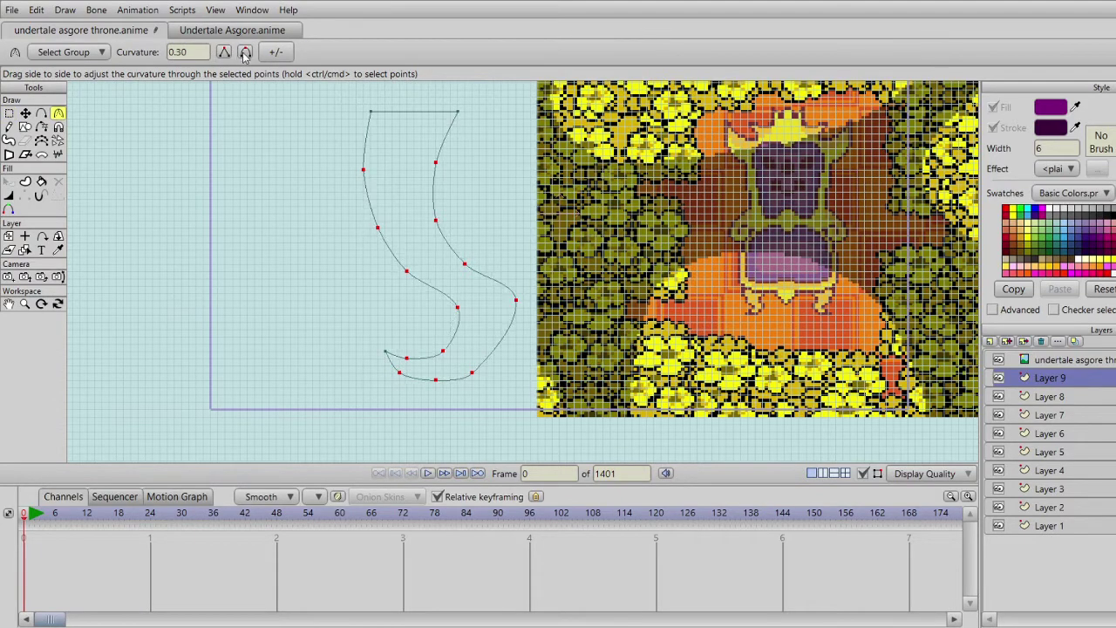
Step: Examine the smoothed leg outline and compare it with the throne's legs in the reference image
{"action": "scroll", "coordinate": [534, 277], "scroll_direction": "up", "scroll_amount": 4}
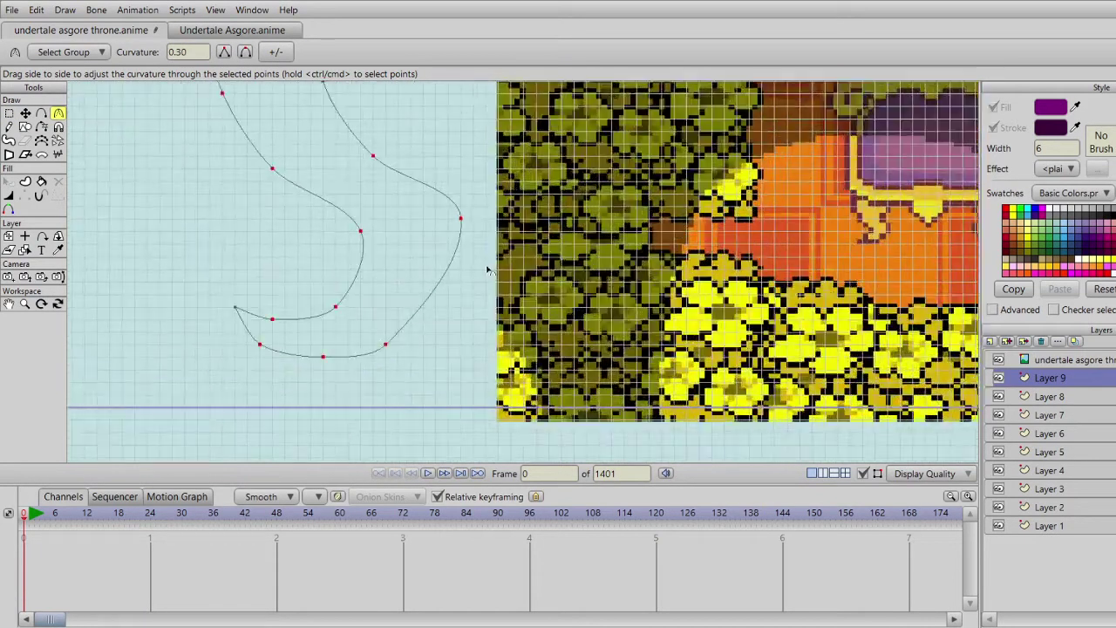
{"action": "left_click_drag", "start_coordinate": [472, 320], "coordinate": [498, 318]}
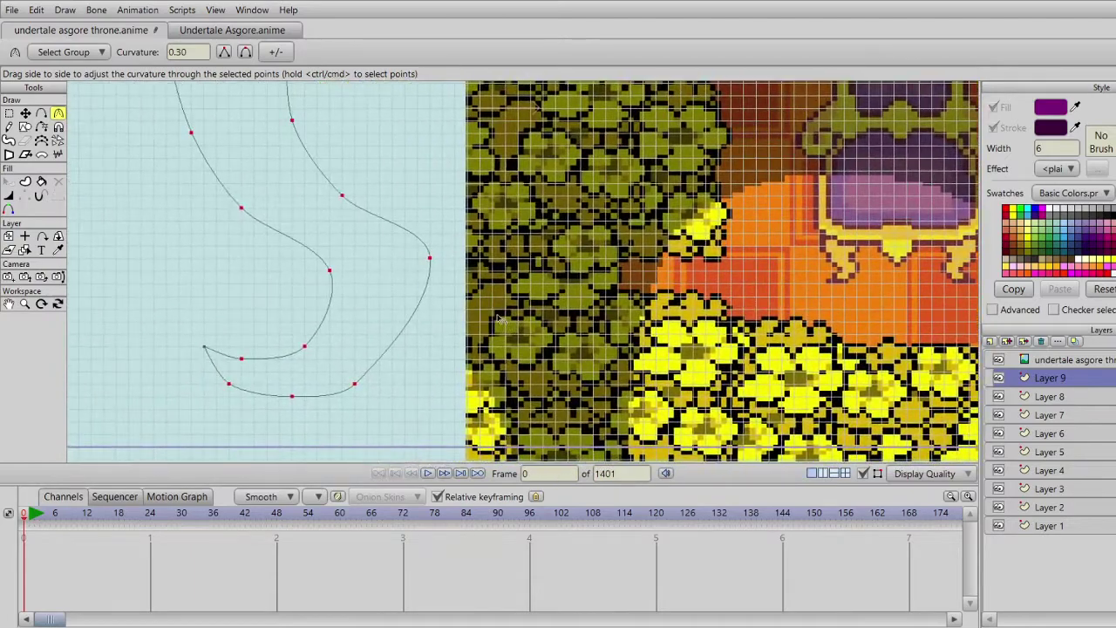
{"action": "scroll", "coordinate": [498, 316], "scroll_direction": "down", "scroll_amount": 2}
{"action": "left_click_drag", "start_coordinate": [728, 313], "coordinate": [645, 311]}
{"action": "scroll", "coordinate": [646, 311], "scroll_direction": "up", "scroll_amount": 5}
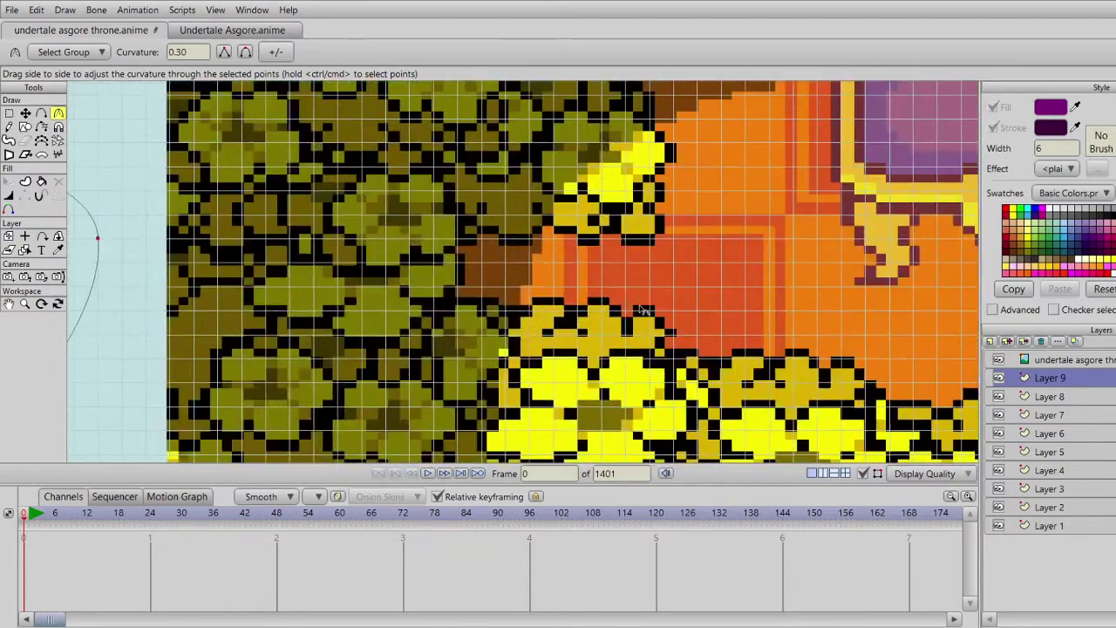
{"action": "scroll", "coordinate": [481, 304], "scroll_direction": "down", "scroll_amount": 5}
{"action": "left_click_drag", "start_coordinate": [482, 304], "coordinate": [597, 299]}
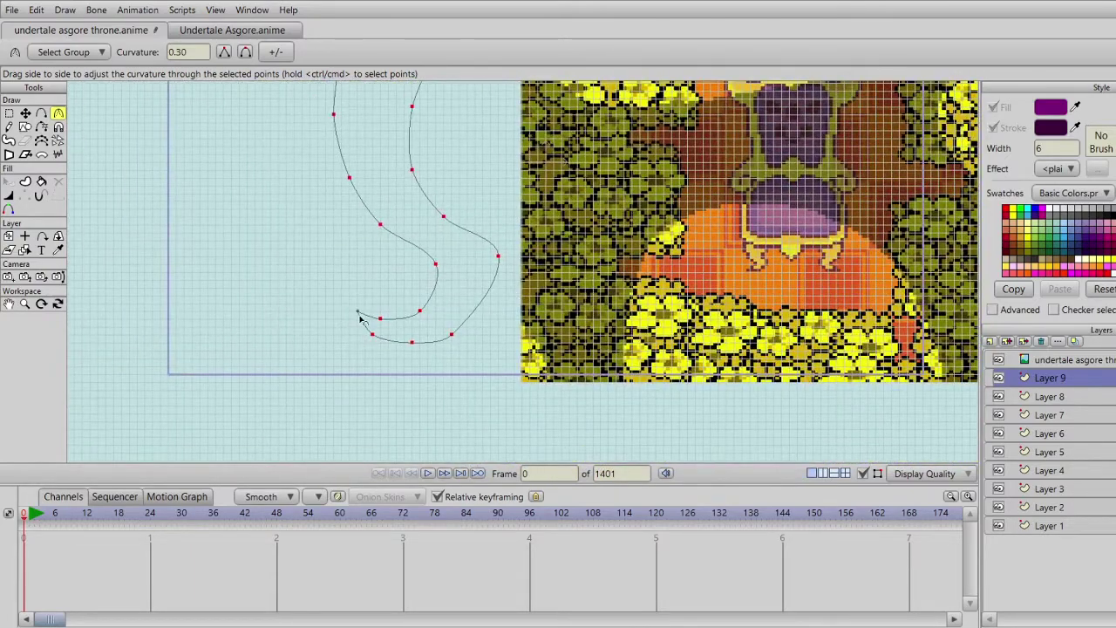
{"action": "scroll", "coordinate": [387, 305], "scroll_direction": "down", "scroll_amount": 2}
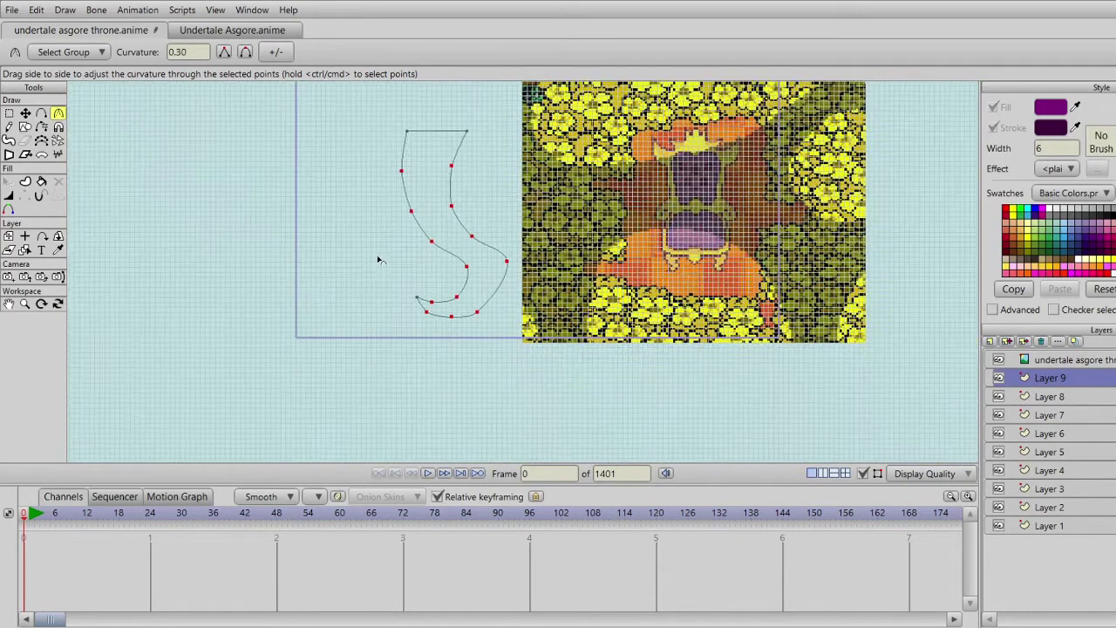
Step: Fill the whole leg outline with olive yellow and set a darker olive stroke colour
{"action": "left_click", "coordinate": [9, 113]}
{"action": "mouse_move", "coordinate": [339, 120]}
{"action": "left_mouse_down"}
{"action": "mouse_move", "coordinate": [334, 144]}
{"action": "mouse_move", "coordinate": [669, 362]}
{"action": "left_mouse_up"}
{"action": "left_click_drag", "start_coordinate": [704, 301], "coordinate": [460, 120]}
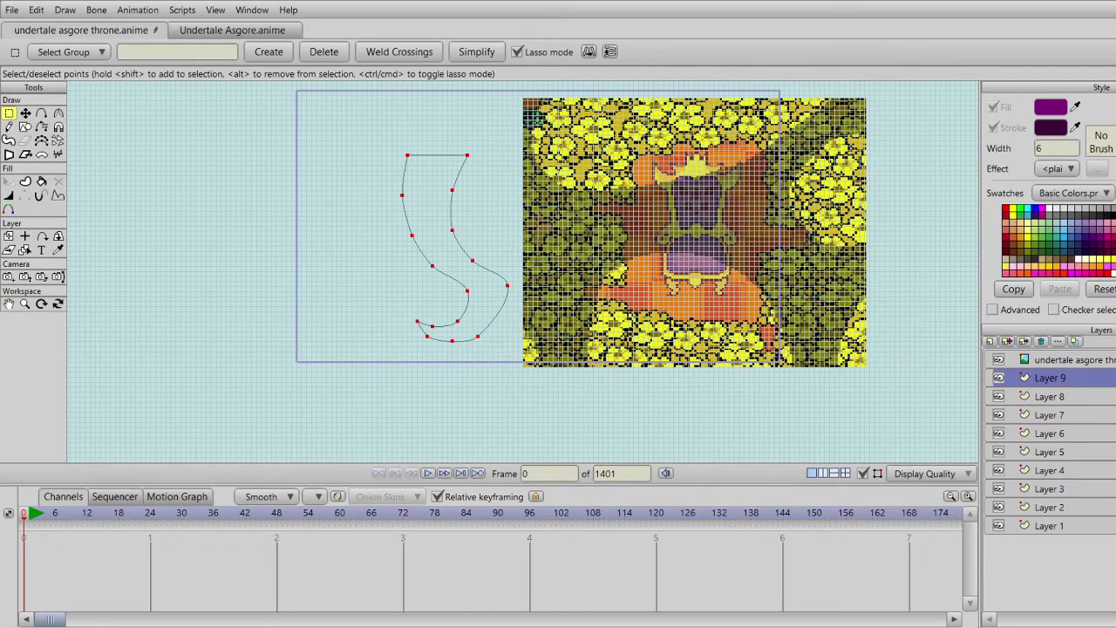
{"action": "left_click", "coordinate": [1030, 249]}
{"action": "left_click", "coordinate": [1030, 258], "text": "shift"}
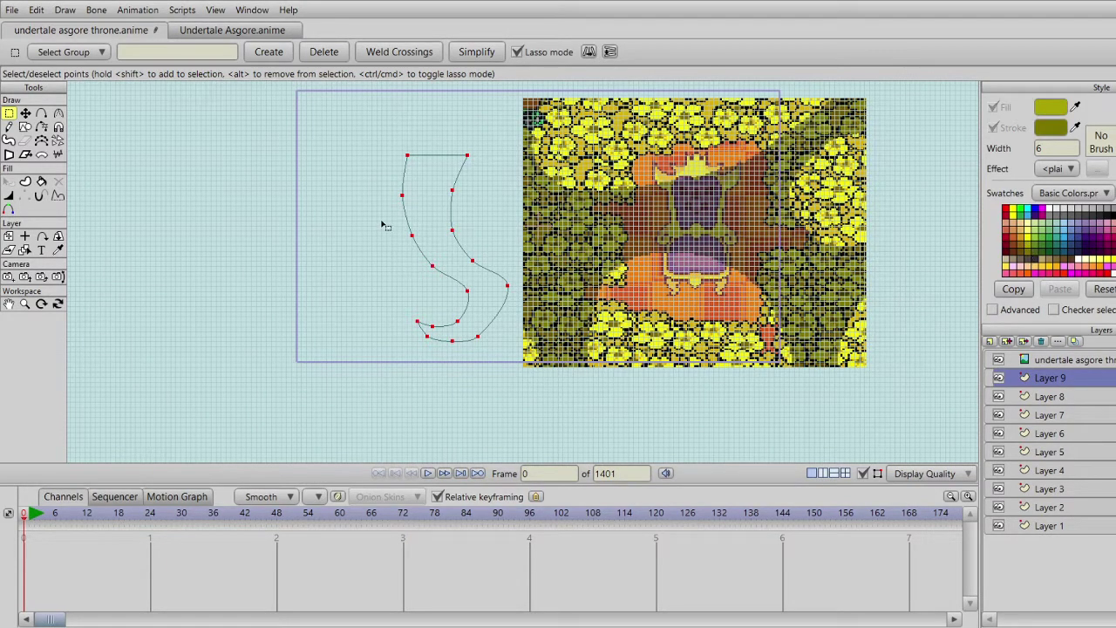
{"action": "left_click", "coordinate": [41, 180]}
{"action": "left_click", "coordinate": [443, 202]}
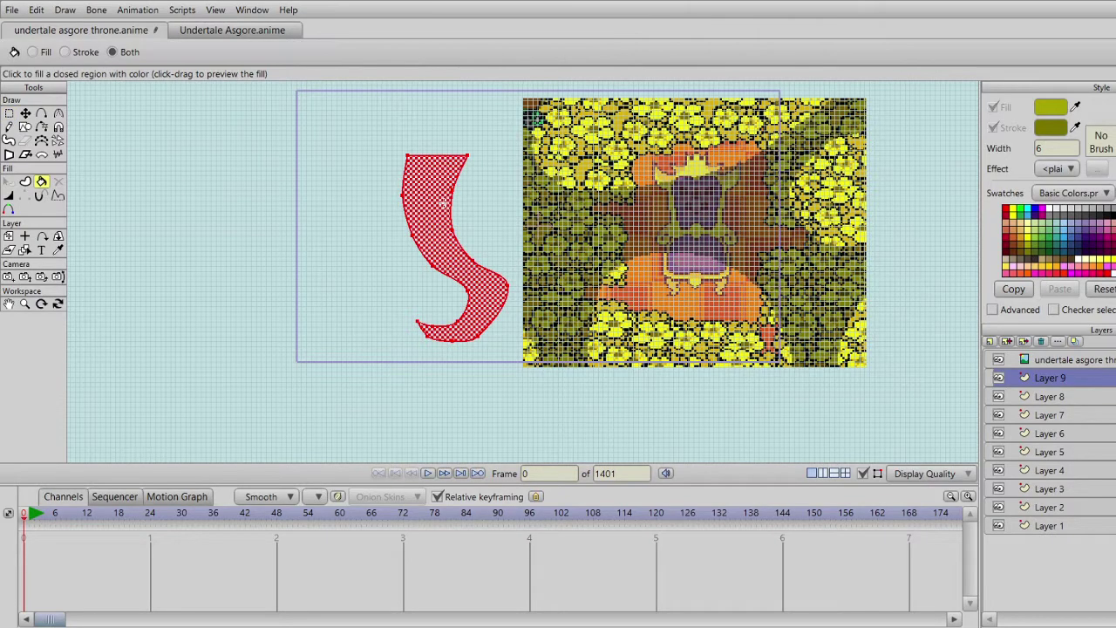
{"action": "left_click", "coordinate": [446, 203]}
Step: Turn off the grid to see the filled leg and the reference image unobstructed
{"action": "left_click_drag", "start_coordinate": [659, 276], "coordinate": [670, 250]}
{"action": "scroll", "coordinate": [627, 265], "scroll_direction": "up", "scroll_amount": 4}
{"action": "scroll", "coordinate": [783, 293], "scroll_direction": "down", "scroll_amount": 3}
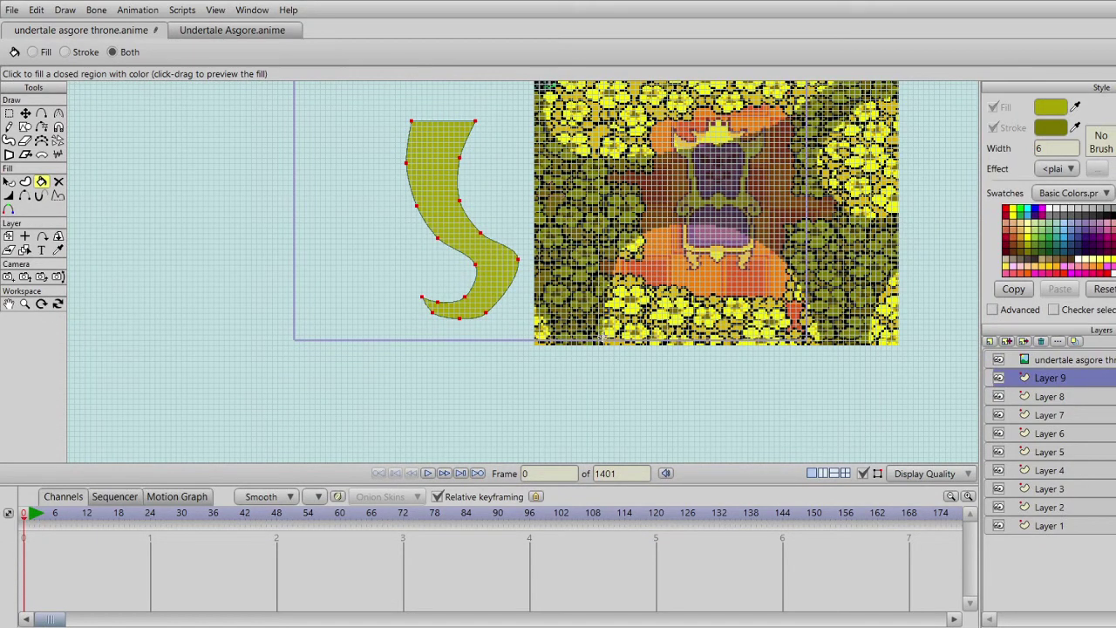
{"action": "key", "text": "ctrl+g"}
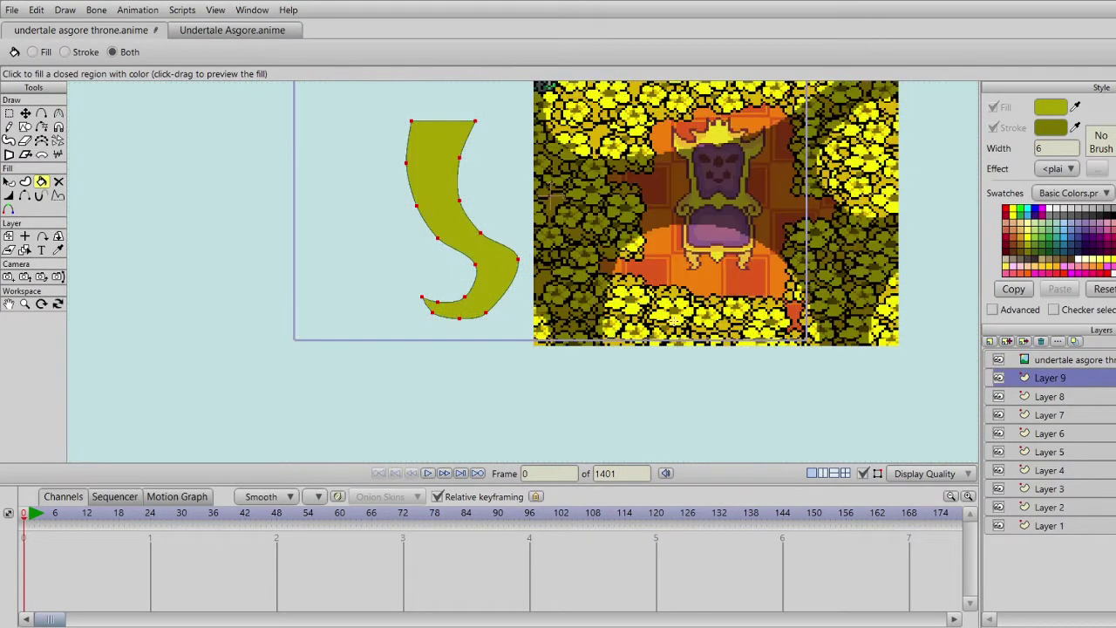
{"action": "left_click_drag", "start_coordinate": [689, 297], "coordinate": [721, 319]}
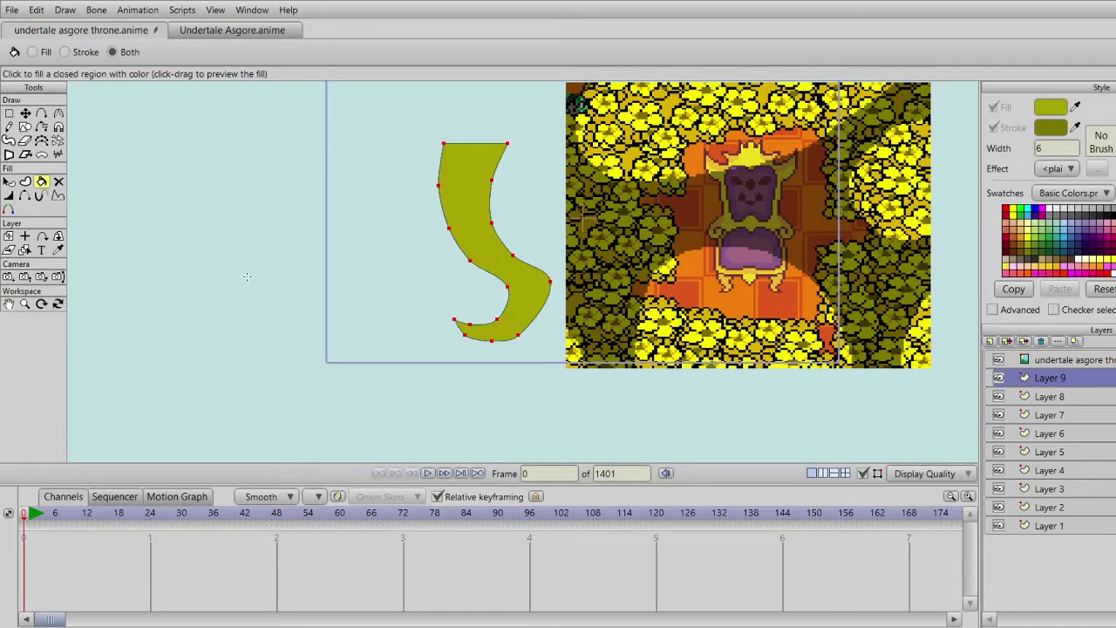
Step: Orbit the workspace to an angled view and extrude Layer 9's leg shape into a 3D object
{"action": "left_click", "coordinate": [57, 304]}
{"action": "left_click_drag", "start_coordinate": [279, 284], "coordinate": [558, 325]}
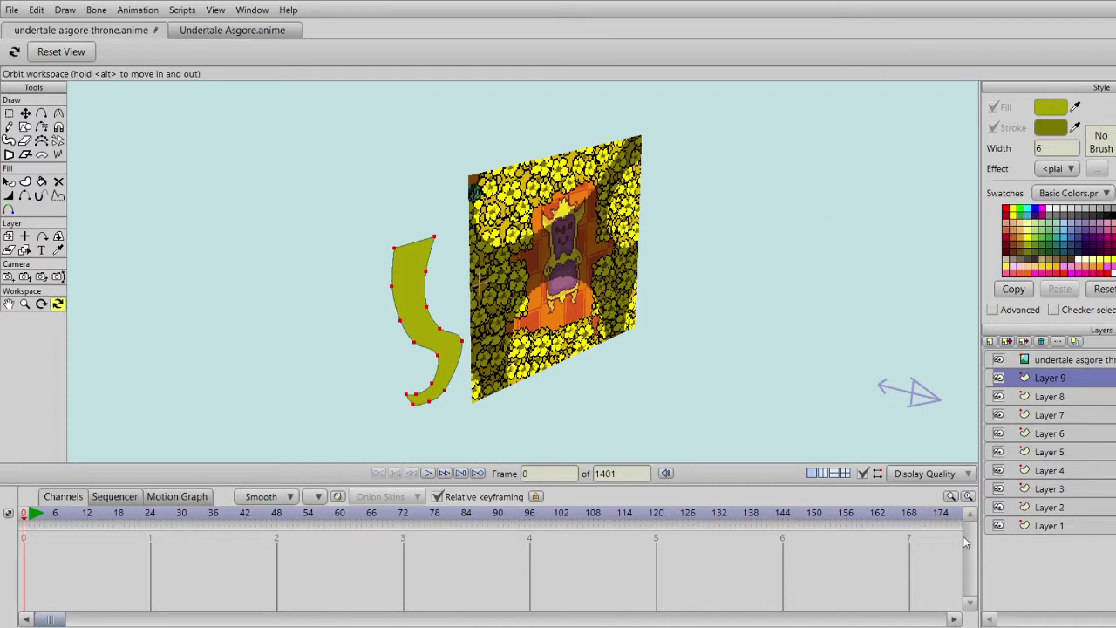
{"action": "left_click", "coordinate": [989, 565]}
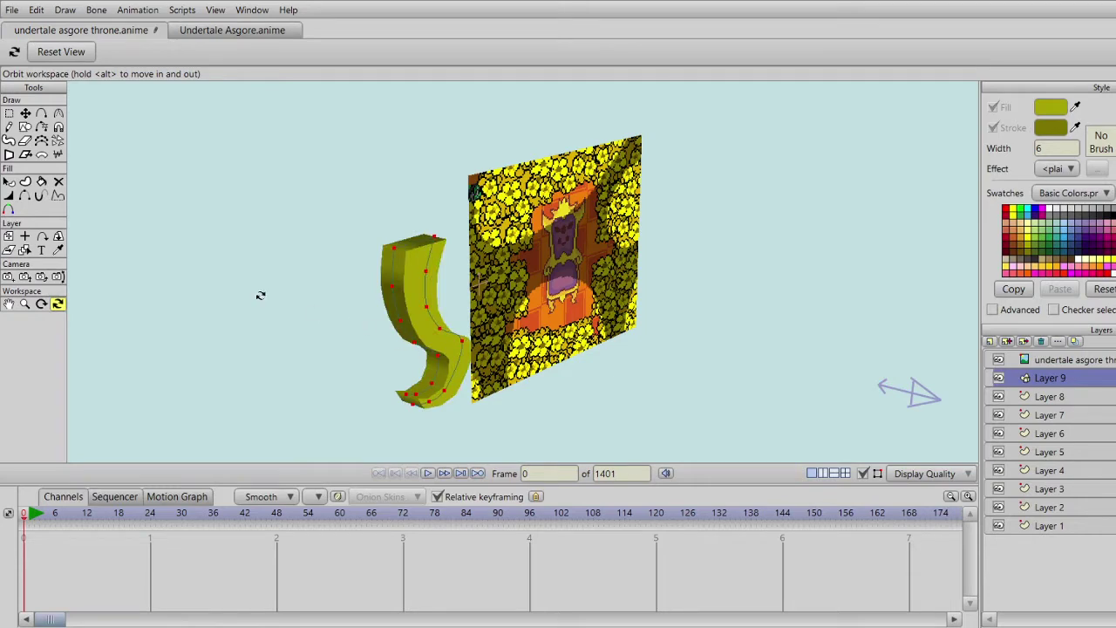
Step: Inspect the extruded throne leg from several angles beside the reference image
{"action": "left_click_drag", "start_coordinate": [182, 327], "coordinate": [320, 337]}
{"action": "left_click_drag", "start_coordinate": [495, 316], "coordinate": [391, 329]}
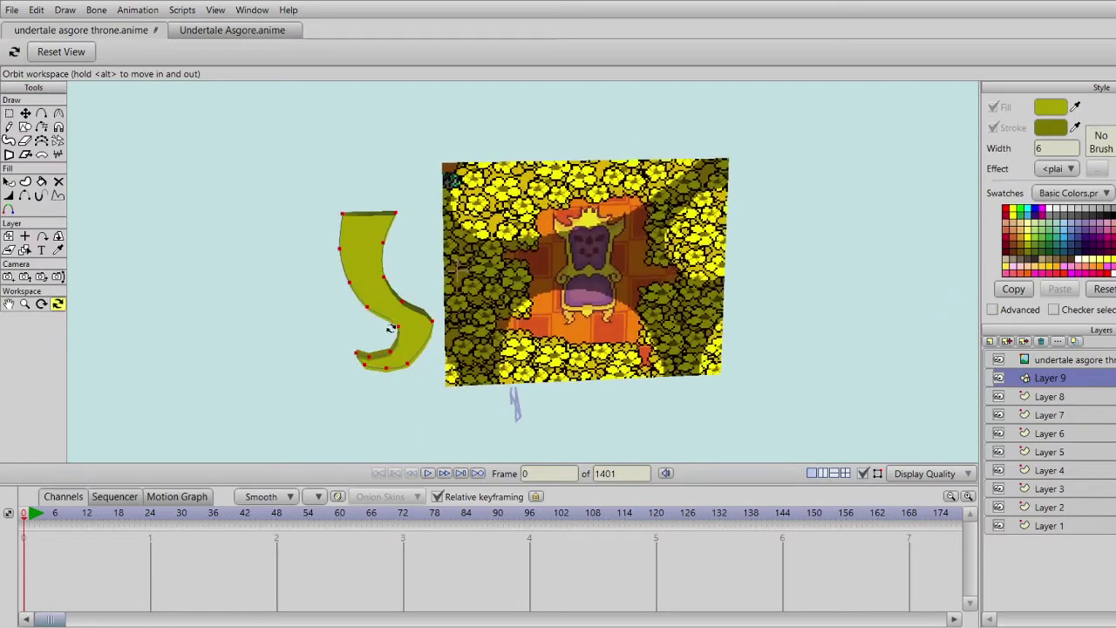
{"action": "left_click_drag", "start_coordinate": [309, 266], "coordinate": [279, 217]}
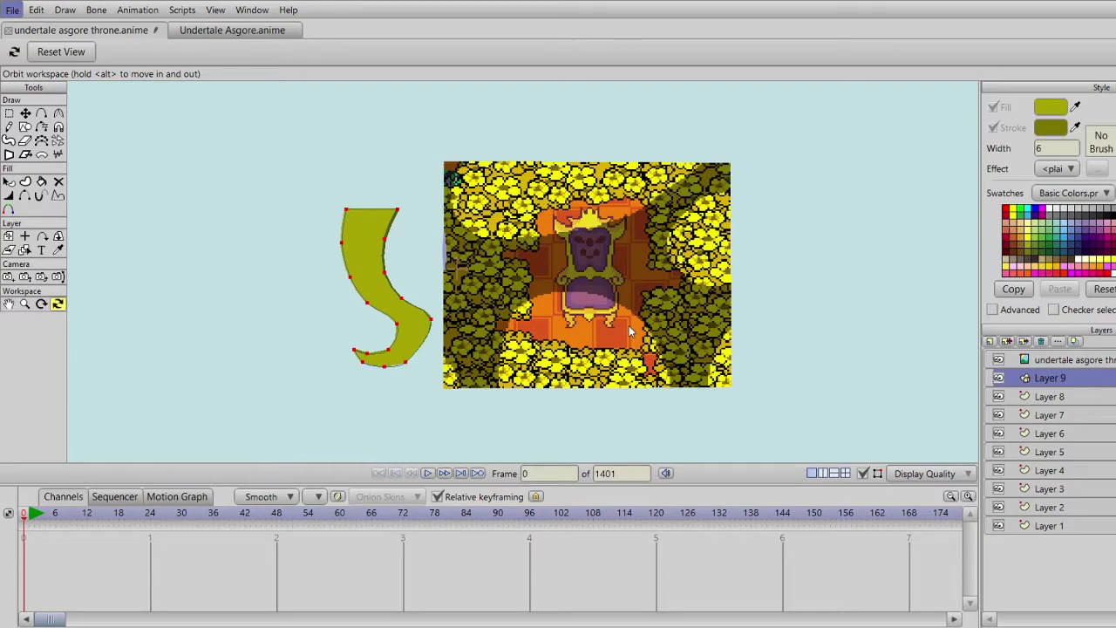
{"action": "left_click_drag", "start_coordinate": [623, 363], "coordinate": [694, 362]}
{"action": "scroll", "coordinate": [642, 369], "scroll_direction": "up", "scroll_amount": 3}
{"action": "mouse_move", "coordinate": [536, 383]}
{"action": "left_mouse_down"}
{"action": "mouse_move", "coordinate": [637, 384]}
{"action": "mouse_move", "coordinate": [464, 385]}
{"action": "mouse_move", "coordinate": [555, 397]}
{"action": "mouse_move", "coordinate": [518, 383]}
{"action": "left_mouse_up"}
{"action": "left_click_drag", "start_coordinate": [580, 348], "coordinate": [532, 300]}
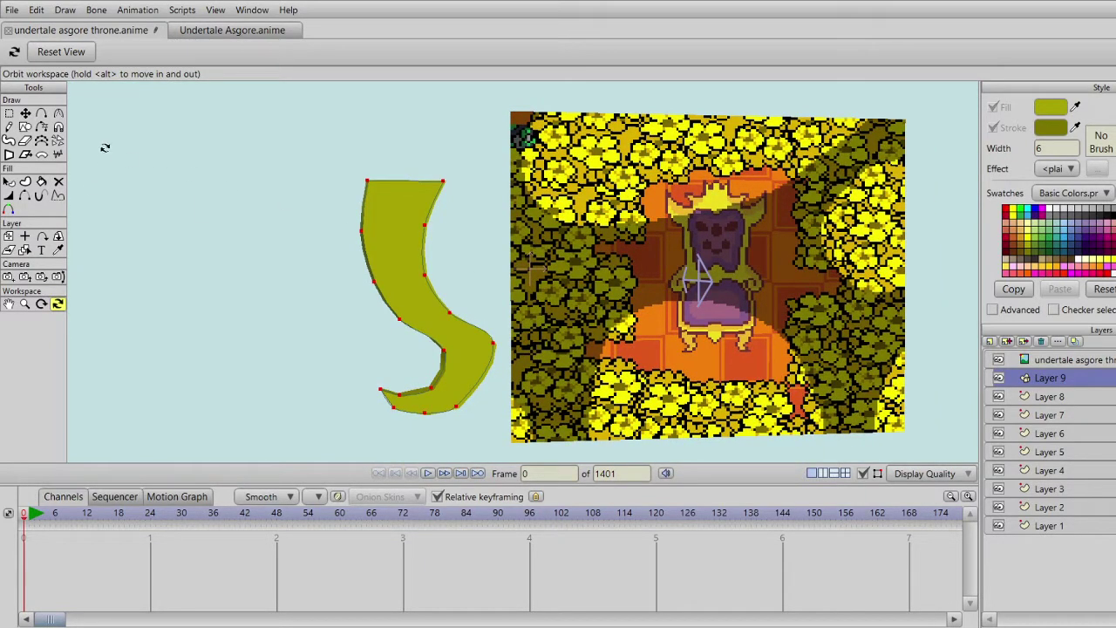
Step: Return to the front view and try moving the leg's points away from the reference image and rotating them
{"action": "left_click", "coordinate": [61, 53]}
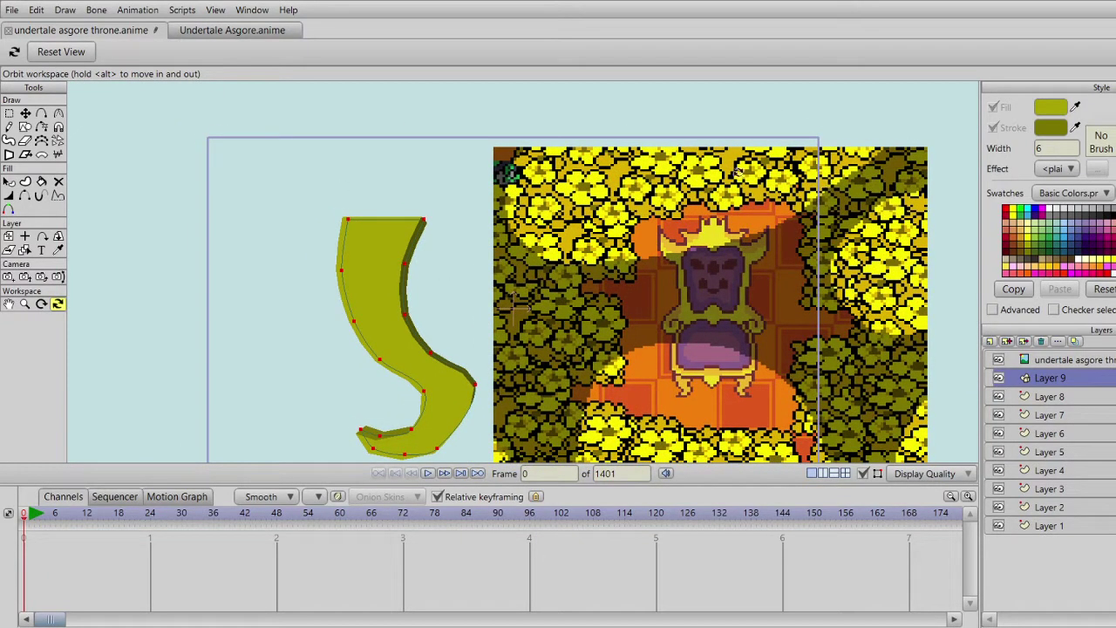
{"action": "left_click_drag", "start_coordinate": [628, 222], "coordinate": [595, 181]}
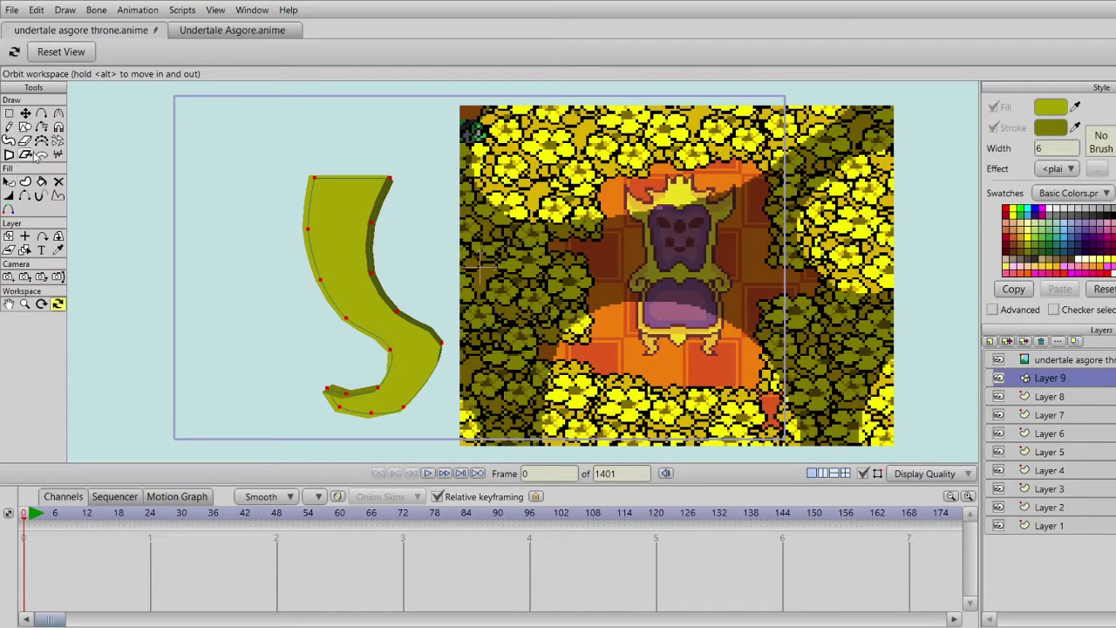
{"action": "left_click", "coordinate": [25, 113]}
{"action": "left_click_drag", "start_coordinate": [336, 326], "coordinate": [202, 320]}
{"action": "left_click_drag", "start_coordinate": [273, 220], "coordinate": [356, 345]}
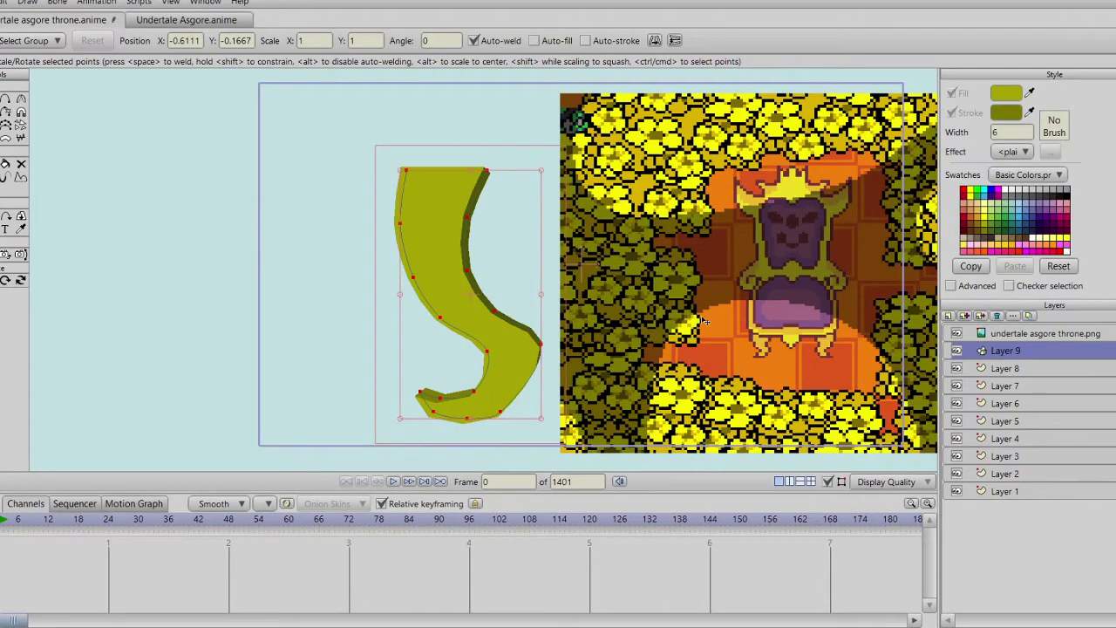
{"action": "left_click_drag", "start_coordinate": [487, 279], "coordinate": [286, 257]}
{"action": "left_click_drag", "start_coordinate": [357, 209], "coordinate": [392, 305]}
{"action": "left_click_drag", "start_coordinate": [298, 288], "coordinate": [288, 307]}
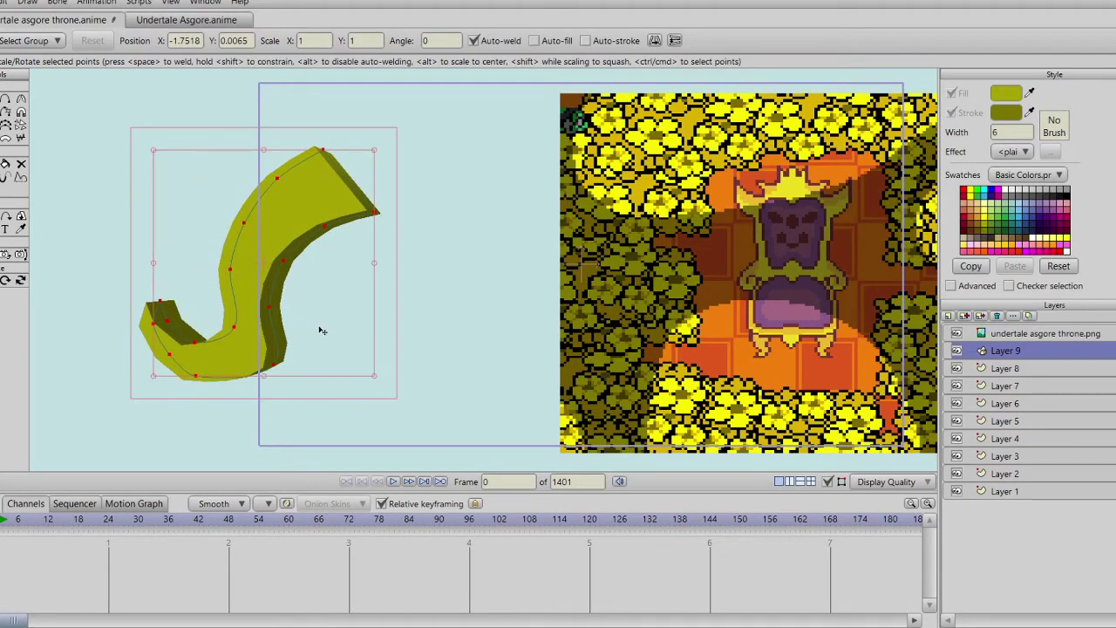
Step: Preview a render of frame 0 and undo the leg's rotation and moves
{"action": "key", "text": "ctrl+r"}
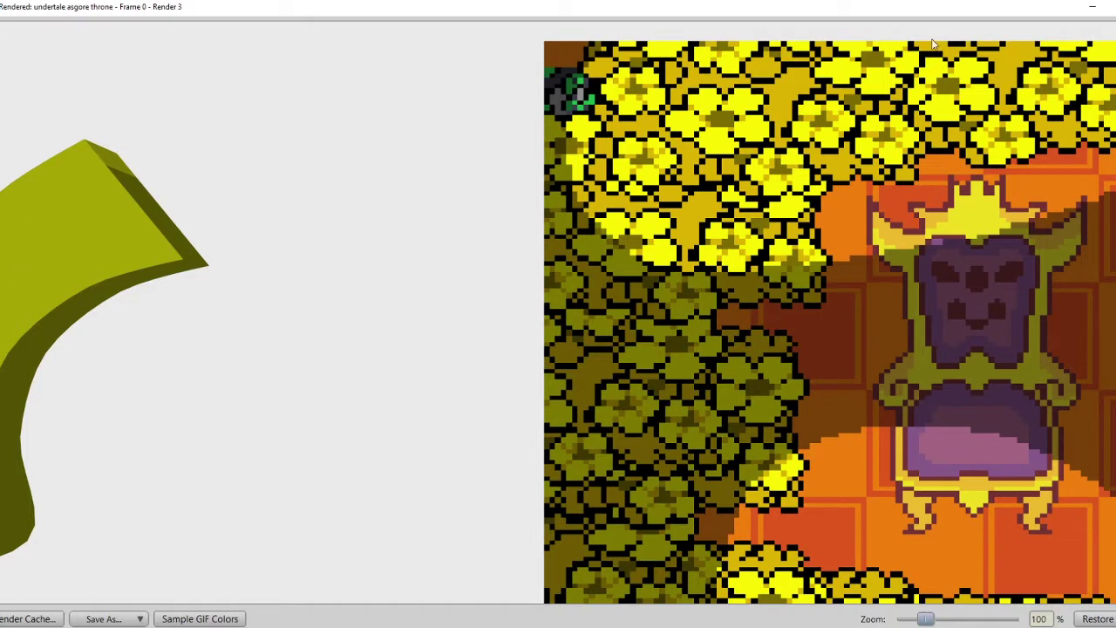
{"action": "left_click_drag", "start_coordinate": [757, 165], "coordinate": [735, 117]}
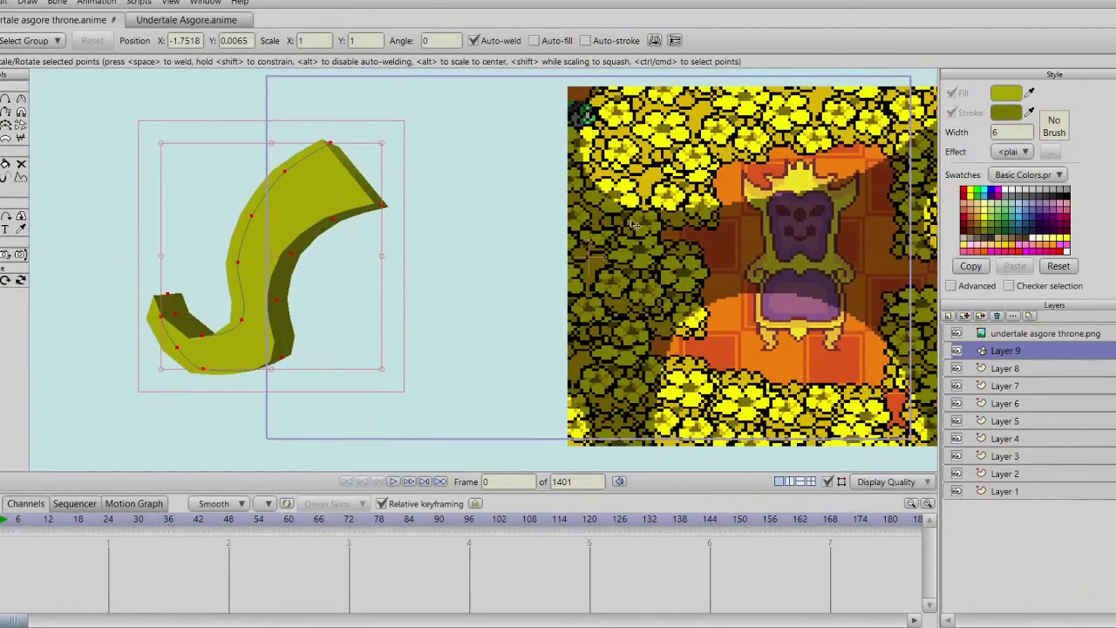
{"action": "key", "text": "ctrl+z"}
{"action": "key", "text": "ctrl+z"}
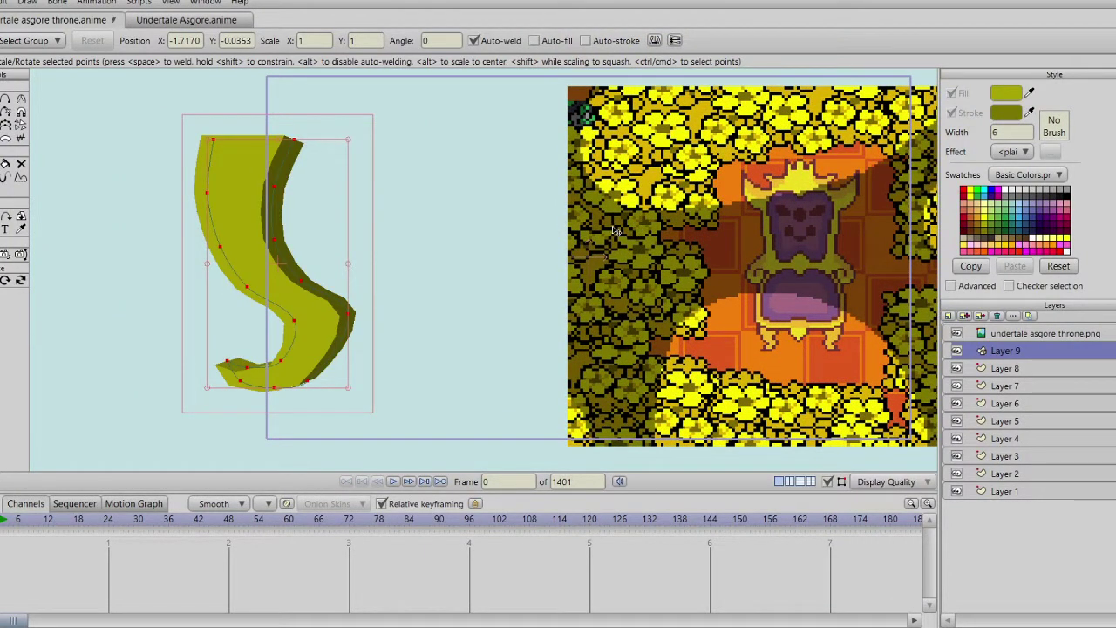
{"action": "key", "text": "ctrl+z"}
Step: Move the leg well to the left of the reference image and enlarge it, centring it at about X -1.90, Y 0.02
{"action": "left_click_drag", "start_coordinate": [741, 216], "coordinate": [668, 192]}
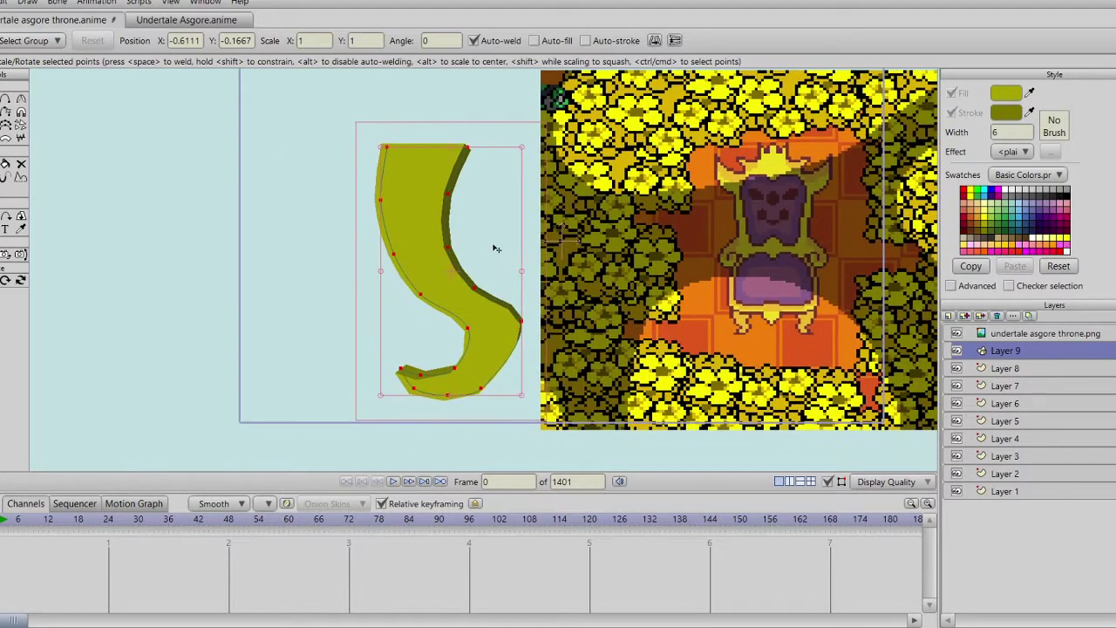
{"action": "left_click_drag", "start_coordinate": [724, 239], "coordinate": [705, 236]}
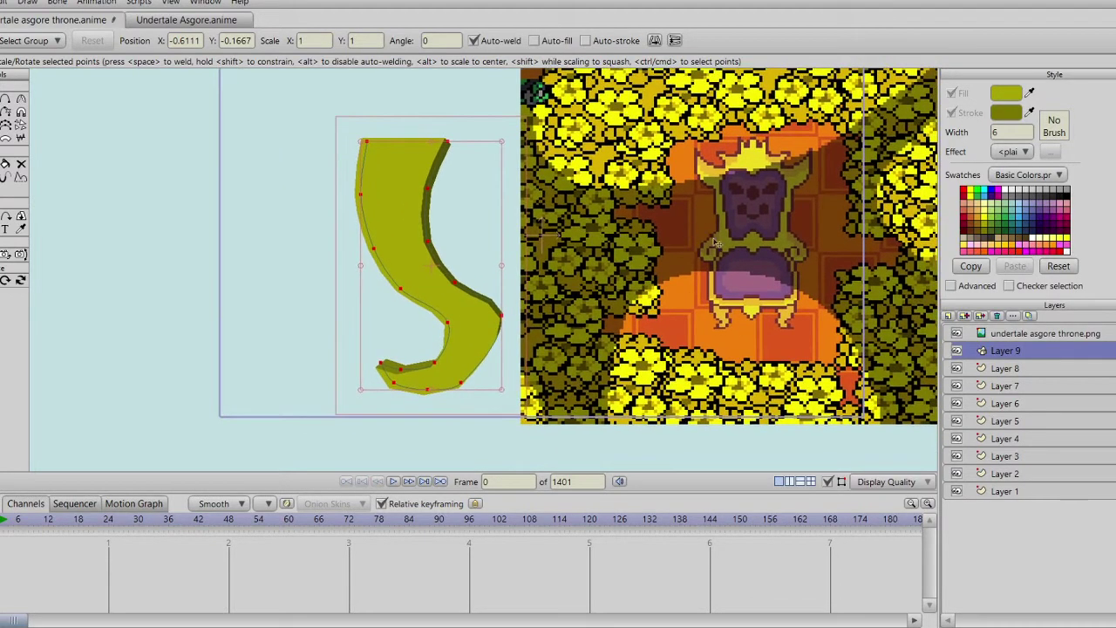
{"action": "left_click_drag", "start_coordinate": [727, 299], "coordinate": [693, 279]}
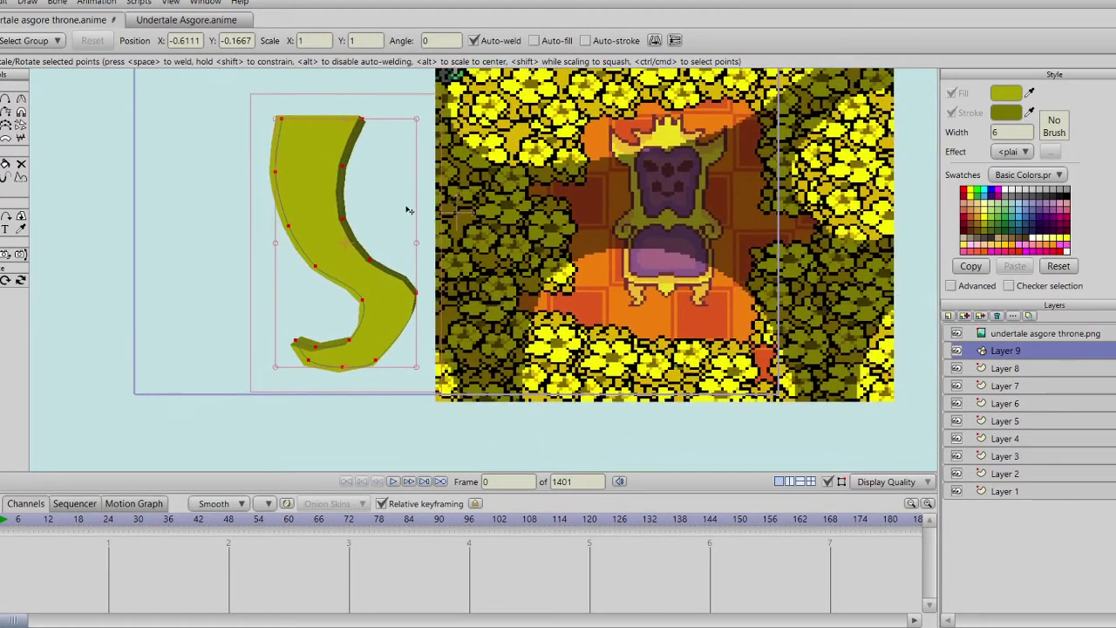
{"action": "left_click_drag", "start_coordinate": [686, 239], "coordinate": [716, 251]}
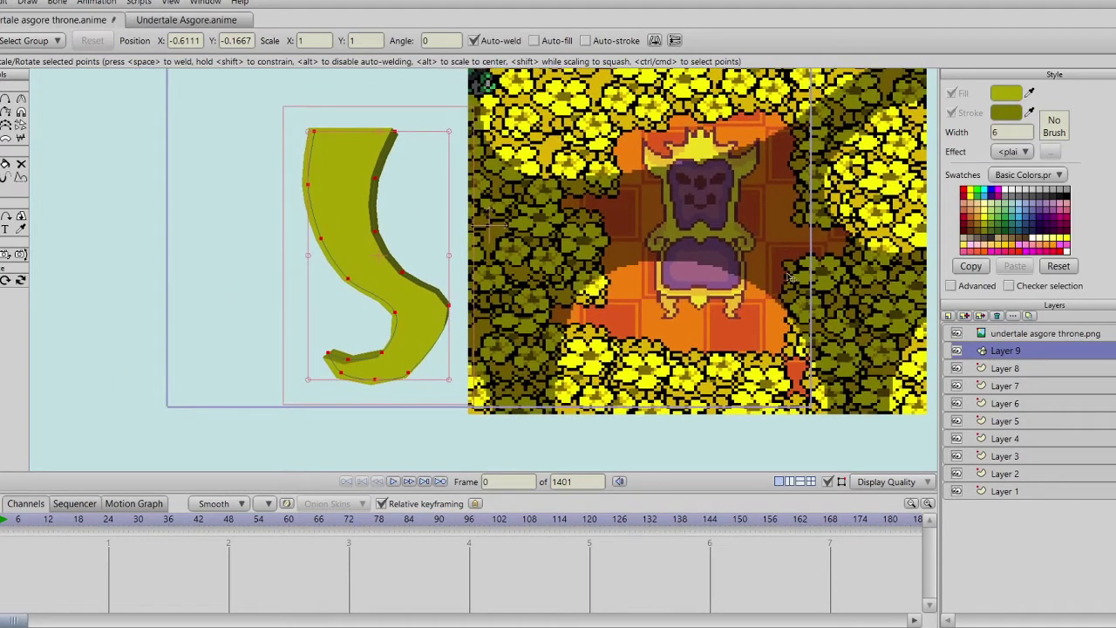
{"action": "left_click_drag", "start_coordinate": [536, 176], "coordinate": [588, 215]}
{"action": "scroll", "coordinate": [260, 157], "scroll_direction": "down", "scroll_amount": 2}
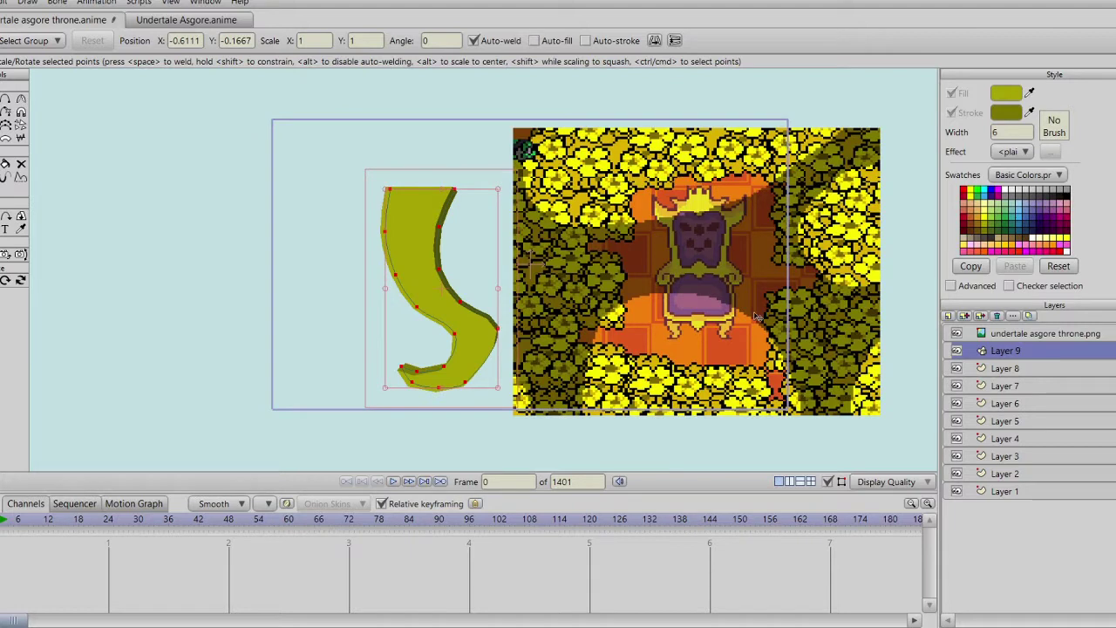
{"action": "left_click_drag", "start_coordinate": [501, 273], "coordinate": [307, 277]}
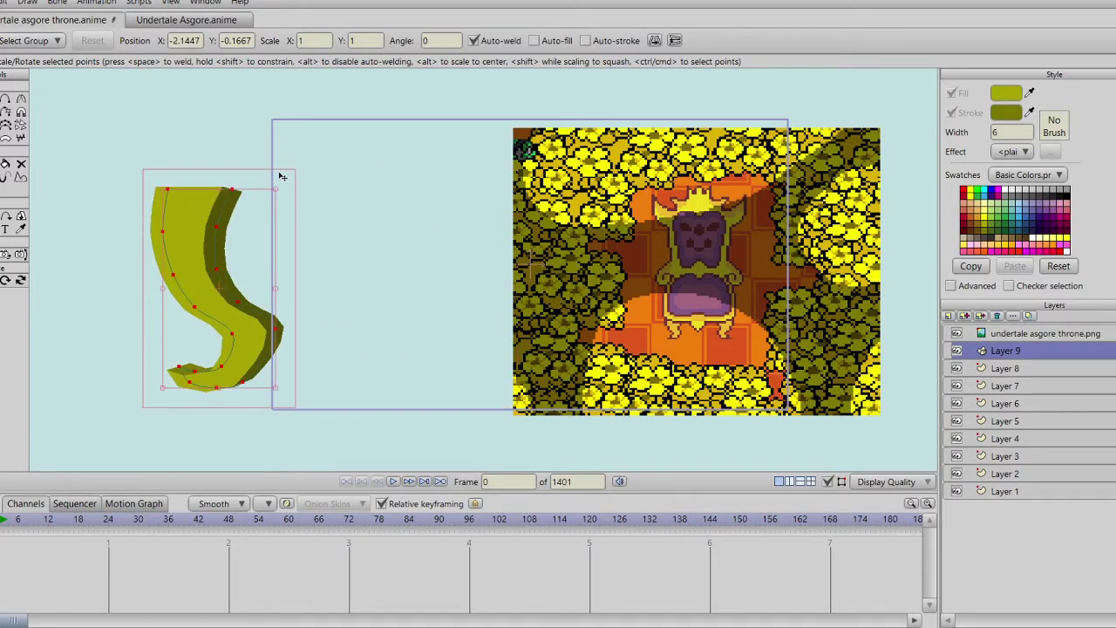
{"action": "left_click_drag", "start_coordinate": [276, 193], "coordinate": [352, 148]}
{"action": "left_click_drag", "start_coordinate": [284, 191], "coordinate": [289, 222]}
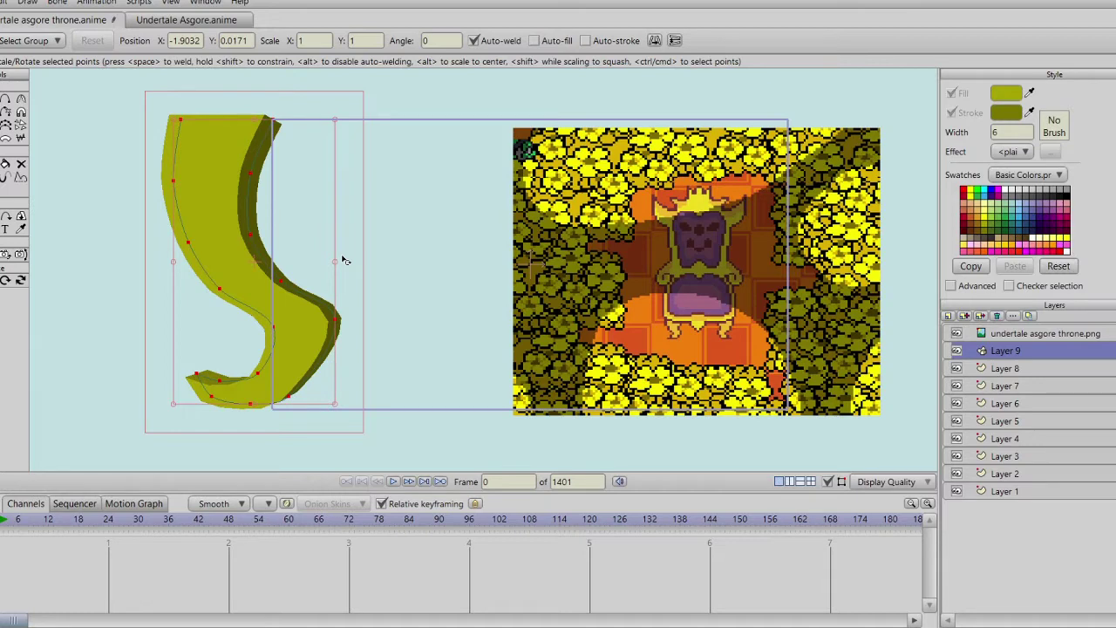
Step: Duplicate the leg within its layer, flip the copy horizontally and place it on the opposite side at about X 1.90
{"action": "left_click_drag", "start_coordinate": [281, 242], "coordinate": [365, 251]}
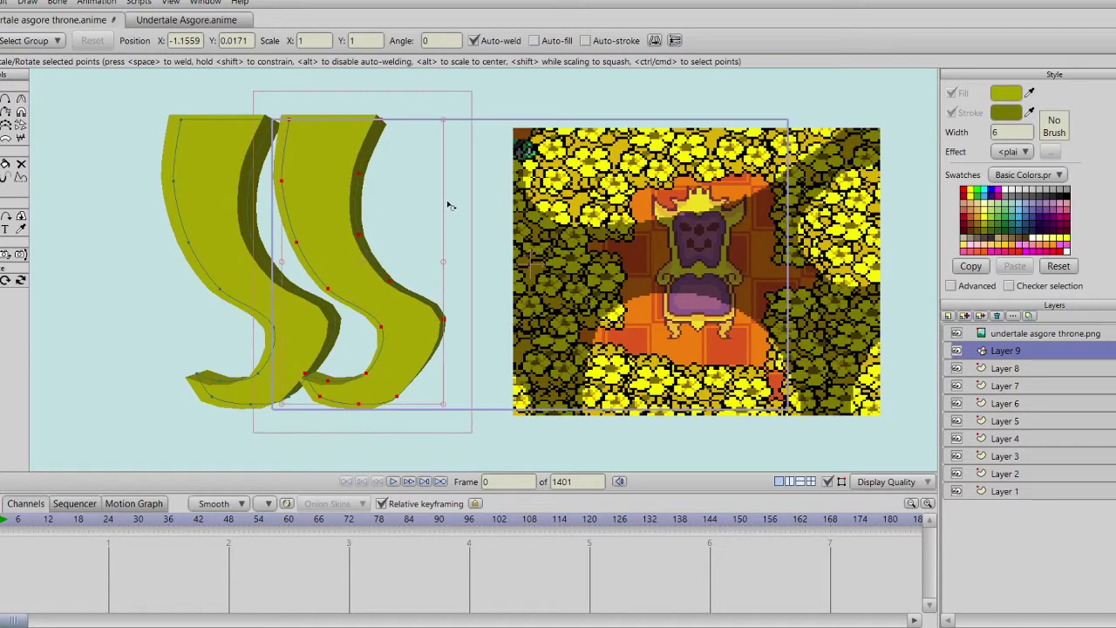
{"action": "left_click_drag", "start_coordinate": [362, 262], "coordinate": [881, 78]}
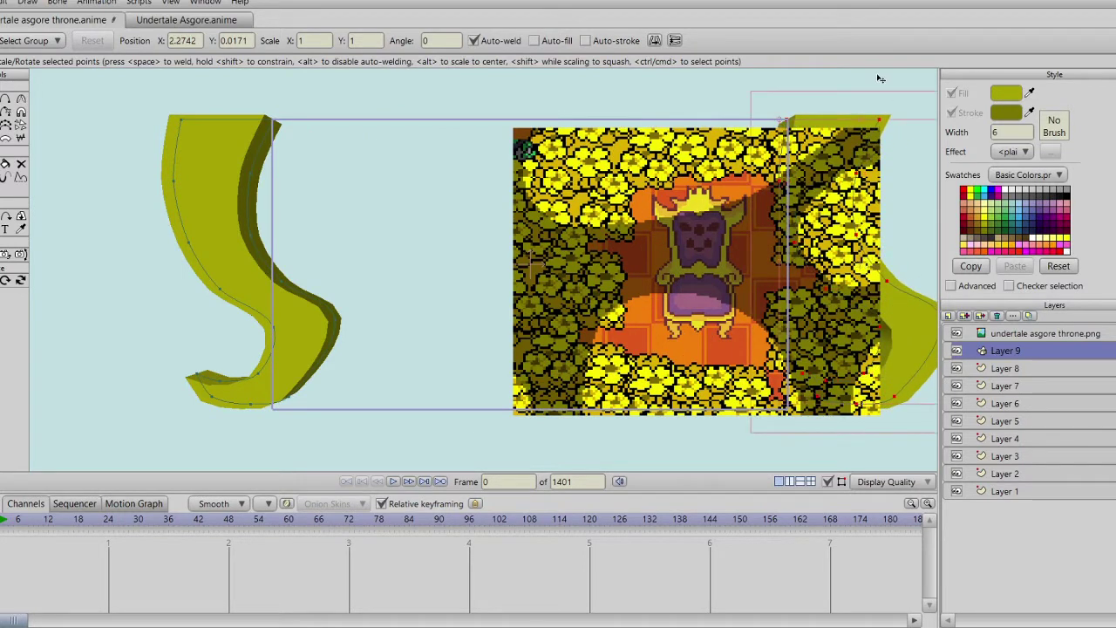
{"action": "left_click", "coordinate": [655, 42]}
{"action": "left_click_drag", "start_coordinate": [874, 192], "coordinate": [652, 210]}
{"action": "left_click_drag", "start_coordinate": [569, 247], "coordinate": [716, 226]}
Step: Rename Layer 9 as Front Leg
{"action": "double_click", "coordinate": [1005, 352]}
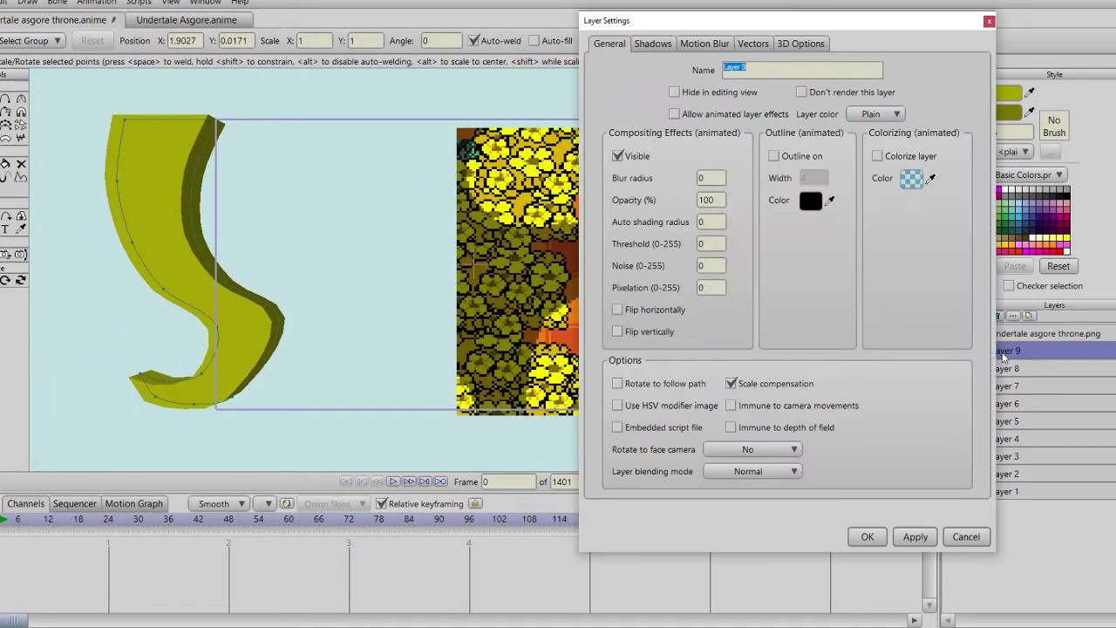
{"action": "type", "text": "Front Leg"}
{"action": "key", "text": "Return"}
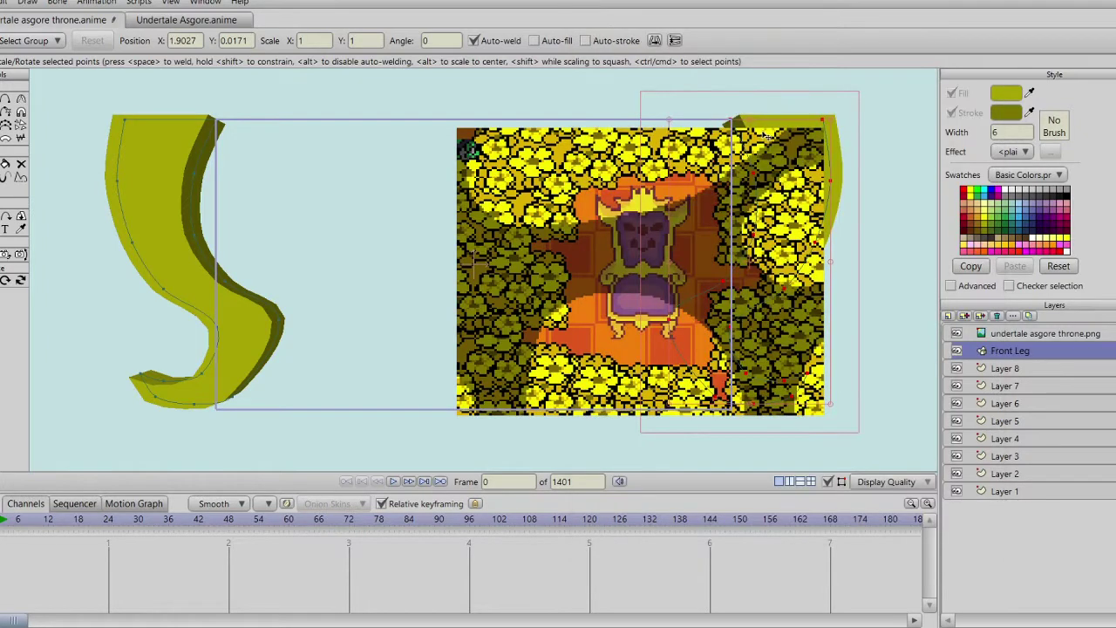
Step: Duplicate the Front Leg layer and name the copy Back Leg
{"action": "left_click_drag", "start_coordinate": [690, 243], "coordinate": [712, 229]}
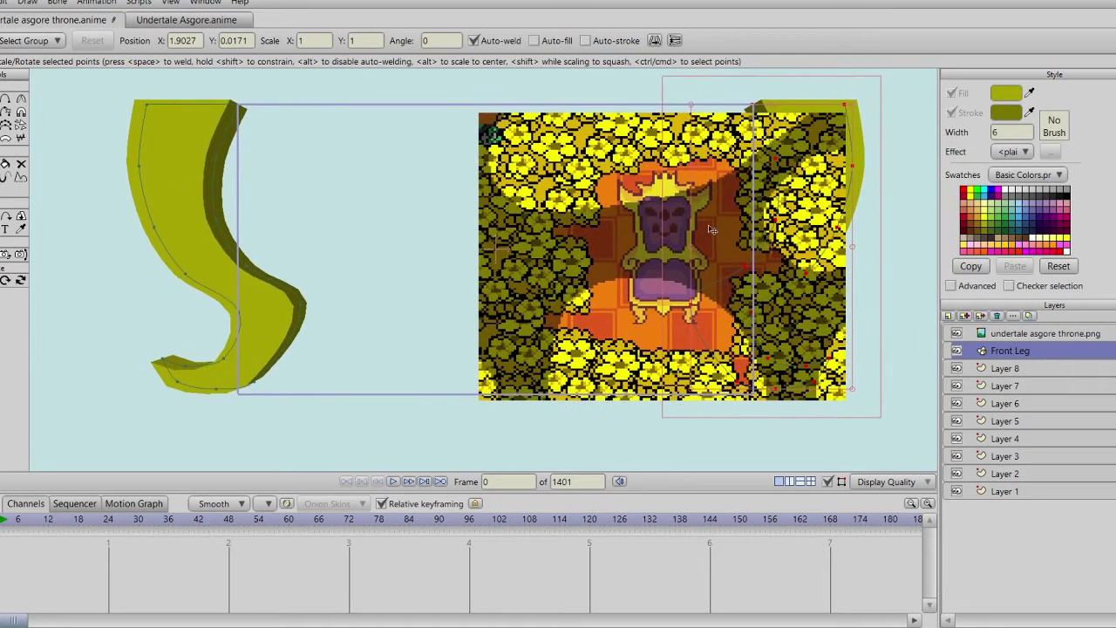
{"action": "left_click", "coordinate": [966, 317]}
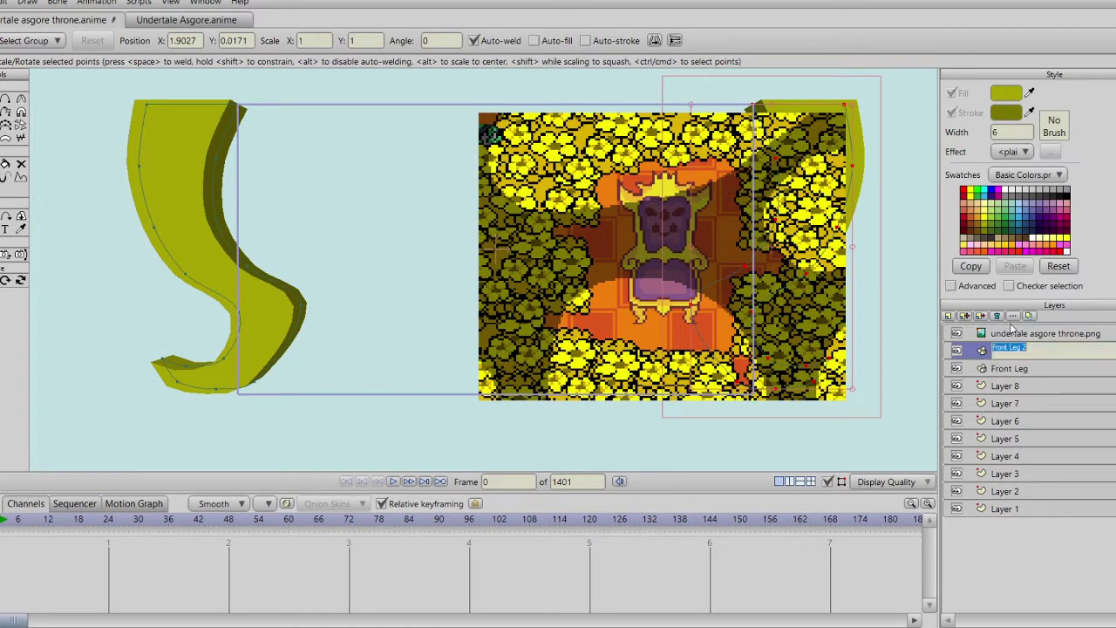
{"action": "double_click", "coordinate": [1034, 355]}
{"action": "left_click_drag", "start_coordinate": [1009, 347], "coordinate": [929, 346]}
{"action": "type", "text": "Back Leg"}
{"action": "key", "text": "Return"}
Step: Orbit the workspace to examine the two leg layers edge-on from the side
{"action": "left_click_drag", "start_coordinate": [580, 271], "coordinate": [624, 271]}
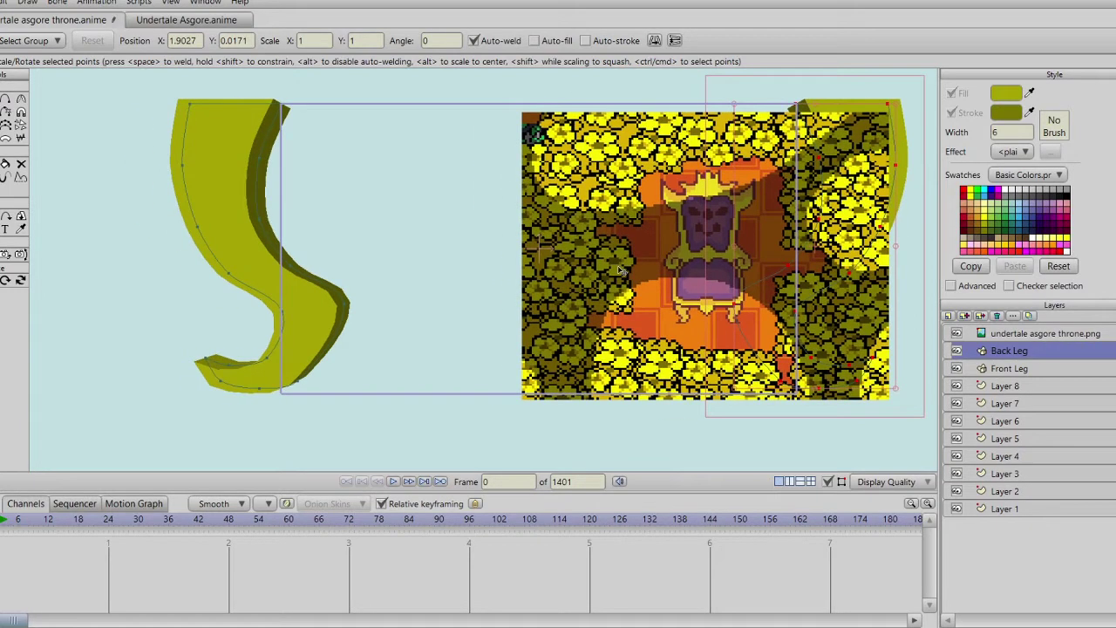
{"action": "left_click", "coordinate": [20, 279]}
{"action": "left_click_drag", "start_coordinate": [241, 279], "coordinate": [595, 266]}
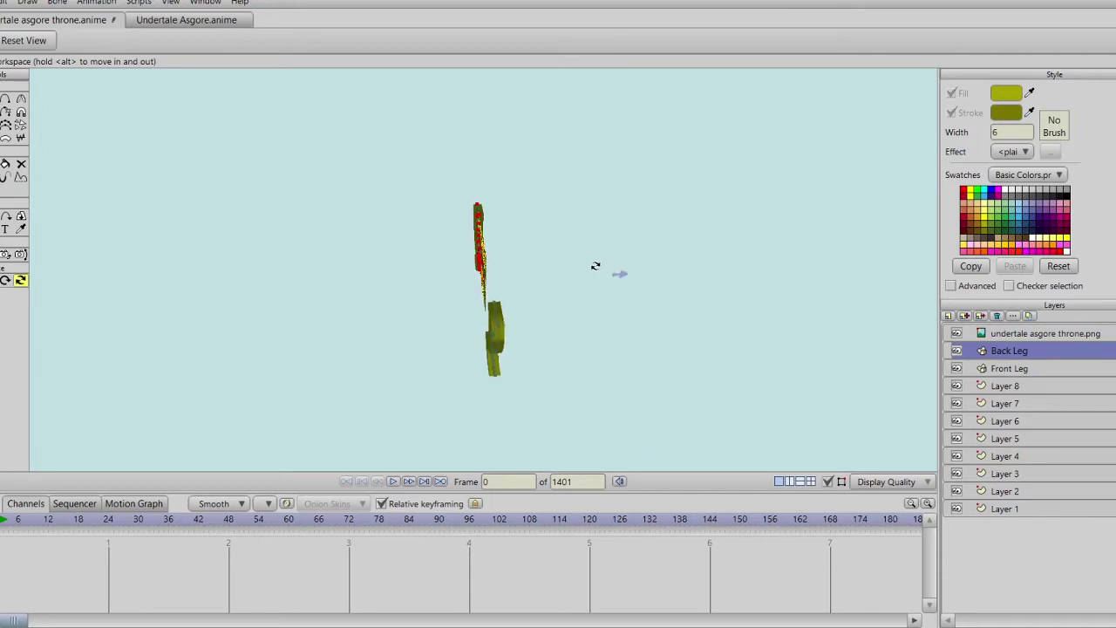
{"action": "left_click", "coordinate": [1010, 369]}
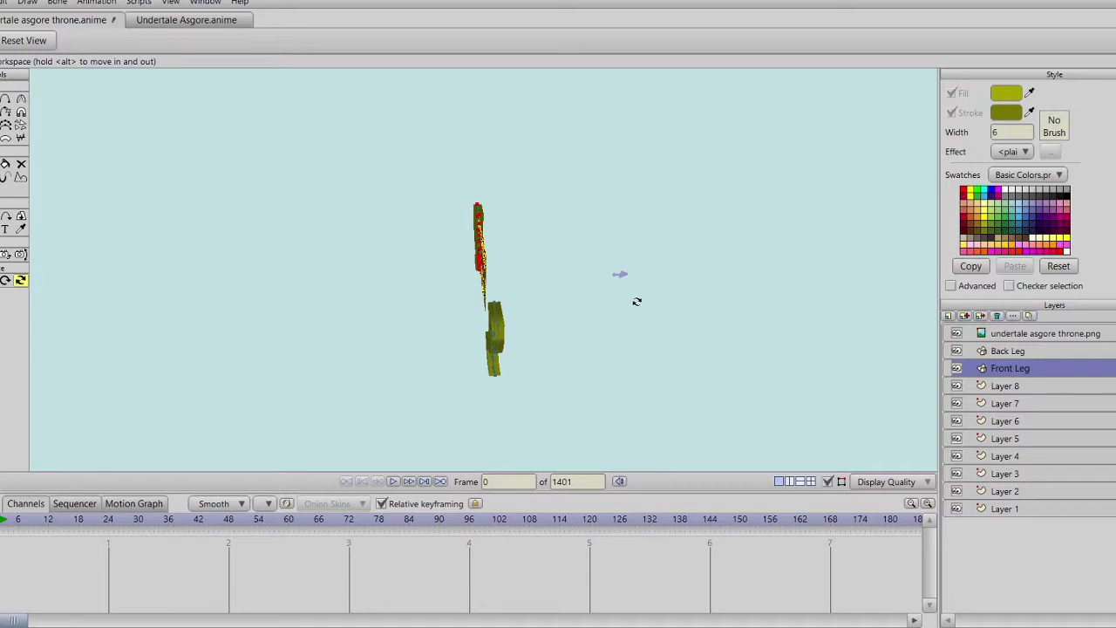
{"action": "left_click_drag", "start_coordinate": [611, 333], "coordinate": [637, 365]}
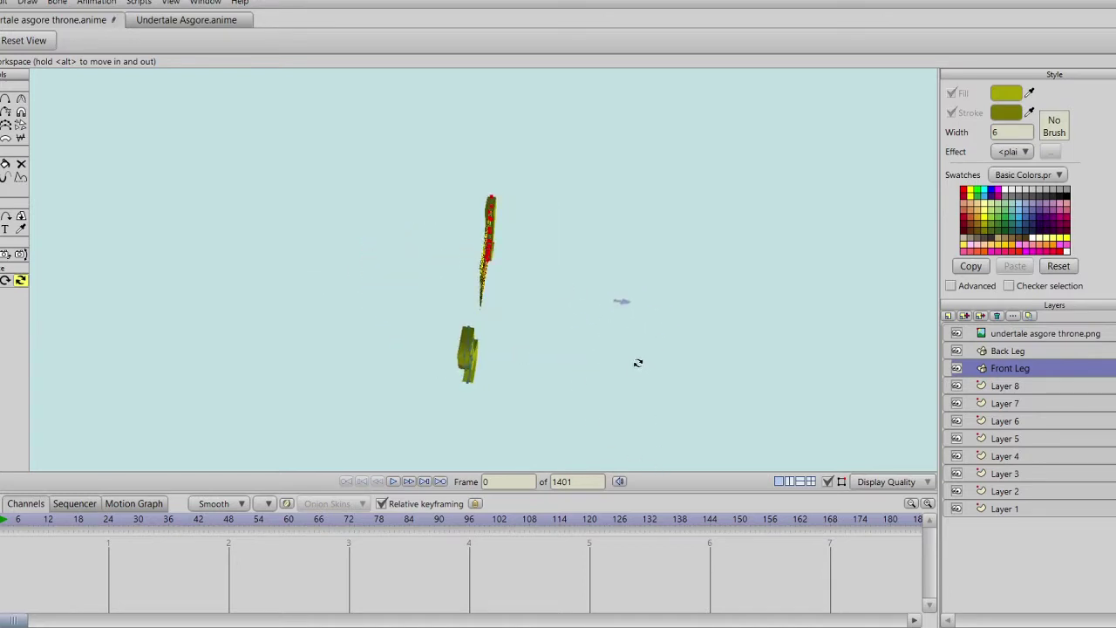
{"action": "left_click", "coordinate": [24, 40]}
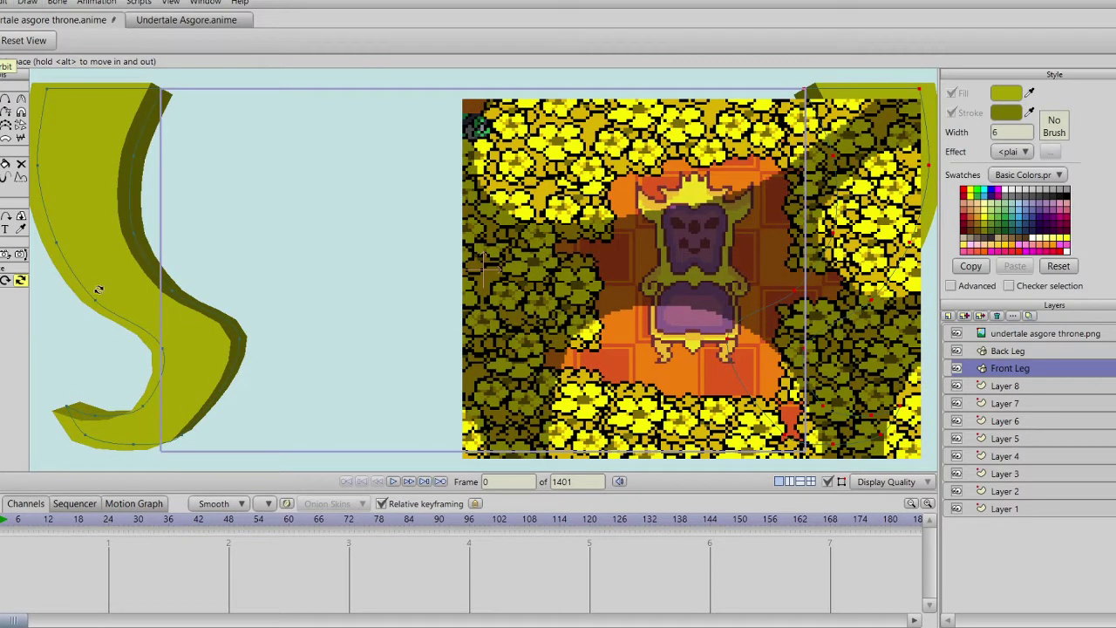
{"action": "left_click_drag", "start_coordinate": [313, 244], "coordinate": [581, 244]}
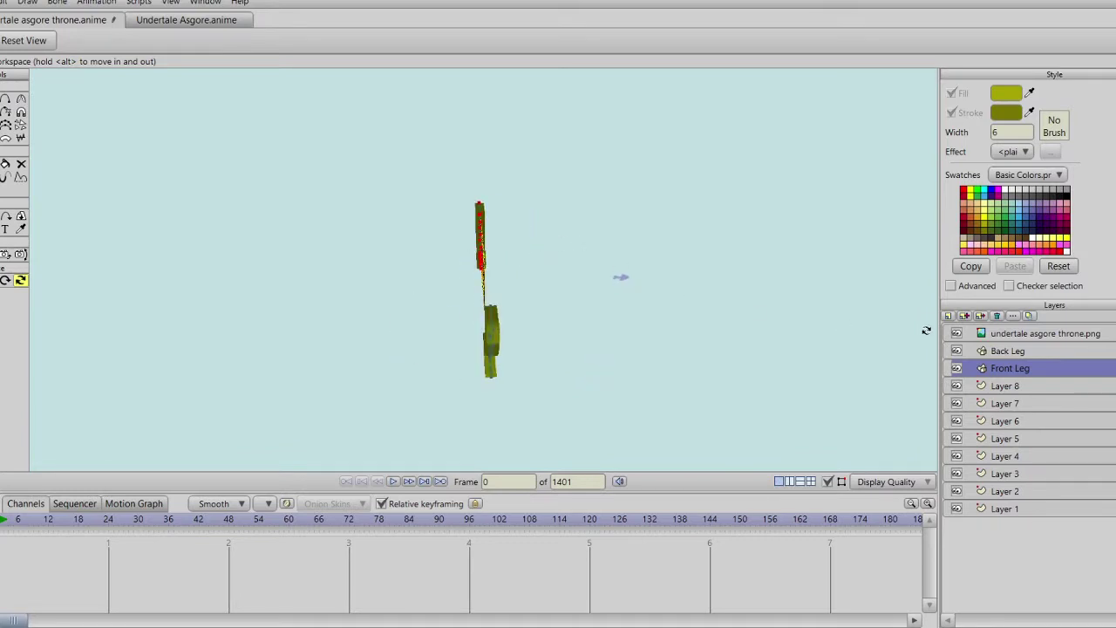
Step: Push the Back Leg layer behind the front legs by setting its Z position to -3.75
{"action": "left_click", "coordinate": [1080, 351]}
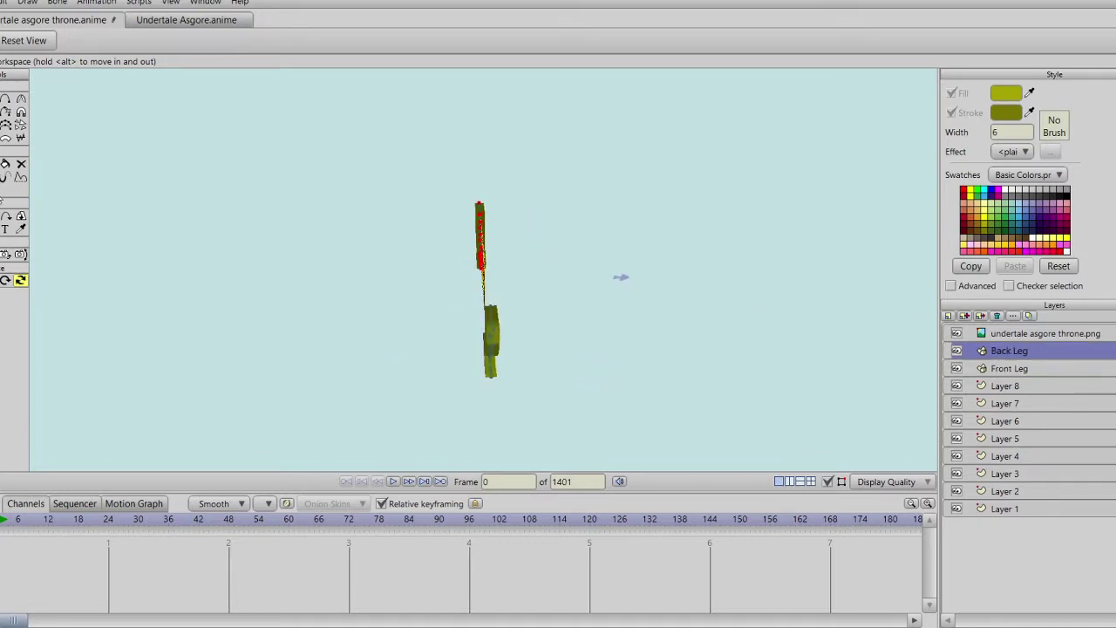
{"action": "left_click", "coordinate": [1, 216]}
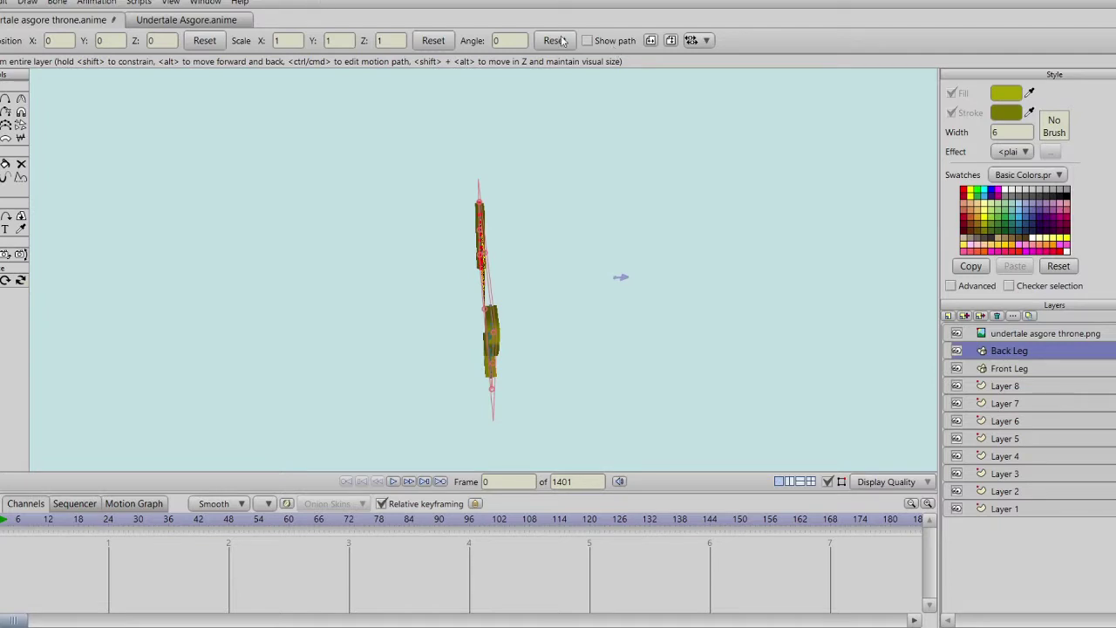
{"action": "left_click", "coordinate": [155, 40]}
{"action": "type", "text": "-0.75"}
{"action": "key", "text": "Return"}
{"action": "scroll", "coordinate": [156, 38], "scroll_direction": "down", "scroll_amount": 10}
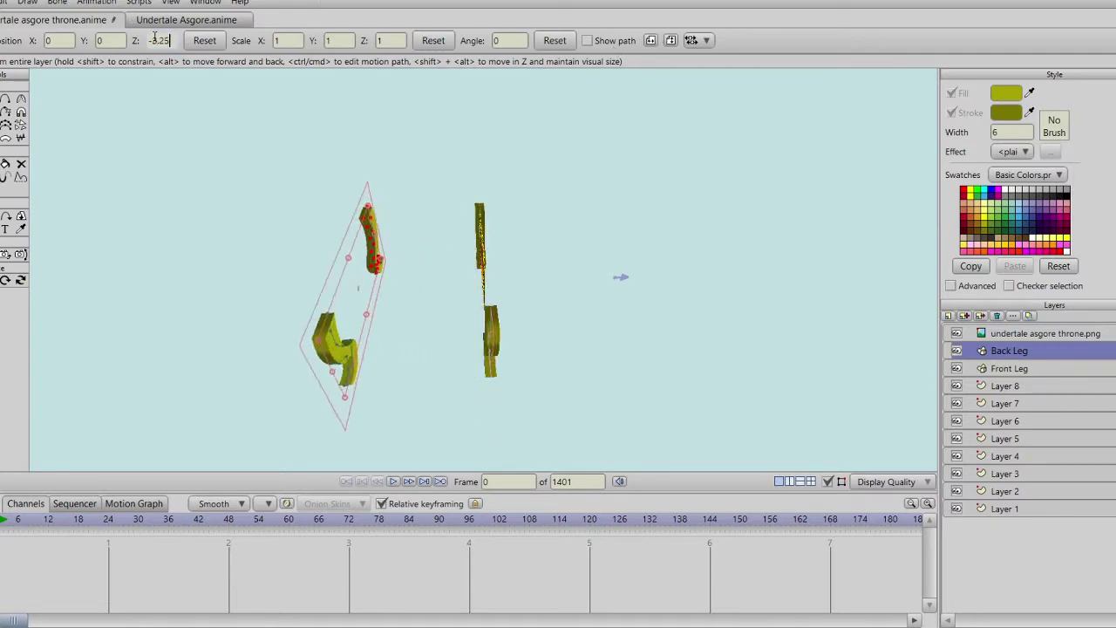
{"action": "scroll", "coordinate": [155, 40], "scroll_direction": "down", "scroll_amount": 2}
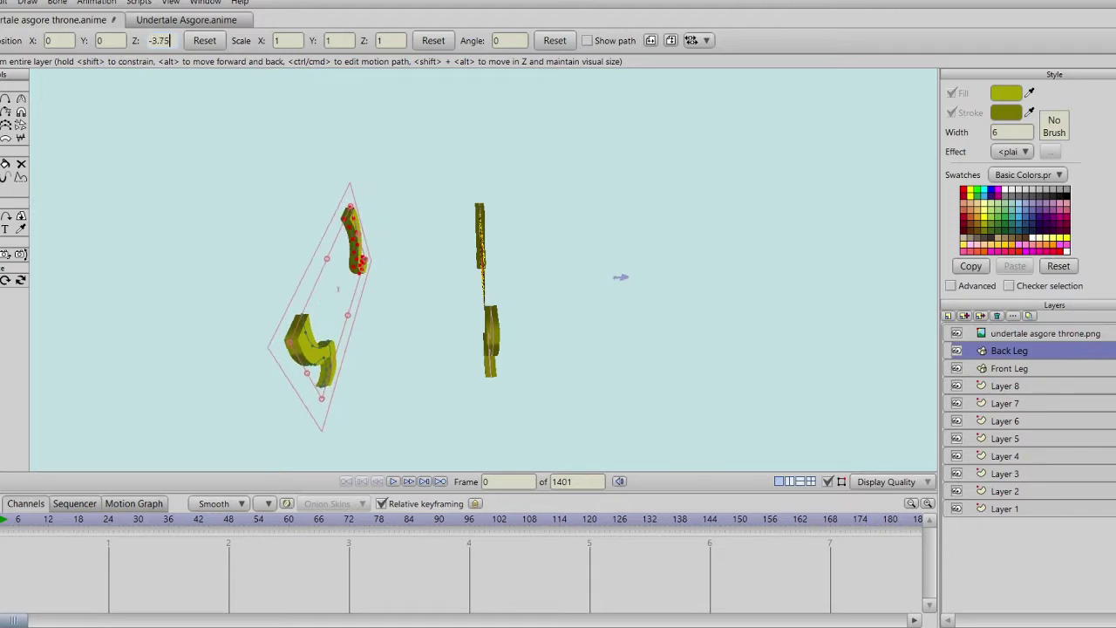
Step: Check the leg spacing from a level side view and set the Back Leg layer's Z position to -4.50
{"action": "left_click", "coordinate": [20, 280]}
{"action": "left_click_drag", "start_coordinate": [348, 324], "coordinate": [361, 239]}
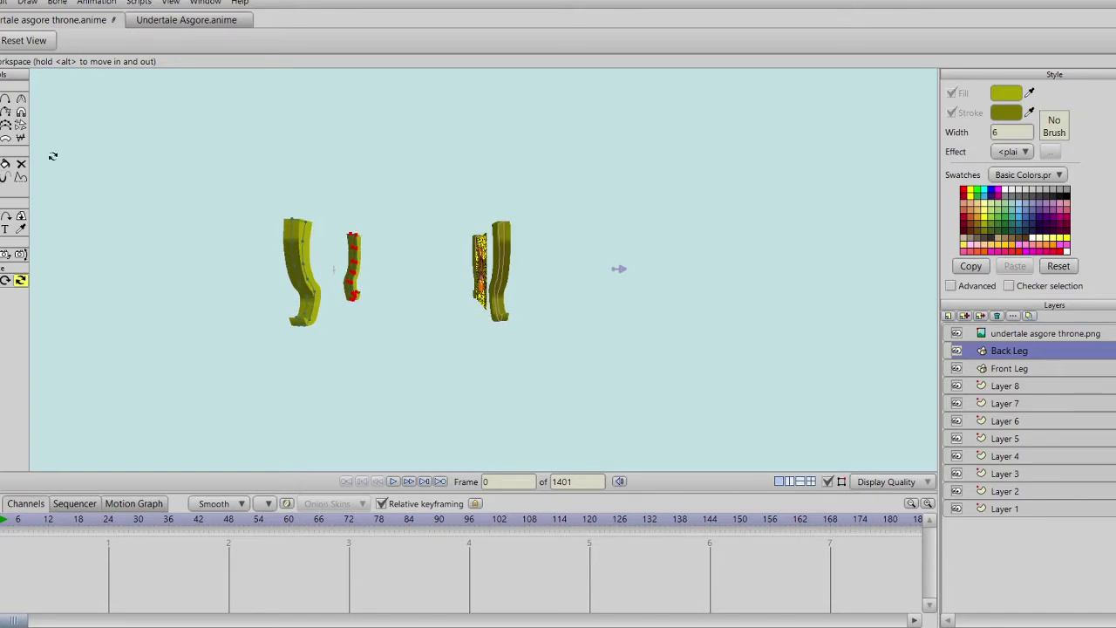
{"action": "key", "text": "m"}
{"action": "left_click", "coordinate": [166, 40]}
{"action": "scroll", "coordinate": [165, 40], "scroll_direction": "down", "scroll_amount": 2}
{"action": "scroll", "coordinate": [166, 40], "scroll_direction": "down", "scroll_amount": 1}
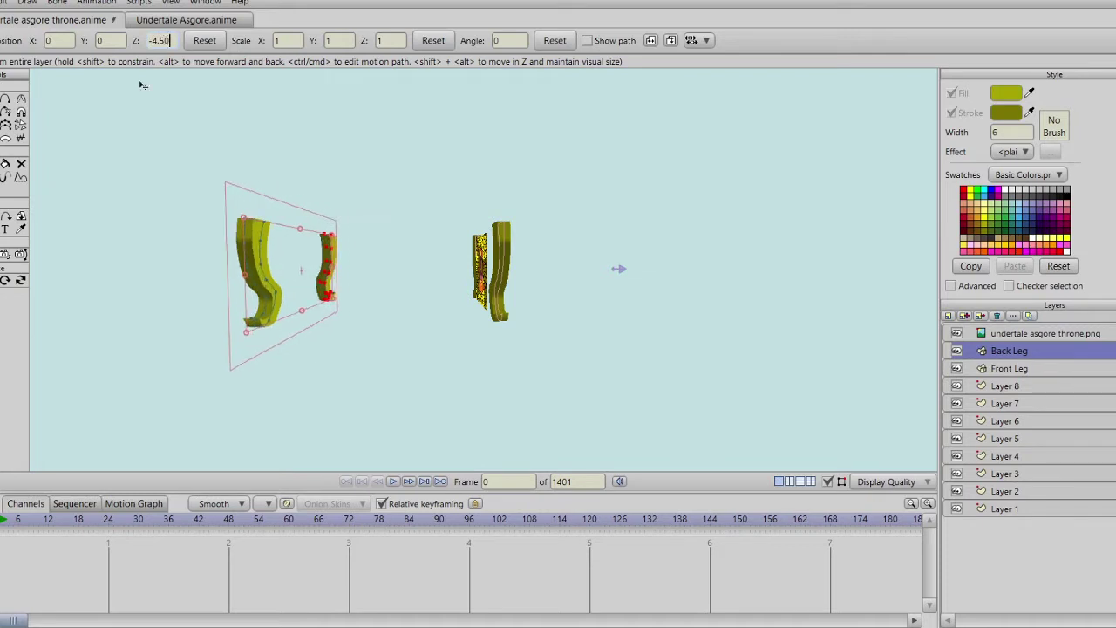
Step: Inspect the front and back legs from an angled view and the front, and compare them with the reference throne
{"action": "left_click", "coordinate": [21, 281]}
{"action": "left_click", "coordinate": [20, 280]}
{"action": "left_click_drag", "start_coordinate": [309, 266], "coordinate": [216, 292]}
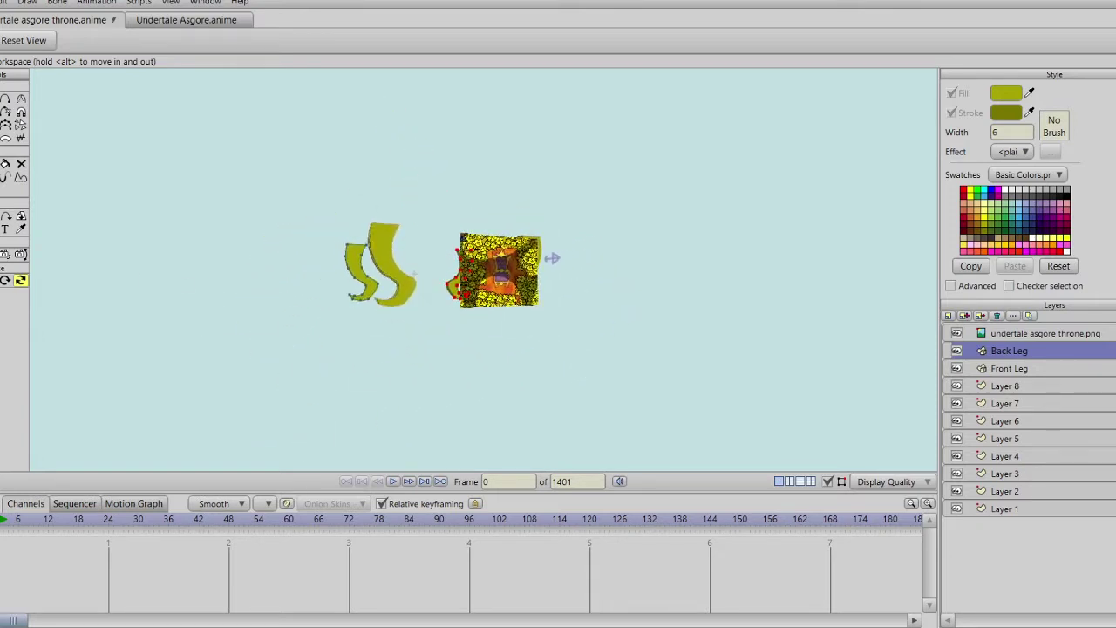
{"action": "left_click", "coordinate": [30, 43]}
{"action": "left_click_drag", "start_coordinate": [553, 258], "coordinate": [372, 250]}
{"action": "left_click_drag", "start_coordinate": [478, 263], "coordinate": [616, 298]}
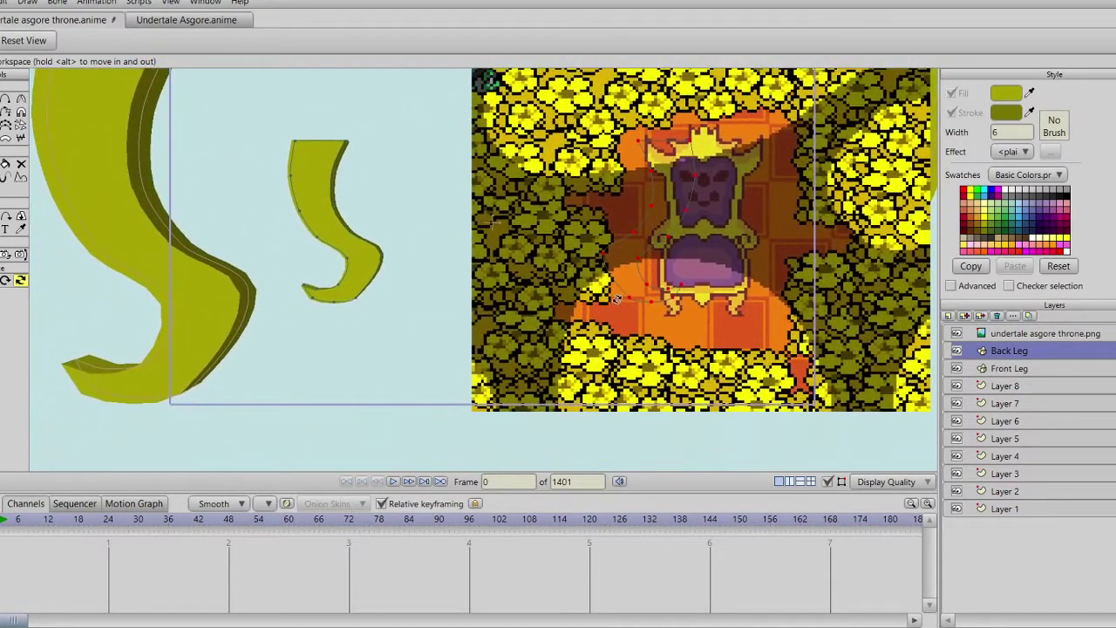
{"action": "scroll", "coordinate": [611, 301], "scroll_direction": "up", "scroll_amount": 5}
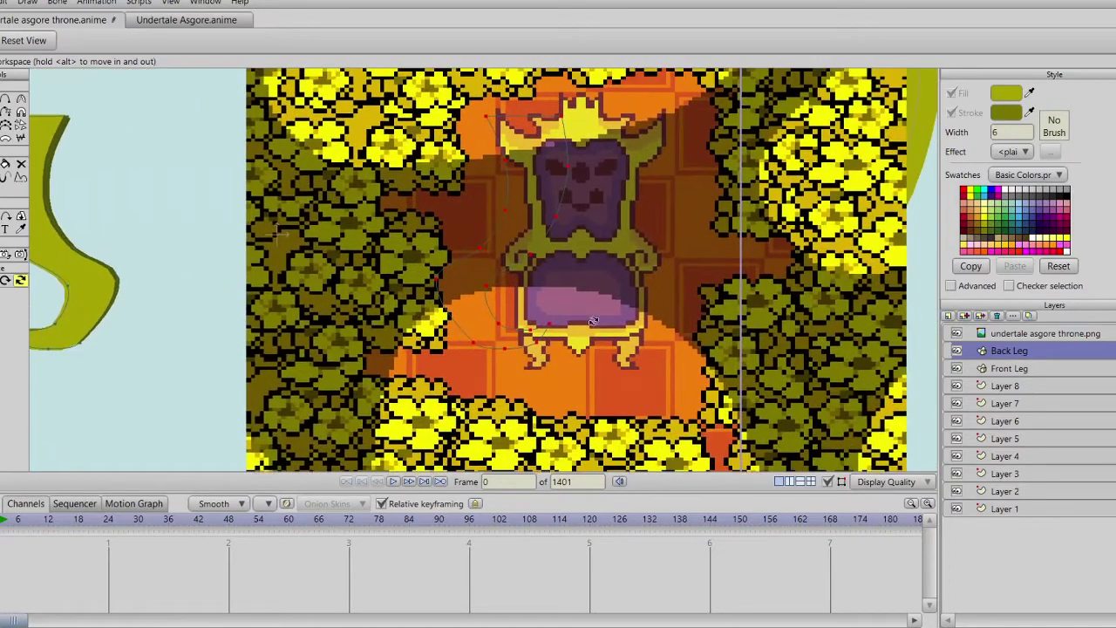
Step: Examine the seat on the reference throne and move Layer 8 directly above the Back Leg layer
{"action": "scroll", "coordinate": [592, 321], "scroll_direction": "up", "scroll_amount": 2}
{"action": "left_click_drag", "start_coordinate": [668, 330], "coordinate": [573, 306]}
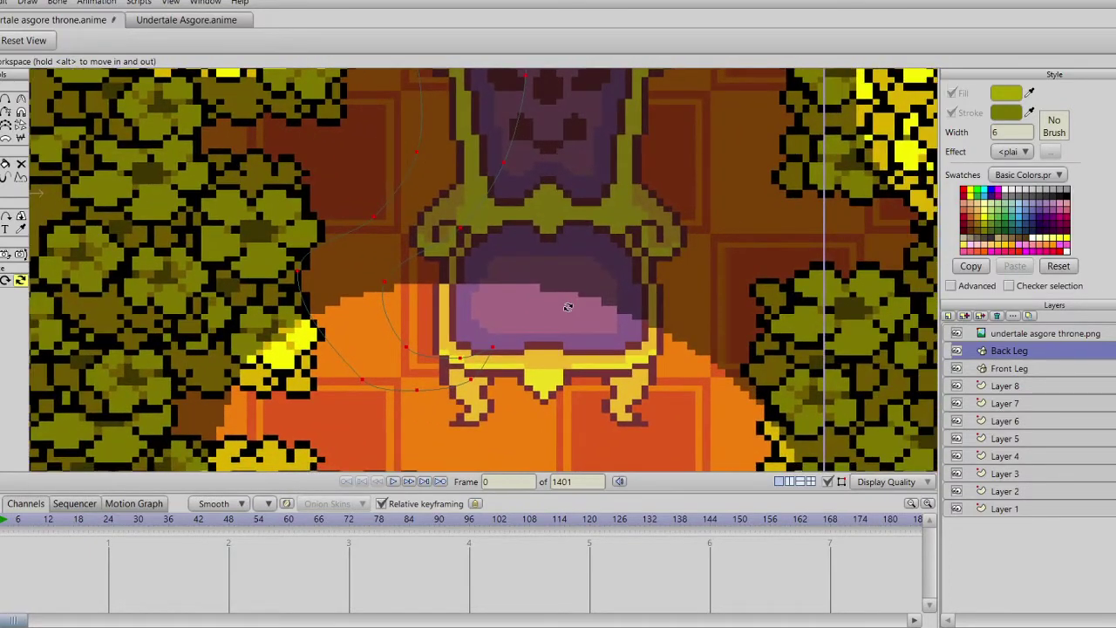
{"action": "scroll", "coordinate": [662, 338], "scroll_direction": "down", "scroll_amount": 5}
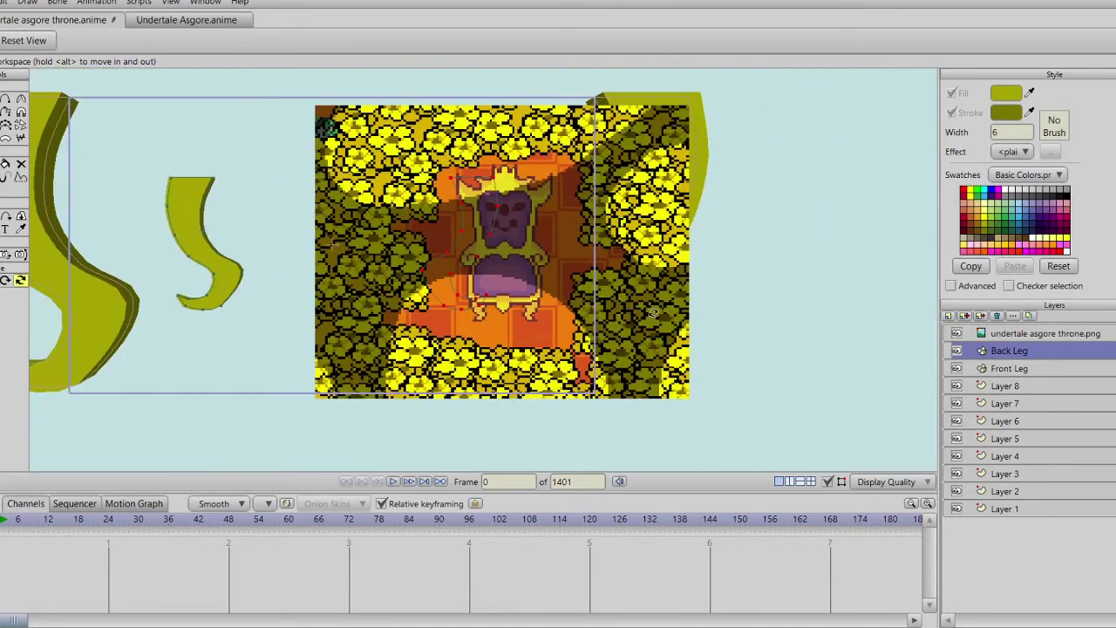
{"action": "left_click_drag", "start_coordinate": [1004, 385], "coordinate": [1028, 345]}
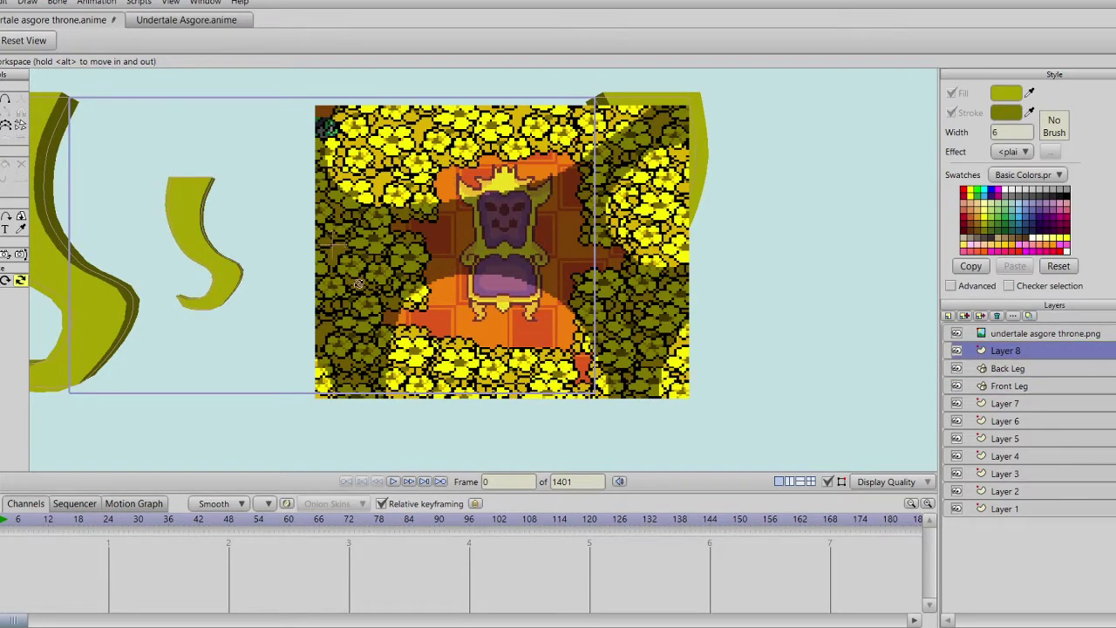
{"action": "left_click_drag", "start_coordinate": [312, 272], "coordinate": [551, 290]}
Step: Draw a large filled oval on Layer 8 between the left leg and the reference image, and turn on the grid
{"action": "key", "text": "e"}
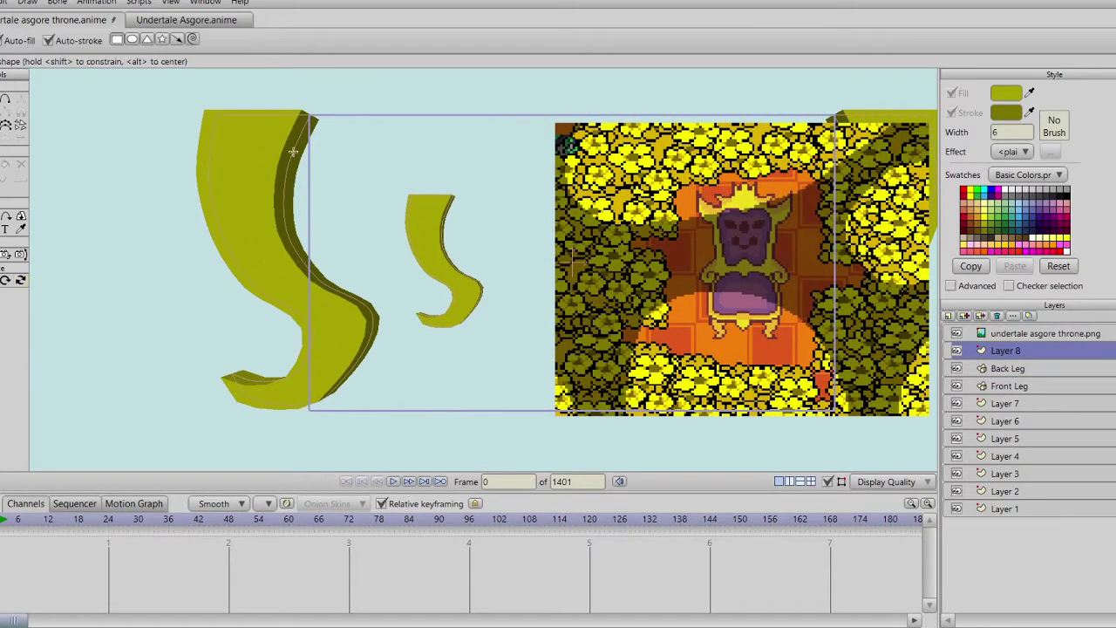
{"action": "left_click_drag", "start_coordinate": [283, 86], "coordinate": [418, 304]}
{"action": "key", "text": "ctrl+z"}
{"action": "left_click_drag", "start_coordinate": [304, 85], "coordinate": [599, 457]}
{"action": "key", "text": "ctrl+g"}
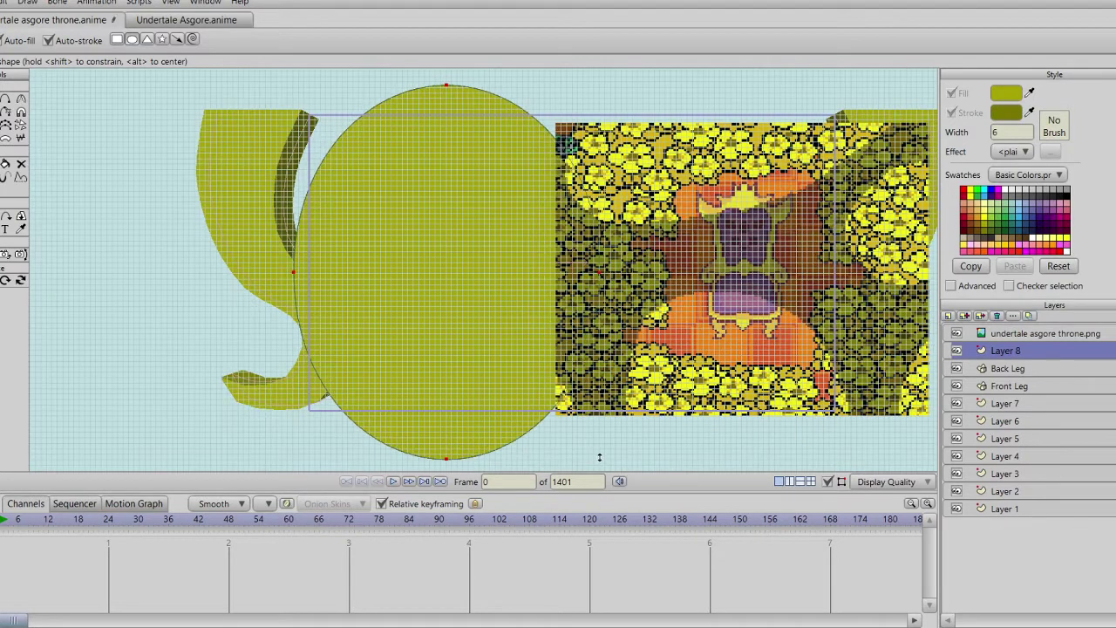
Step: Move the oval's leftmost point onto the grid at X -1.8889, Y -0.0741
{"action": "left_click_drag", "start_coordinate": [598, 457], "coordinate": [600, 457]}
{"action": "scroll", "coordinate": [558, 349], "scroll_direction": "up", "scroll_amount": 5}
{"action": "left_click_drag", "start_coordinate": [507, 325], "coordinate": [558, 454]}
{"action": "left_click_drag", "start_coordinate": [375, 218], "coordinate": [491, 406]}
{"action": "left_click_drag", "start_coordinate": [357, 200], "coordinate": [504, 414]}
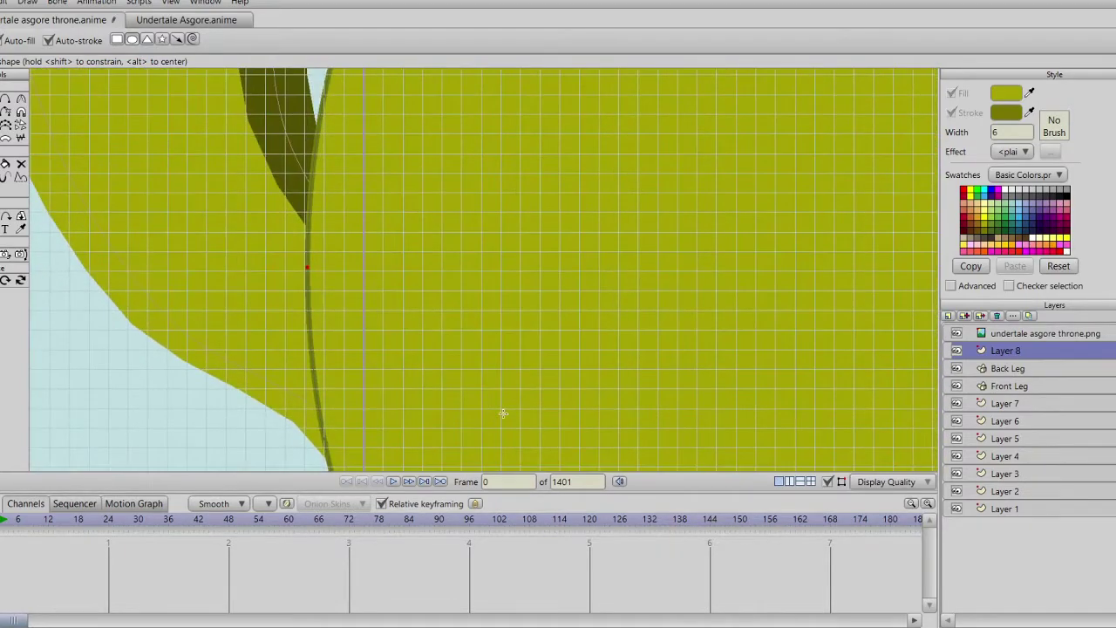
{"action": "left_click", "coordinate": [5, 100]}
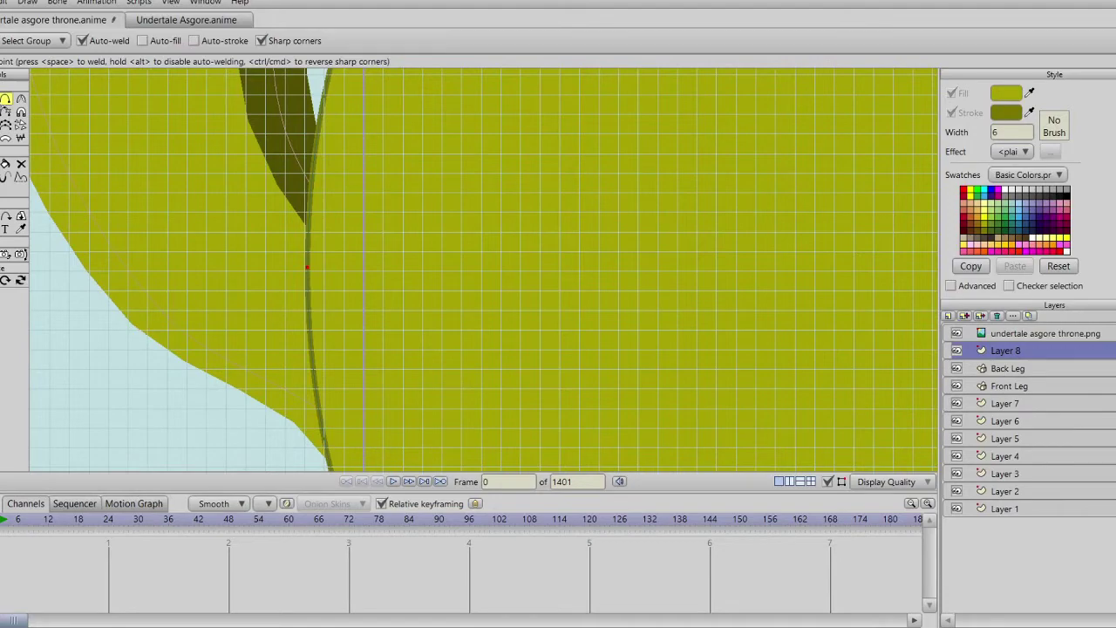
{"action": "left_click", "coordinate": [0, 100]}
{"action": "left_click", "coordinate": [240, 274]}
{"action": "left_click_drag", "start_coordinate": [307, 266], "coordinate": [302, 257]}
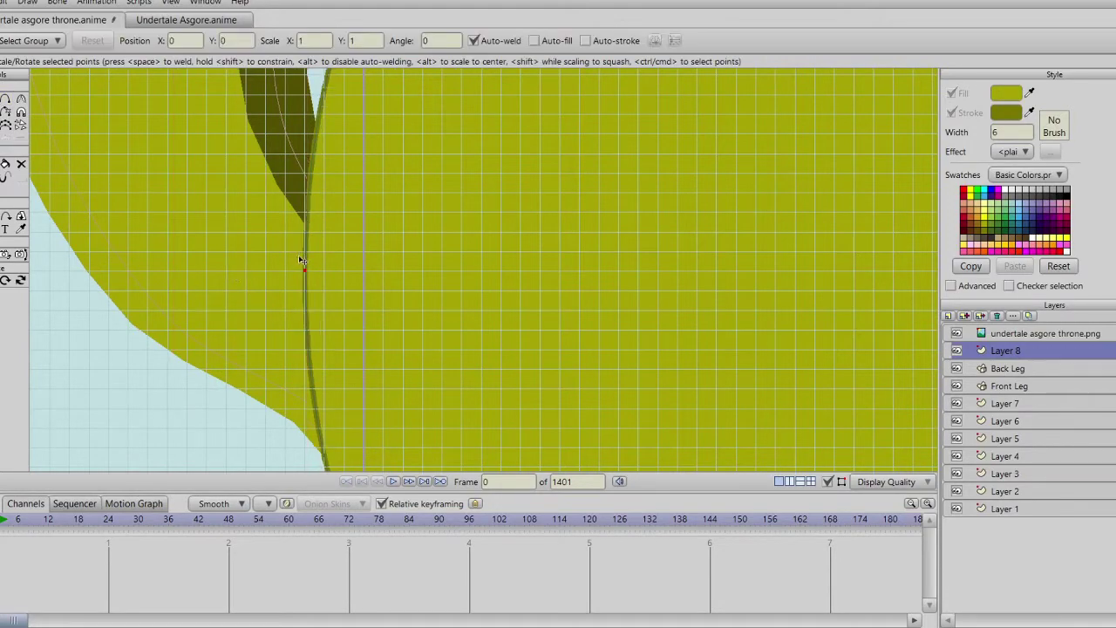
{"action": "left_click_drag", "start_coordinate": [565, 273], "coordinate": [226, 270]}
{"action": "scroll", "coordinate": [226, 275], "scroll_direction": "right", "scroll_amount": 10}
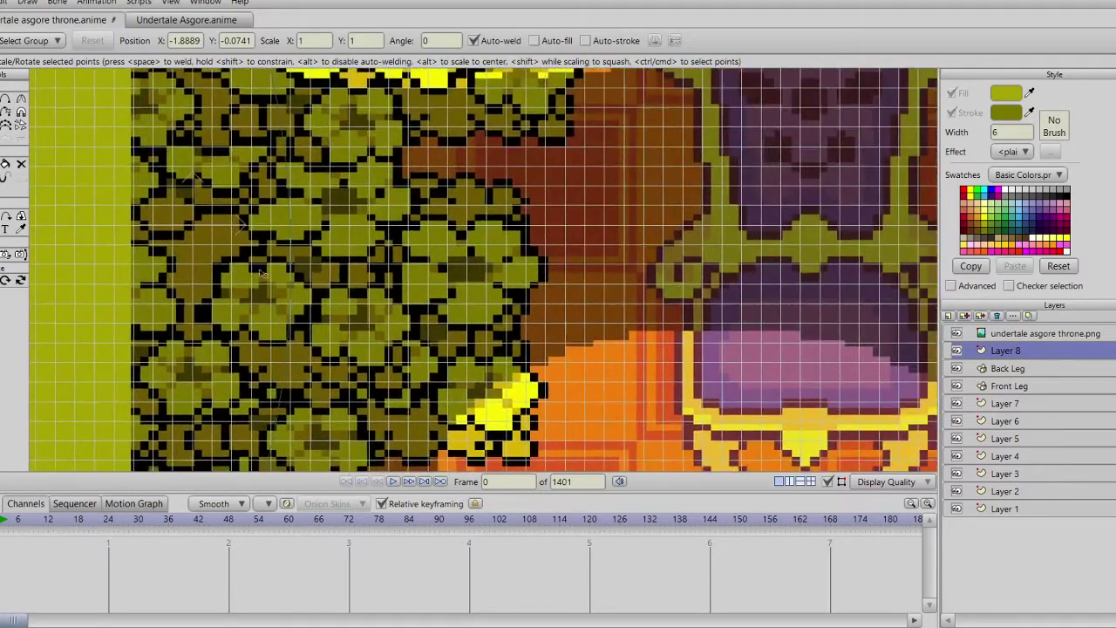
Step: Move Layer 8 above the reference image layer and align the oval's rightmost point to the grid at X 0.1852, Y -0.0741
{"action": "left_click_drag", "start_coordinate": [1001, 353], "coordinate": [1003, 326]}
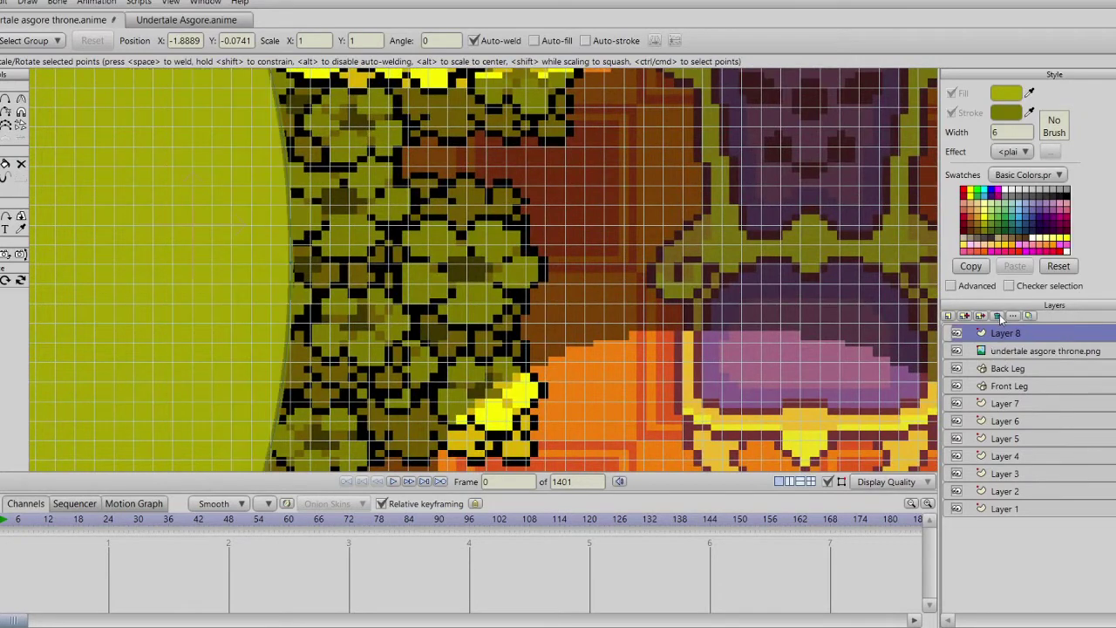
{"action": "scroll", "coordinate": [410, 245], "scroll_direction": "left", "scroll_amount": 1}
{"action": "scroll", "coordinate": [410, 244], "scroll_direction": "up", "scroll_amount": 3}
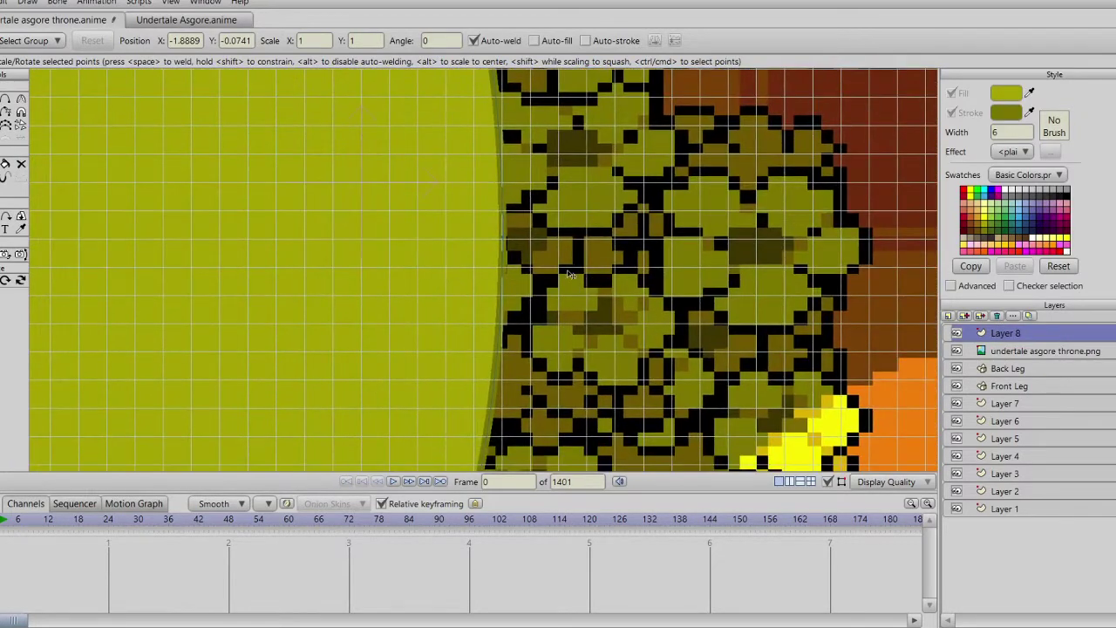
{"action": "left_click", "coordinate": [505, 237]}
{"action": "scroll", "coordinate": [522, 246], "scroll_direction": "down", "scroll_amount": 8}
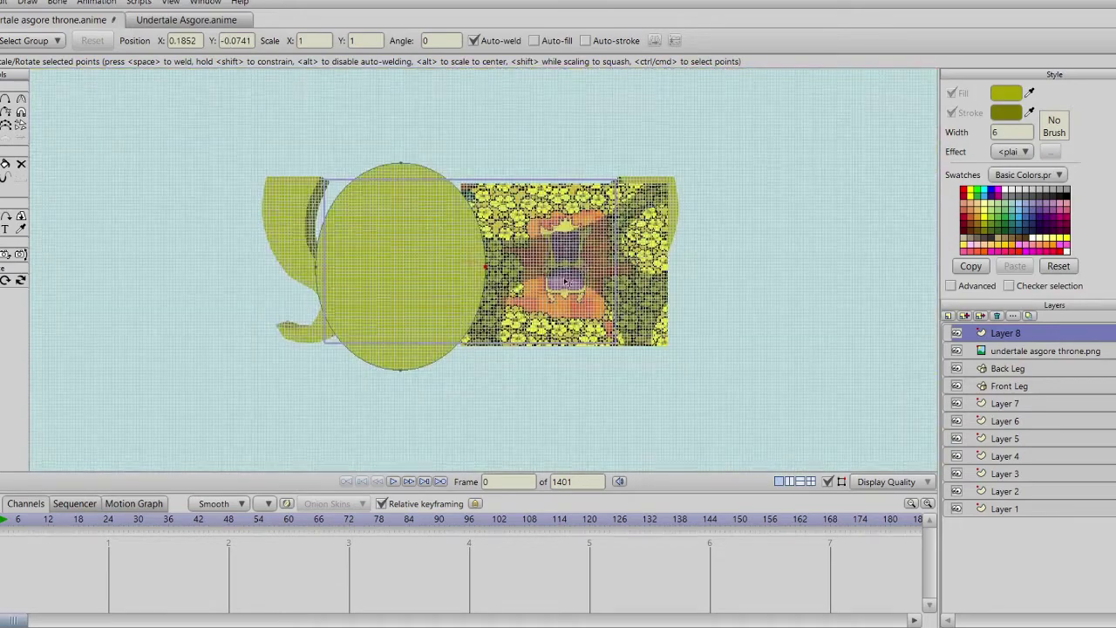
Step: Flatten the oval's lower edge by raising the curvature of its bottom point to 0.4815
{"action": "left_click_drag", "start_coordinate": [521, 246], "coordinate": [580, 243]}
{"action": "scroll", "coordinate": [580, 354], "scroll_direction": "up", "scroll_amount": 6}
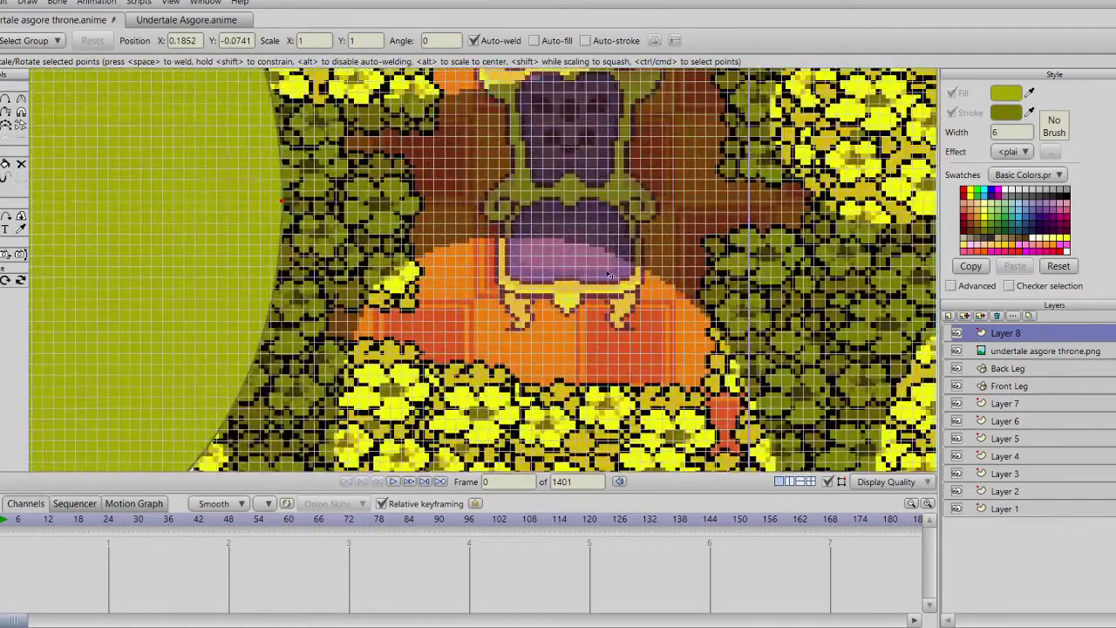
{"action": "scroll", "coordinate": [499, 319], "scroll_direction": "down", "scroll_amount": 5}
{"action": "left_click_drag", "start_coordinate": [268, 422], "coordinate": [458, 359]}
{"action": "left_click", "coordinate": [21, 98]}
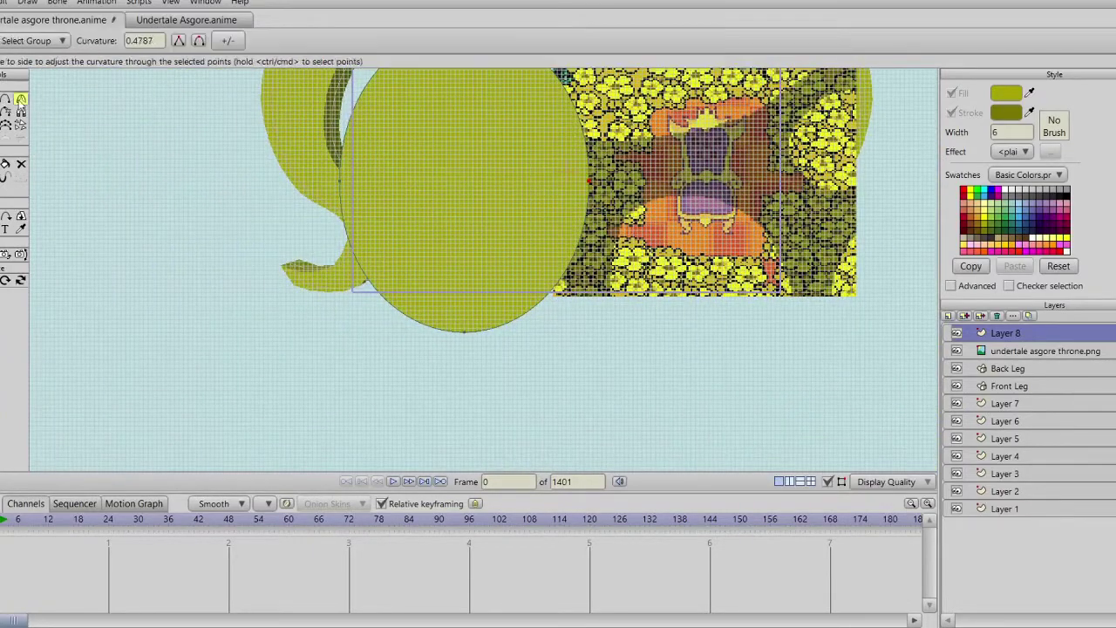
{"action": "left_click_drag", "start_coordinate": [571, 375], "coordinate": [643, 374]}
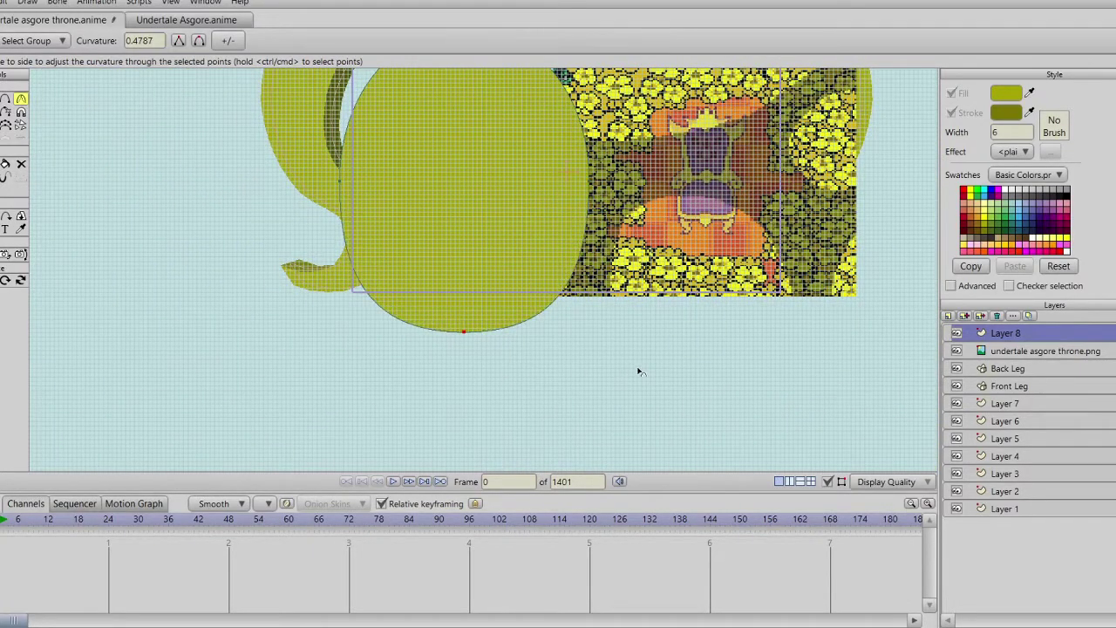
{"action": "scroll", "coordinate": [643, 374], "scroll_direction": "up", "scroll_amount": 5}
{"action": "left_click_drag", "start_coordinate": [462, 372], "coordinate": [454, 399]}
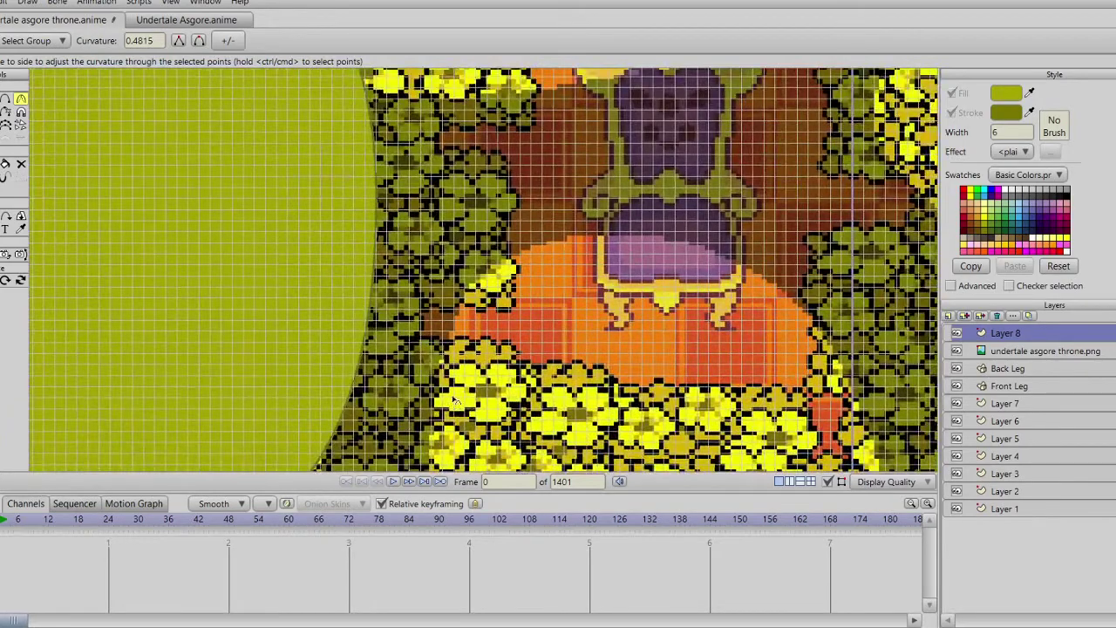
{"action": "left_click_drag", "start_coordinate": [453, 399], "coordinate": [382, 400]}
{"action": "scroll", "coordinate": [447, 370], "scroll_direction": "down", "scroll_amount": 5}
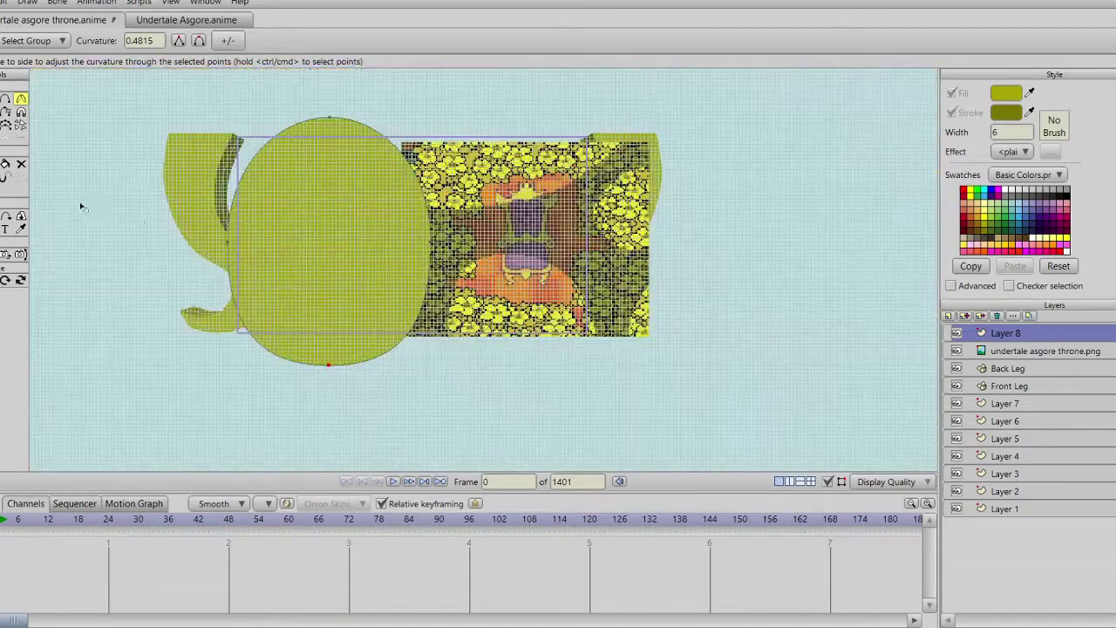
Step: Select all the oval's points, stretch it wider toward the throne image and compare it with the reference seat
{"action": "key", "text": "g"}
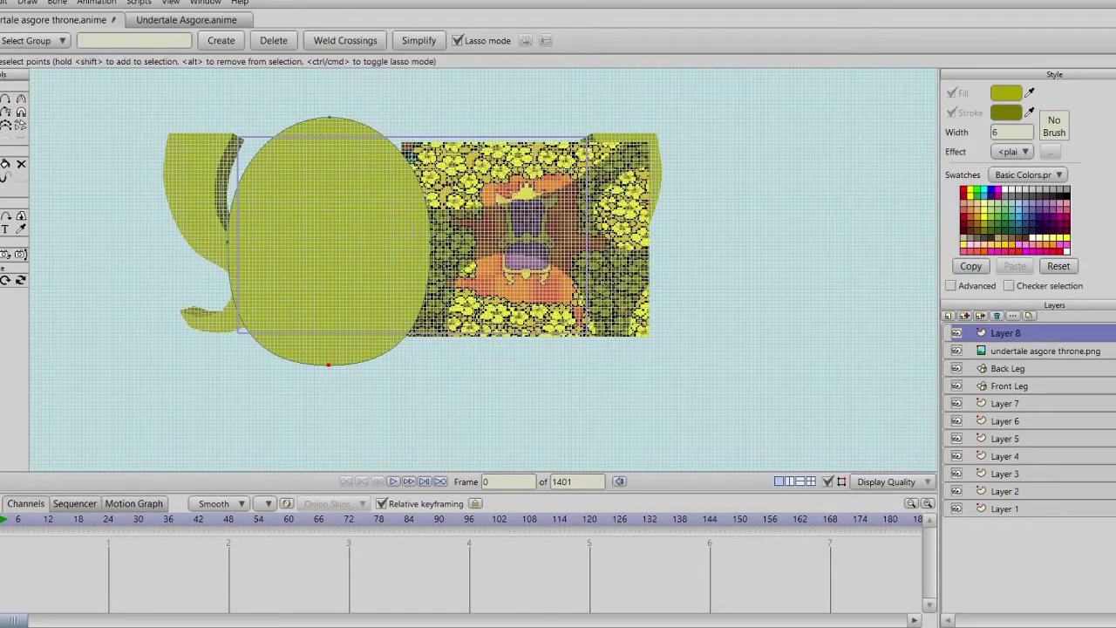
{"action": "key", "text": "t"}
{"action": "key", "text": "ctrl+a"}
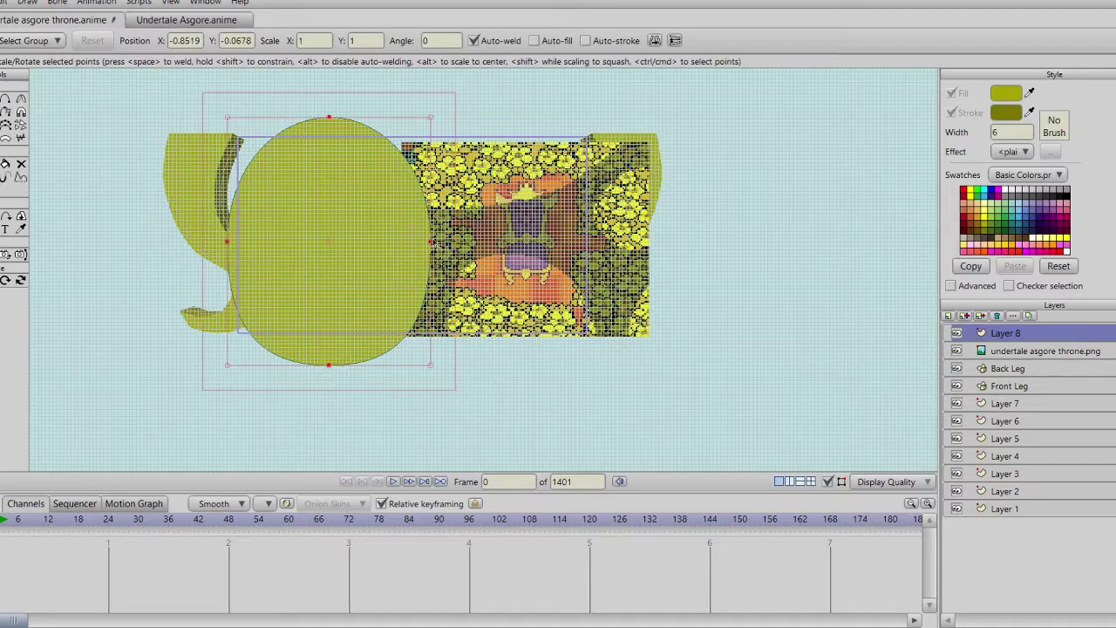
{"action": "left_click_drag", "start_coordinate": [438, 242], "coordinate": [485, 245]}
{"action": "left_click_drag", "start_coordinate": [431, 242], "coordinate": [497, 262]}
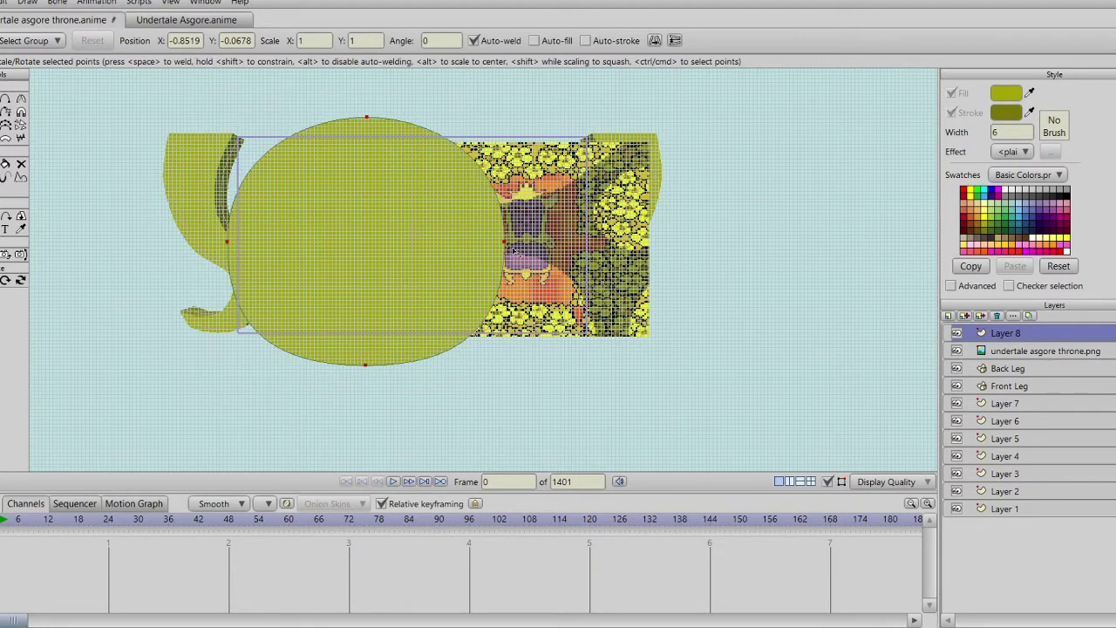
{"action": "scroll", "coordinate": [502, 291], "scroll_direction": "up", "scroll_amount": 5}
{"action": "scroll", "coordinate": [501, 290], "scroll_direction": "up", "scroll_amount": 2}
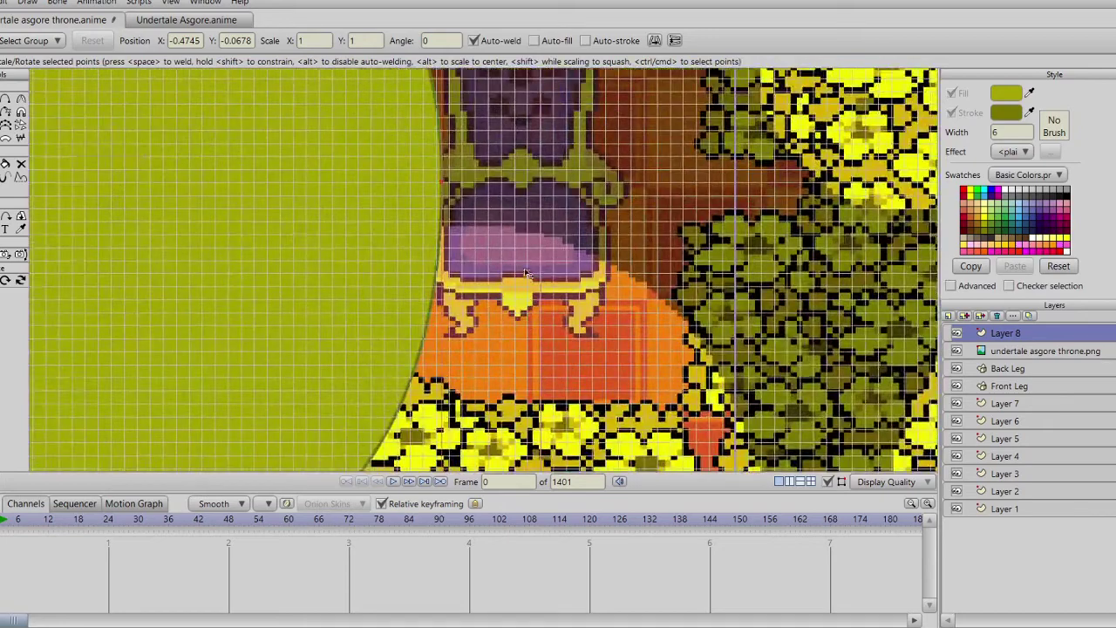
{"action": "scroll", "coordinate": [492, 318], "scroll_direction": "up", "scroll_amount": 2}
{"action": "scroll", "coordinate": [611, 326], "scroll_direction": "down", "scroll_amount": 2}
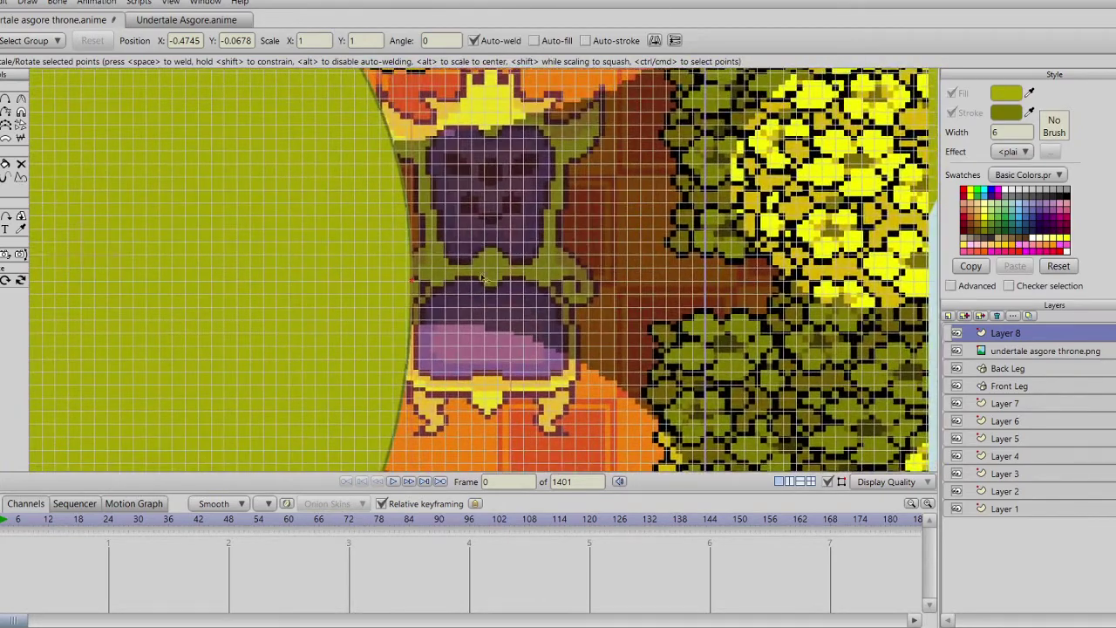
{"action": "scroll", "coordinate": [484, 277], "scroll_direction": "down", "scroll_amount": 4}
Step: Enlarge the oval and move it upward so it spans the width between the front legs
{"action": "left_click_drag", "start_coordinate": [465, 275], "coordinate": [497, 280]}
{"action": "left_click_drag", "start_coordinate": [437, 324], "coordinate": [516, 310]}
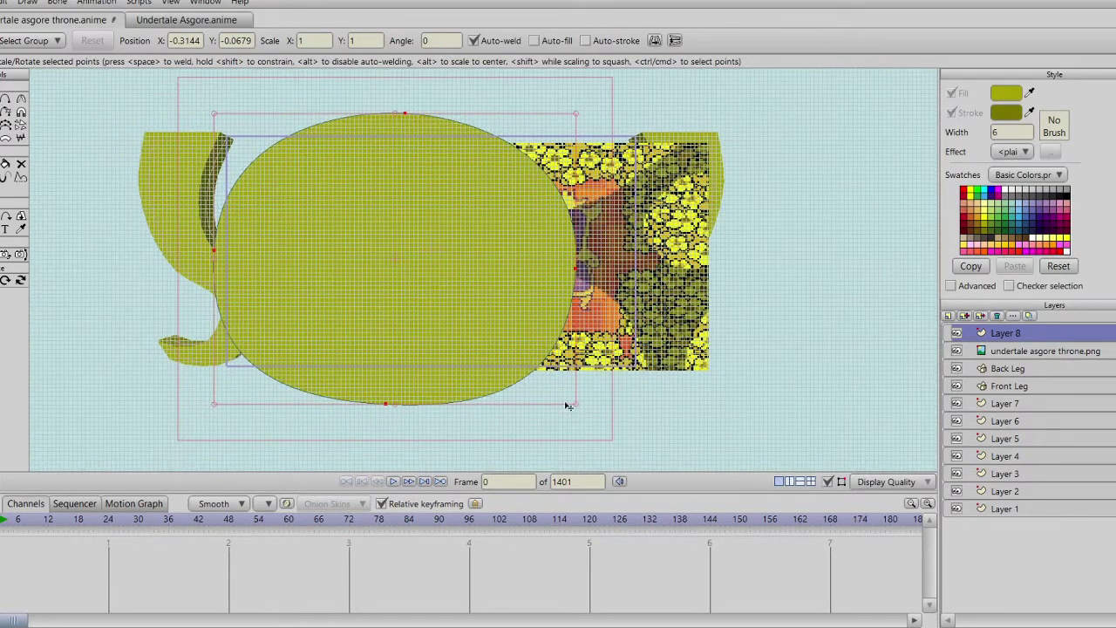
{"action": "left_click_drag", "start_coordinate": [578, 410], "coordinate": [734, 528]}
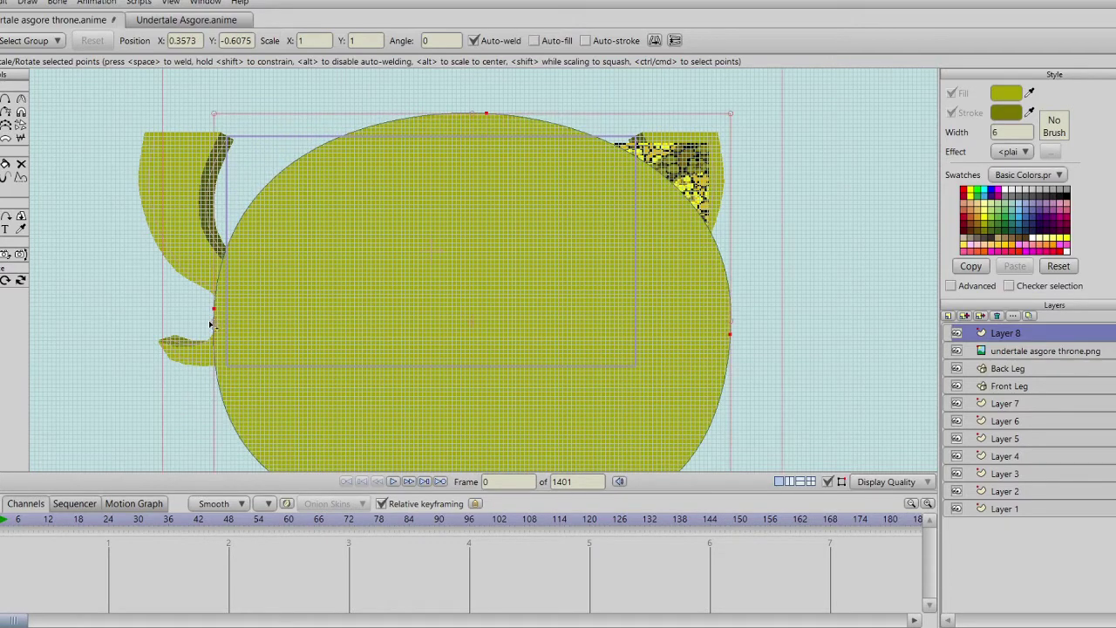
{"action": "left_click_drag", "start_coordinate": [558, 381], "coordinate": [524, 193]}
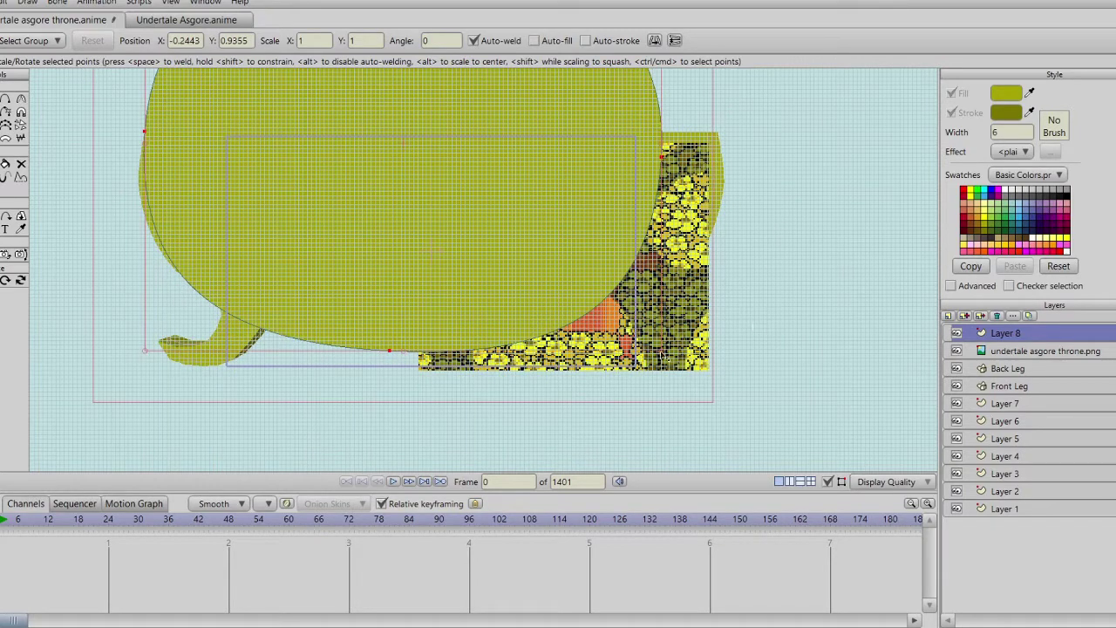
{"action": "left_click_drag", "start_coordinate": [665, 355], "coordinate": [588, 429]}
Step: Delete the oval from Layer 8
{"action": "scroll", "coordinate": [588, 431], "scroll_direction": "down", "scroll_amount": 4}
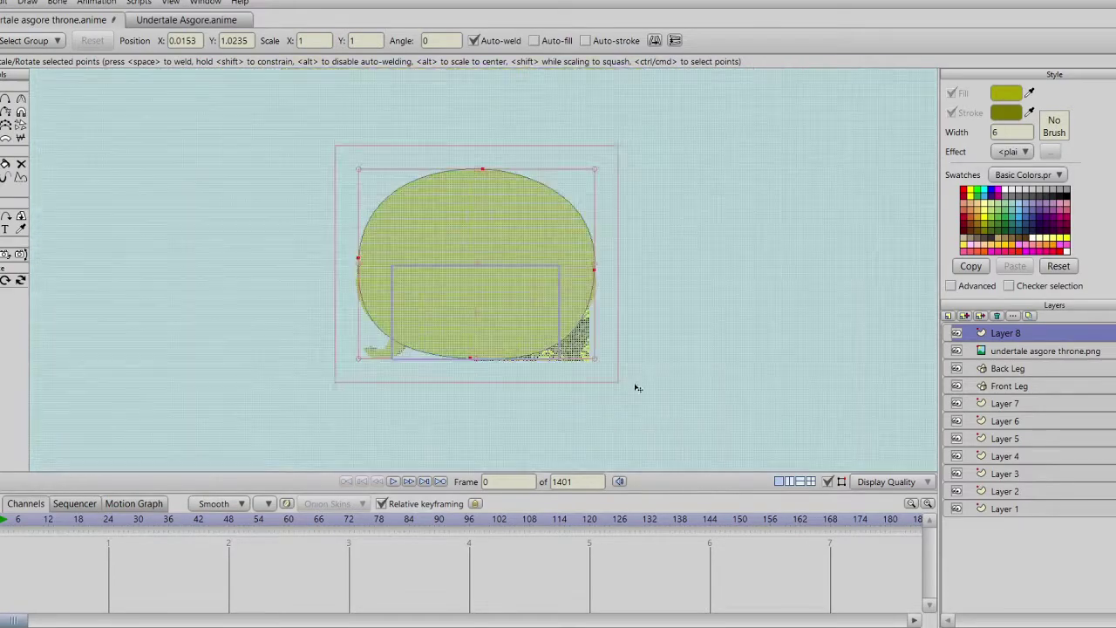
{"action": "key", "text": "Delete"}
{"action": "scroll", "coordinate": [546, 384], "scroll_direction": "up", "scroll_amount": 5}
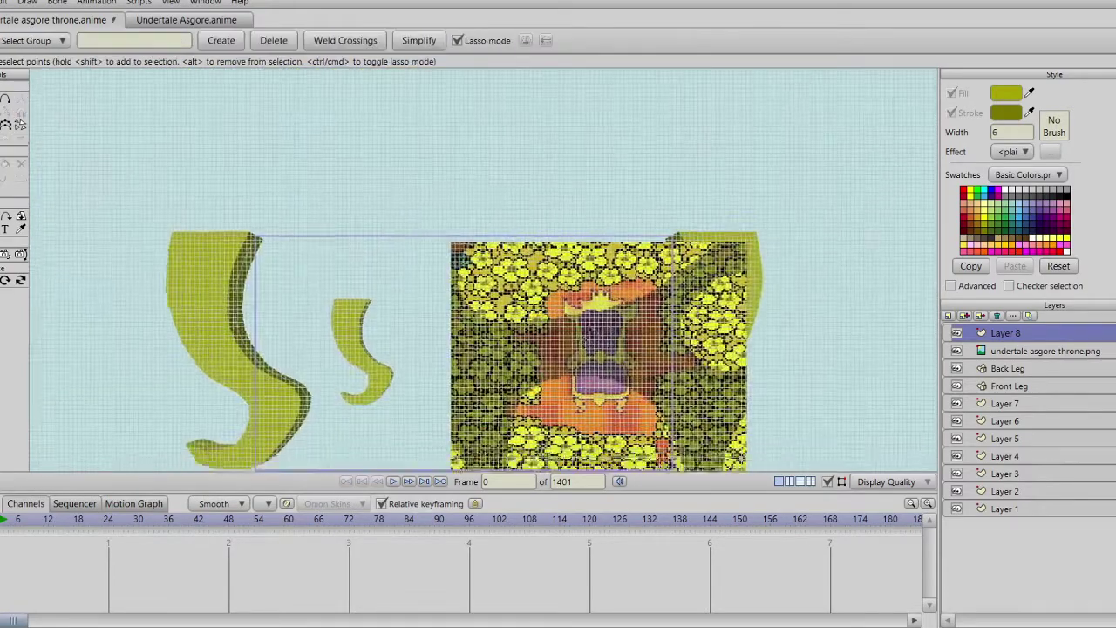
{"action": "left_click_drag", "start_coordinate": [596, 385], "coordinate": [615, 288]}
{"action": "mouse_move", "coordinate": [465, 228]}
{"action": "left_mouse_down"}
{"action": "mouse_move", "coordinate": [512, 158]}
{"action": "mouse_move", "coordinate": [458, 229]}
{"action": "left_mouse_up"}
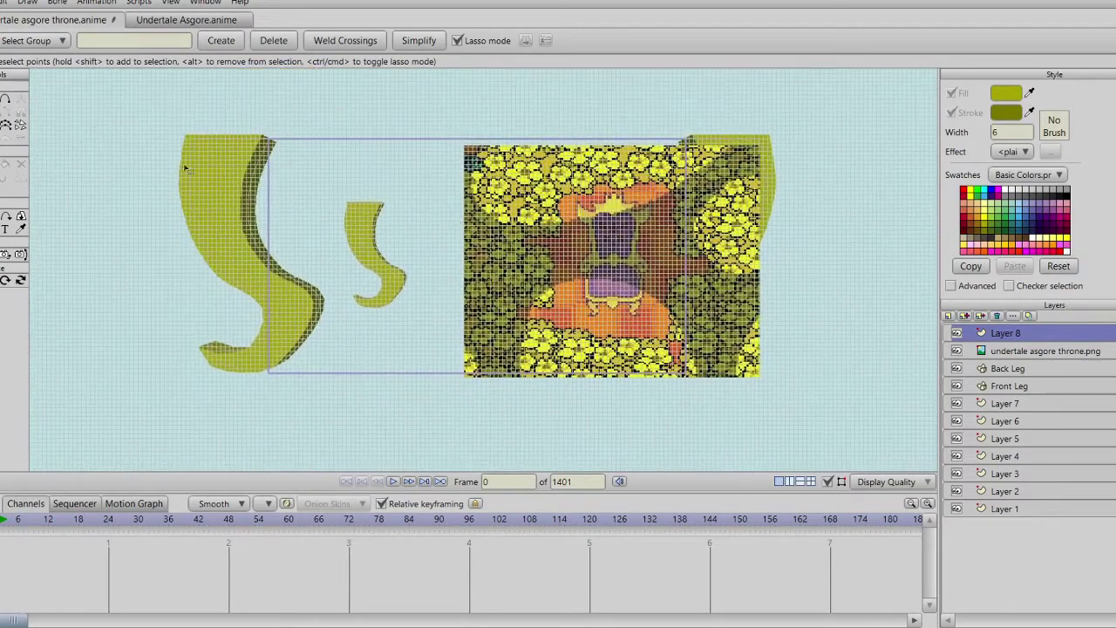
Step: Draw a new large filled circle on Layer 8, starting at the project frame's upper-left corner beside the left leg
{"action": "left_click", "coordinate": [5, 126]}
{"action": "mouse_move", "coordinate": [268, 140]}
{"action": "left_mouse_down"}
{"action": "mouse_move", "coordinate": [406, 253]}
{"action": "mouse_move", "coordinate": [646, 387]}
{"action": "mouse_move", "coordinate": [598, 374]}
{"action": "mouse_move", "coordinate": [523, 398]}
{"action": "mouse_move", "coordinate": [677, 462]}
{"action": "mouse_move", "coordinate": [688, 594]}
{"action": "mouse_move", "coordinate": [692, 581]}
{"action": "mouse_move", "coordinate": [750, 605]}
{"action": "left_mouse_up"}
{"action": "scroll", "coordinate": [516, 345], "scroll_direction": "up", "scroll_amount": 8}
{"action": "scroll", "coordinate": [515, 346], "scroll_direction": "up", "scroll_amount": 2}
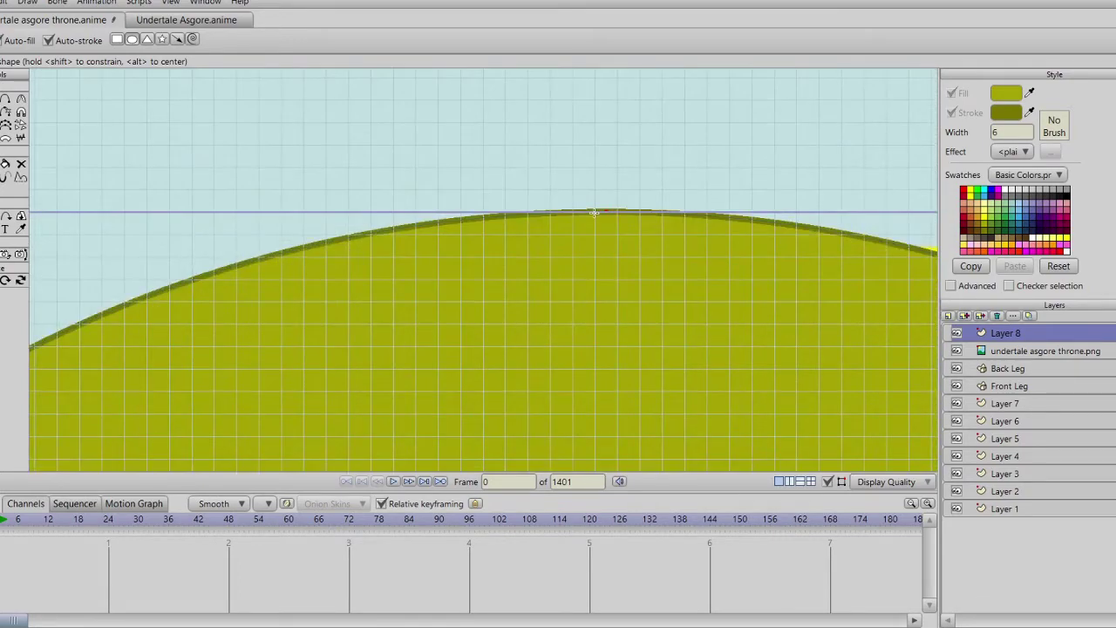
Step: Align the circle's top point to the grid at X 0.2593, Y 1 and its bottom point at X 0.2593, Y -3
{"action": "left_click", "coordinate": [9, 98]}
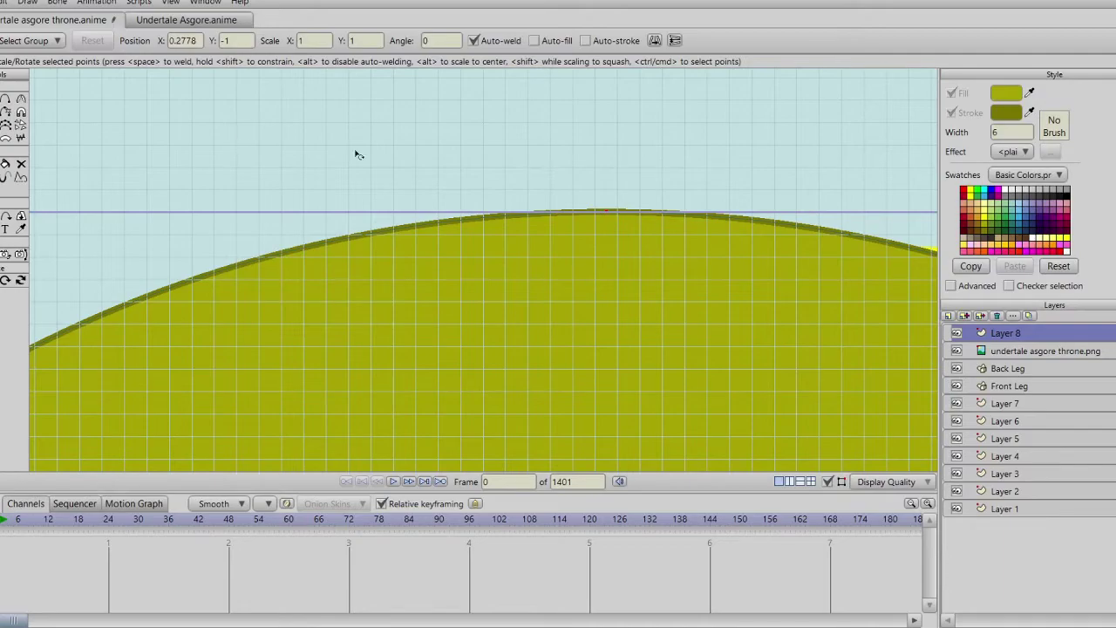
{"action": "left_click_drag", "start_coordinate": [633, 207], "coordinate": [628, 209]}
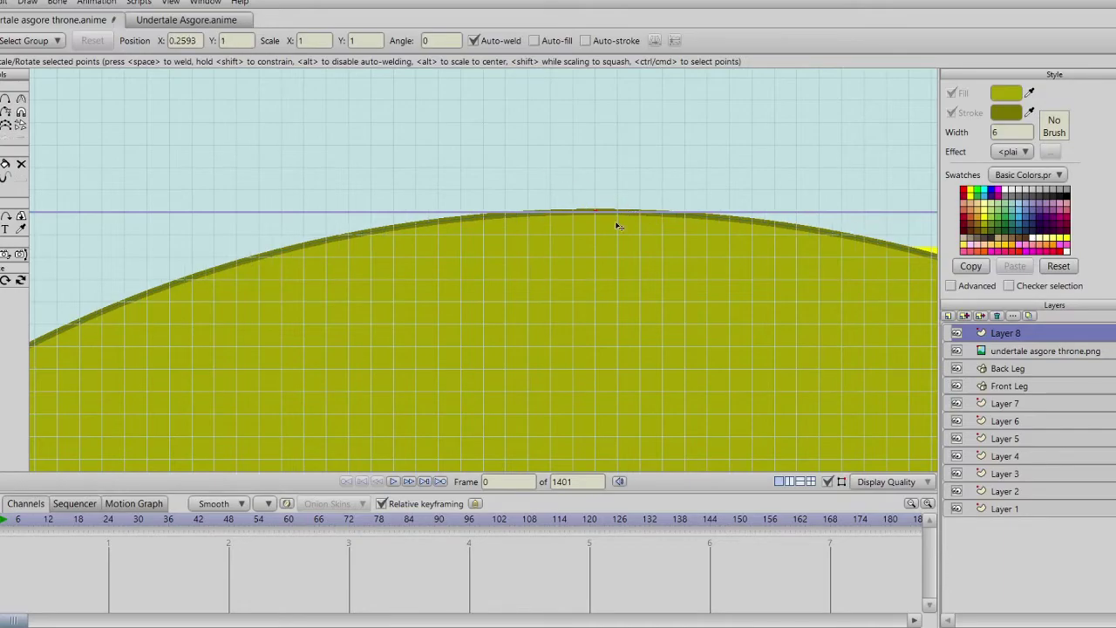
{"action": "scroll", "coordinate": [526, 341], "scroll_direction": "down", "scroll_amount": 5}
{"action": "mouse_move", "coordinate": [583, 307]}
{"action": "left_mouse_down"}
{"action": "mouse_move", "coordinate": [439, 207]}
{"action": "mouse_move", "coordinate": [439, 96]}
{"action": "left_mouse_up"}
{"action": "scroll", "coordinate": [486, 267], "scroll_direction": "up", "scroll_amount": 3}
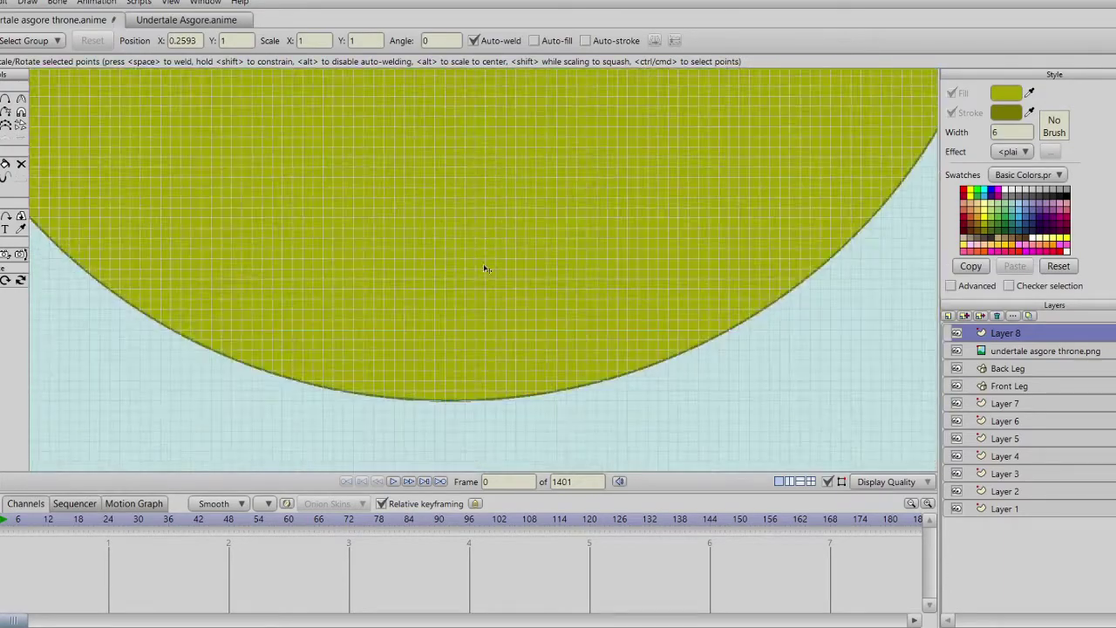
{"action": "left_click_drag", "start_coordinate": [486, 267], "coordinate": [492, 157]}
{"action": "scroll", "coordinate": [498, 217], "scroll_direction": "up", "scroll_amount": 7}
{"action": "left_click_drag", "start_coordinate": [447, 321], "coordinate": [443, 322]}
{"action": "scroll", "coordinate": [466, 292], "scroll_direction": "down", "scroll_amount": 9}
Step: Align the circle's rightmost point to the grid at X 2.2963, Y -1
{"action": "left_click_drag", "start_coordinate": [518, 145], "coordinate": [491, 275]}
{"action": "scroll", "coordinate": [491, 275], "scroll_direction": "up", "scroll_amount": 3}
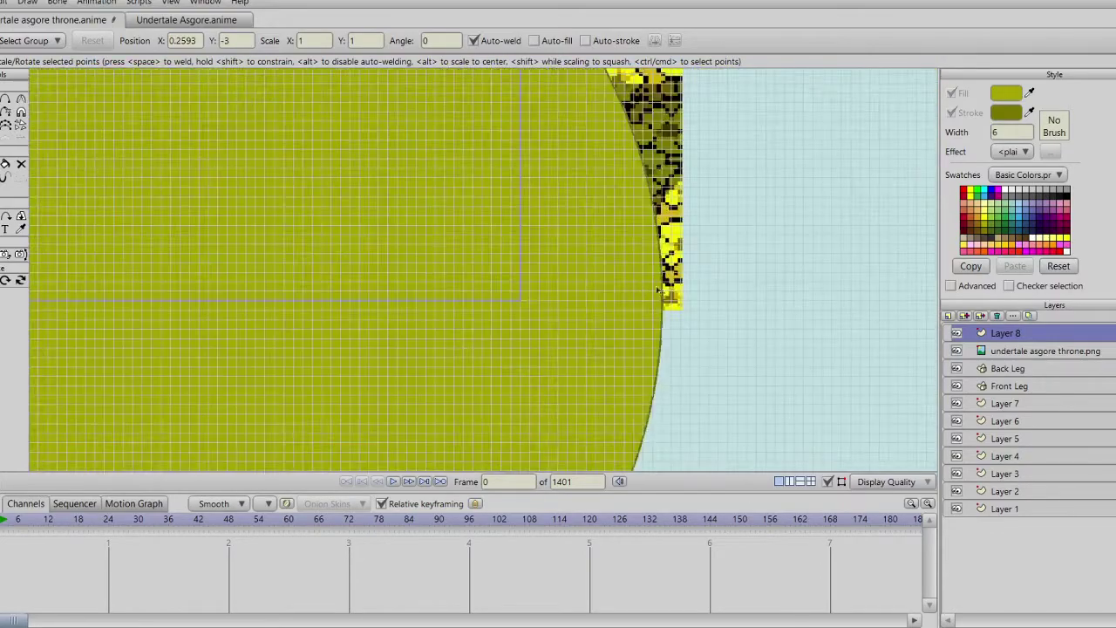
{"action": "left_click_drag", "start_coordinate": [694, 308], "coordinate": [689, 308]}
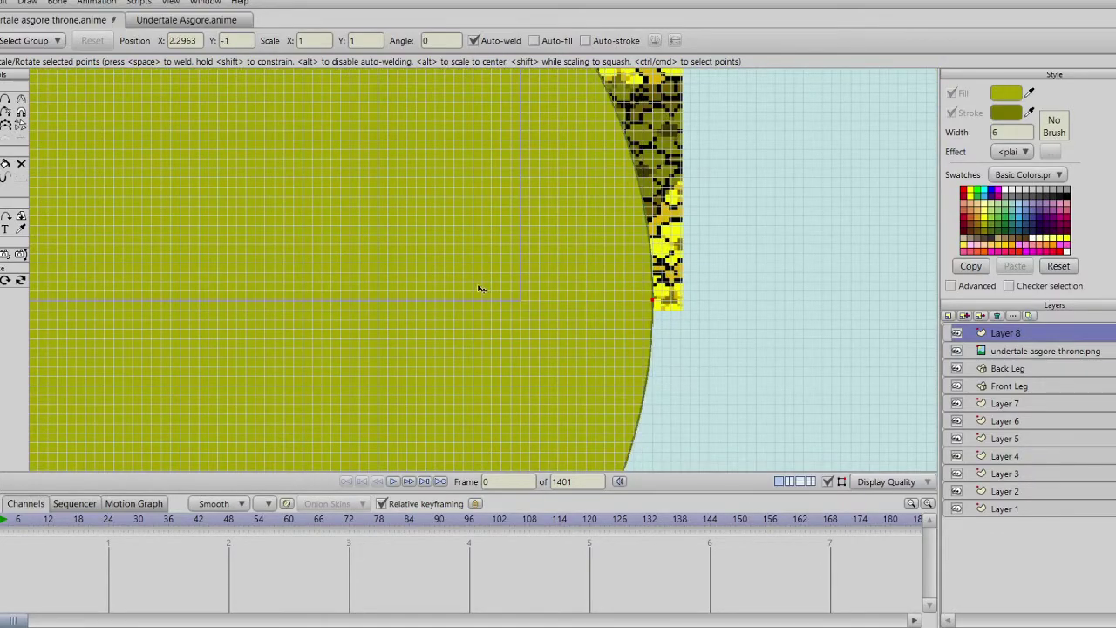
{"action": "scroll", "coordinate": [479, 289], "scroll_direction": "down", "scroll_amount": 5}
{"action": "scroll", "coordinate": [419, 270], "scroll_direction": "up", "scroll_amount": 3}
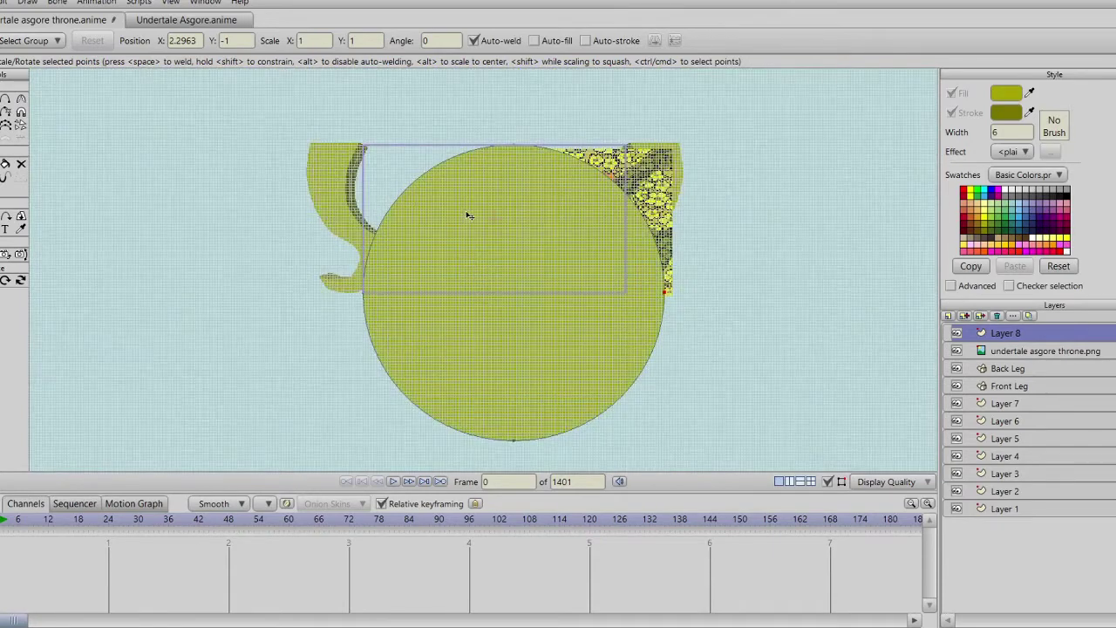
Step: Select all four points of the circle on Layer 8 for a curvature adjustment
{"action": "key", "text": "ctrl+a"}
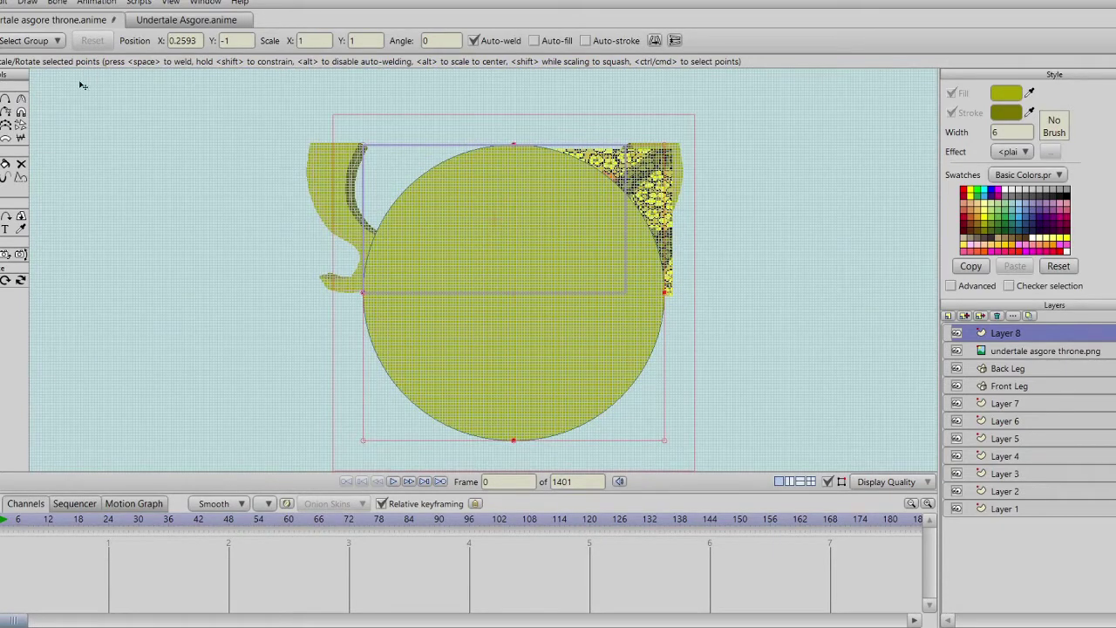
{"action": "left_click_drag", "start_coordinate": [499, 173], "coordinate": [456, 172]}
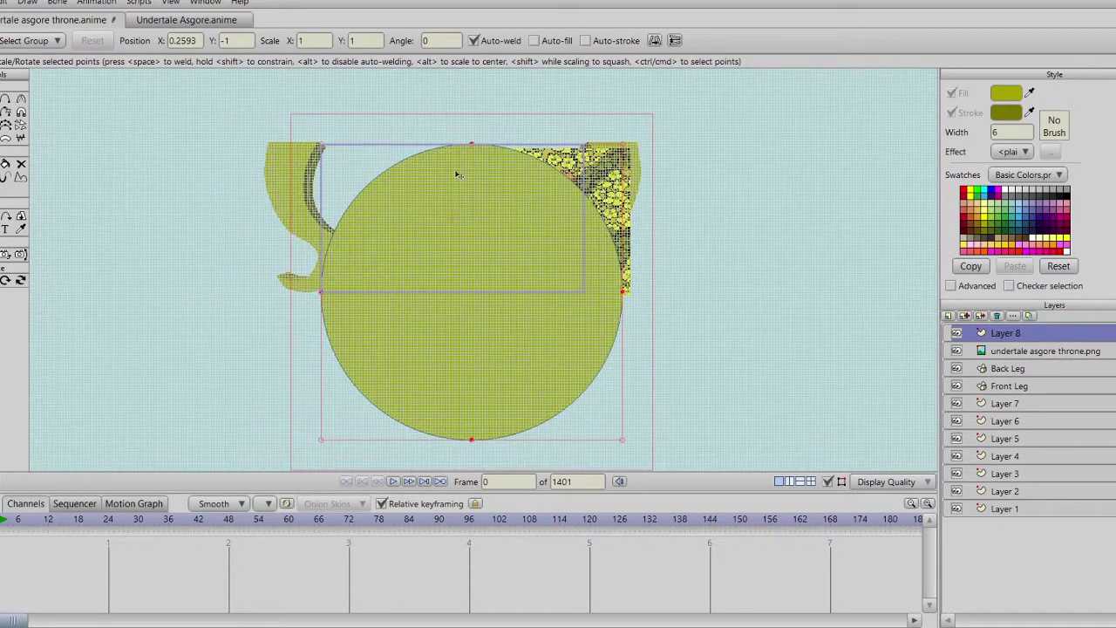
{"action": "left_click", "coordinate": [21, 99]}
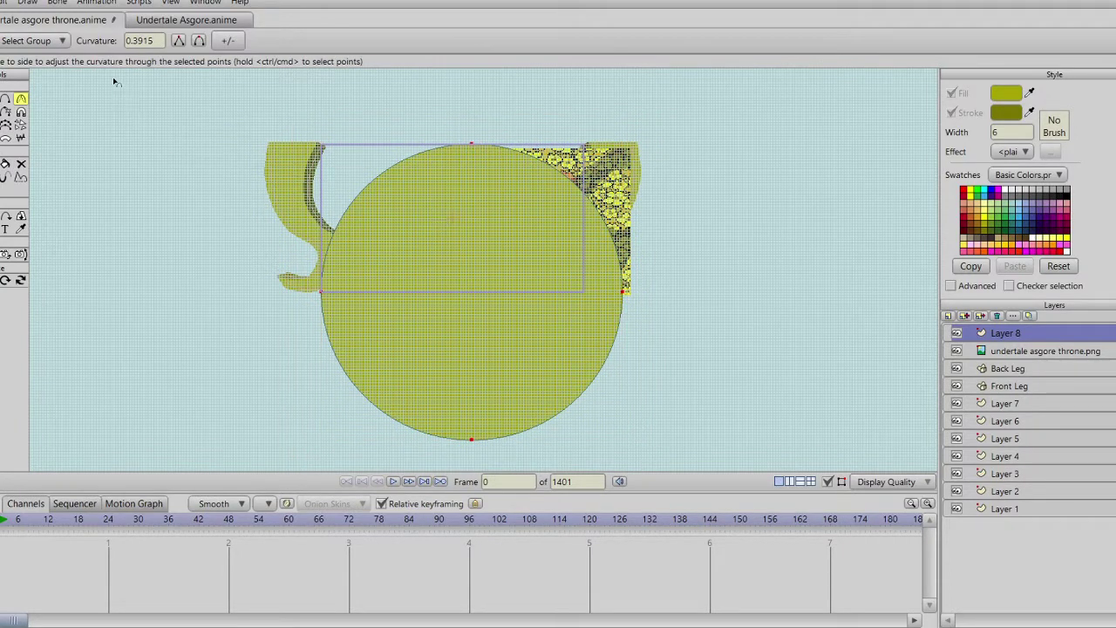
{"action": "left_click", "coordinate": [178, 41]}
{"action": "left_click", "coordinate": [200, 40]}
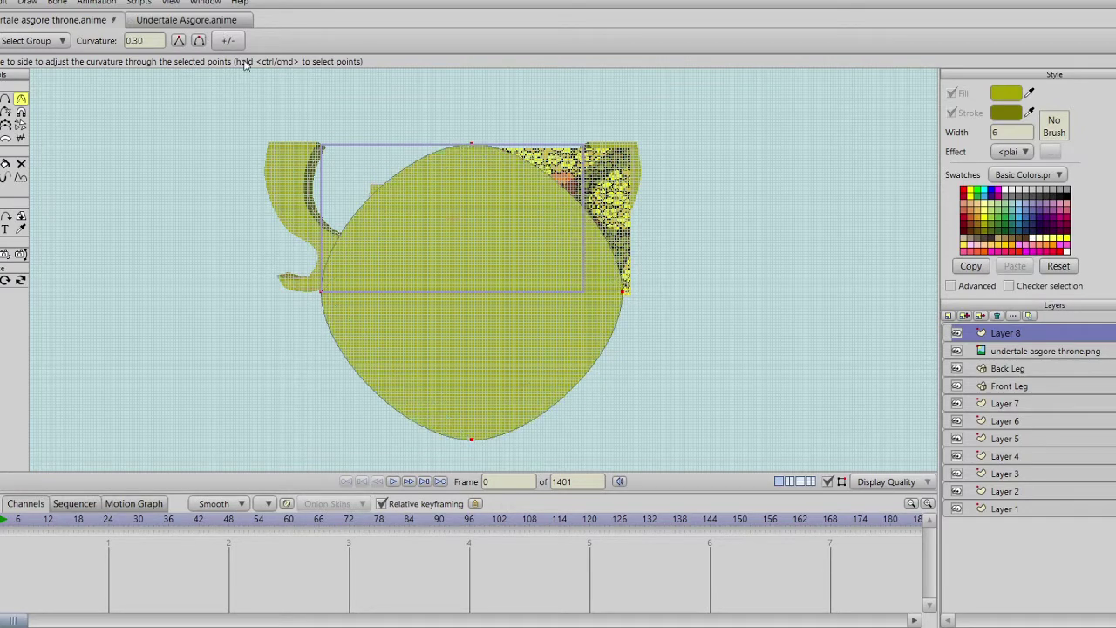
{"action": "key", "text": "ctrl+z"}
{"action": "key", "text": "ctrl+z"}
Step: Increase the curvature of all the circle's points to 0.5647, shaping it into a rounded square
{"action": "left_click_drag", "start_coordinate": [546, 283], "coordinate": [701, 292]}
{"action": "left_click_drag", "start_coordinate": [482, 285], "coordinate": [468, 281]}
{"action": "mouse_move", "coordinate": [537, 221]}
{"action": "left_mouse_down"}
{"action": "mouse_move", "coordinate": [579, 247]}
{"action": "mouse_move", "coordinate": [552, 212]}
{"action": "left_mouse_up"}
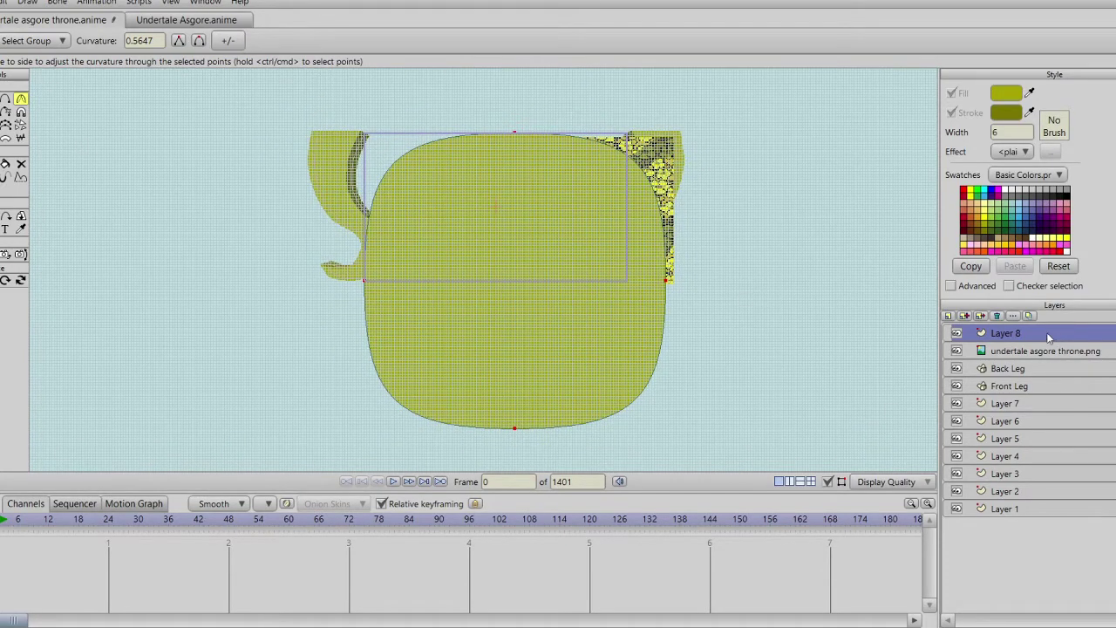
Step: Duplicate Layer 8 and place the copy inside a new group layer
{"action": "left_click", "coordinate": [964, 315]}
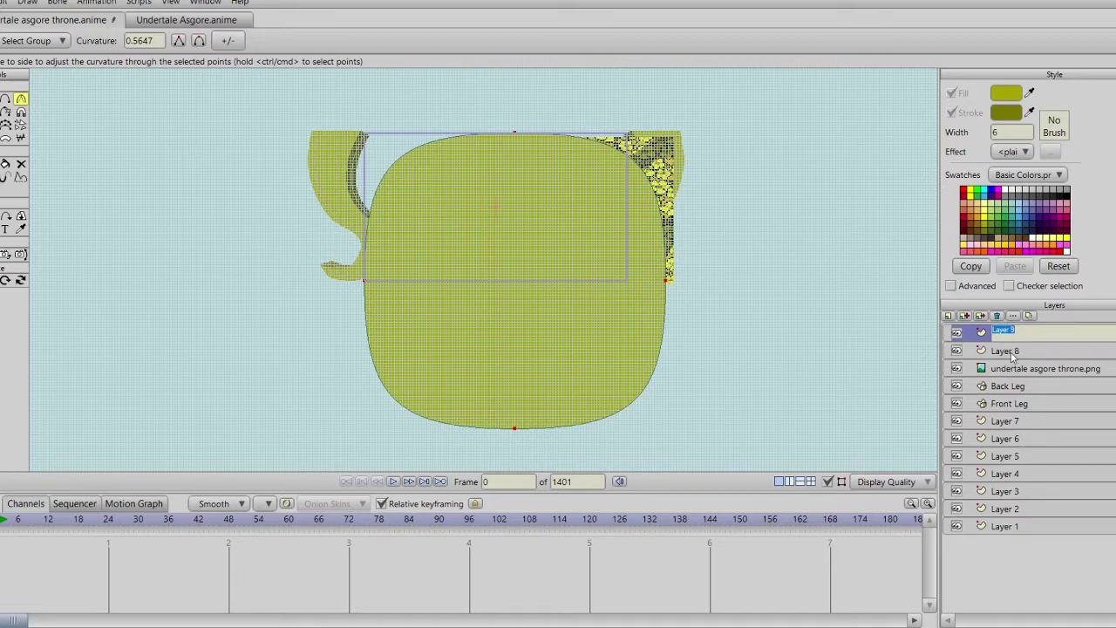
{"action": "left_click", "coordinate": [1003, 335]}
{"action": "left_click", "coordinate": [949, 316]}
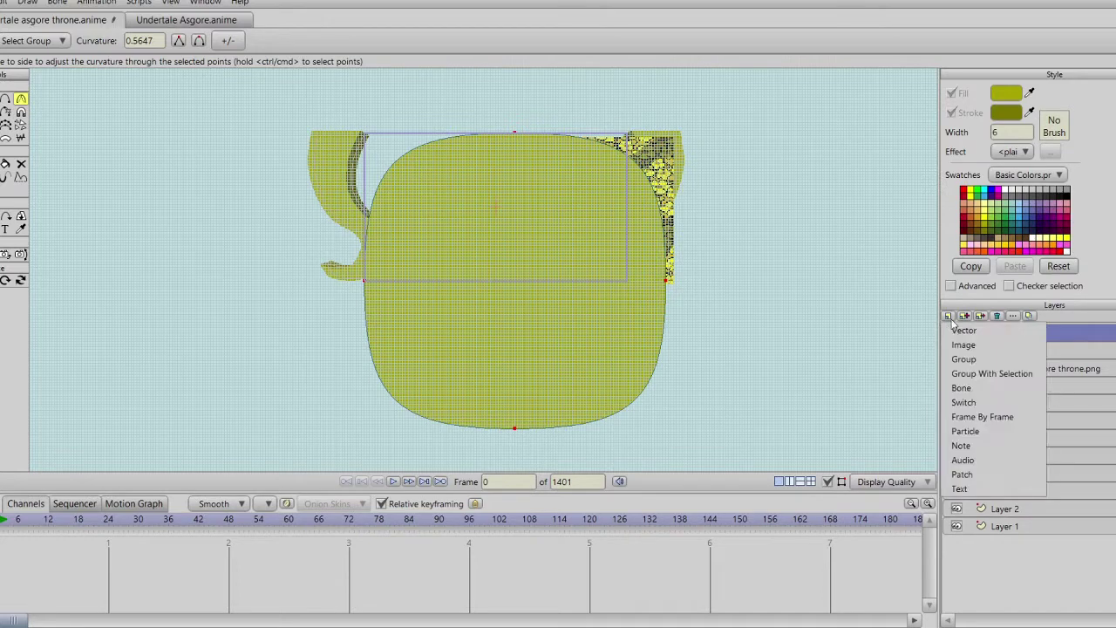
{"action": "left_click", "coordinate": [982, 363]}
{"action": "key", "text": "ctrl+g"}
{"action": "left_click", "coordinate": [1007, 351]}
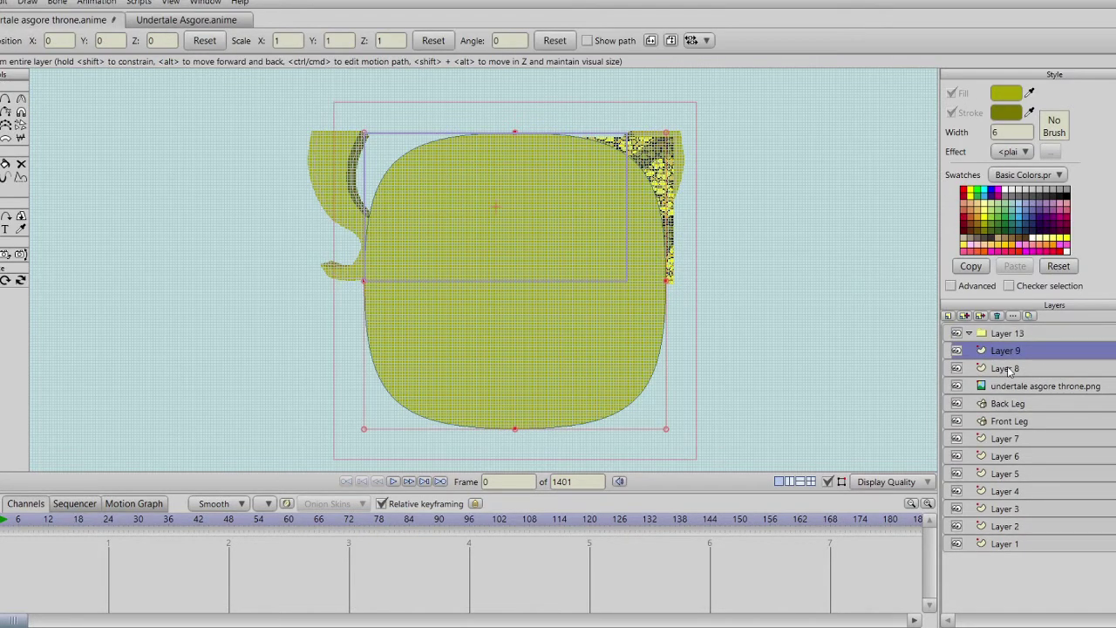
{"action": "left_click_drag", "start_coordinate": [1008, 350], "coordinate": [1008, 336]}
Step: Set the new group layer's color to purple
{"action": "right_click", "coordinate": [957, 335]}
{"action": "left_click", "coordinate": [968, 354]}
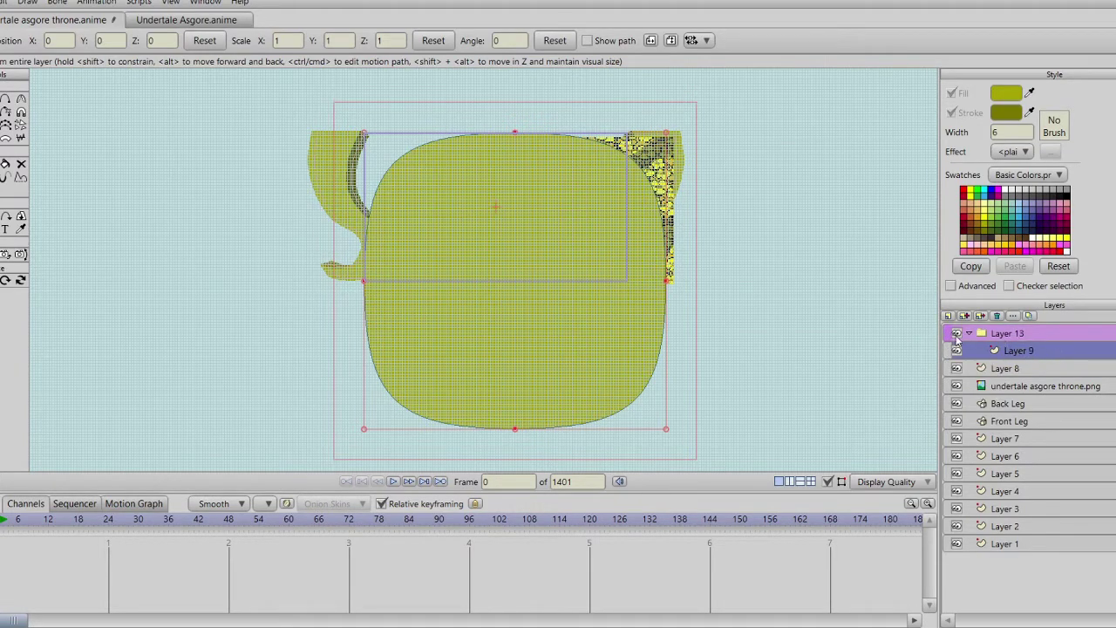
{"action": "right_click", "coordinate": [954, 336]}
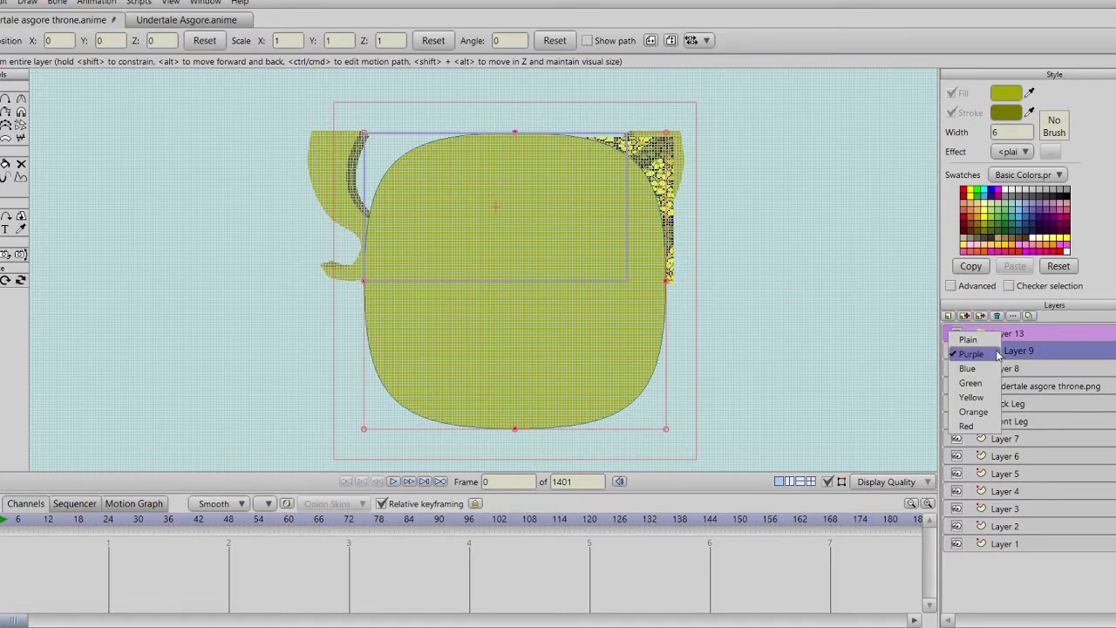
{"action": "left_click", "coordinate": [969, 340]}
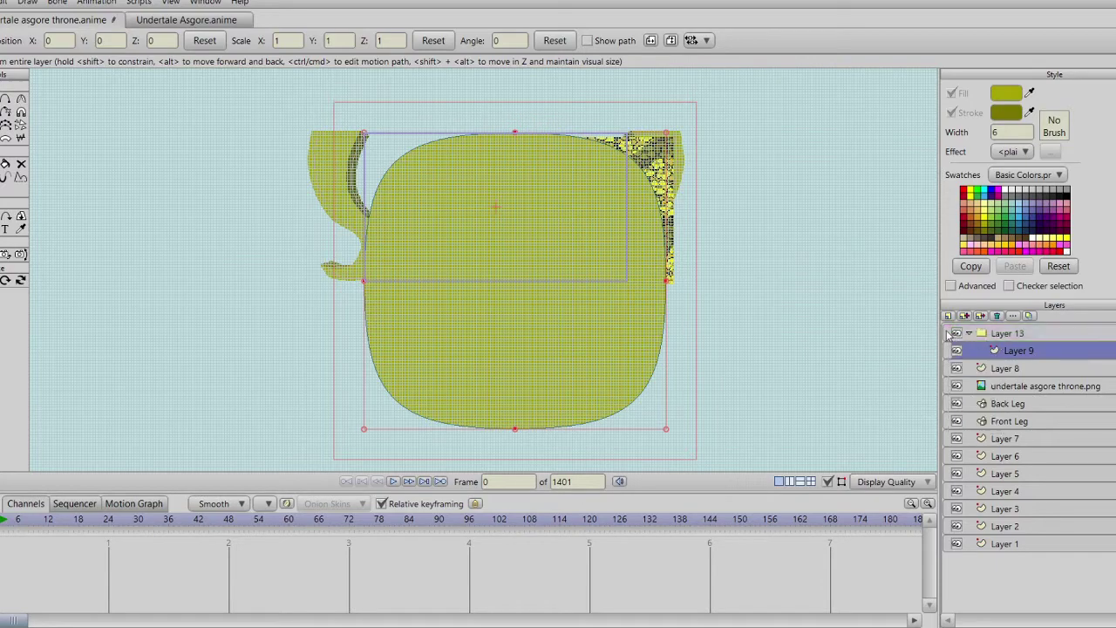
{"action": "left_click", "coordinate": [950, 335]}
{"action": "left_click", "coordinate": [970, 353]}
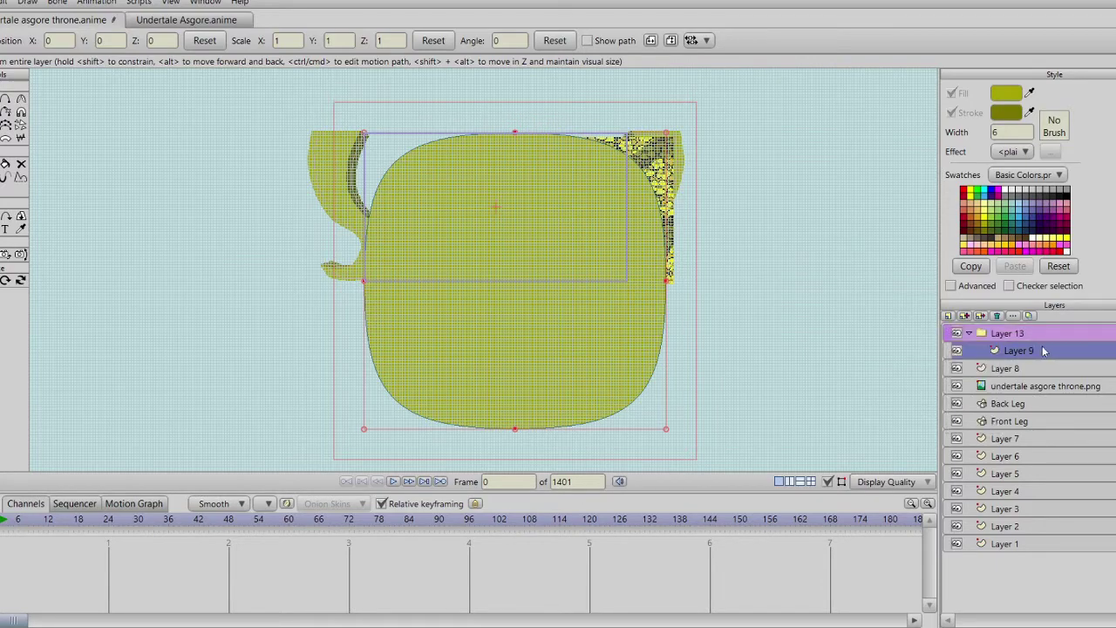
Step: Convert Layer 9 to 3D with Extrude and disable its silhouette, material and crease edges
{"action": "left_click_drag", "start_coordinate": [704, 289], "coordinate": [669, 229]}
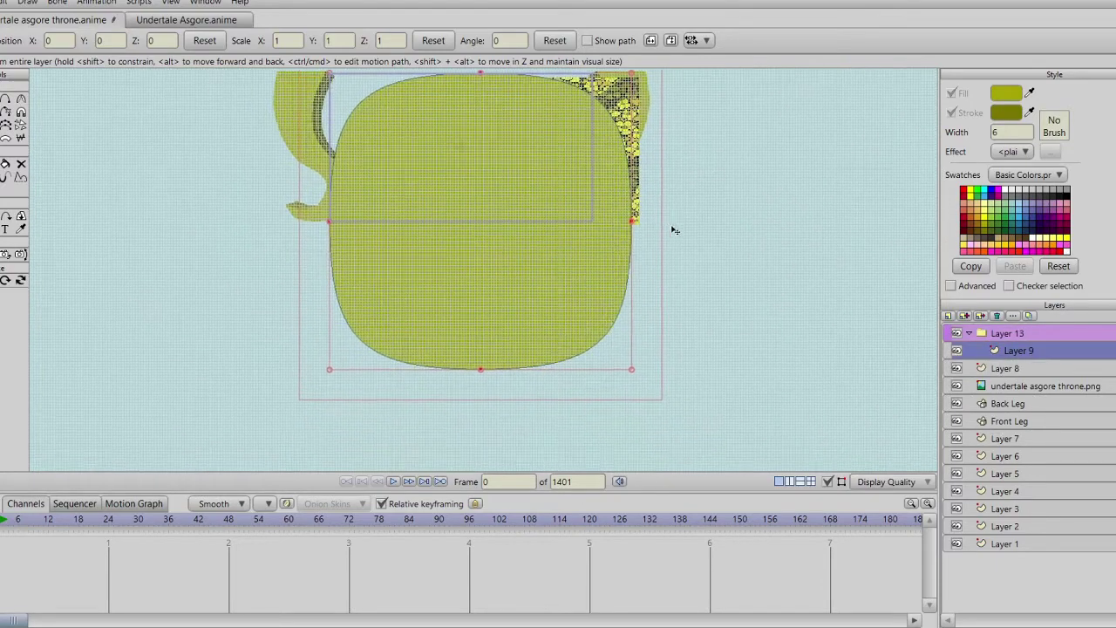
{"action": "double_click", "coordinate": [1080, 353]}
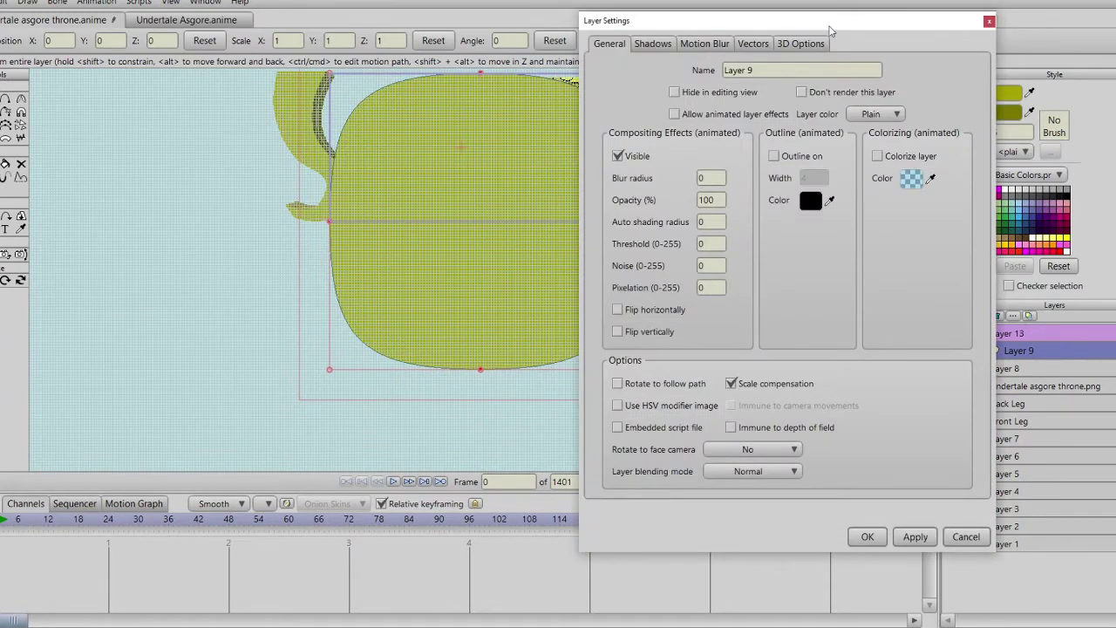
{"action": "left_click", "coordinate": [809, 46]}
{"action": "left_click", "coordinate": [827, 73]}
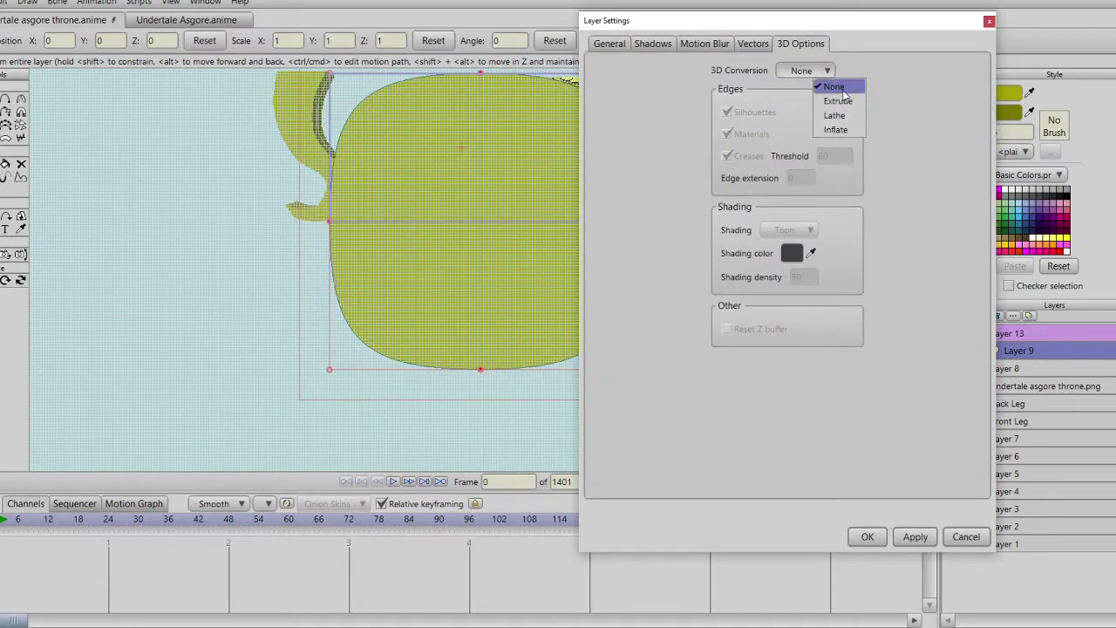
{"action": "left_click", "coordinate": [842, 103]}
{"action": "left_click", "coordinate": [726, 155]}
{"action": "left_click", "coordinate": [727, 133]}
{"action": "left_click", "coordinate": [726, 112]}
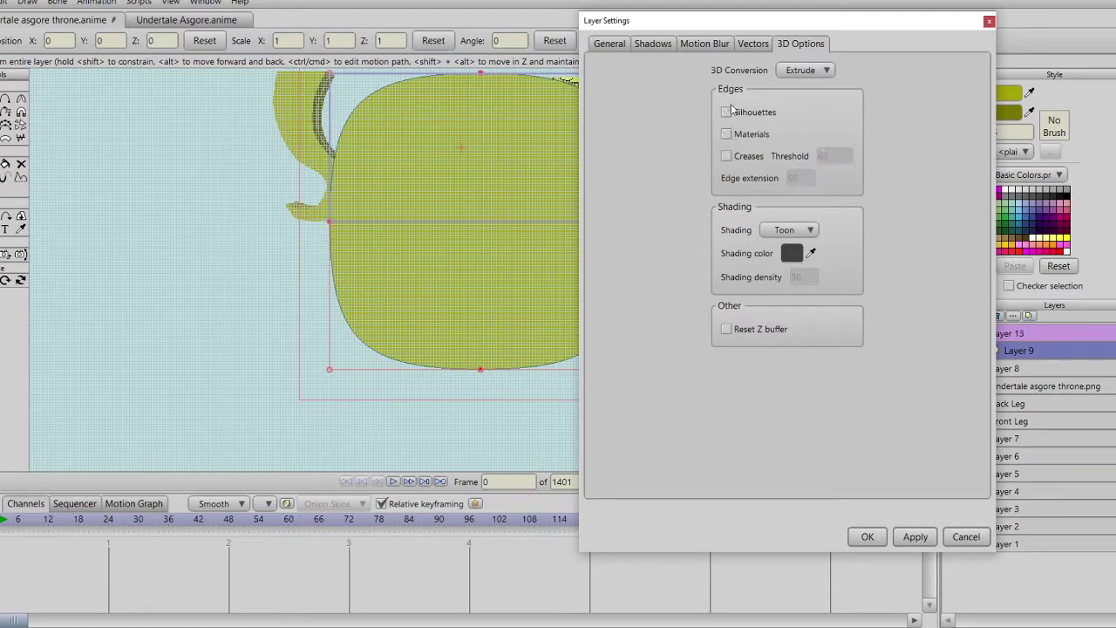
{"action": "left_click", "coordinate": [934, 540]}
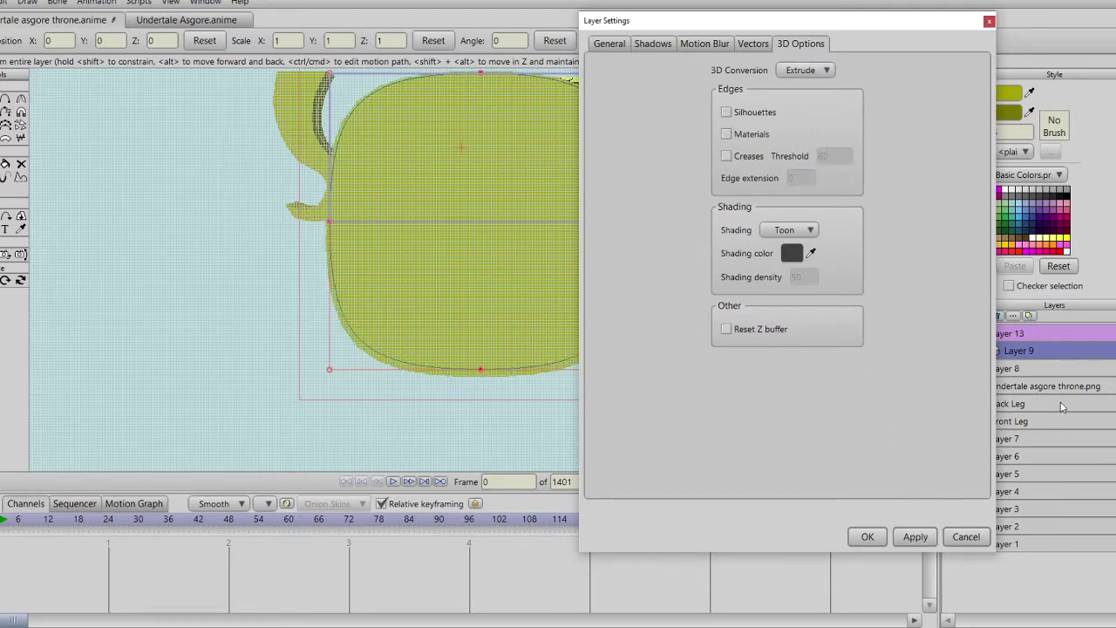
{"action": "left_click", "coordinate": [868, 535]}
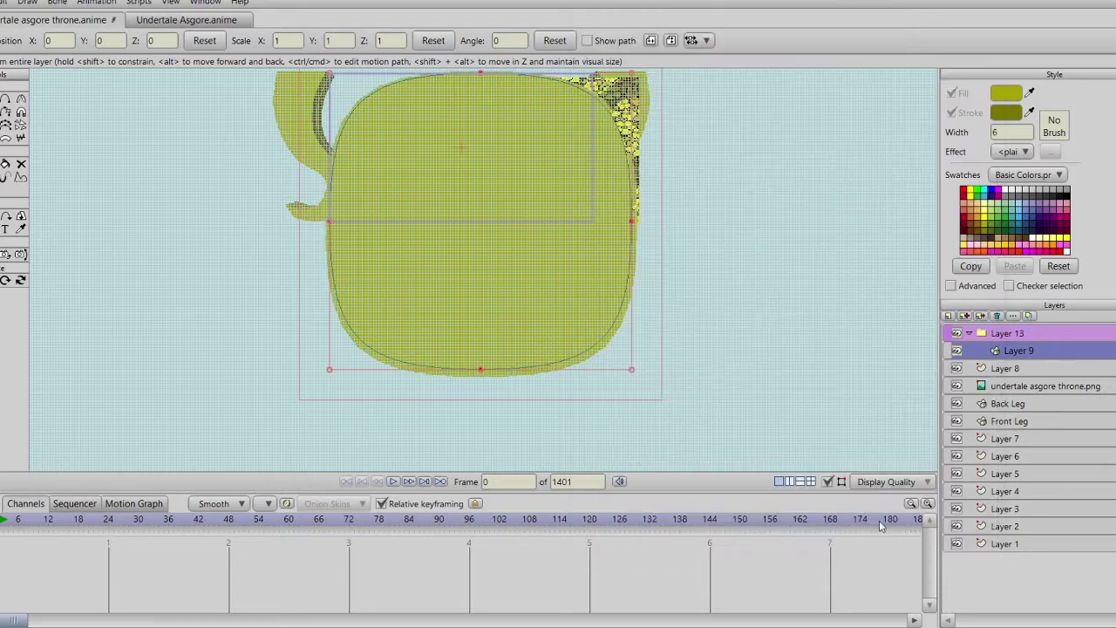
Step: Duplicate the extruded Layer 9 inside the group
{"action": "left_click", "coordinate": [968, 318]}
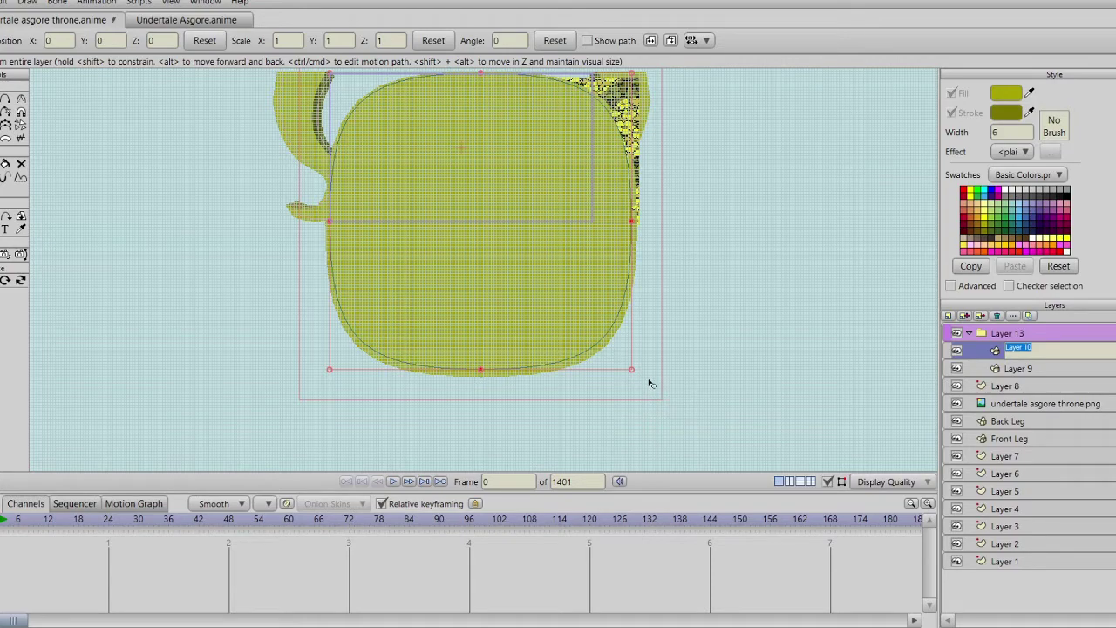
{"action": "left_click_drag", "start_coordinate": [636, 374], "coordinate": [607, 348]}
{"action": "left_click_drag", "start_coordinate": [604, 322], "coordinate": [598, 370]}
{"action": "left_click_drag", "start_coordinate": [800, 362], "coordinate": [818, 332]}
Step: Move the undertale asgore throne.png reference image beside the model to about X 4.3921, Y -0.0502
{"action": "left_click", "coordinate": [1039, 405]}
{"action": "left_click_drag", "start_coordinate": [602, 181], "coordinate": [840, 184]}
{"action": "left_click_drag", "start_coordinate": [784, 236], "coordinate": [642, 316]}
{"action": "scroll", "coordinate": [607, 270], "scroll_direction": "up", "scroll_amount": 4}
{"action": "scroll", "coordinate": [589, 366], "scroll_direction": "down", "scroll_amount": 3}
{"action": "scroll", "coordinate": [643, 318], "scroll_direction": "down", "scroll_amount": 3}
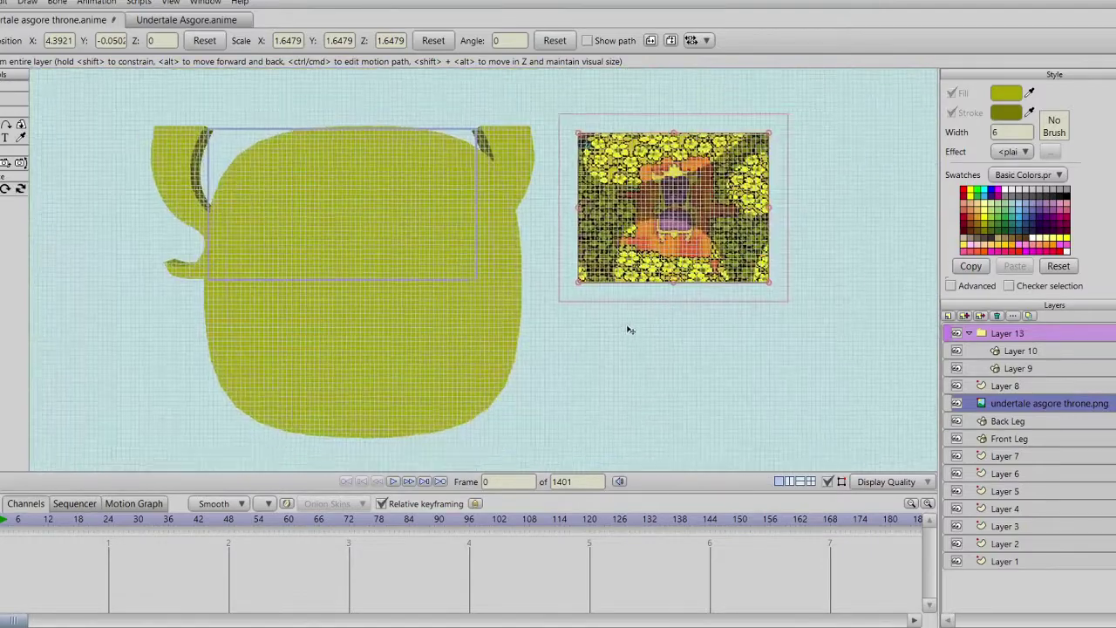
{"action": "scroll", "coordinate": [684, 350], "scroll_direction": "up", "scroll_amount": 3}
{"action": "scroll", "coordinate": [683, 350], "scroll_direction": "up", "scroll_amount": 3}
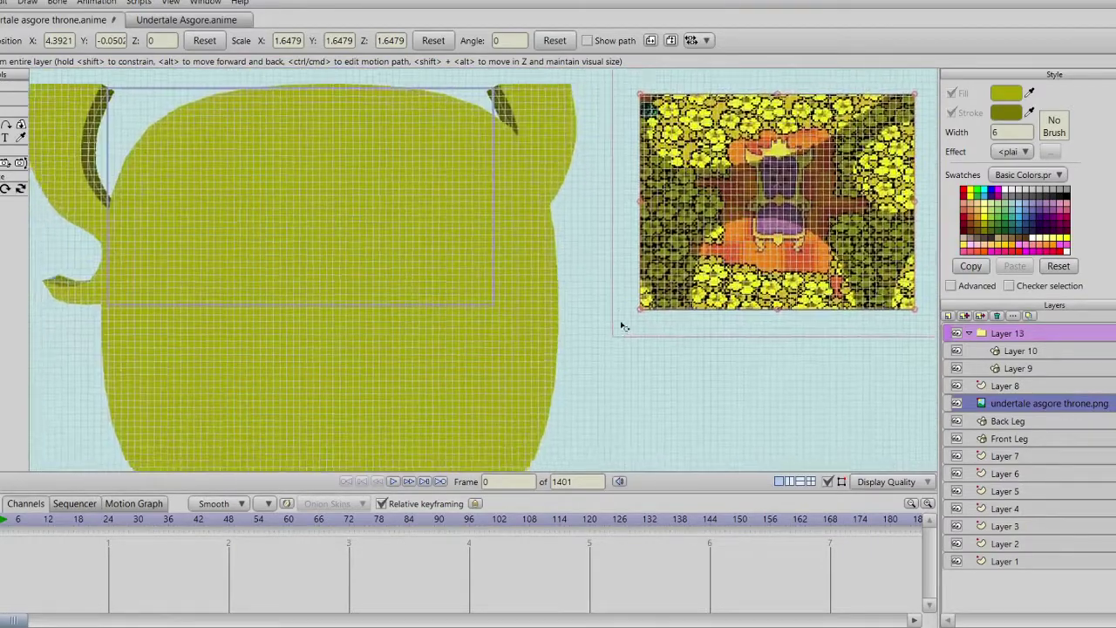
{"action": "scroll", "coordinate": [660, 331], "scroll_direction": "down", "scroll_amount": 4}
{"action": "left_click_drag", "start_coordinate": [655, 382], "coordinate": [670, 368]}
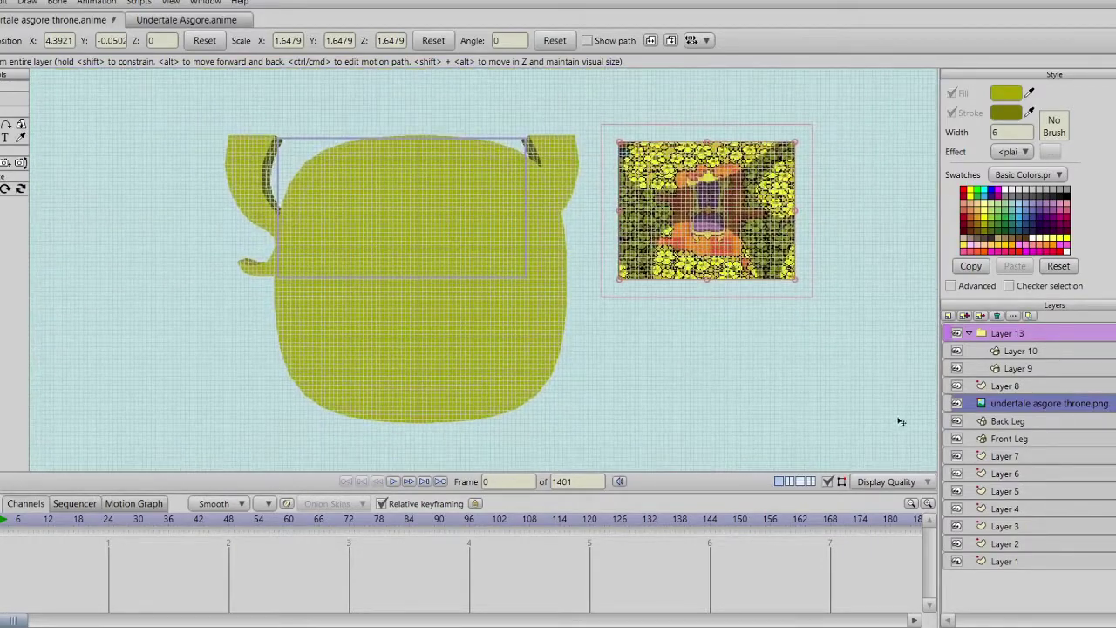
Step: Scale Layer 10 down uniformly to 0.8702 so it sits inside the Layer 9 shape
{"action": "left_click", "coordinate": [1017, 372]}
{"action": "left_click", "coordinate": [1029, 349]}
{"action": "left_click_drag", "start_coordinate": [572, 299], "coordinate": [611, 292]}
{"action": "left_click_drag", "start_coordinate": [642, 395], "coordinate": [591, 385]}
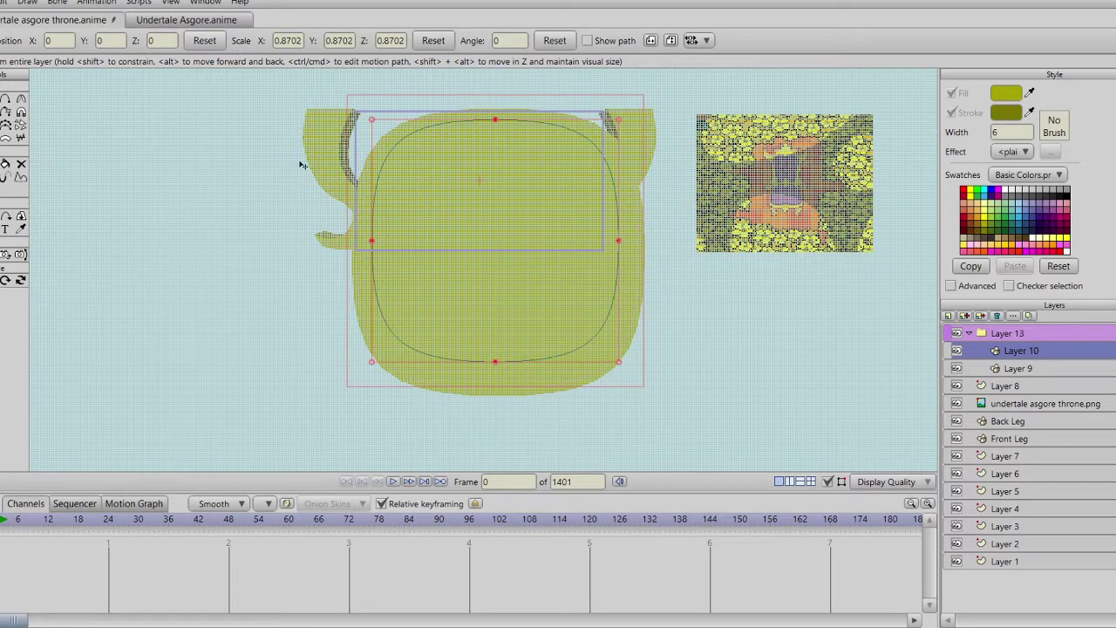
Step: Recolor the shape on Layer 10 with a purple fill and a darker purple stroke
{"action": "key", "text": "q"}
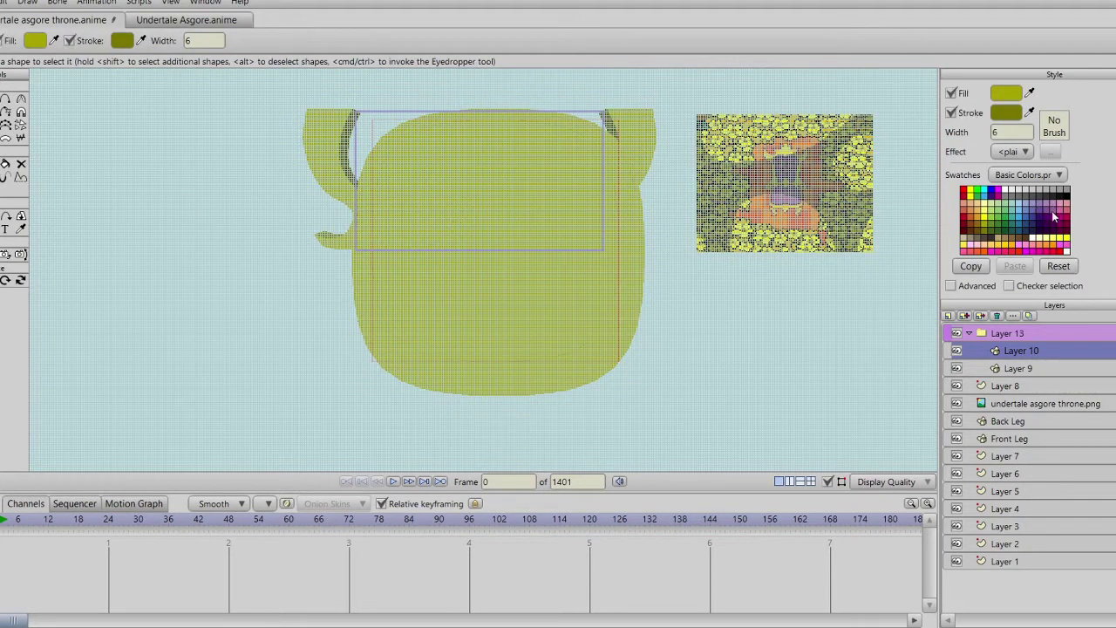
{"action": "left_click", "coordinate": [1055, 220]}
{"action": "left_click", "coordinate": [1056, 215]}
{"action": "left_click_drag", "start_coordinate": [762, 202], "coordinate": [598, 280]}
{"action": "scroll", "coordinate": [549, 264], "scroll_direction": "up", "scroll_amount": 5}
{"action": "scroll", "coordinate": [598, 279], "scroll_direction": "down", "scroll_amount": 5}
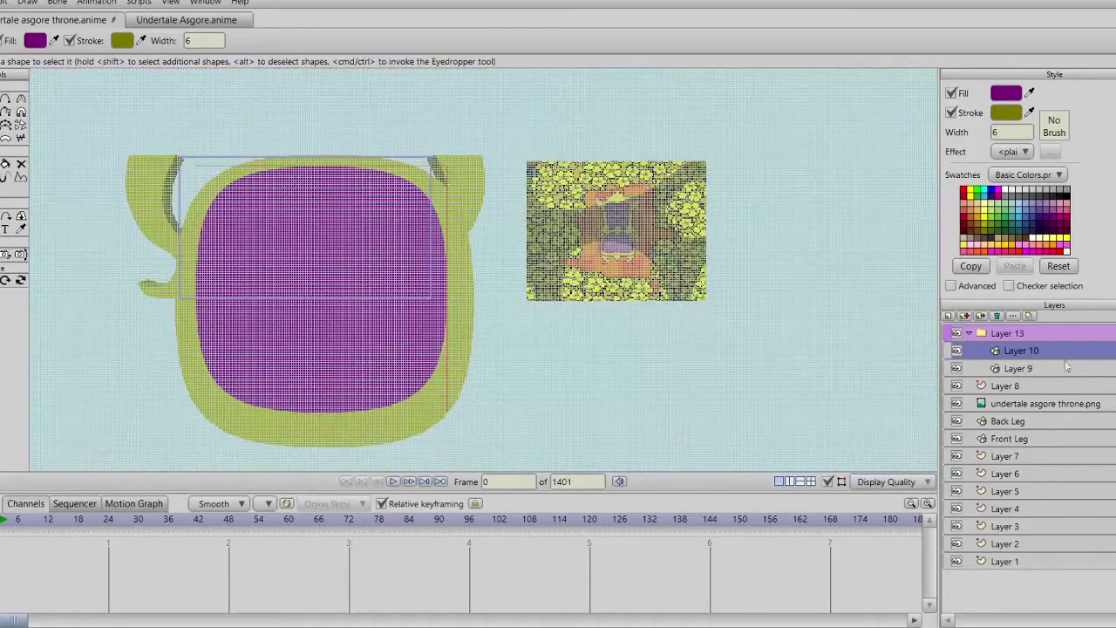
{"action": "right_click", "coordinate": [1056, 233]}
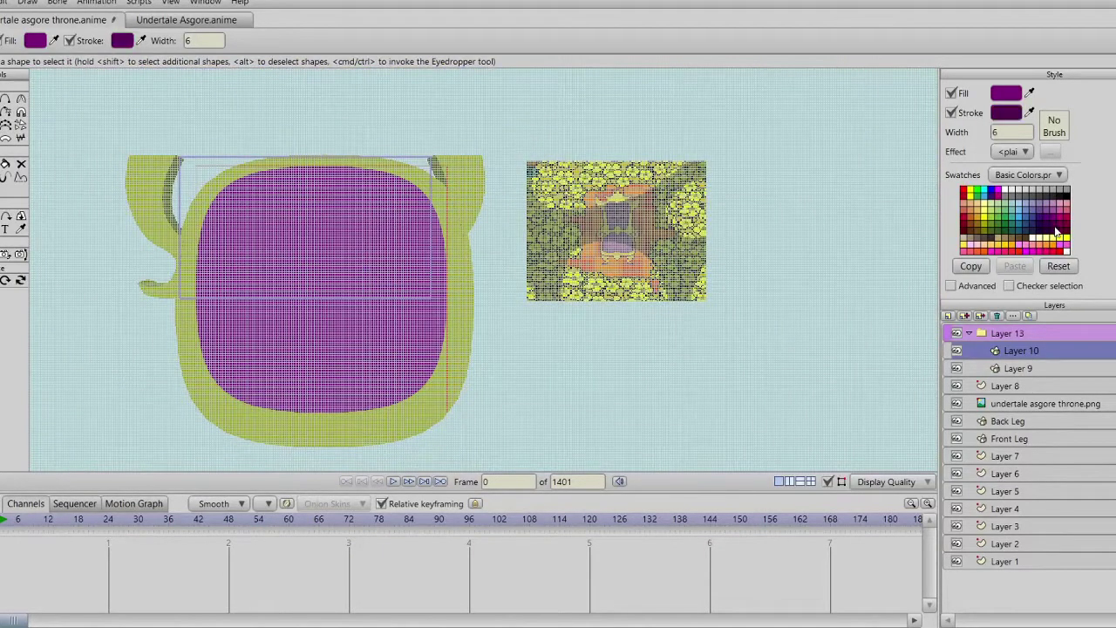
{"action": "left_click_drag", "start_coordinate": [535, 346], "coordinate": [657, 327]}
{"action": "scroll", "coordinate": [661, 330], "scroll_direction": "up", "scroll_amount": 2}
{"action": "scroll", "coordinate": [698, 408], "scroll_direction": "down", "scroll_amount": 1}
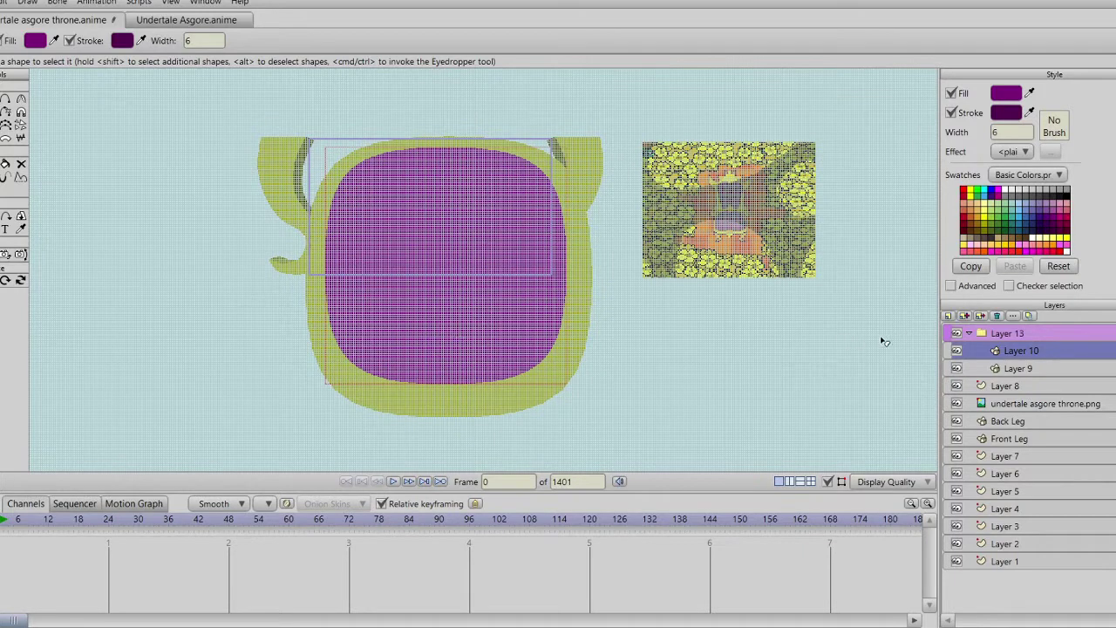
Step: Try to tilt Layers 9 and 10 about the X axis freehand with the Rotate Layer XY tool
{"action": "left_click", "coordinate": [1019, 368], "text": "shift"}
{"action": "left_click", "coordinate": [21, 216]}
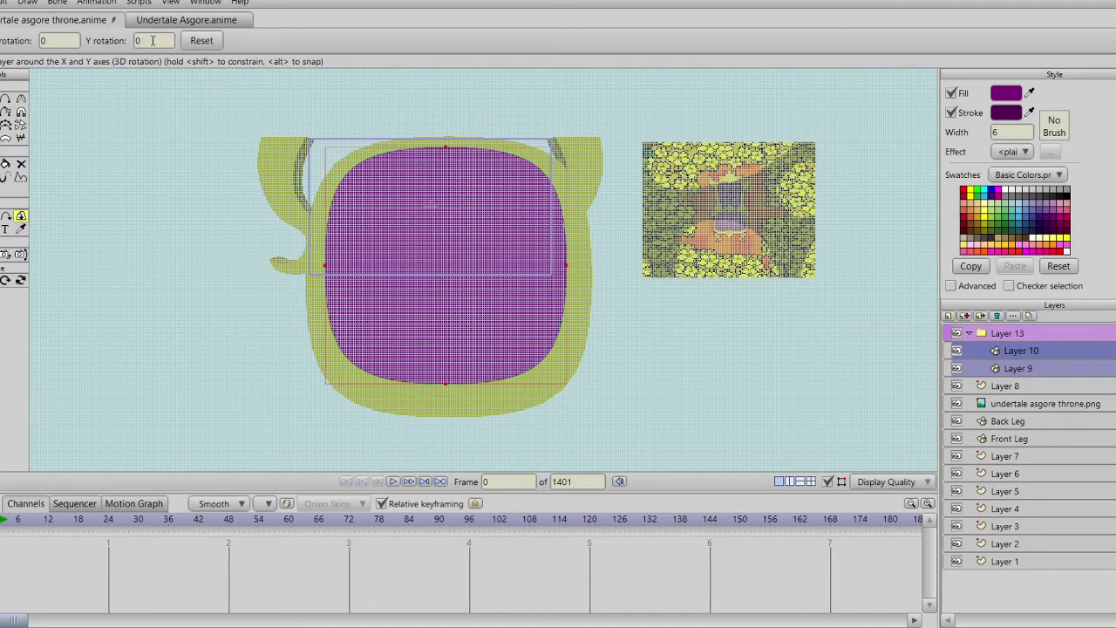
{"action": "left_click", "coordinate": [153, 40]}
{"action": "scroll", "coordinate": [479, 252], "scroll_direction": "down", "scroll_amount": 3}
{"action": "scroll", "coordinate": [479, 254], "scroll_direction": "up", "scroll_amount": 4}
{"action": "mouse_move", "coordinate": [456, 267]}
{"action": "left_mouse_down"}
{"action": "mouse_move", "coordinate": [442, 135]}
{"action": "mouse_move", "coordinate": [461, 253]}
{"action": "left_mouse_up"}
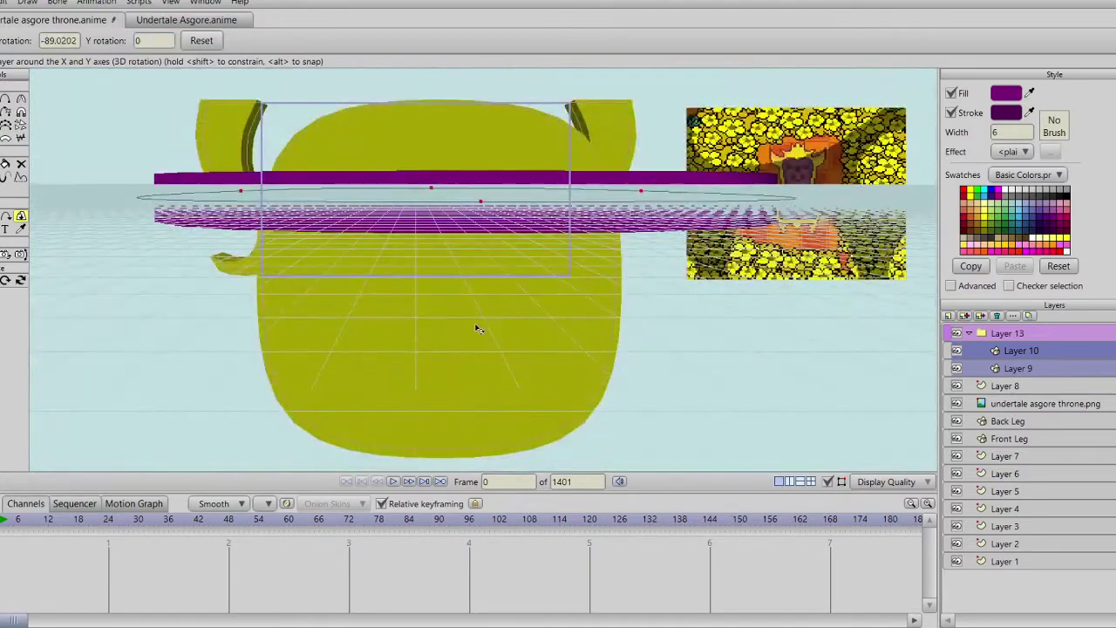
{"action": "key", "text": "ctrl+z"}
Step: Set the X rotation of both Layer 10 and Layer 9 to 90 so the seat lies flat
{"action": "left_click", "coordinate": [1020, 369], "text": "shift"}
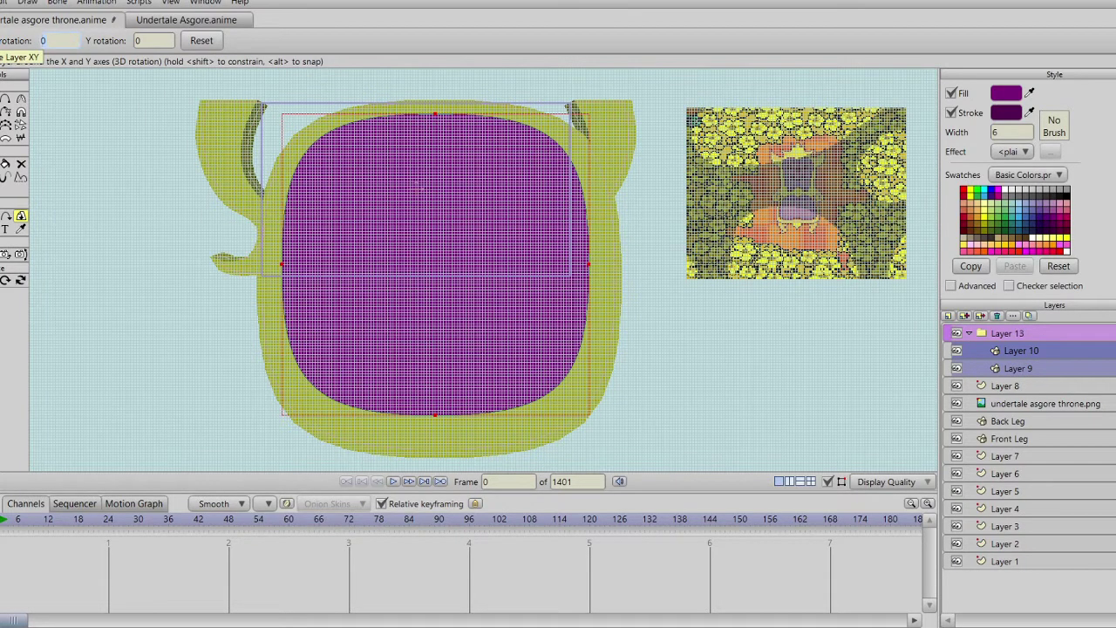
{"action": "left_click", "coordinate": [44, 40]}
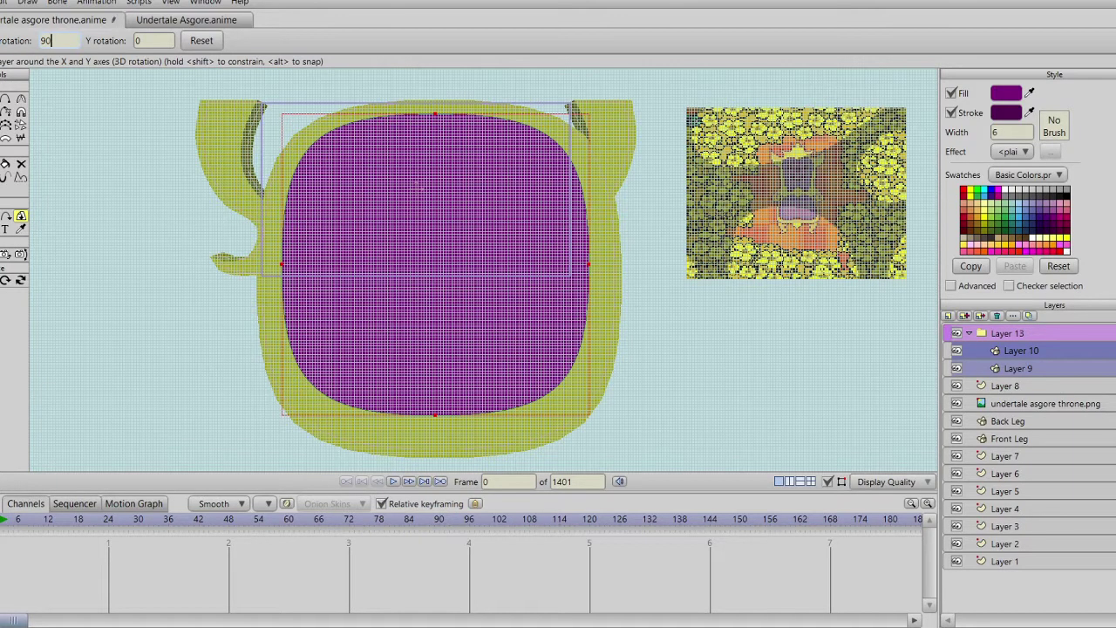
{"action": "key", "text": "Return"}
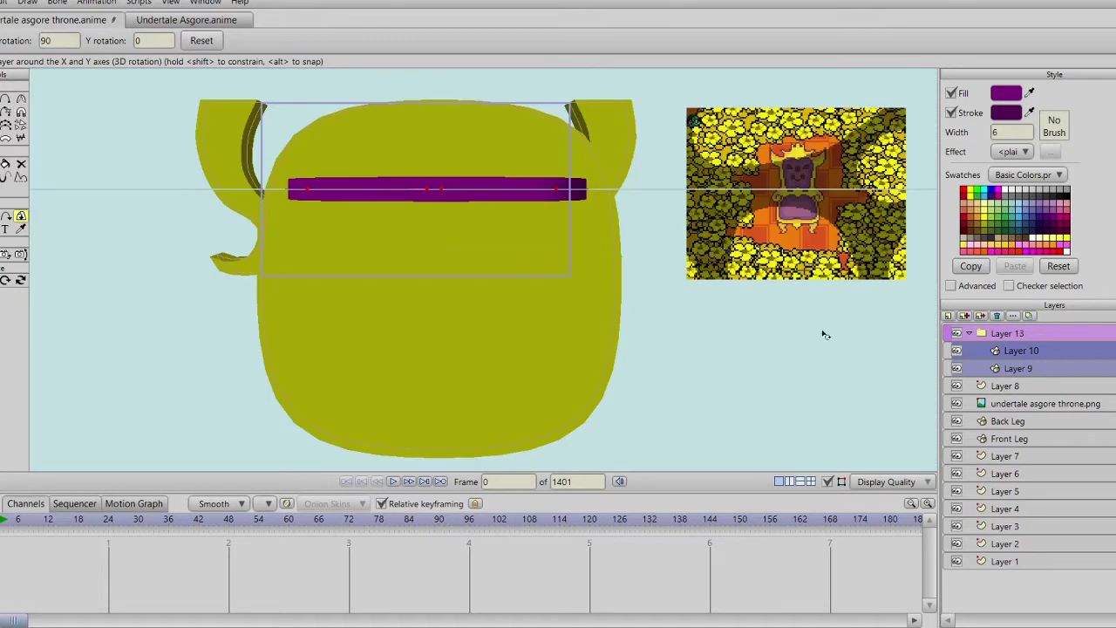
{"action": "left_click", "coordinate": [1043, 370]}
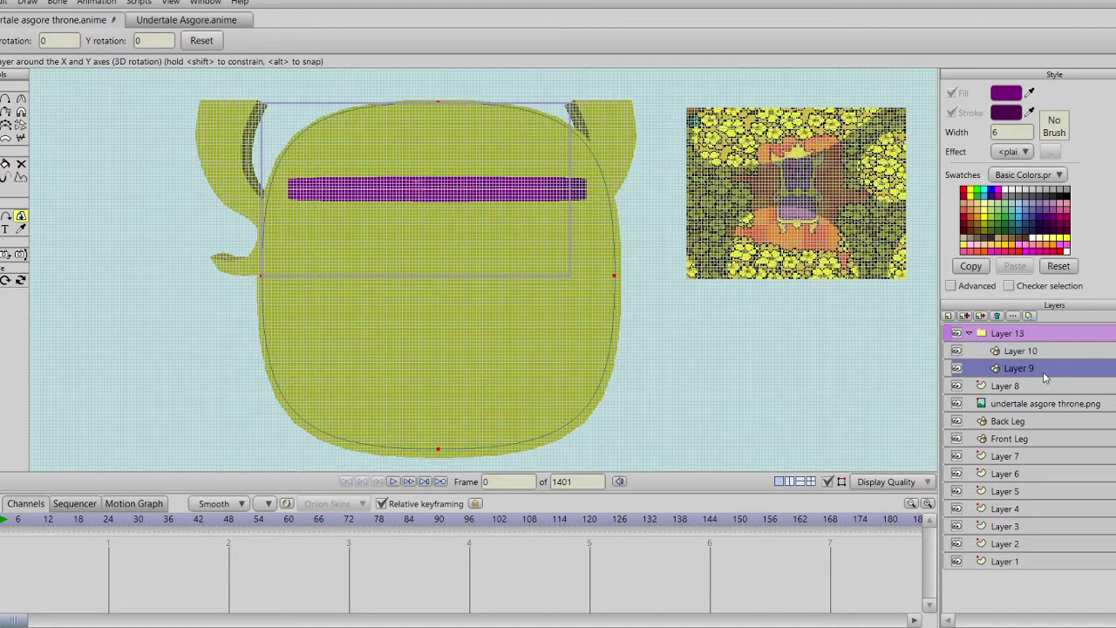
{"action": "left_click", "coordinate": [44, 40]}
{"action": "key", "text": "Return"}
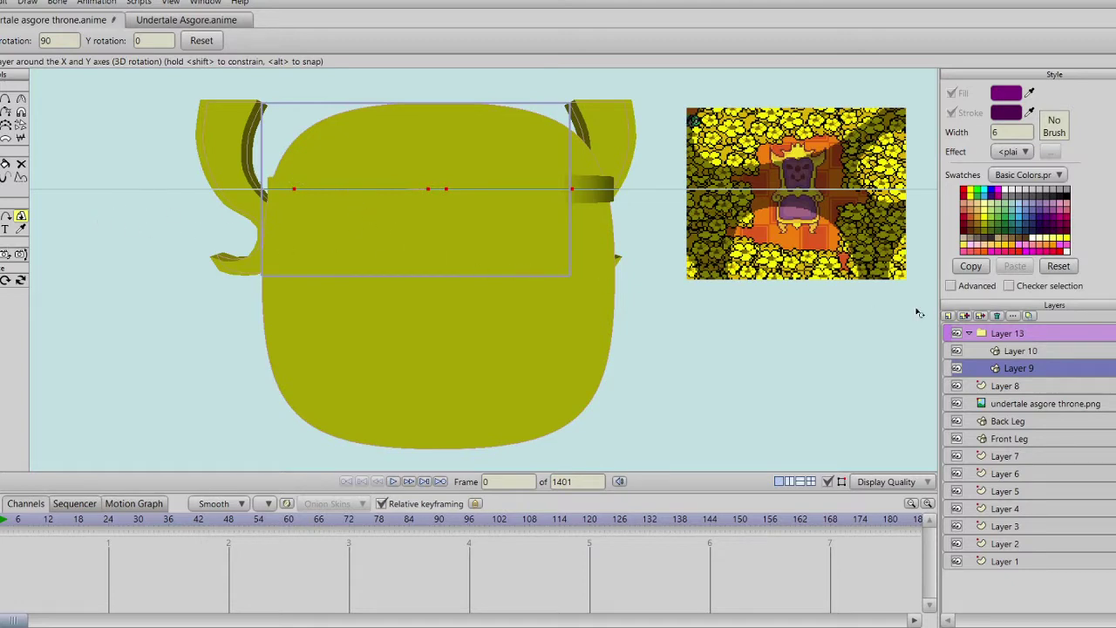
Step: Hide Layer 8, the flat source shape of the seat
{"action": "left_click", "coordinate": [956, 387]}
{"action": "left_click", "coordinate": [957, 387]}
{"action": "left_click", "coordinate": [957, 386]}
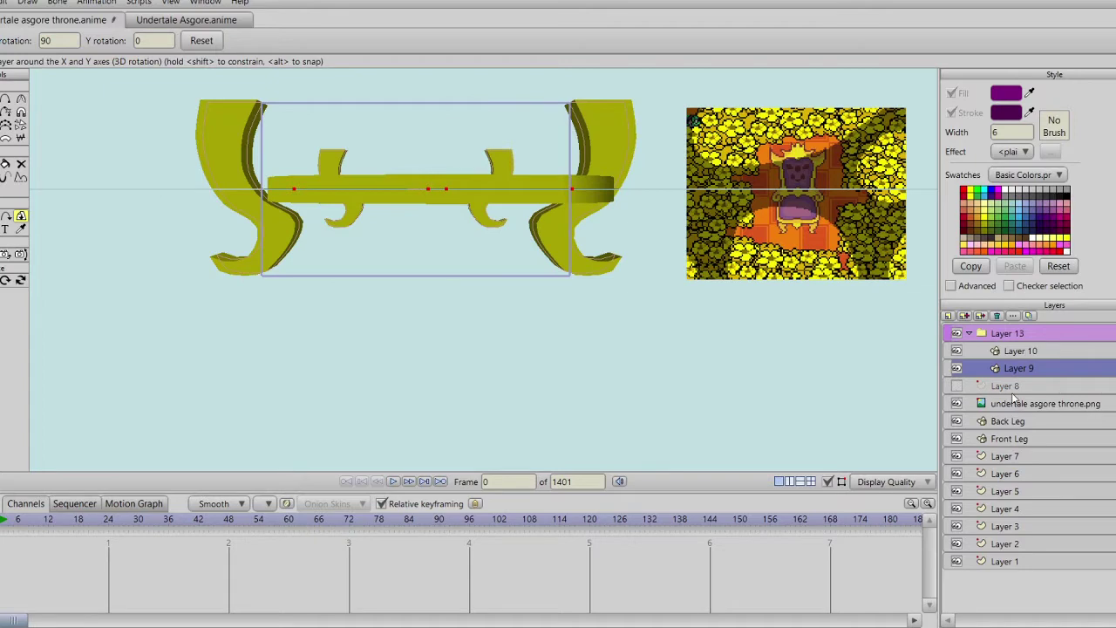
Step: Raise the purple cushion on Layer 10 to a Y position of about 0.07 so it sits above the gold seat
{"action": "left_click", "coordinate": [1035, 352]}
{"action": "scroll", "coordinate": [503, 237], "scroll_direction": "up", "scroll_amount": 4}
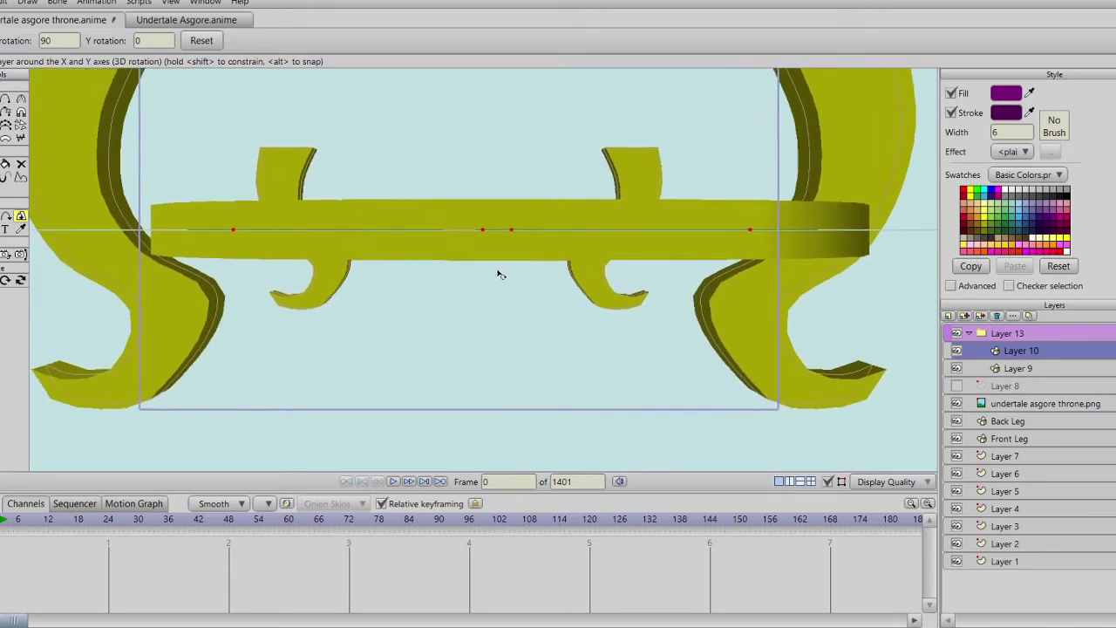
{"action": "left_click", "coordinate": [0, 215]}
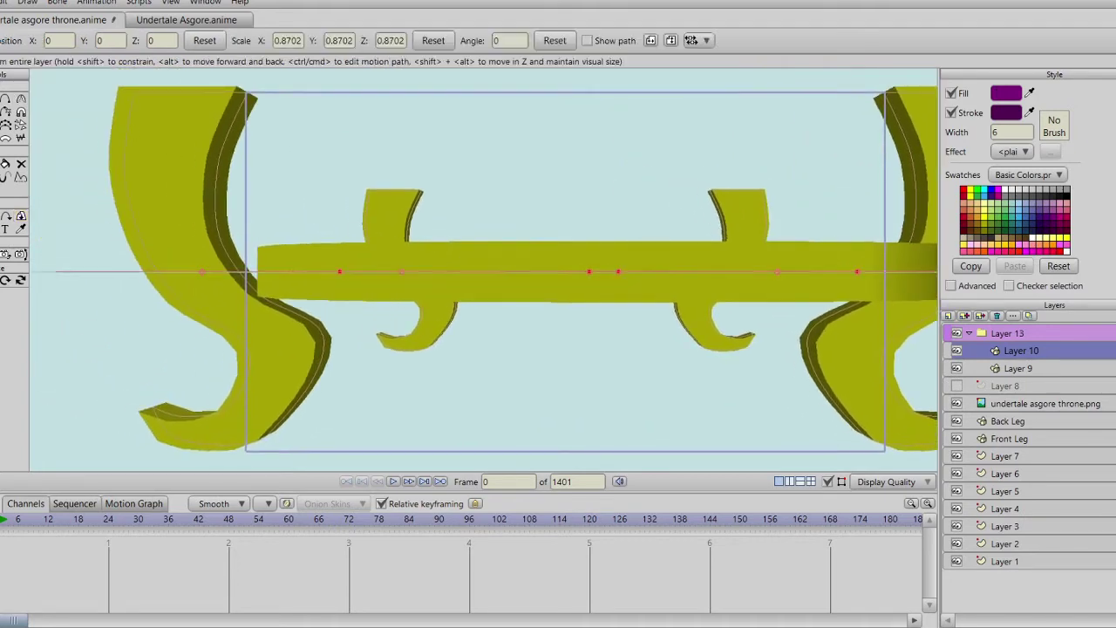
{"action": "left_click_drag", "start_coordinate": [604, 326], "coordinate": [558, 321]}
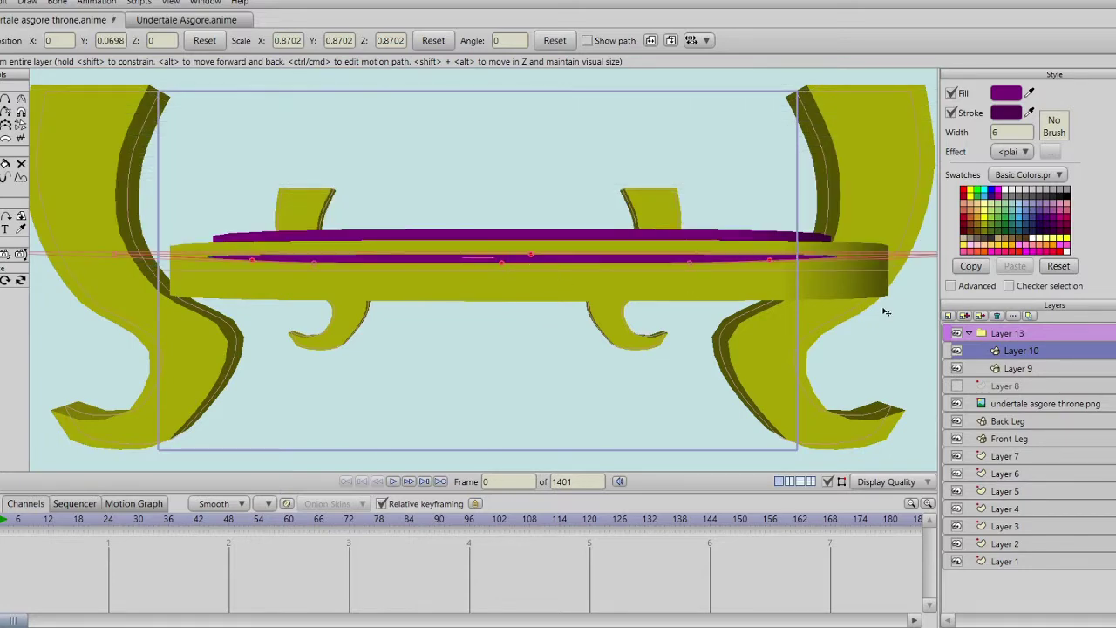
{"action": "left_click_drag", "start_coordinate": [553, 322], "coordinate": [550, 317]}
Step: Scale the Layer 13 seat group up uniformly to about 1.69 so it spans all four legs
{"action": "left_click", "coordinate": [21, 280]}
{"action": "left_click_drag", "start_coordinate": [261, 323], "coordinate": [874, 296]}
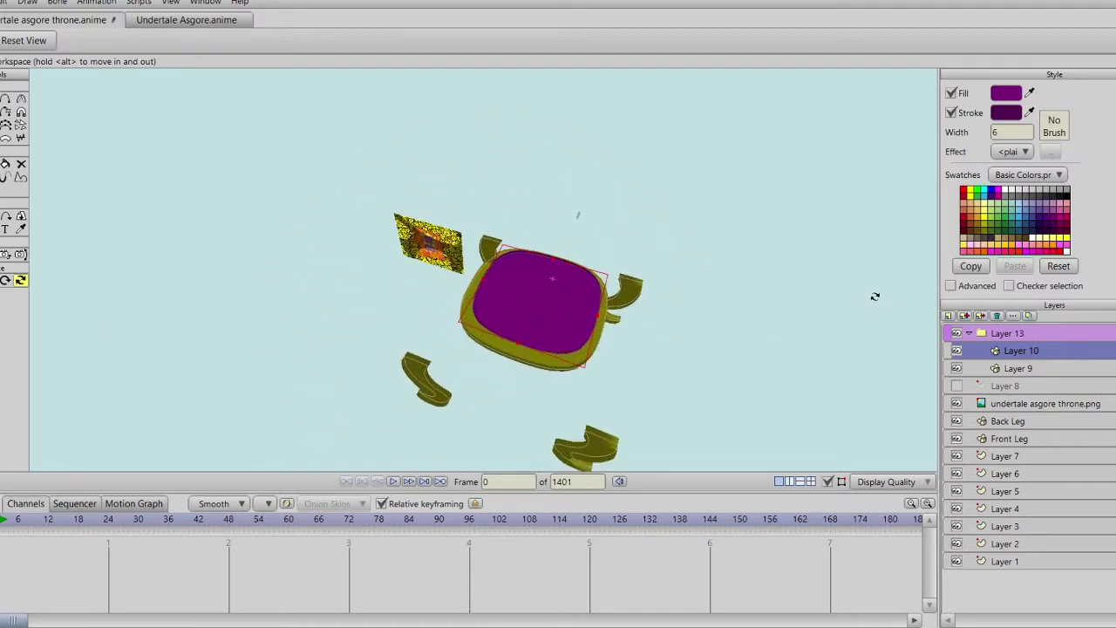
{"action": "mouse_move", "coordinate": [779, 285]}
{"action": "left_mouse_down"}
{"action": "mouse_move", "coordinate": [703, 279]}
{"action": "mouse_move", "coordinate": [755, 239]}
{"action": "mouse_move", "coordinate": [780, 274]}
{"action": "left_mouse_up"}
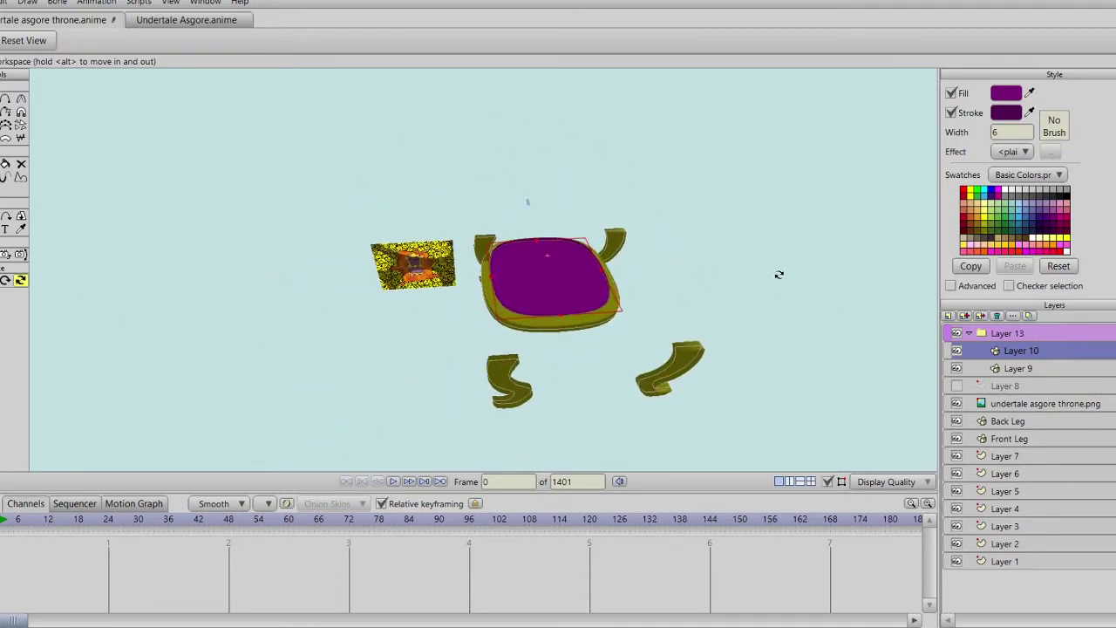
{"action": "left_click", "coordinate": [968, 334]}
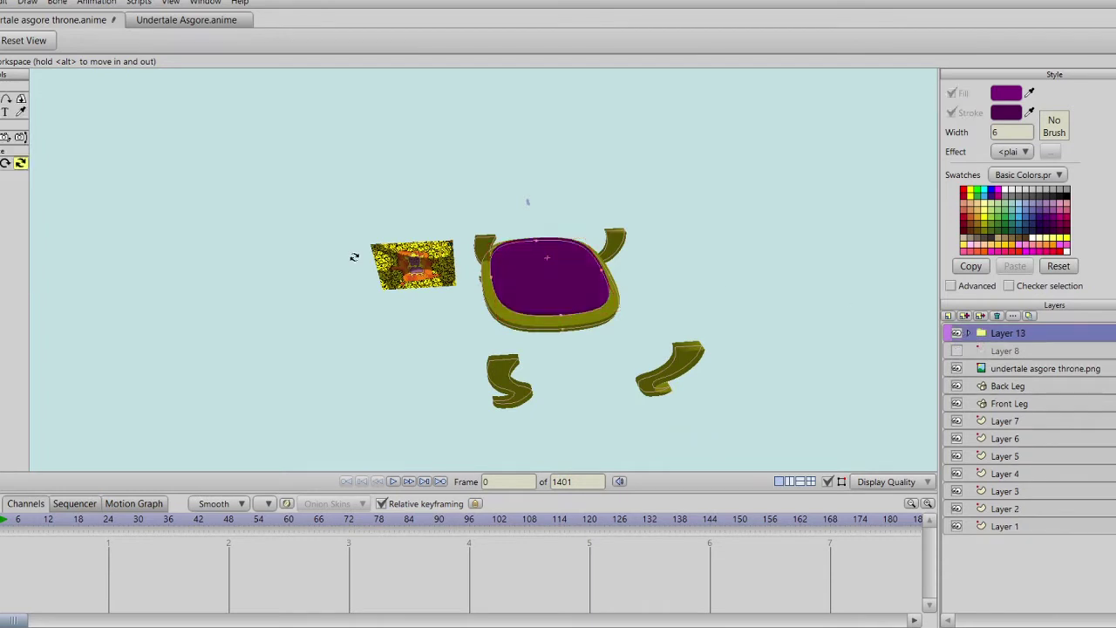
{"action": "key", "text": "m"}
{"action": "scroll", "coordinate": [778, 317], "scroll_direction": "up", "scroll_amount": 5}
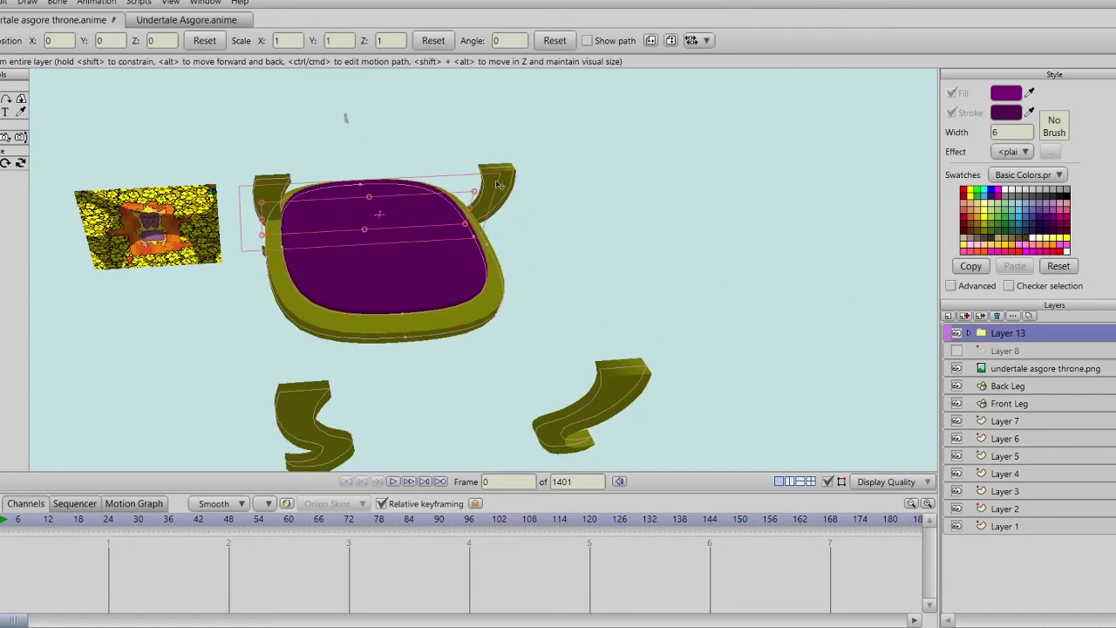
{"action": "left_click_drag", "start_coordinate": [474, 196], "coordinate": [513, 172]}
{"action": "left_click_drag", "start_coordinate": [455, 257], "coordinate": [440, 213]}
Step: Set the Y position of the Layer 13 seat group to 1 so it rests on the legs
{"action": "left_click", "coordinate": [106, 42]}
{"action": "scroll", "coordinate": [107, 43], "scroll_direction": "up", "scroll_amount": 7}
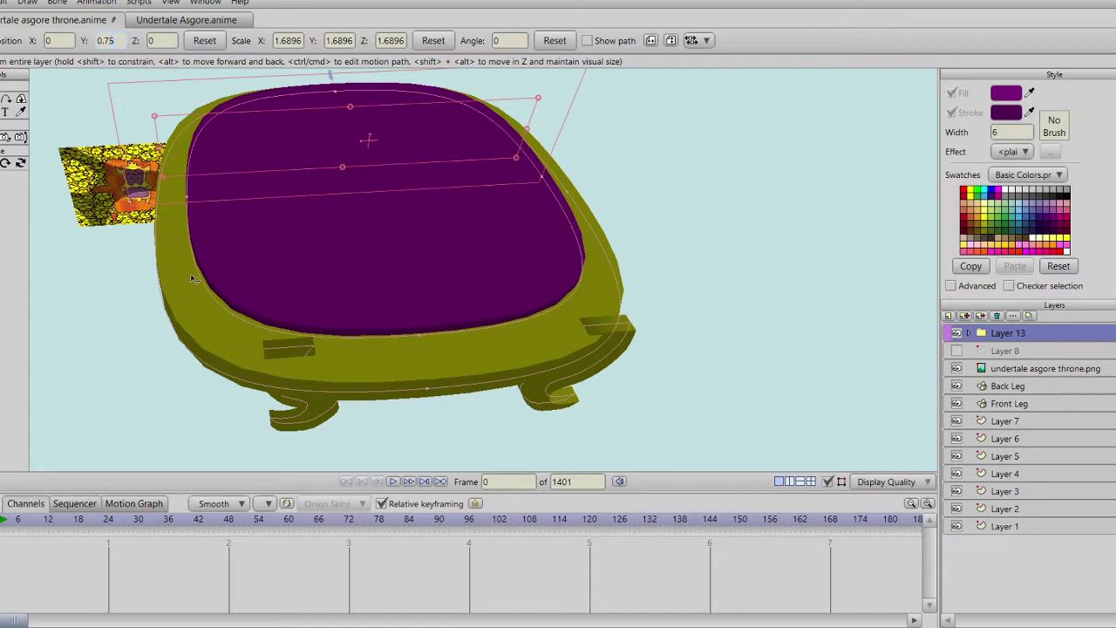
{"action": "left_click", "coordinate": [20, 164]}
{"action": "left_click_drag", "start_coordinate": [297, 288], "coordinate": [314, 252]}
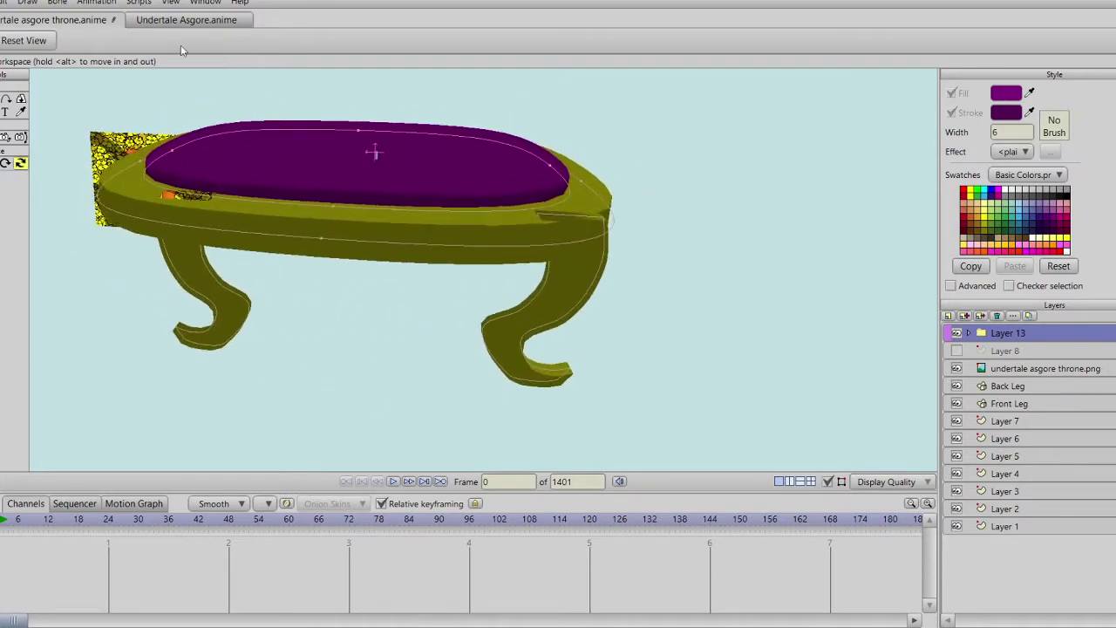
{"action": "left_click", "coordinate": [1, 99]}
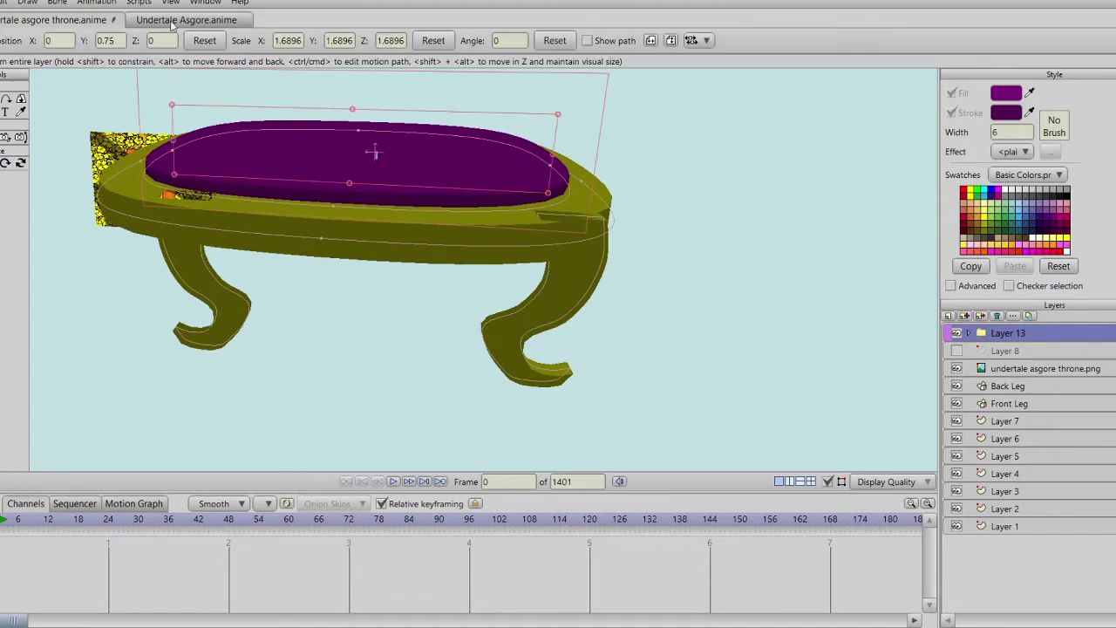
{"action": "double_click", "coordinate": [107, 40]}
{"action": "type", "text": "1"}
{"action": "key", "text": "Return"}
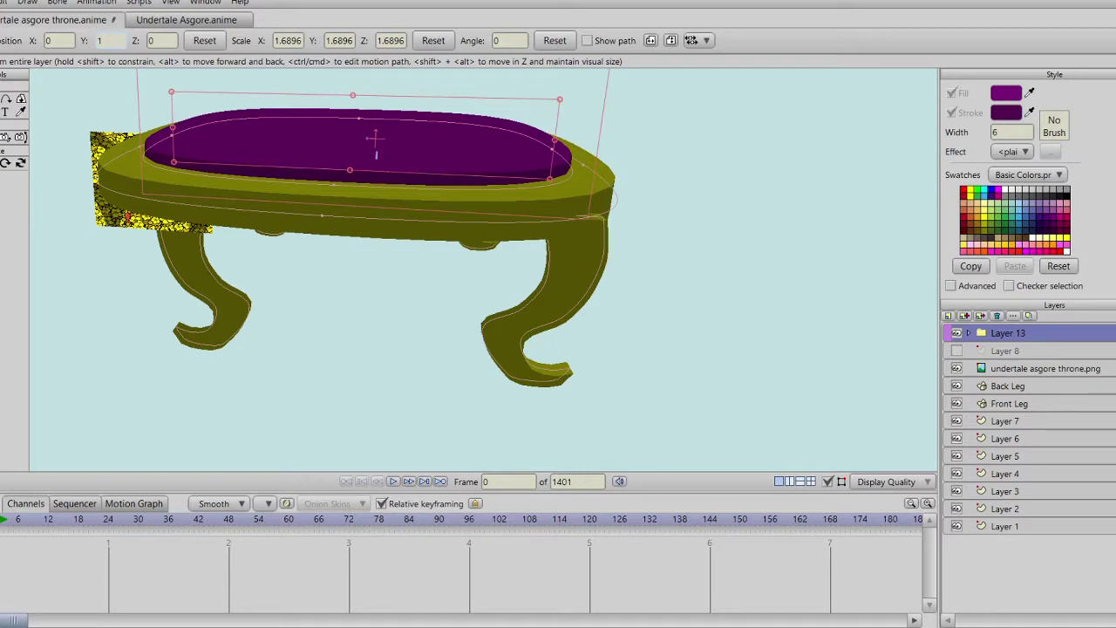
Step: Set the X position of the Layer 13 seat group to -0.50 to center it over the legs
{"action": "left_click", "coordinate": [20, 163]}
{"action": "mouse_move", "coordinate": [306, 239]}
{"action": "left_mouse_down"}
{"action": "mouse_move", "coordinate": [374, 214]}
{"action": "mouse_move", "coordinate": [148, 220]}
{"action": "mouse_move", "coordinate": [207, 278]}
{"action": "mouse_move", "coordinate": [344, 327]}
{"action": "mouse_move", "coordinate": [324, 212]}
{"action": "mouse_move", "coordinate": [319, 224]}
{"action": "left_mouse_up"}
{"action": "key", "text": "0"}
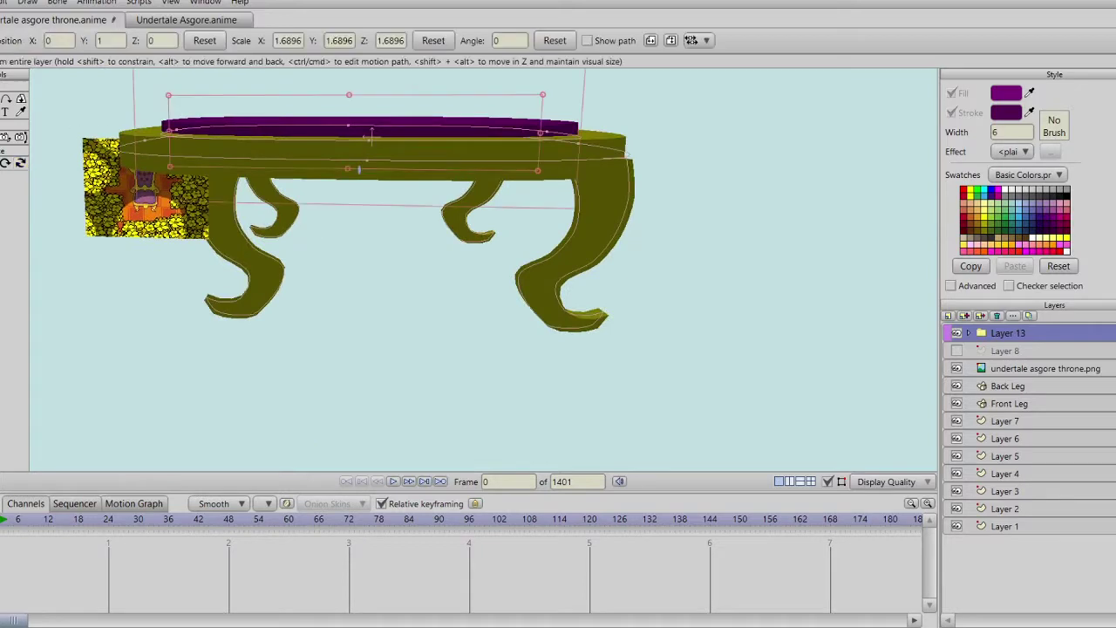
{"action": "left_click", "coordinate": [70, 43]}
{"action": "scroll", "coordinate": [70, 43], "scroll_direction": "up", "scroll_amount": 1}
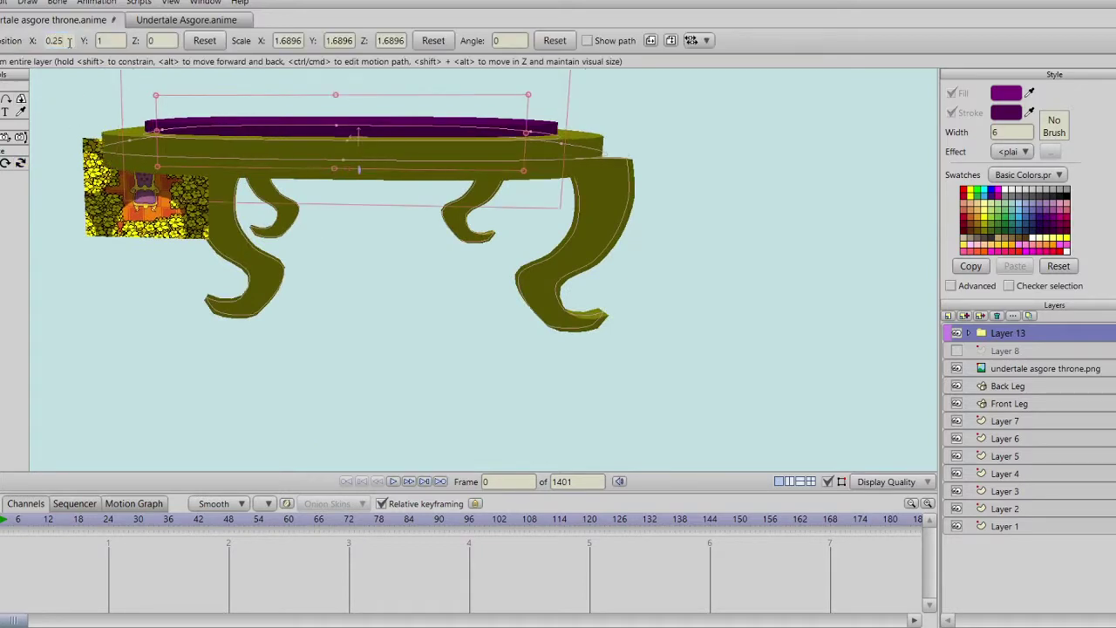
{"action": "scroll", "coordinate": [70, 42], "scroll_direction": "down", "scroll_amount": 2}
{"action": "scroll", "coordinate": [70, 42], "scroll_direction": "down", "scroll_amount": 1}
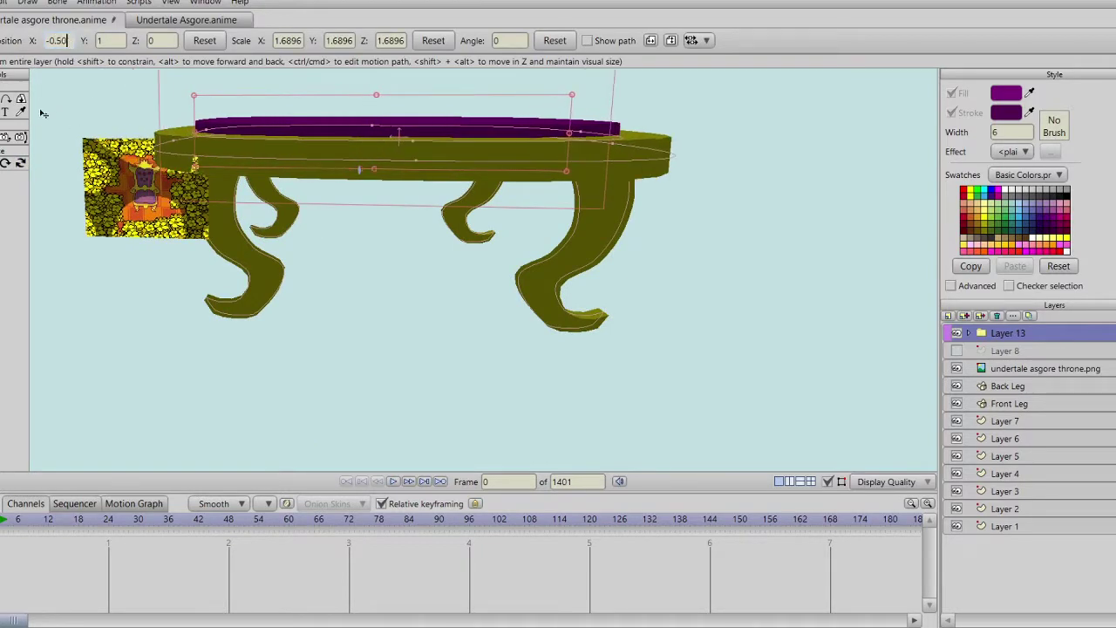
Step: Hide the throne reference image layer, turn off the path outlines in the viewport and select Layer 7
{"action": "left_click", "coordinate": [957, 368]}
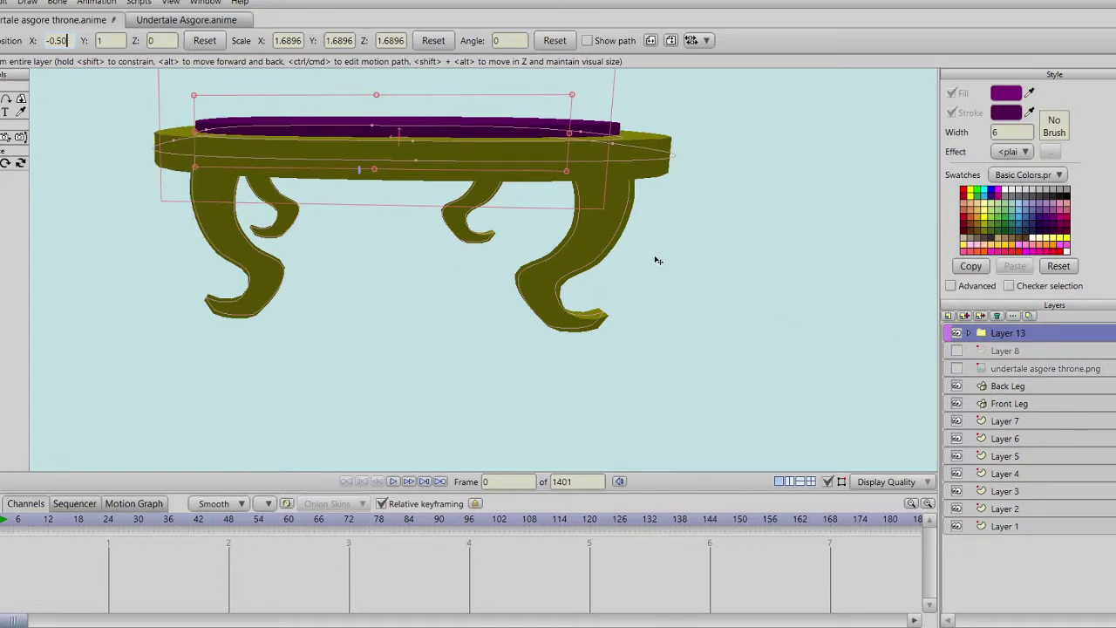
{"action": "left_click", "coordinate": [829, 485]}
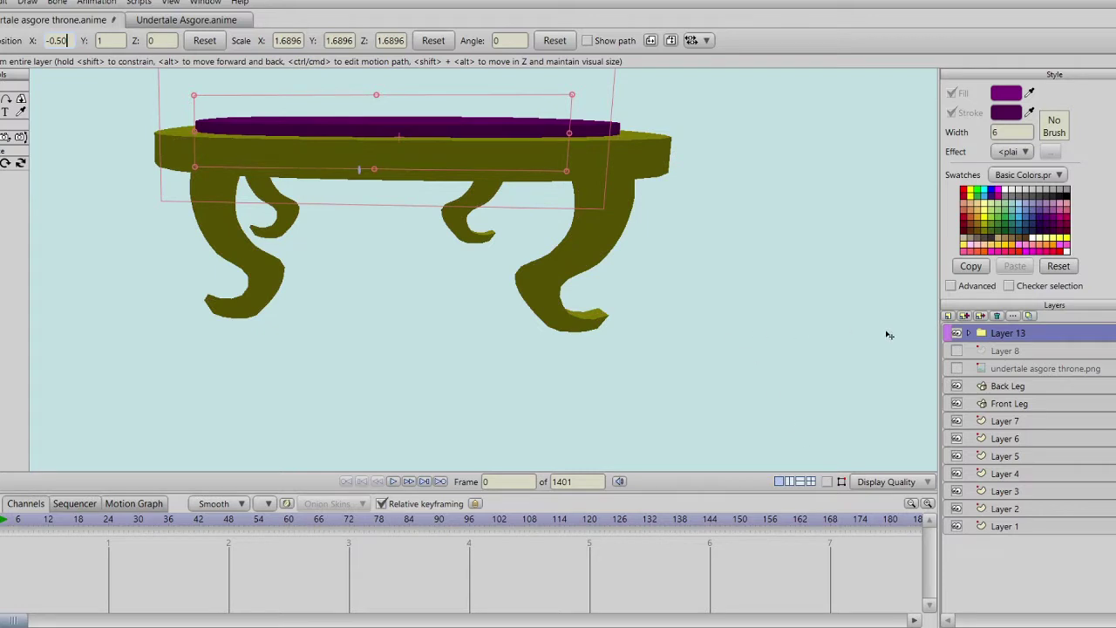
{"action": "left_click", "coordinate": [1026, 421]}
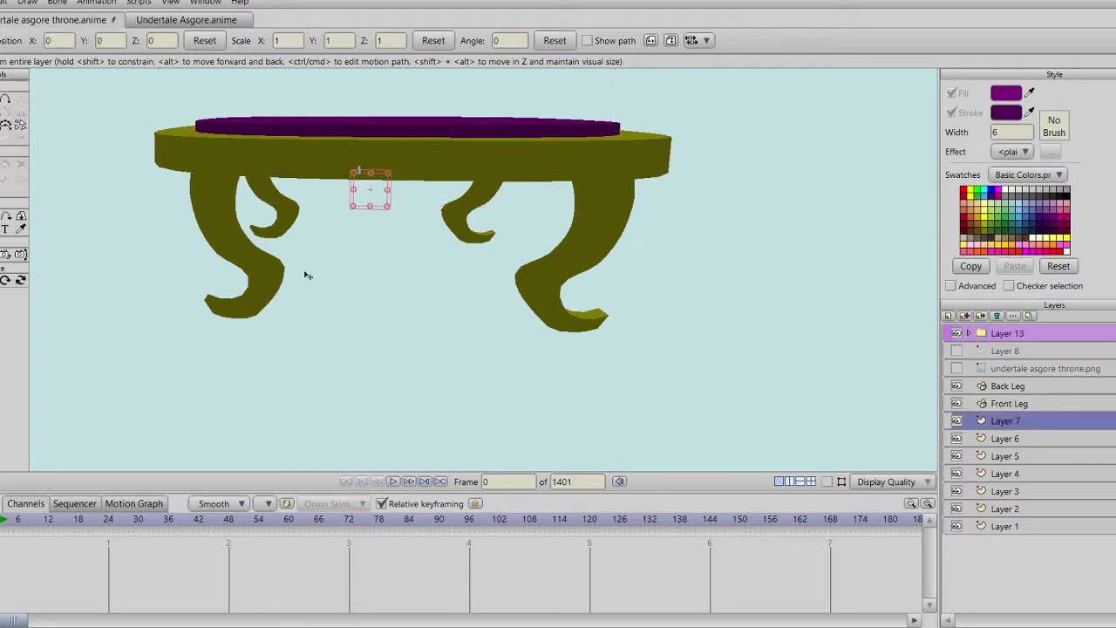
Step: Set the Z position of the Layer 13 seat group to -0.25
{"action": "left_click", "coordinate": [20, 278]}
{"action": "left_click_drag", "start_coordinate": [429, 250], "coordinate": [495, 286]}
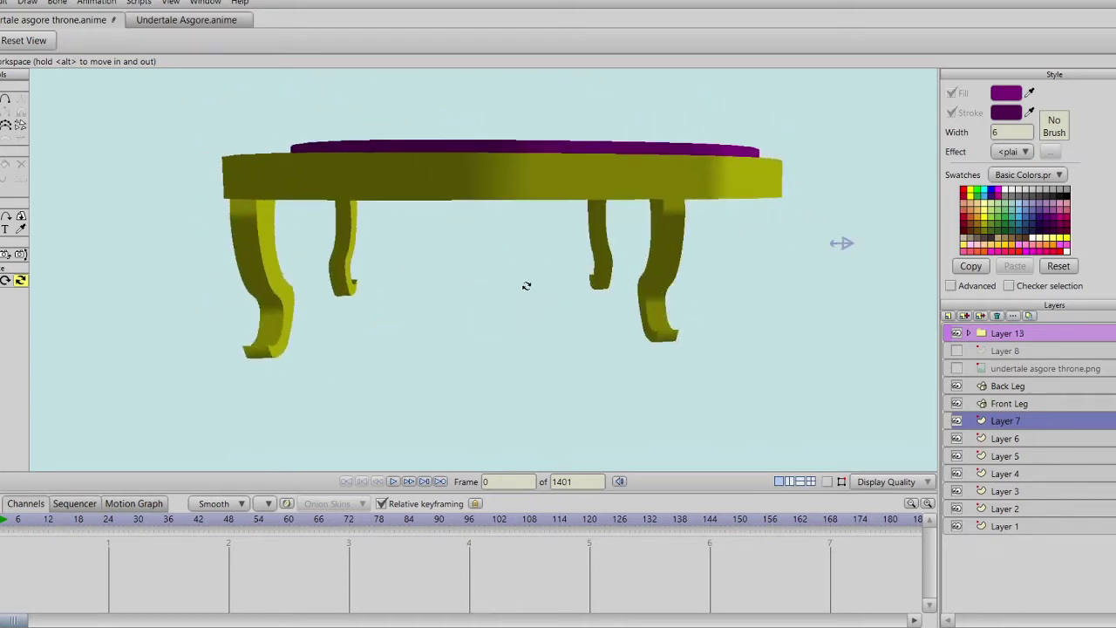
{"action": "left_click", "coordinate": [1006, 385]}
{"action": "left_click", "coordinate": [1020, 333]}
{"action": "left_click_drag", "start_coordinate": [613, 288], "coordinate": [660, 300]}
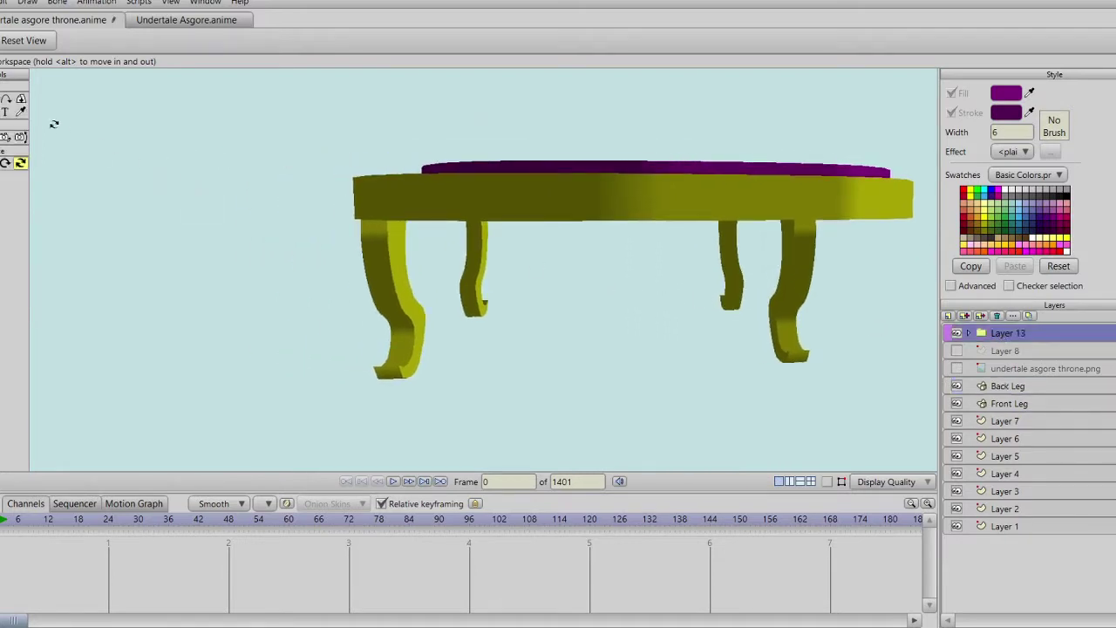
{"action": "key", "text": "m"}
{"action": "left_click", "coordinate": [169, 40]}
{"action": "scroll", "coordinate": [168, 40], "scroll_direction": "down", "scroll_amount": 5}
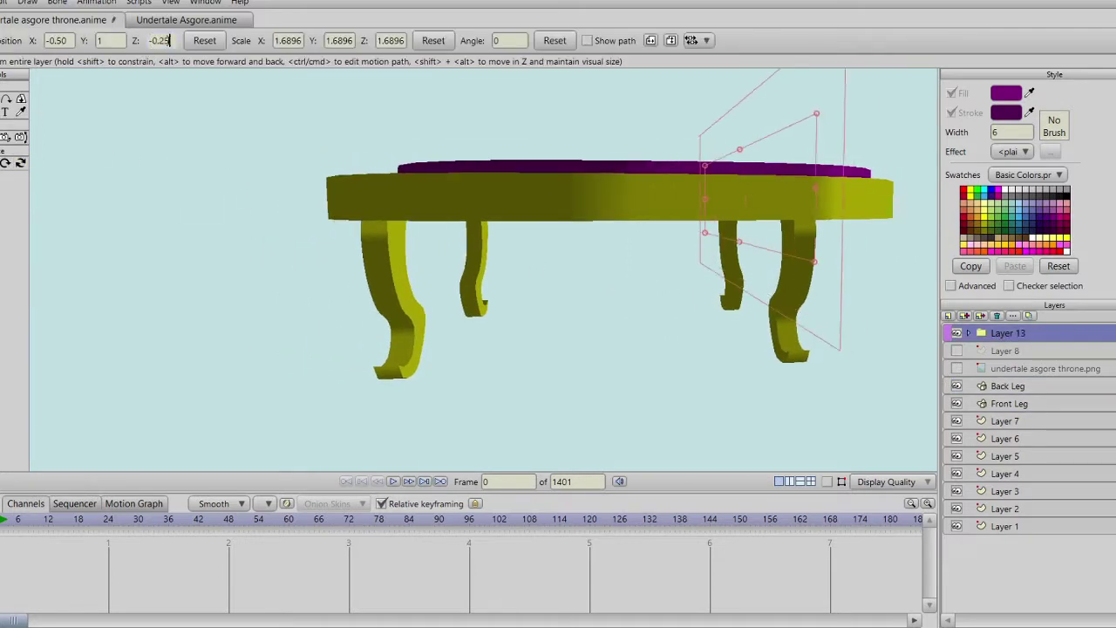
Step: Create a new group layer and place the Layer 13 seat group, Back Leg and Front Leg inside it
{"action": "left_click", "coordinate": [21, 163]}
{"action": "left_click_drag", "start_coordinate": [614, 241], "coordinate": [723, 259]}
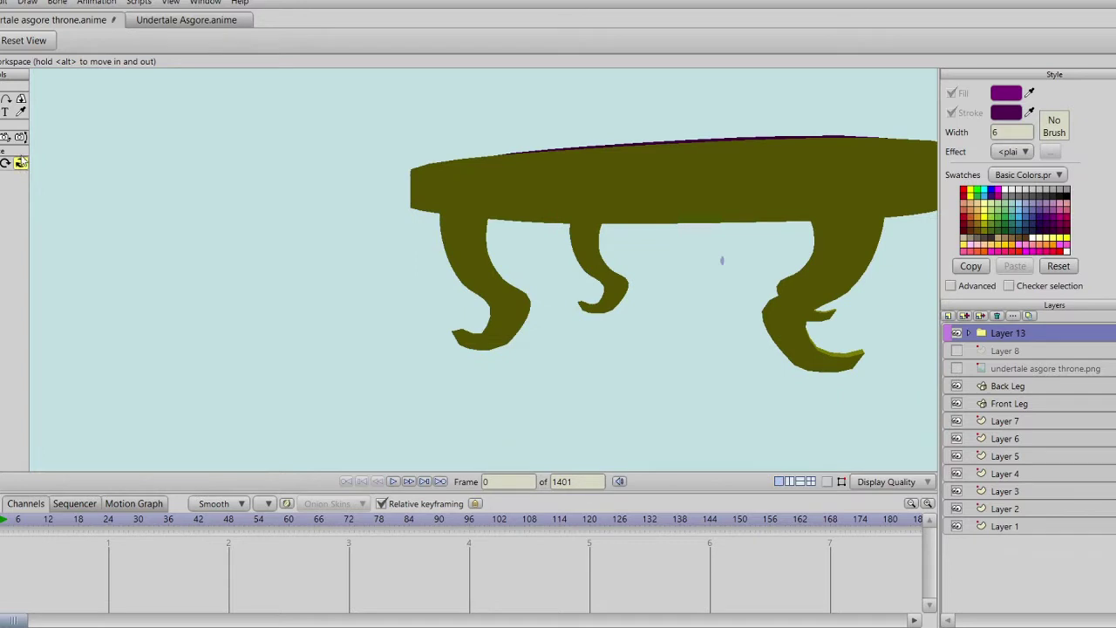
{"action": "left_click", "coordinate": [16, 40]}
{"action": "scroll", "coordinate": [466, 289], "scroll_direction": "down", "scroll_amount": 5}
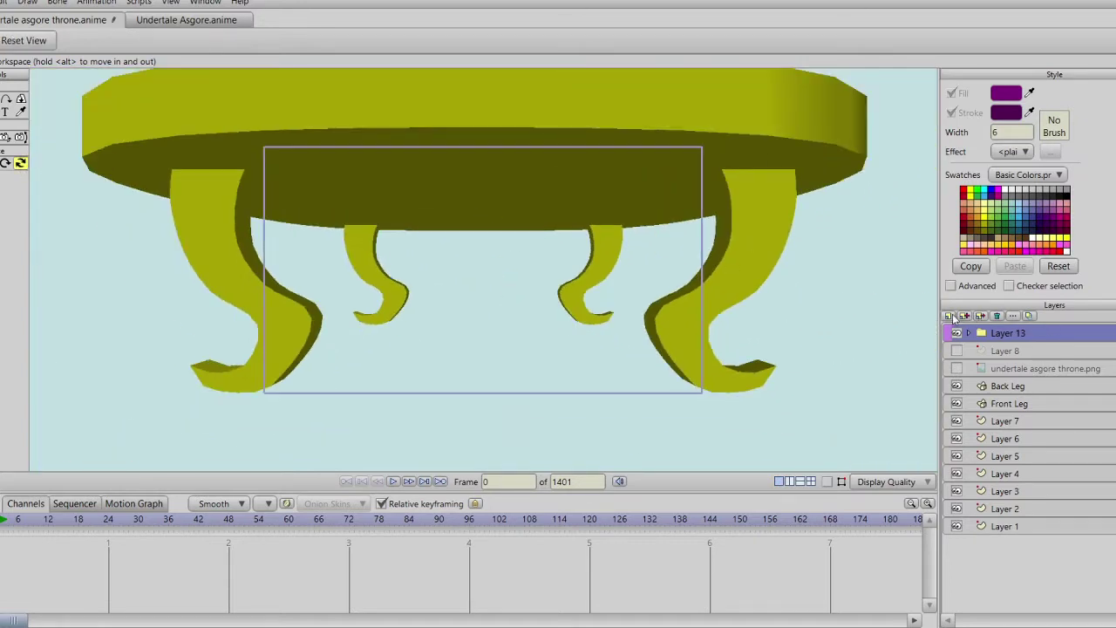
{"action": "left_click", "coordinate": [954, 318]}
{"action": "left_click", "coordinate": [1003, 358]}
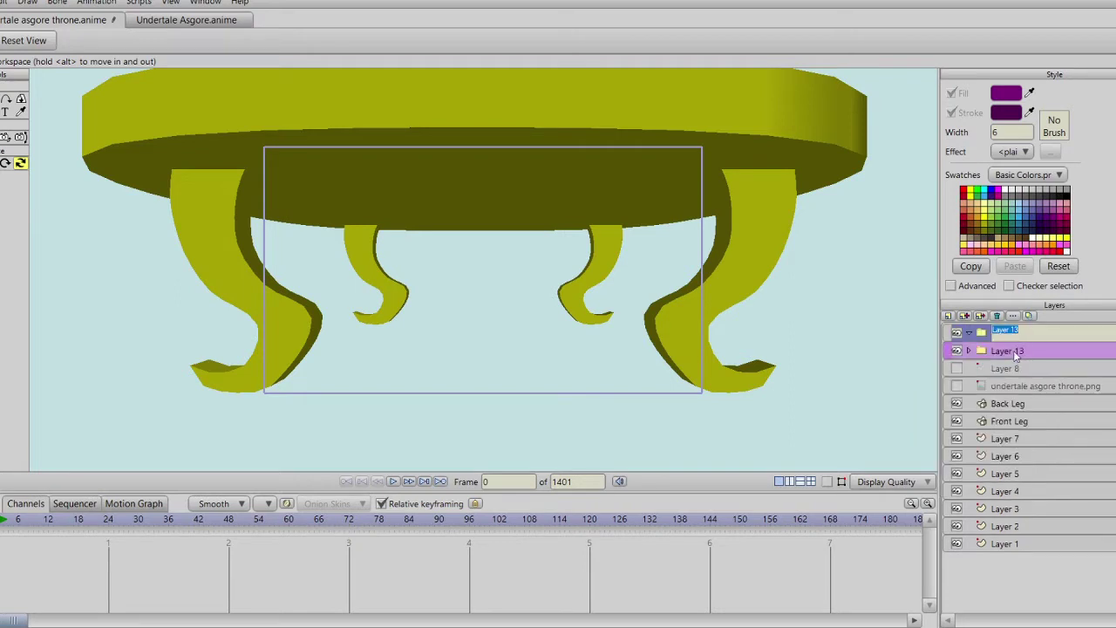
{"action": "key", "text": "Return"}
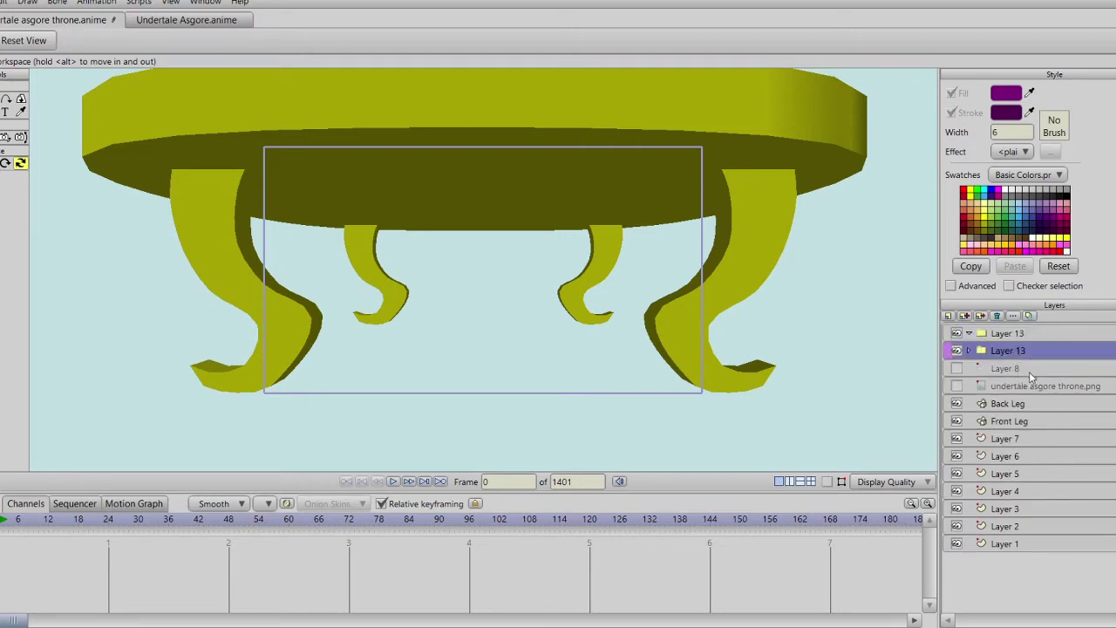
{"action": "left_click", "coordinate": [1028, 403], "text": "ctrl"}
{"action": "left_click", "coordinate": [1028, 420], "text": "ctrl"}
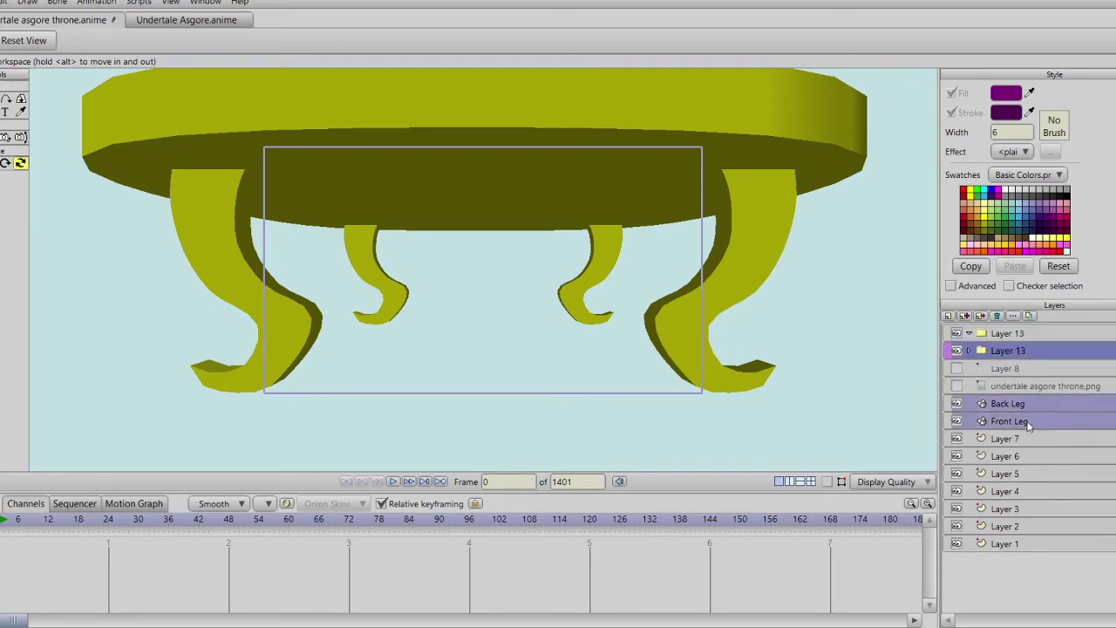
{"action": "left_click_drag", "start_coordinate": [1028, 352], "coordinate": [1043, 363]}
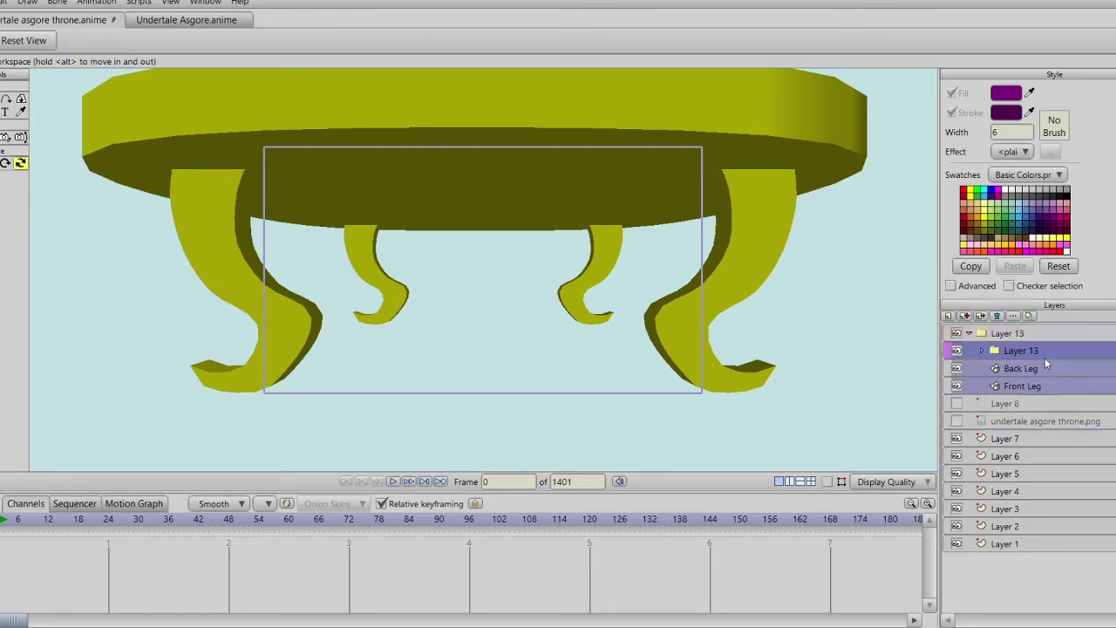
{"action": "left_click", "coordinate": [969, 333]}
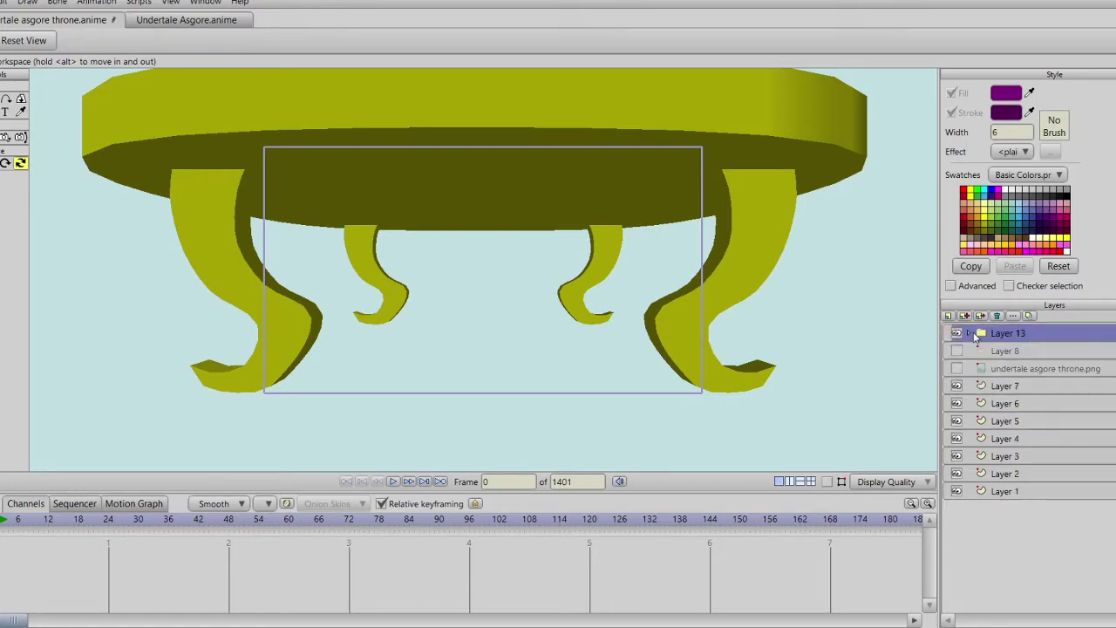
Step: Rename the new outer group layer to "throne." by reusing the word from the reference image layer's name
{"action": "left_click", "coordinate": [1064, 370]}
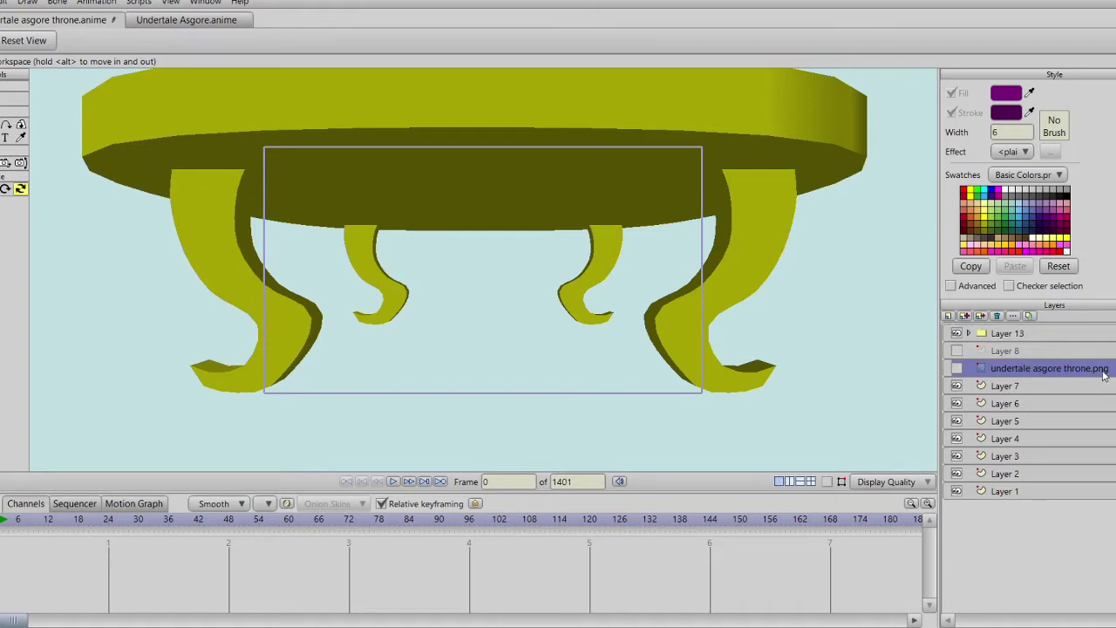
{"action": "double_click", "coordinate": [1106, 372]}
{"action": "left_click", "coordinate": [776, 68]}
{"action": "left_click_drag", "start_coordinate": [773, 68], "coordinate": [795, 69]}
{"action": "key", "text": "ctrl+c"}
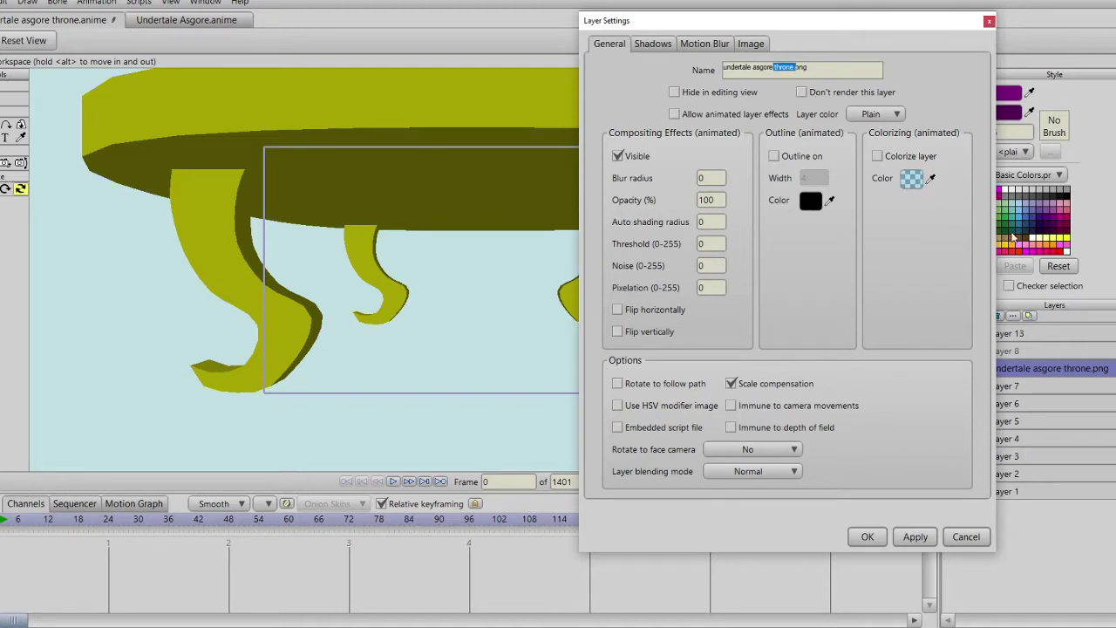
{"action": "left_click", "coordinate": [966, 537]}
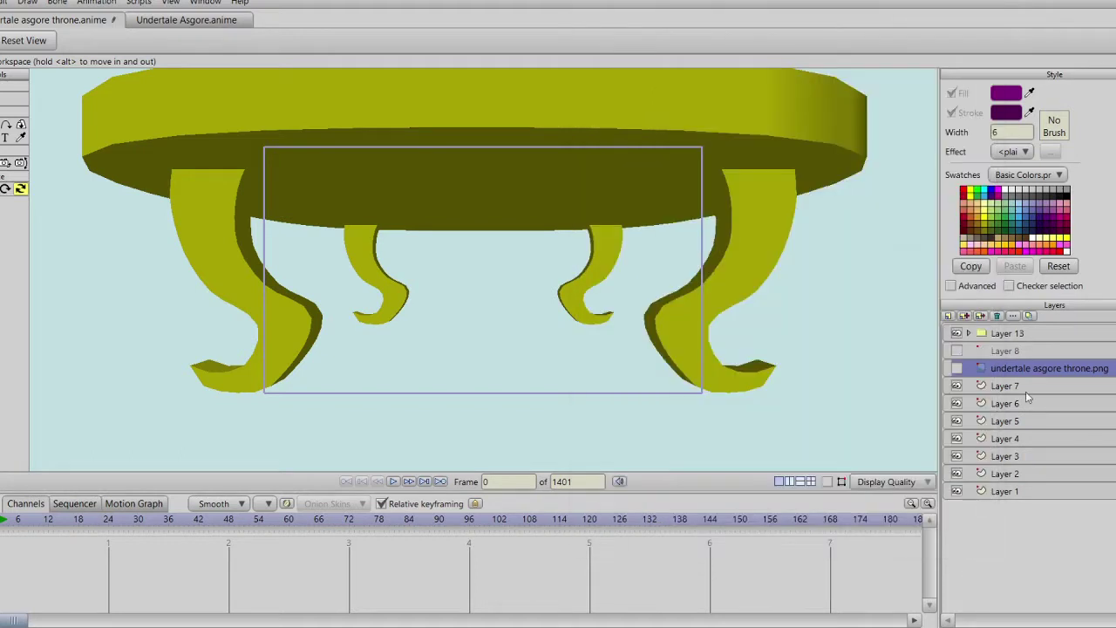
{"action": "double_click", "coordinate": [1016, 333]}
{"action": "key", "text": "ctrl+v"}
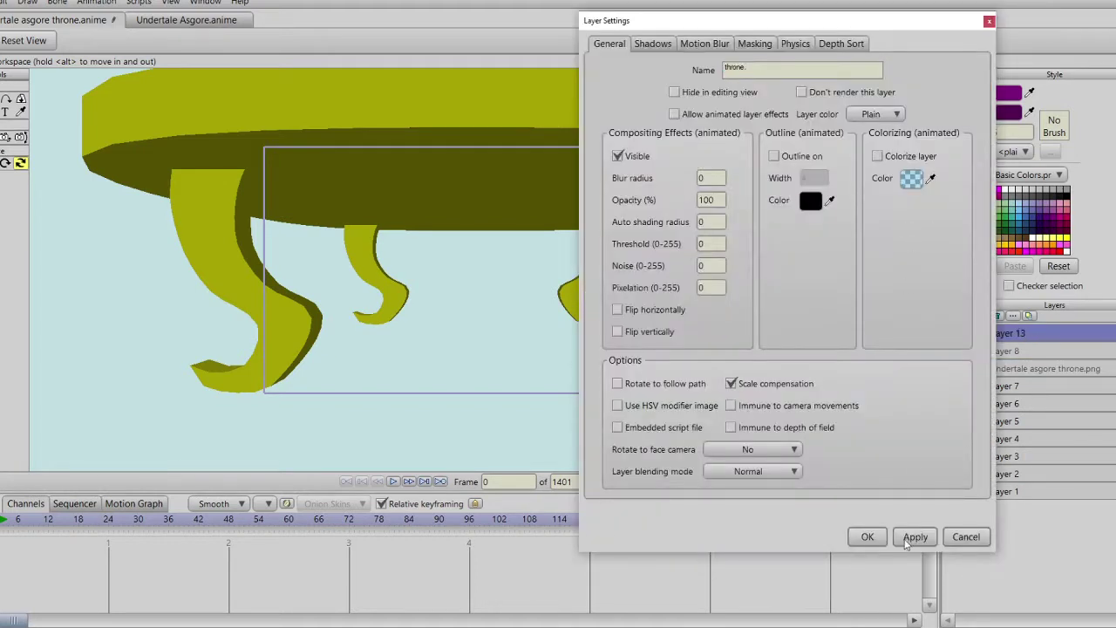
{"action": "left_click", "coordinate": [916, 536]}
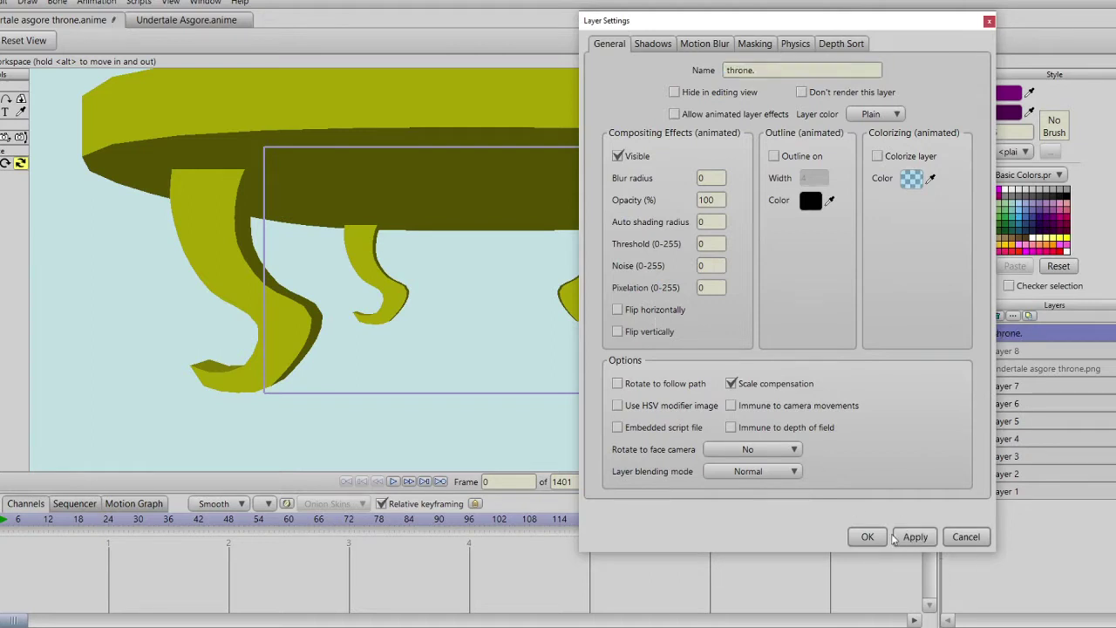
{"action": "left_click", "coordinate": [868, 536]}
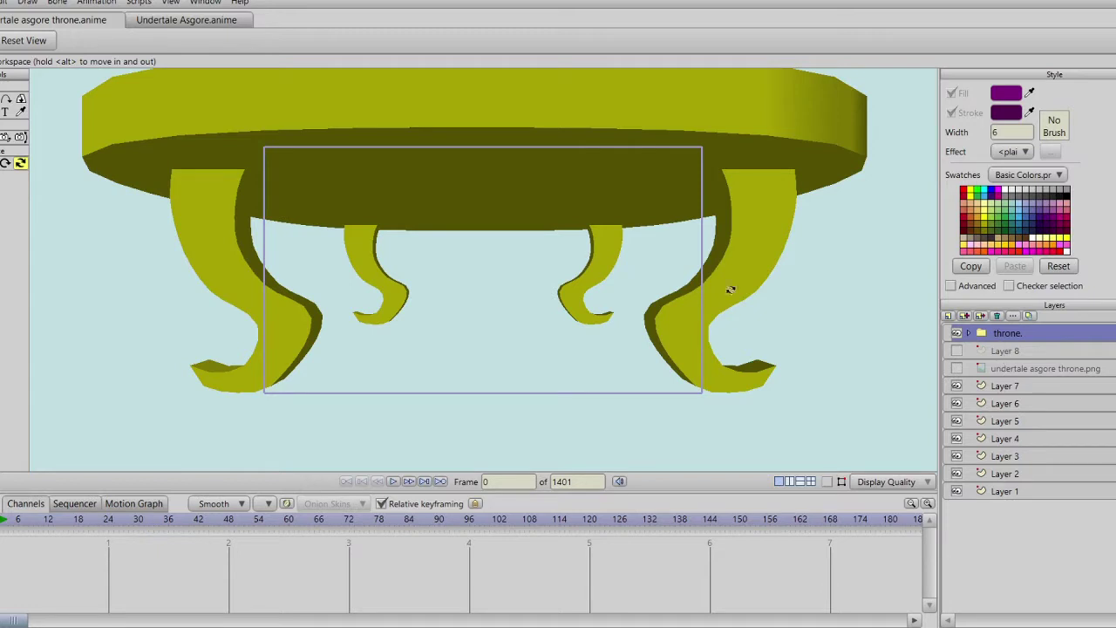
Step: Move the throne group down to about X 0.07, Y -0.93
{"action": "left_click_drag", "start_coordinate": [731, 289], "coordinate": [768, 296]}
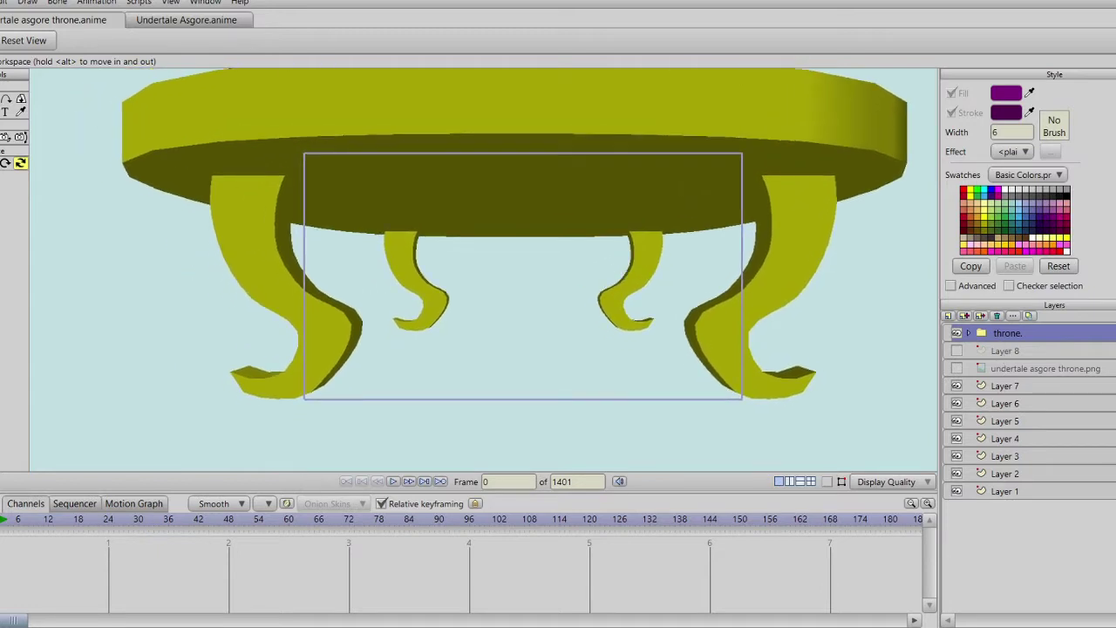
{"action": "key", "text": "m"}
{"action": "left_click_drag", "start_coordinate": [498, 207], "coordinate": [524, 323]}
{"action": "left_click_drag", "start_coordinate": [726, 298], "coordinate": [652, 268]}
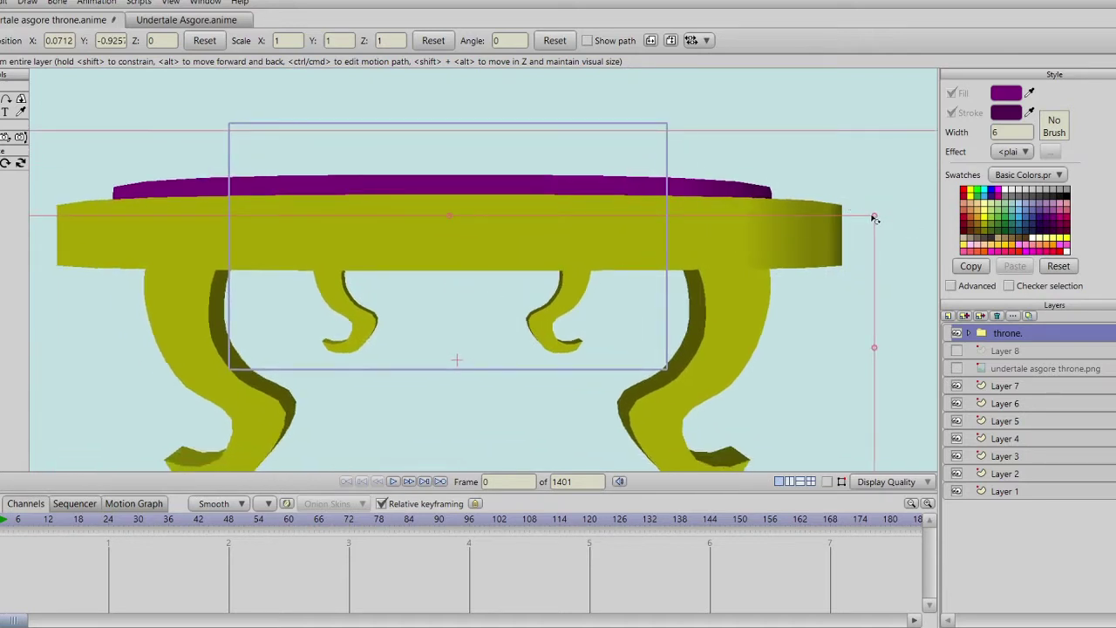
Step: Scale the throne group down uniformly to about 0.2245 and place it at about Y -0.77
{"action": "left_click_drag", "start_coordinate": [877, 219], "coordinate": [502, 326]}
{"action": "scroll", "coordinate": [525, 356], "scroll_direction": "up", "scroll_amount": 2}
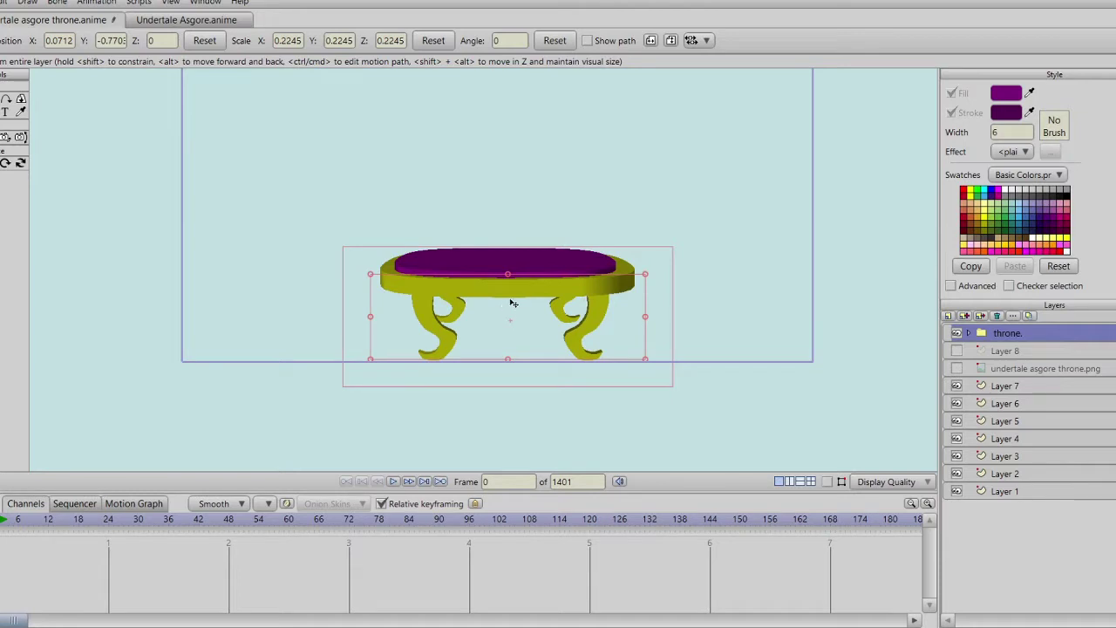
Step: Examine the scaled throne's seat and legs from several angles, and restore the default view
{"action": "left_click", "coordinate": [20, 163]}
{"action": "left_click_drag", "start_coordinate": [110, 180], "coordinate": [368, 249]}
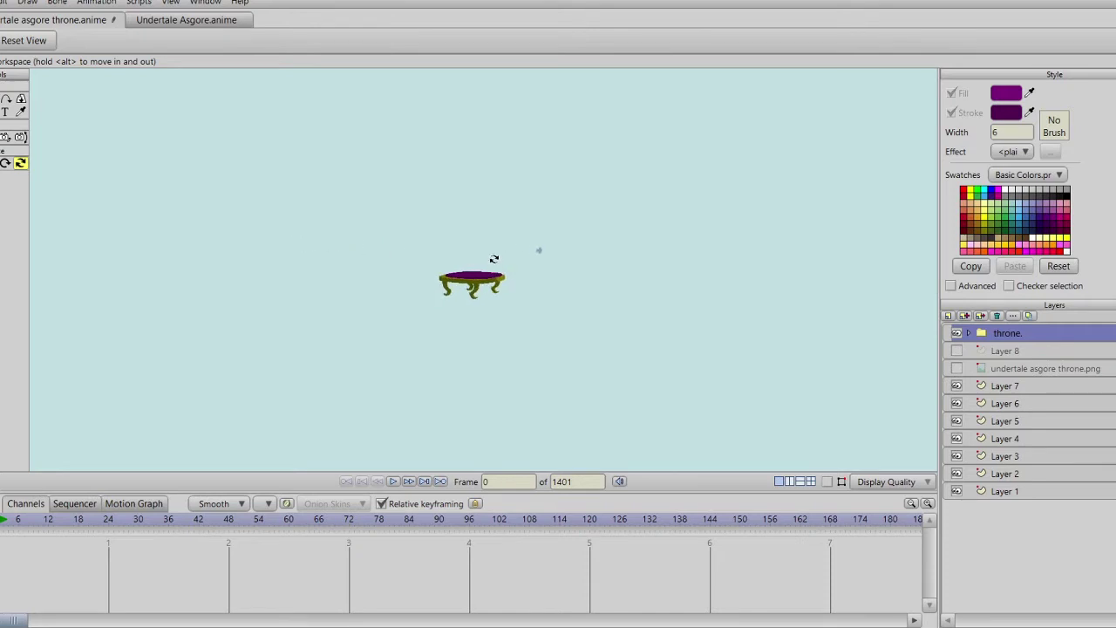
{"action": "left_click", "coordinate": [40, 47]}
{"action": "left_click_drag", "start_coordinate": [470, 253], "coordinate": [477, 231]}
{"action": "left_click_drag", "start_coordinate": [527, 324], "coordinate": [509, 292]}
{"action": "left_click", "coordinate": [41, 42]}
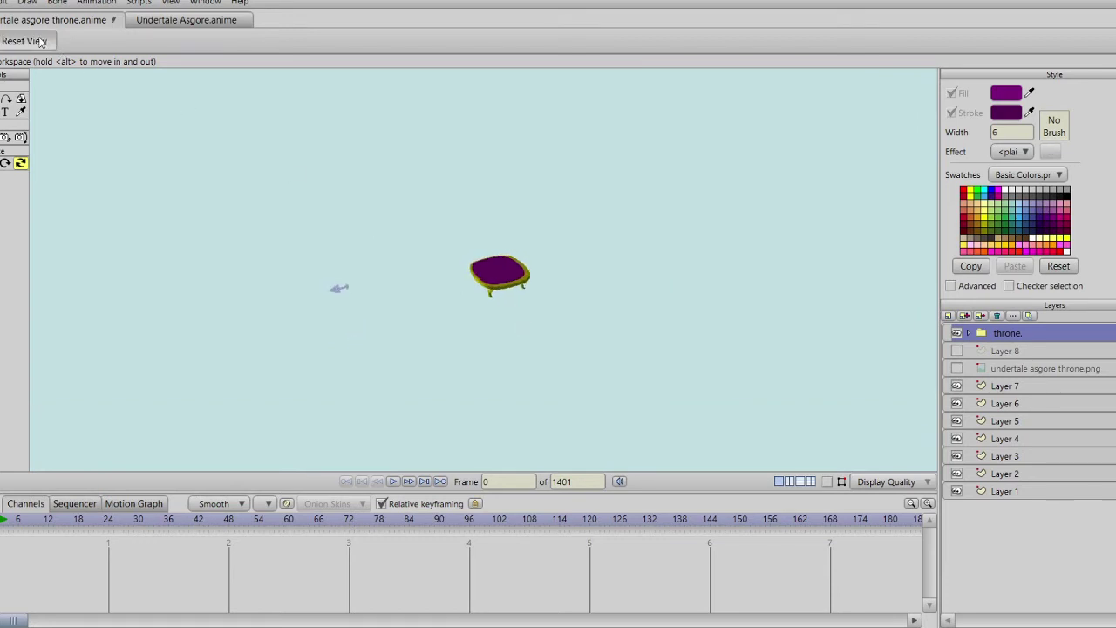
{"action": "left_click", "coordinate": [41, 41]}
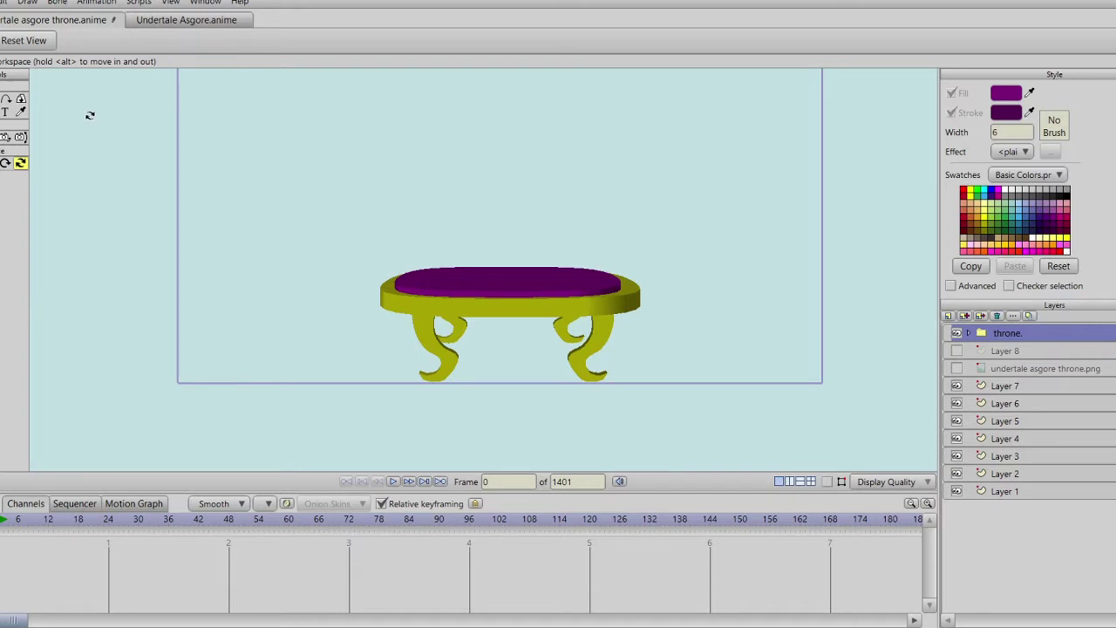
{"action": "left_click_drag", "start_coordinate": [180, 152], "coordinate": [184, 130]}
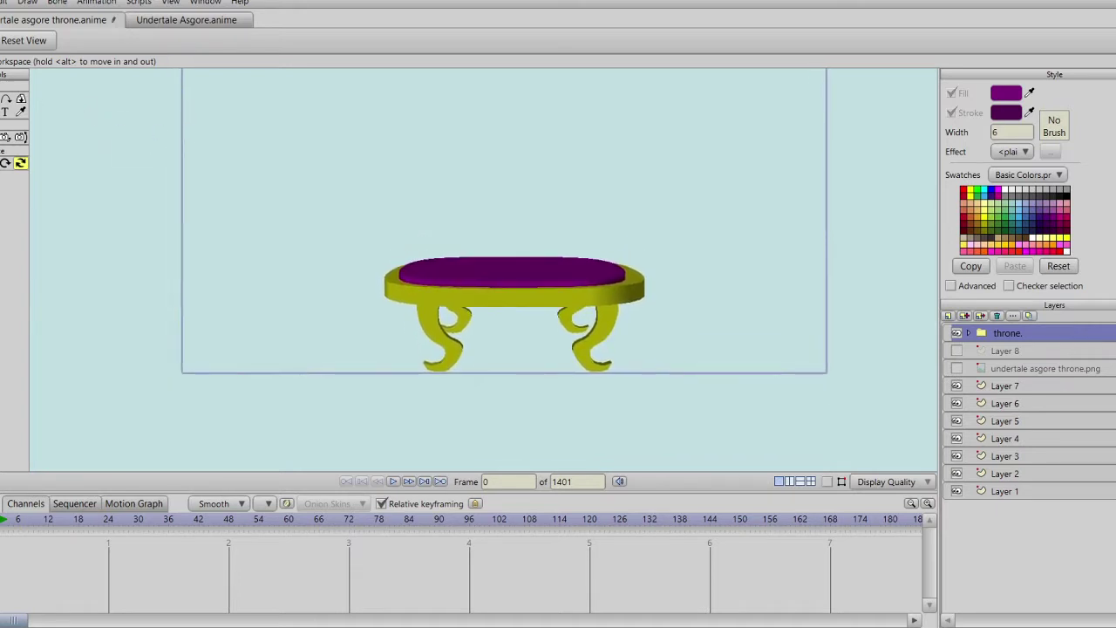
{"action": "left_click_drag", "start_coordinate": [340, 275], "coordinate": [598, 281]}
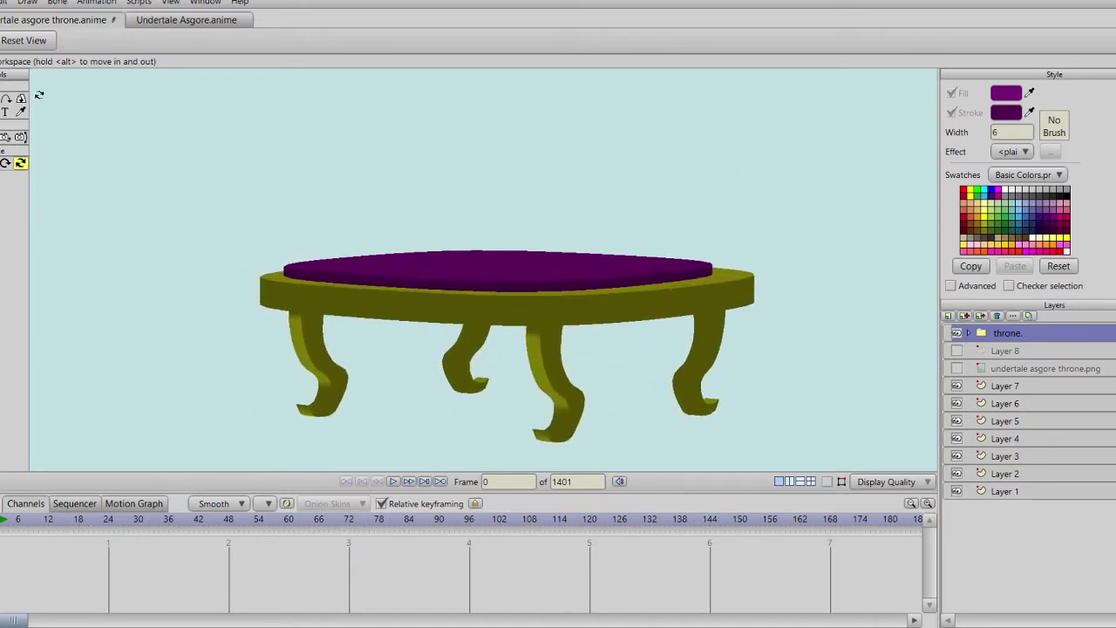
{"action": "left_click", "coordinate": [24, 40]}
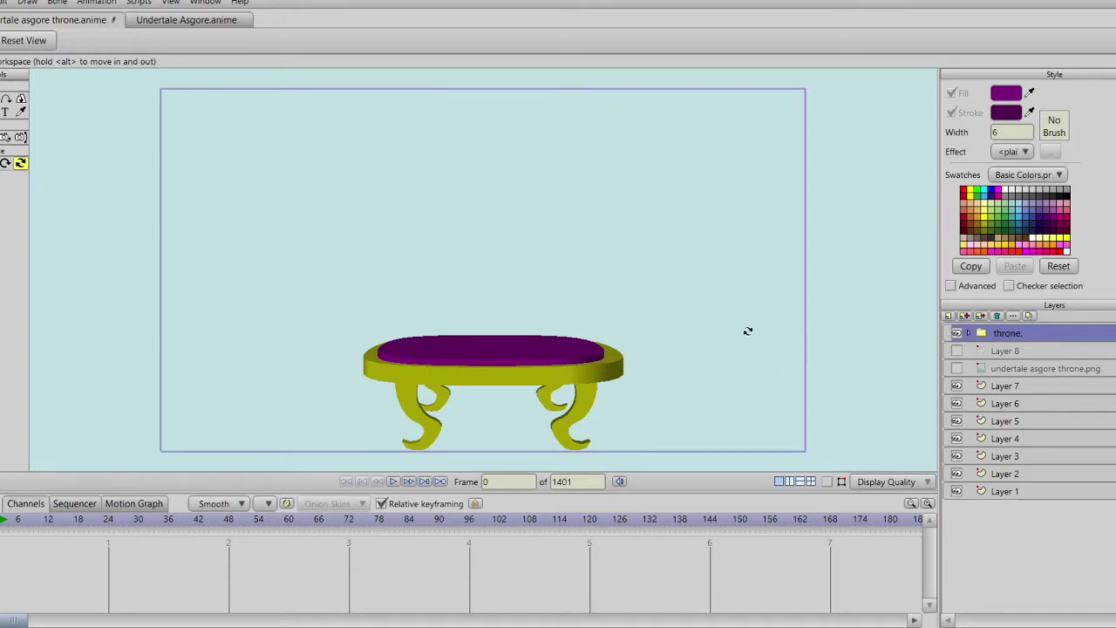
{"action": "left_click_drag", "start_coordinate": [764, 336], "coordinate": [660, 304]}
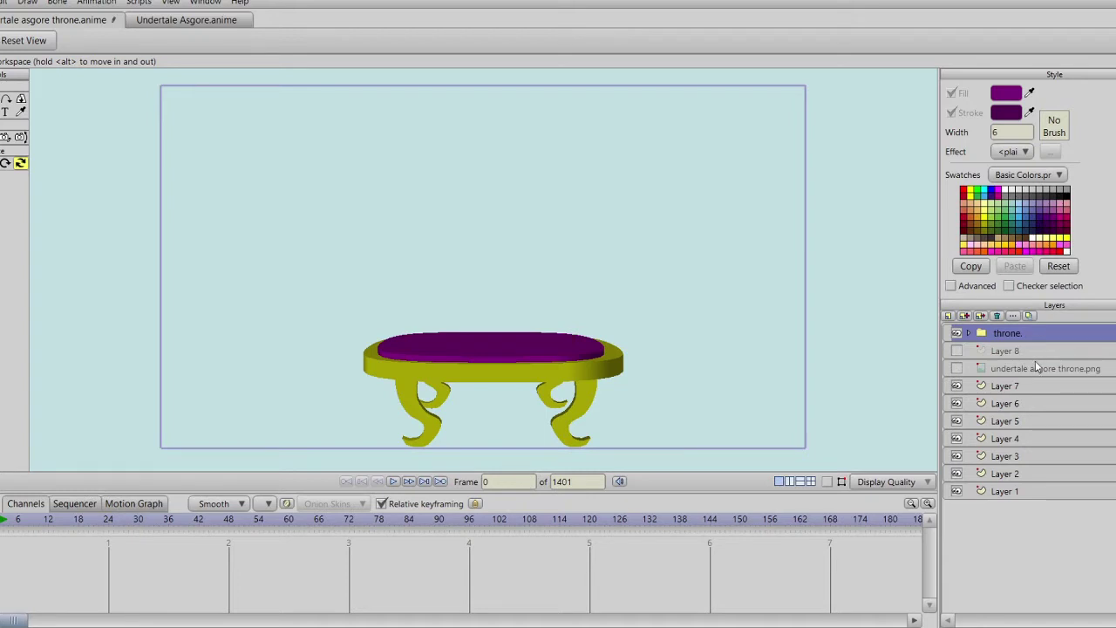
{"action": "mouse_move", "coordinate": [686, 319]}
{"action": "left_mouse_down"}
{"action": "mouse_move", "coordinate": [706, 320]}
{"action": "mouse_move", "coordinate": [643, 318]}
{"action": "mouse_move", "coordinate": [686, 322]}
{"action": "left_mouse_up"}
{"action": "left_click_drag", "start_coordinate": [316, 216], "coordinate": [518, 269]}
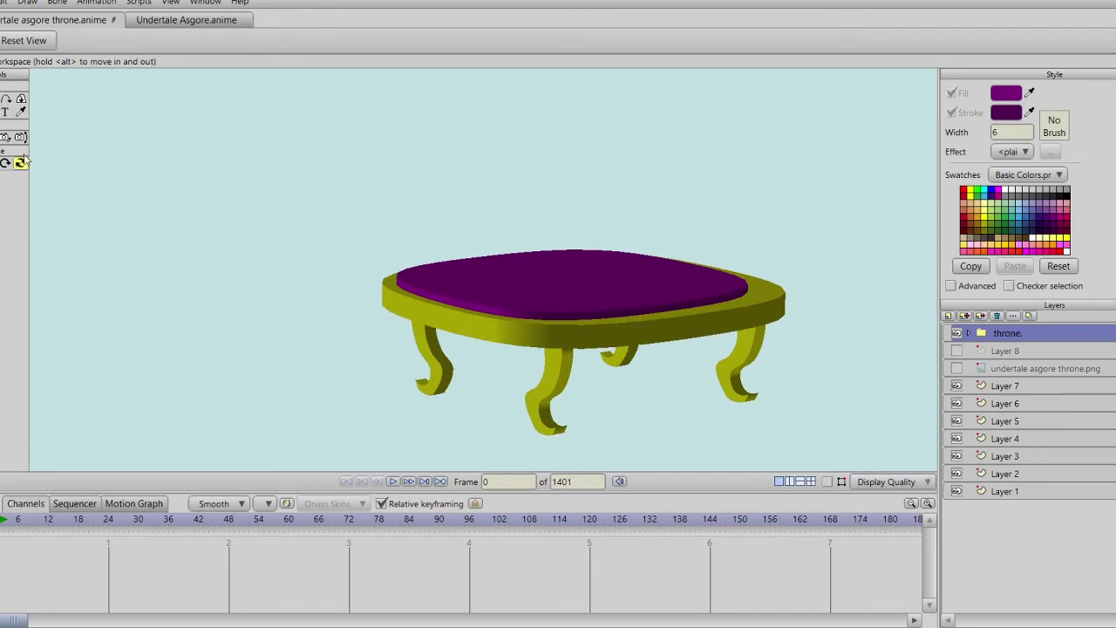
{"action": "left_click", "coordinate": [15, 43]}
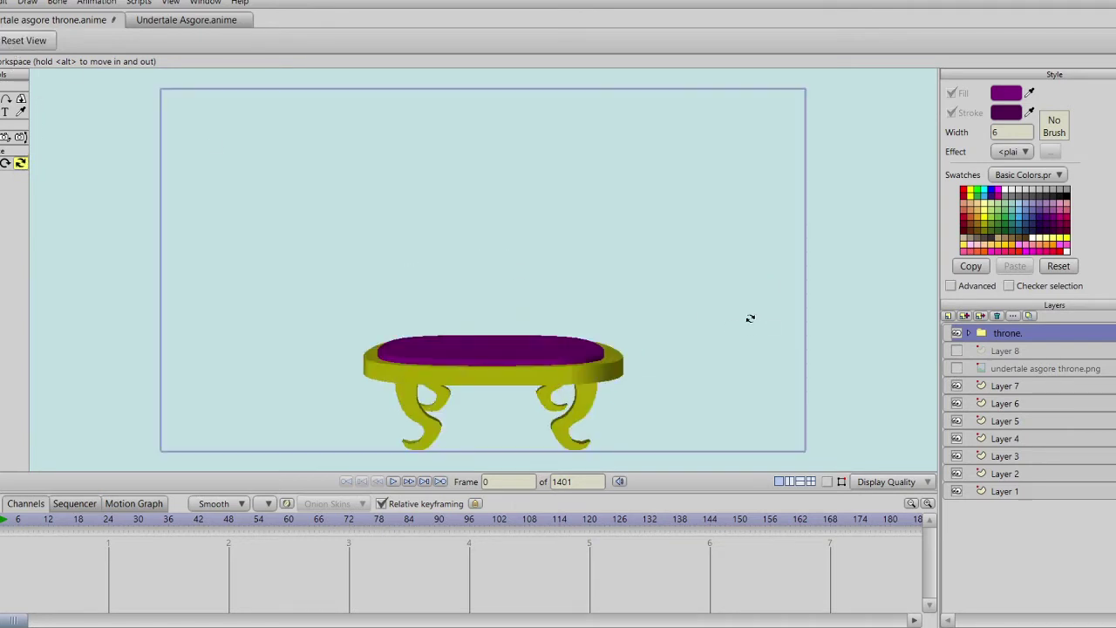
Step: Show the undertale asgore throne.png layer, reset its scale and position, and move it beside the throne to about X 1.38, Y -0.02
{"action": "left_click", "coordinate": [1027, 398]}
{"action": "left_click", "coordinate": [1020, 384]}
{"action": "left_click", "coordinate": [957, 369]}
{"action": "left_click", "coordinate": [1026, 370]}
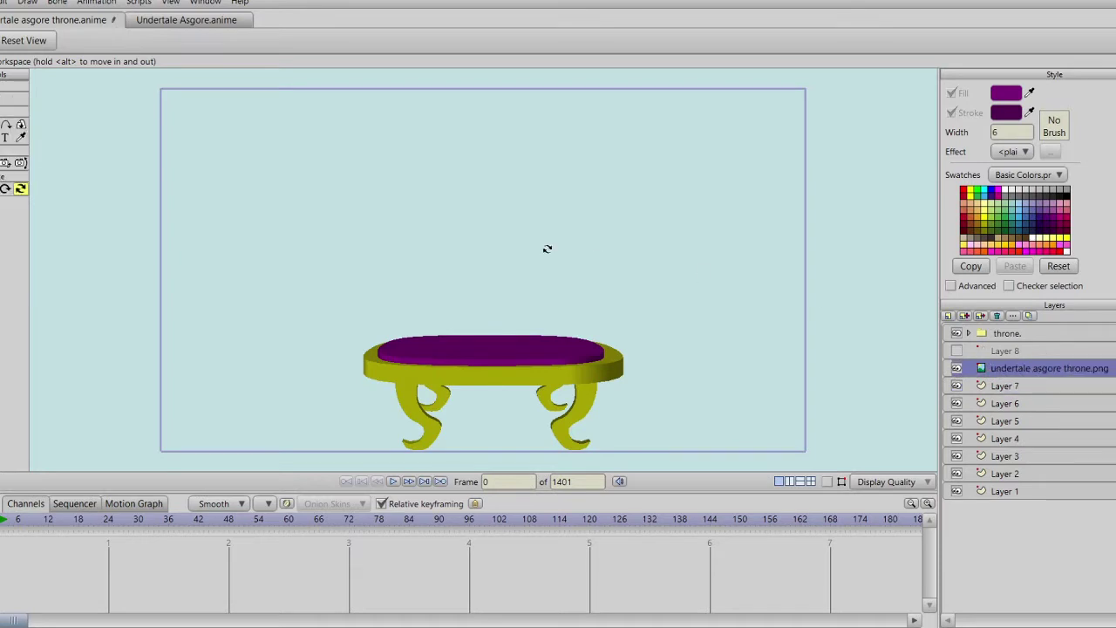
{"action": "key", "text": "m"}
{"action": "left_click", "coordinate": [430, 43]}
{"action": "left_click", "coordinate": [209, 43]}
{"action": "left_click_drag", "start_coordinate": [492, 270], "coordinate": [434, 305]}
Step: Study the throne's scrolled armrests in the reference image, and select Layer 7 for drawing with the Blob Brush
{"action": "scroll", "coordinate": [434, 305], "scroll_direction": "up", "scroll_amount": 4}
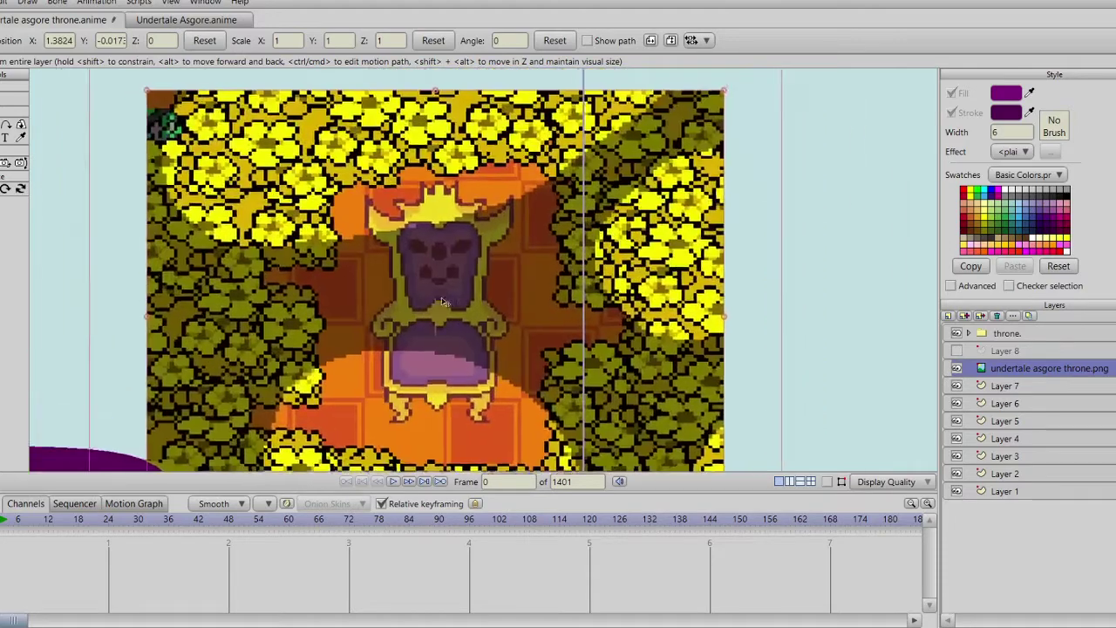
{"action": "scroll", "coordinate": [432, 306], "scroll_direction": "up", "scroll_amount": 3}
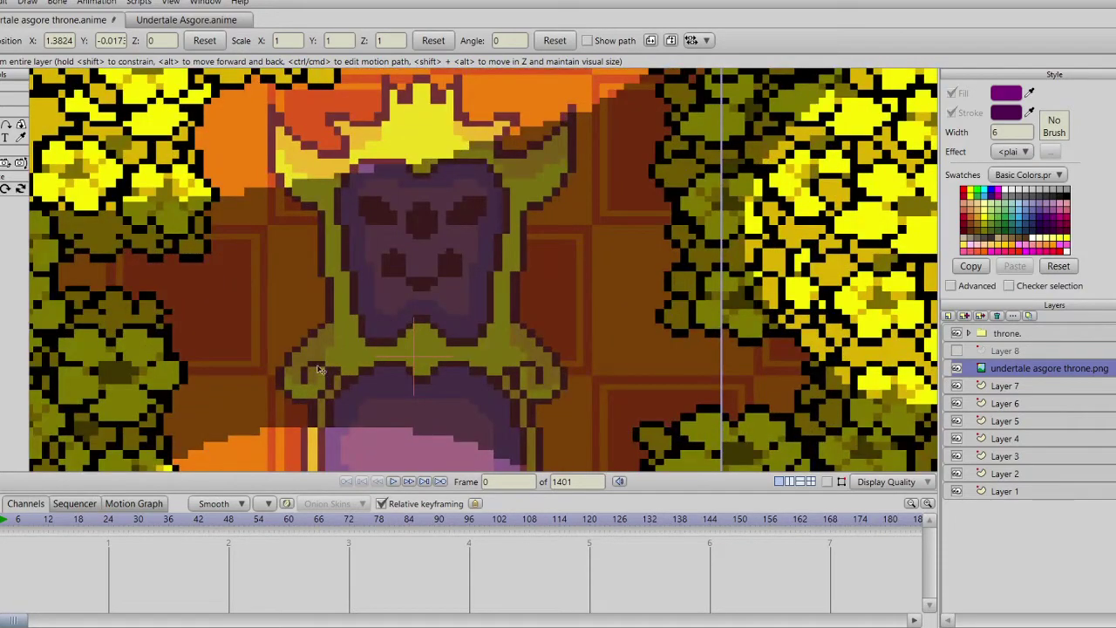
{"action": "scroll", "coordinate": [412, 420], "scroll_direction": "down", "scroll_amount": 8}
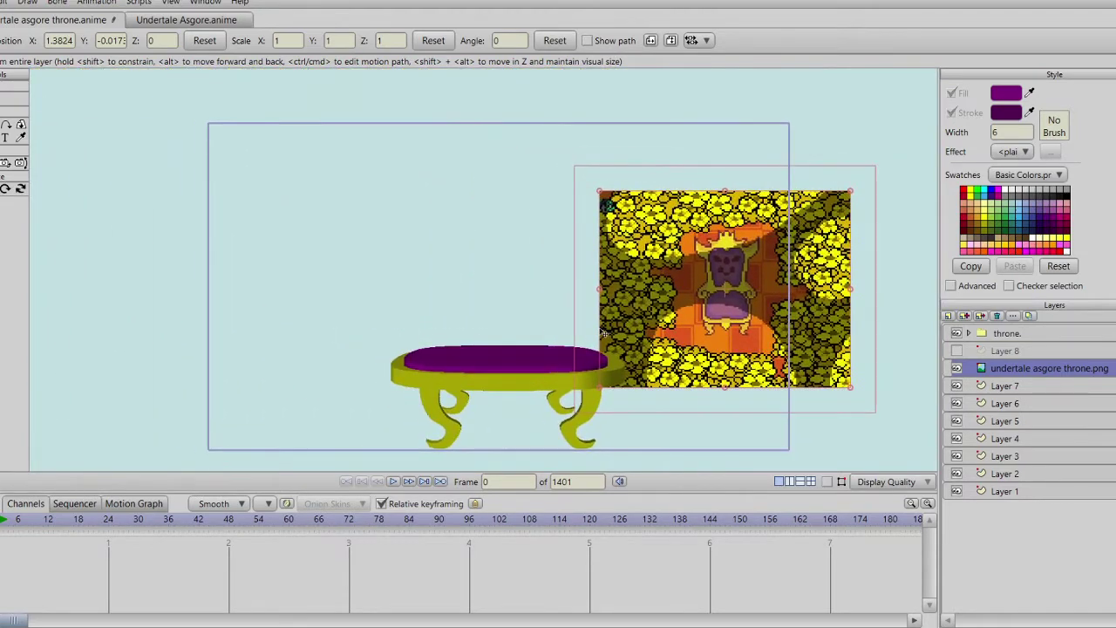
{"action": "left_click", "coordinate": [1010, 390]}
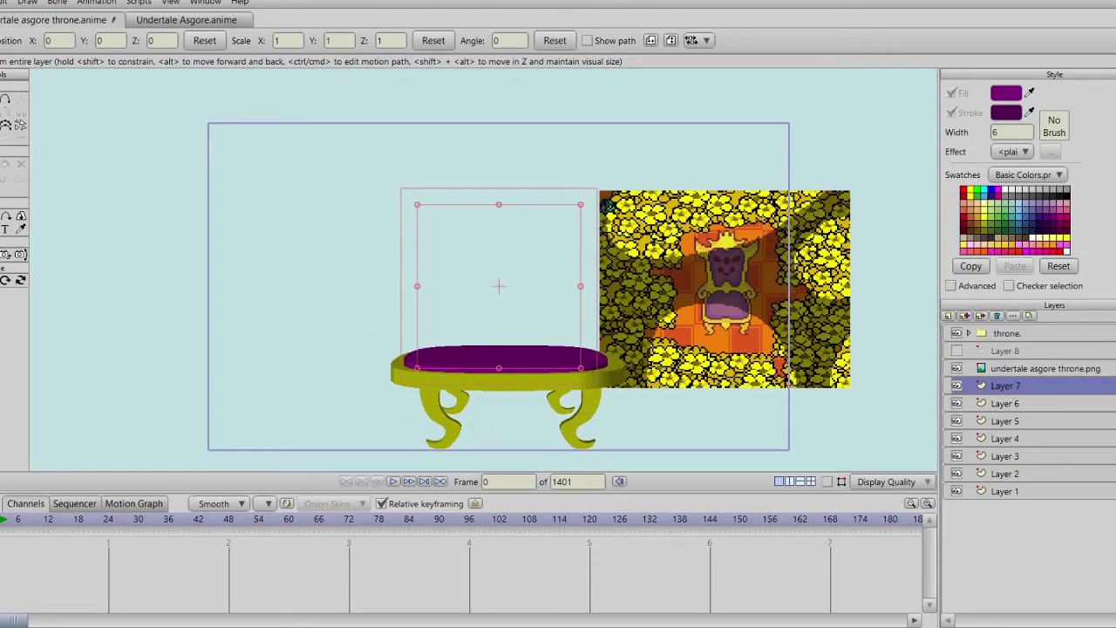
{"action": "key", "text": "f"}
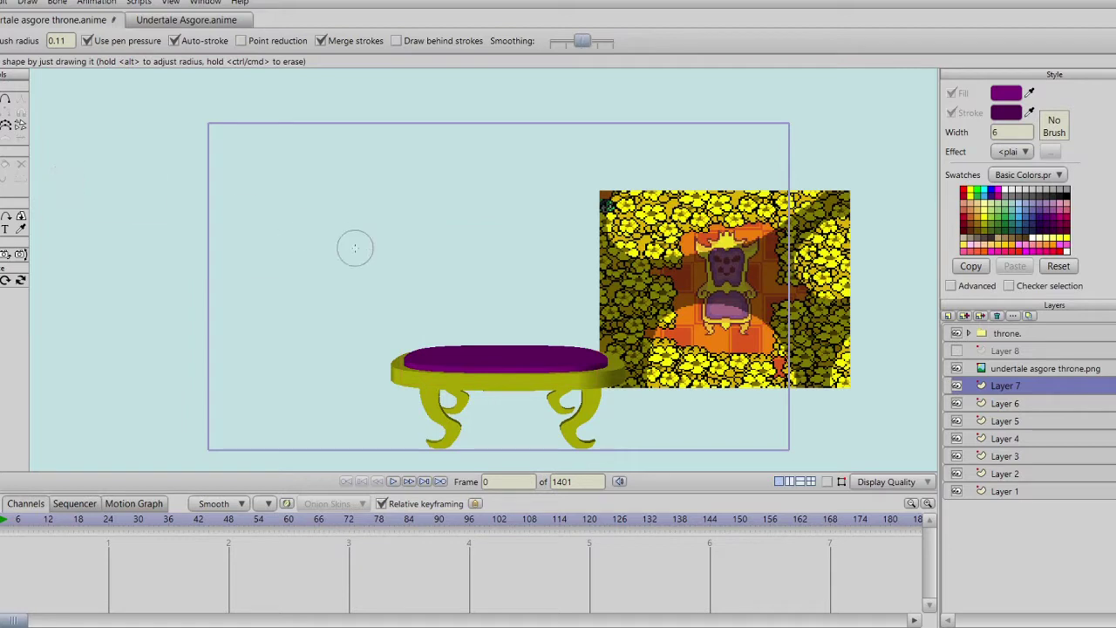
Step: Try to draw a purple curled armrest shape beside the seat on Layer 7
{"action": "mouse_move", "coordinate": [302, 276]}
{"action": "left_mouse_down"}
{"action": "mouse_move", "coordinate": [302, 259]}
{"action": "mouse_move", "coordinate": [341, 250]}
{"action": "mouse_move", "coordinate": [357, 292]}
{"action": "mouse_move", "coordinate": [347, 330]}
{"action": "mouse_move", "coordinate": [314, 358]}
{"action": "mouse_move", "coordinate": [278, 360]}
{"action": "mouse_move", "coordinate": [214, 324]}
{"action": "mouse_move", "coordinate": [198, 231]}
{"action": "mouse_move", "coordinate": [212, 156]}
{"action": "mouse_move", "coordinate": [288, 54]}
{"action": "mouse_move", "coordinate": [305, 2]}
{"action": "left_mouse_up"}
{"action": "scroll", "coordinate": [444, 249], "scroll_direction": "up", "scroll_amount": 4}
{"action": "left_click_drag", "start_coordinate": [497, 275], "coordinate": [132, 232]}
{"action": "scroll", "coordinate": [261, 260], "scroll_direction": "up", "scroll_amount": 5}
{"action": "scroll", "coordinate": [278, 264], "scroll_direction": "down", "scroll_amount": 5}
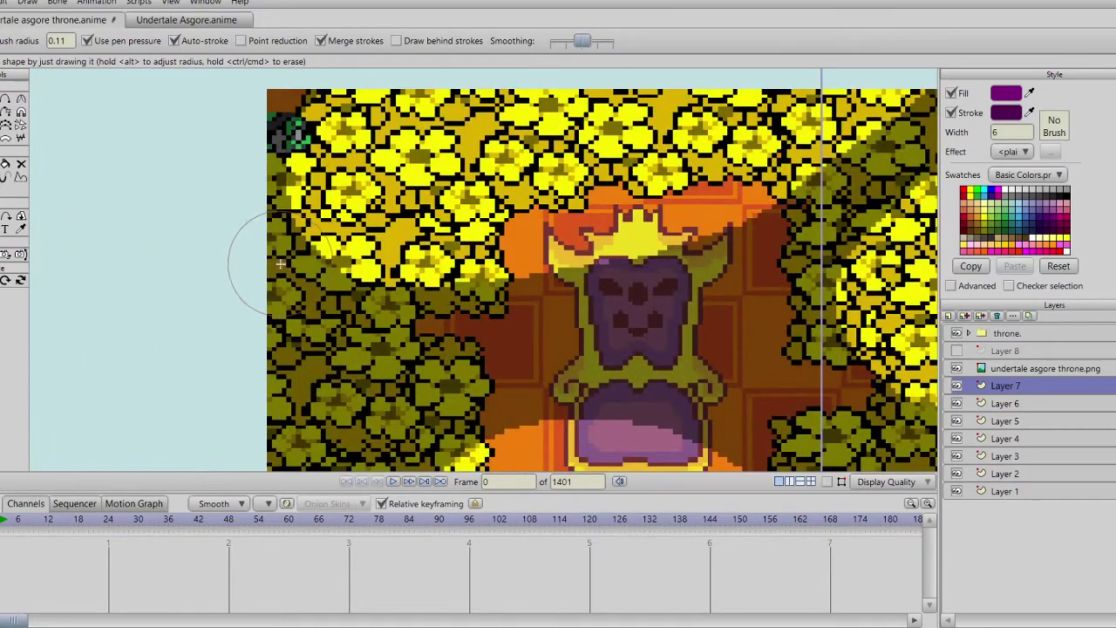
{"action": "scroll", "coordinate": [426, 256], "scroll_direction": "up", "scroll_amount": 2}
{"action": "scroll", "coordinate": [428, 262], "scroll_direction": "down", "scroll_amount": 2}
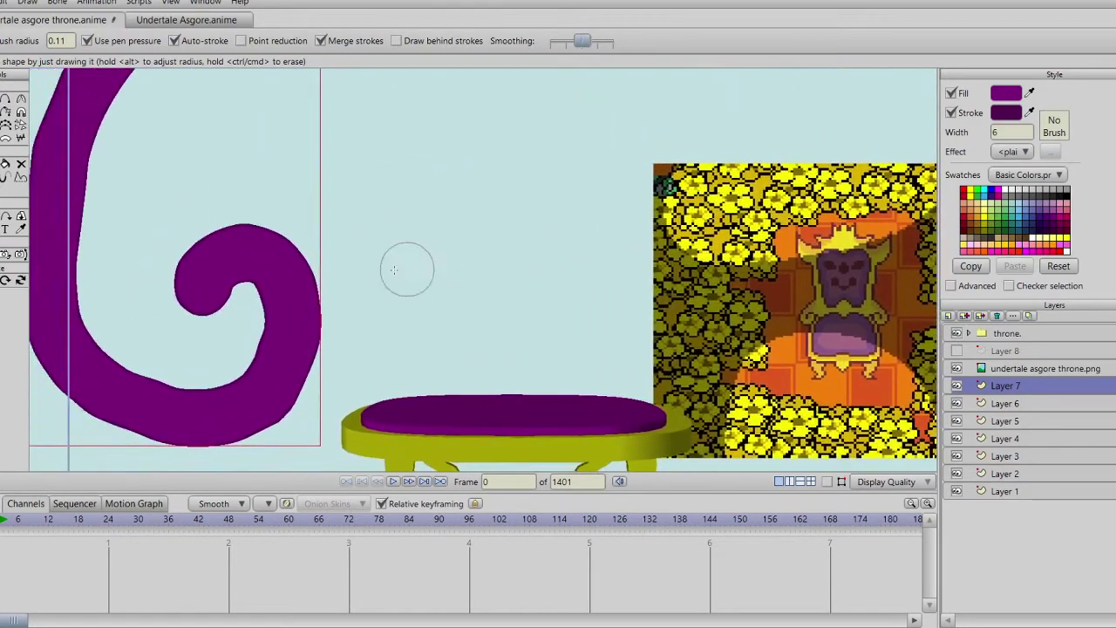
{"action": "scroll", "coordinate": [573, 269], "scroll_direction": "up", "scroll_amount": 1}
{"action": "scroll", "coordinate": [502, 271], "scroll_direction": "down", "scroll_amount": 3}
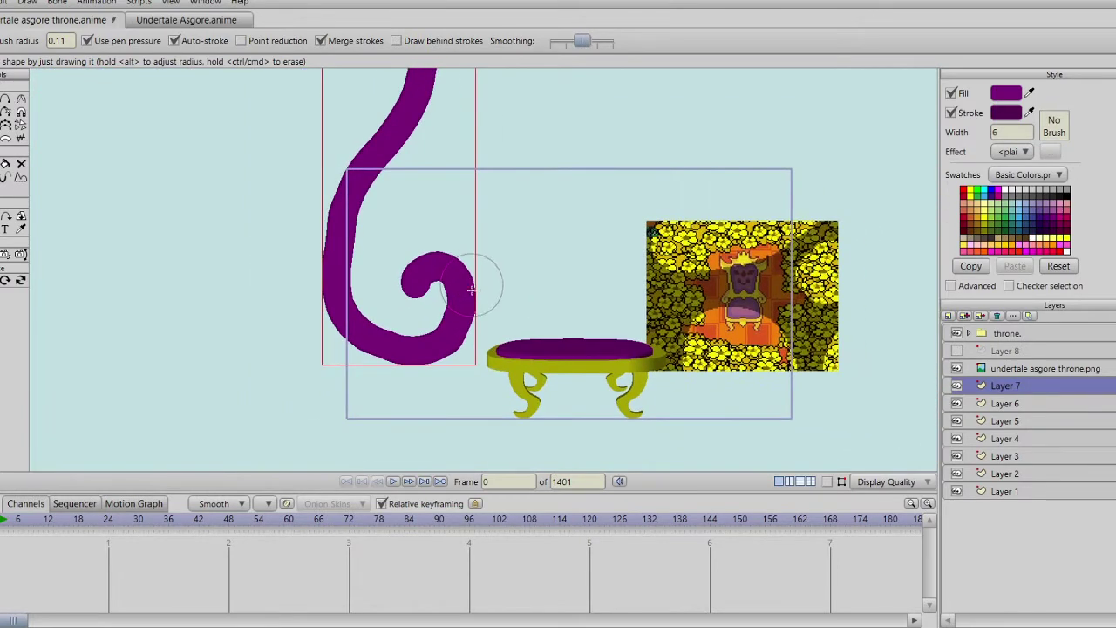
{"action": "key", "text": "Delete"}
{"action": "mouse_move", "coordinate": [416, 326]}
{"action": "left_mouse_down"}
{"action": "mouse_move", "coordinate": [452, 311]}
{"action": "mouse_move", "coordinate": [443, 361]}
{"action": "left_mouse_up"}
{"action": "key", "text": "Delete"}
Step: Draw a purple armrest post beside the seat, with a straight upper part and an inward curl at its lower end
{"action": "mouse_move", "coordinate": [418, 300]}
{"action": "left_mouse_down"}
{"action": "mouse_move", "coordinate": [452, 295]}
{"action": "mouse_move", "coordinate": [464, 322]}
{"action": "mouse_move", "coordinate": [447, 353]}
{"action": "mouse_move", "coordinate": [410, 356]}
{"action": "mouse_move", "coordinate": [377, 320]}
{"action": "mouse_move", "coordinate": [374, 284]}
{"action": "mouse_move", "coordinate": [427, 184]}
{"action": "mouse_move", "coordinate": [433, 78]}
{"action": "left_mouse_up"}
{"action": "key", "text": "ctrl+z"}
{"action": "scroll", "coordinate": [445, 209], "scroll_direction": "down", "scroll_amount": 2}
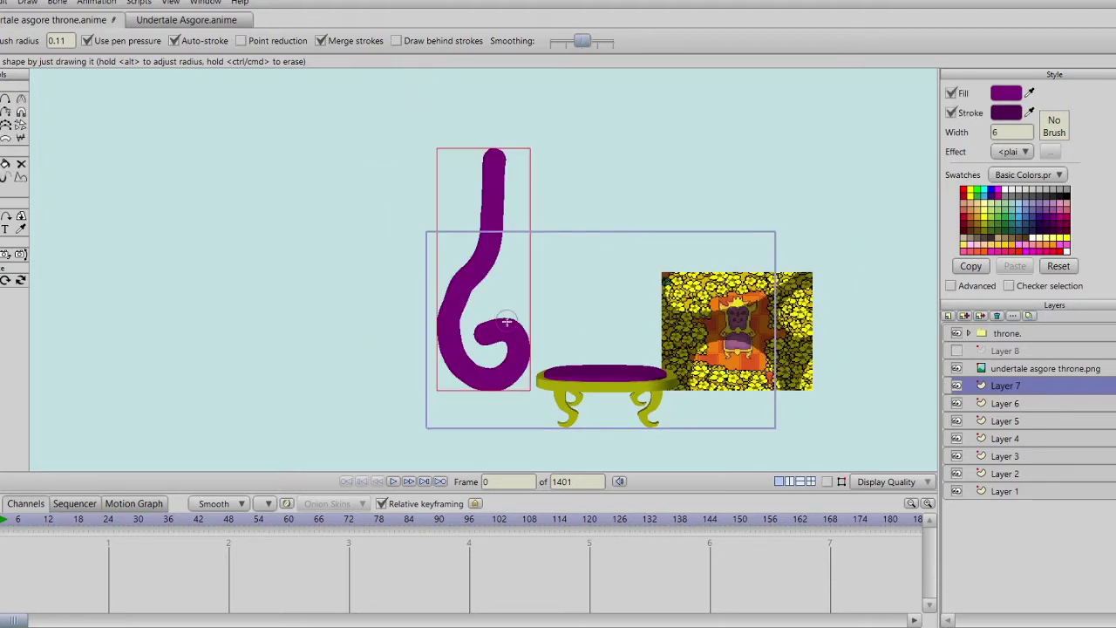
{"action": "scroll", "coordinate": [510, 321], "scroll_direction": "up", "scroll_amount": 3}
{"action": "left_click_drag", "start_coordinate": [511, 319], "coordinate": [439, 261]}
{"action": "scroll", "coordinate": [511, 339], "scroll_direction": "up", "scroll_amount": 5}
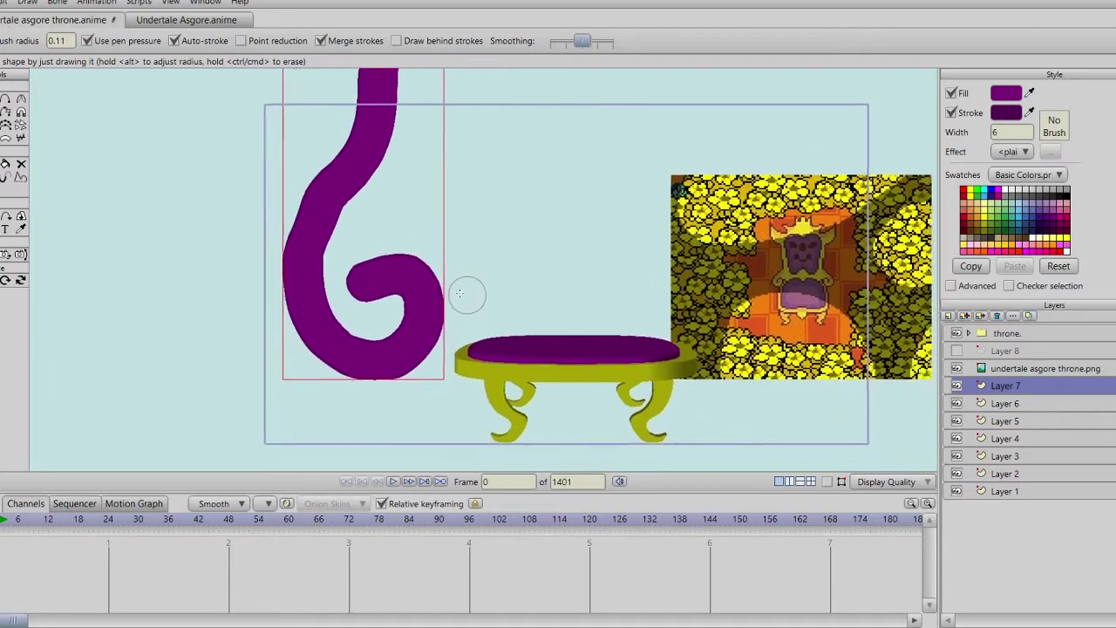
{"action": "scroll", "coordinate": [344, 304], "scroll_direction": "down", "scroll_amount": 5}
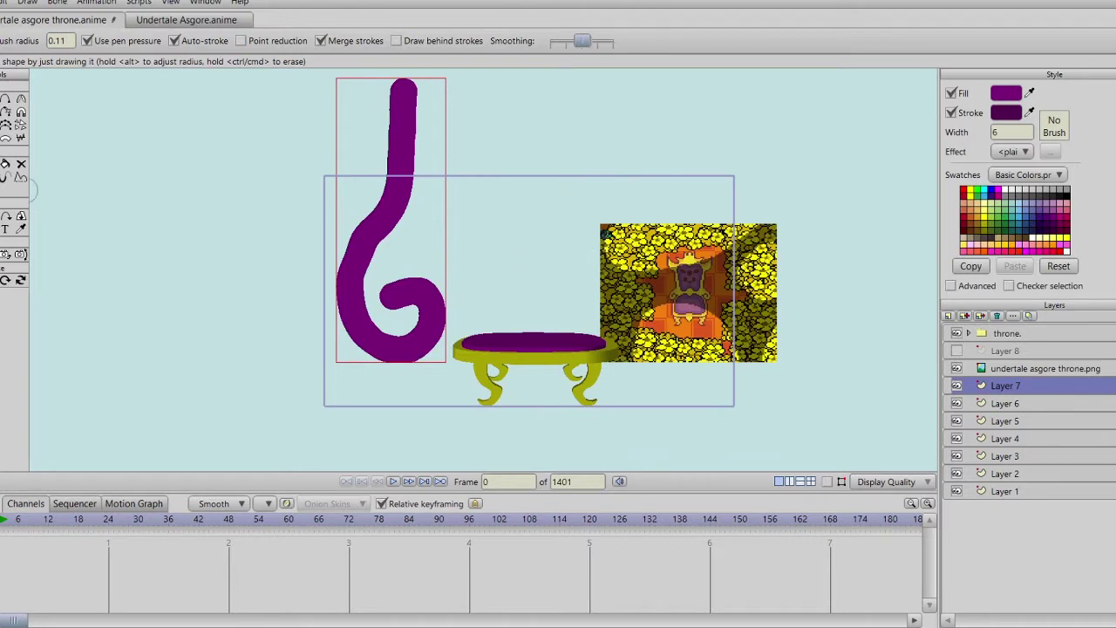
Step: Move the curled armrest shape down to X -1.1971, Y 0.0518
{"action": "left_click", "coordinate": [0, 164]}
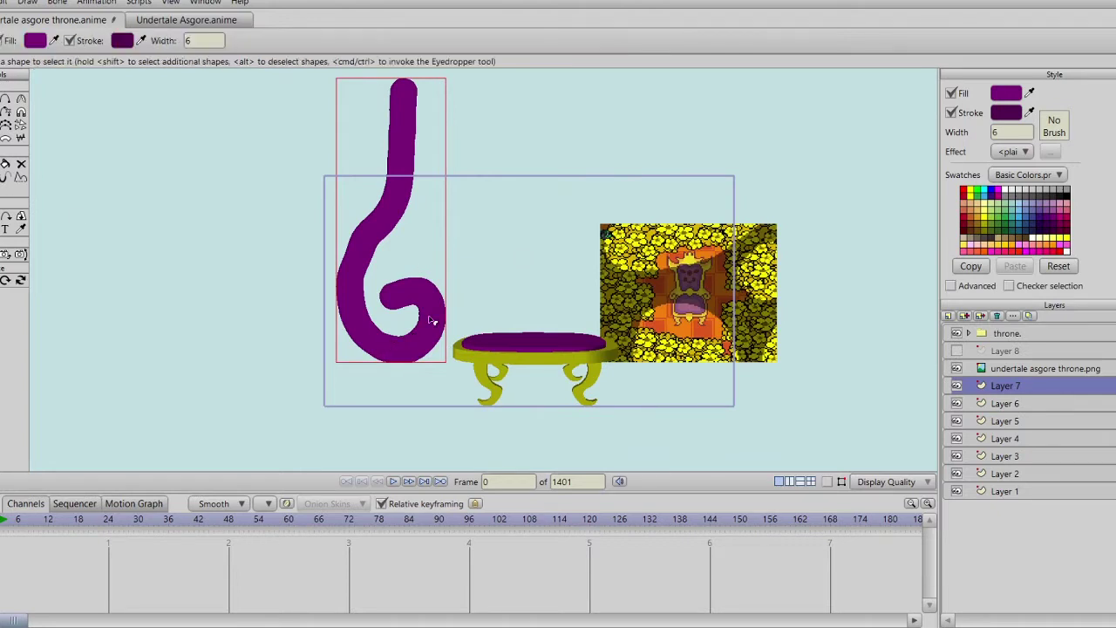
{"action": "left_click", "coordinate": [6, 99]}
{"action": "left_click_drag", "start_coordinate": [376, 298], "coordinate": [444, 362]}
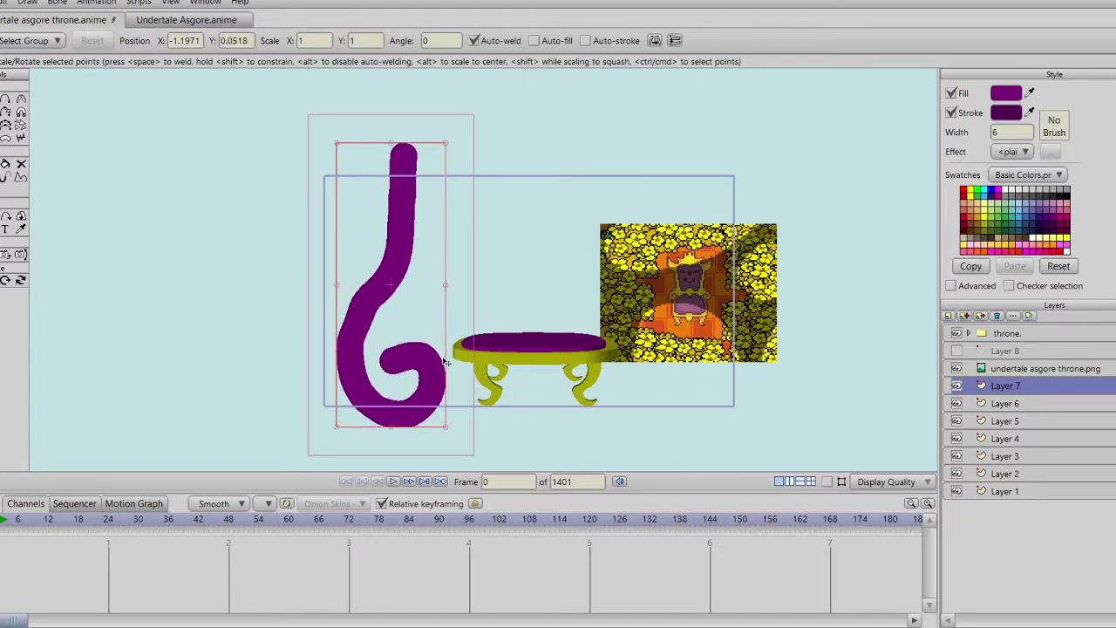
Step: Set Layer 7's 3D conversion to Extrude without silhouette, material or crease edges, and move its shape to X -1.2026, Y 0.1442
{"action": "double_click", "coordinate": [997, 386]}
{"action": "left_click", "coordinate": [801, 44]}
{"action": "left_click", "coordinate": [802, 73]}
{"action": "left_click", "coordinate": [816, 101]}
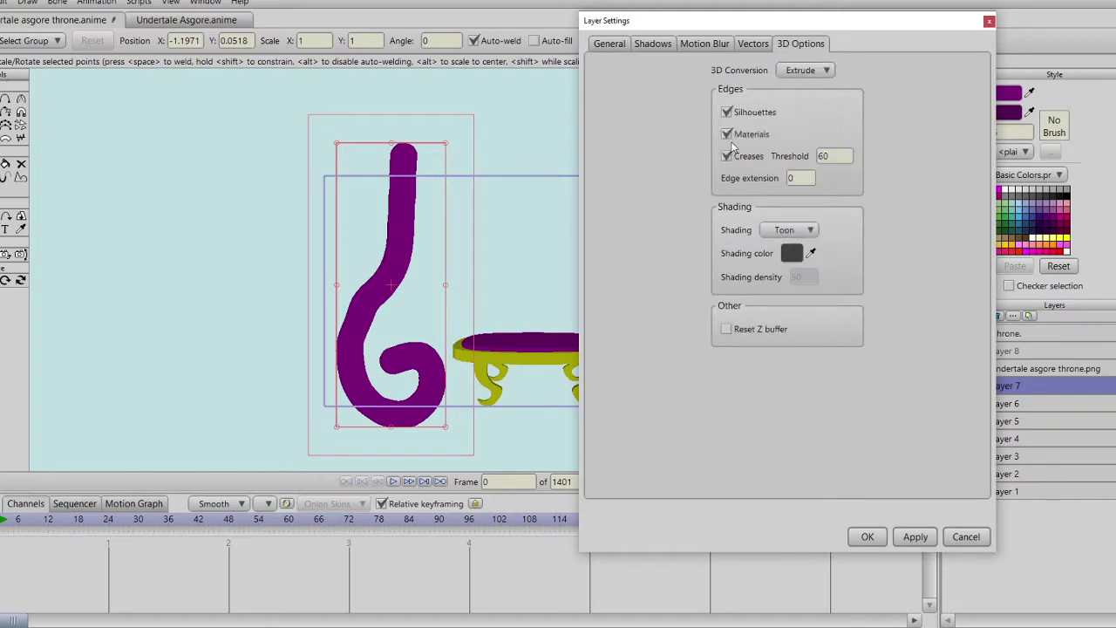
{"action": "left_click", "coordinate": [726, 112]}
{"action": "left_click", "coordinate": [726, 133]}
{"action": "left_click", "coordinate": [726, 155]}
{"action": "left_click", "coordinate": [918, 538]}
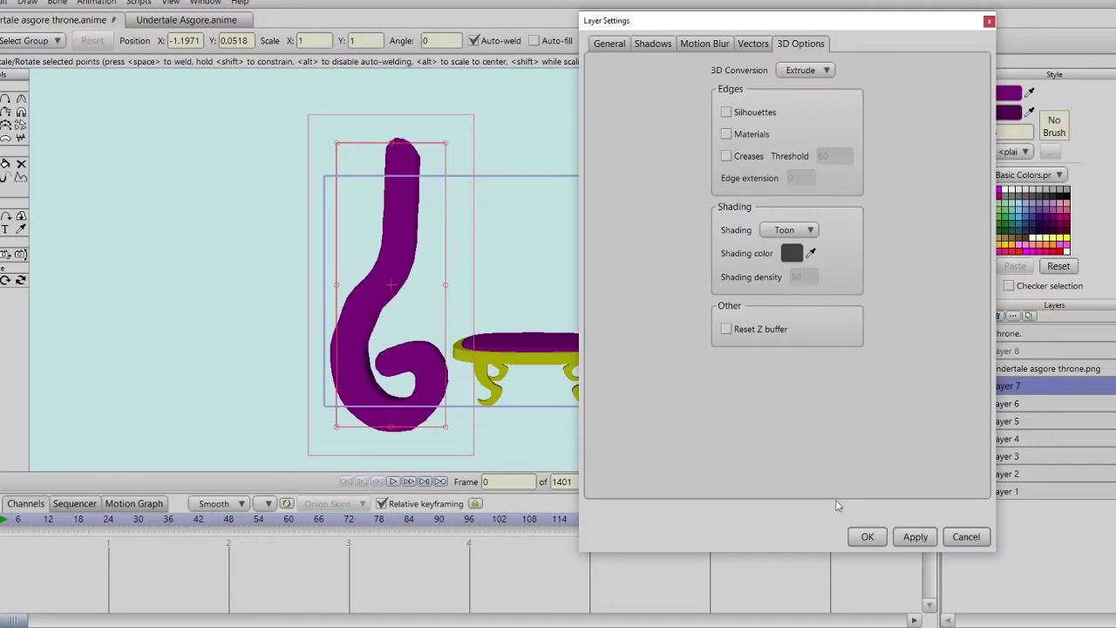
{"action": "left_click", "coordinate": [863, 536]}
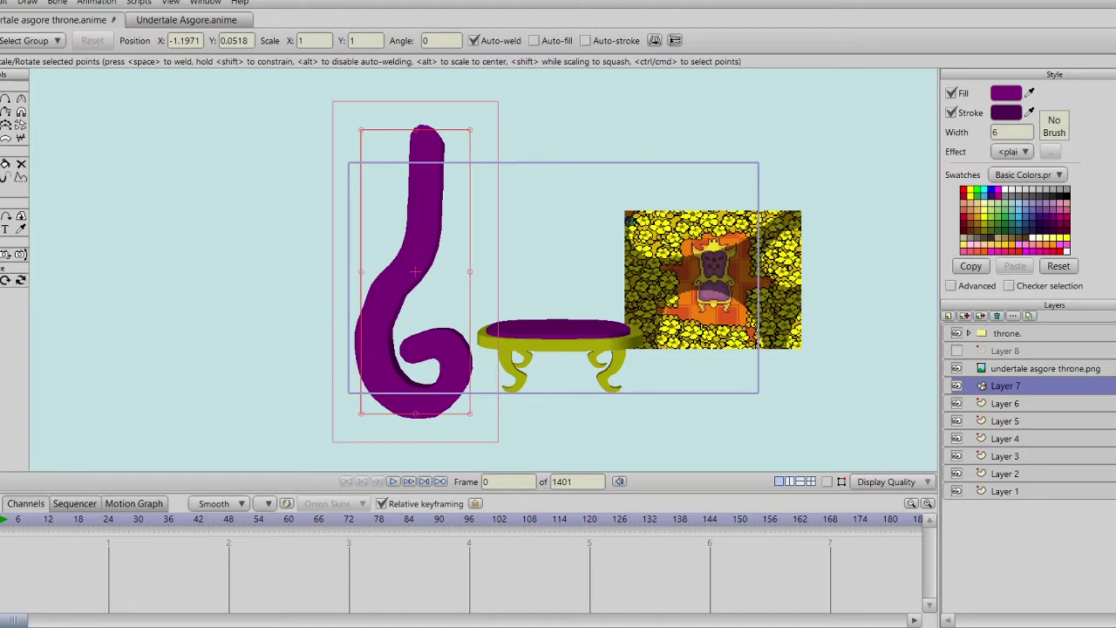
{"action": "mouse_move", "coordinate": [434, 283]}
{"action": "left_mouse_down"}
{"action": "mouse_move", "coordinate": [544, 283]}
{"action": "mouse_move", "coordinate": [430, 277]}
{"action": "left_mouse_up"}
Step: Try to duplicate the extruded armrest shape and place the copy on the opposite side of the seat
{"action": "key", "text": "ctrl+c"}
{"action": "key", "text": "ctrl+v"}
{"action": "left_click_drag", "start_coordinate": [434, 286], "coordinate": [667, 288]}
{"action": "key", "text": "ctrl+z"}
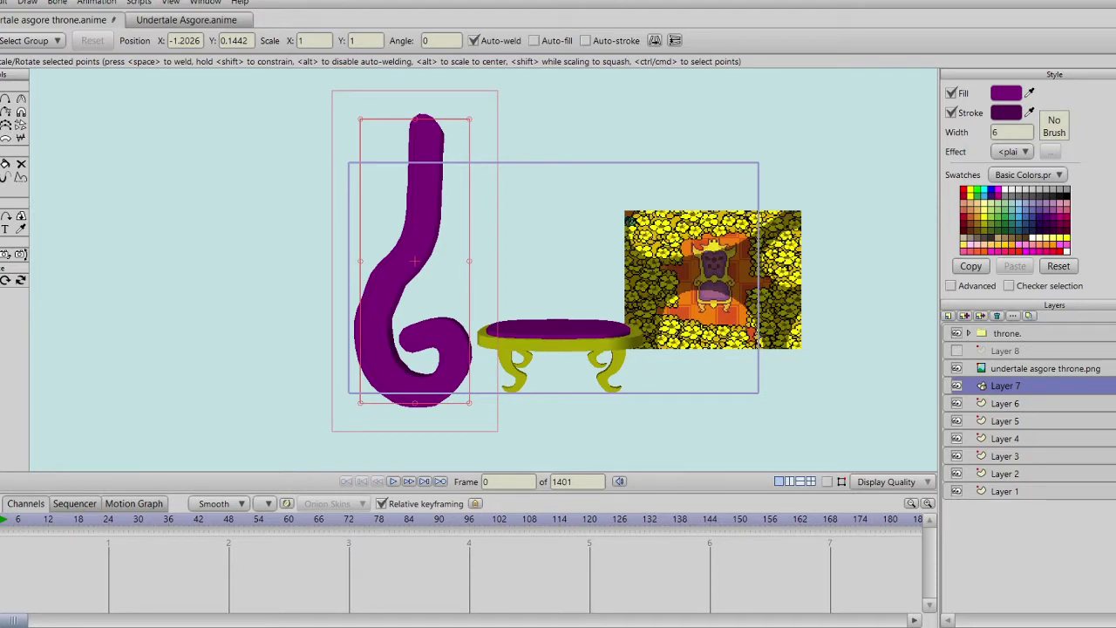
Step: Rename Layer 7, which holds the curled armrest shape, as "throne." in its layer settings
{"action": "left_click_drag", "start_coordinate": [195, 218], "coordinate": [157, 187]}
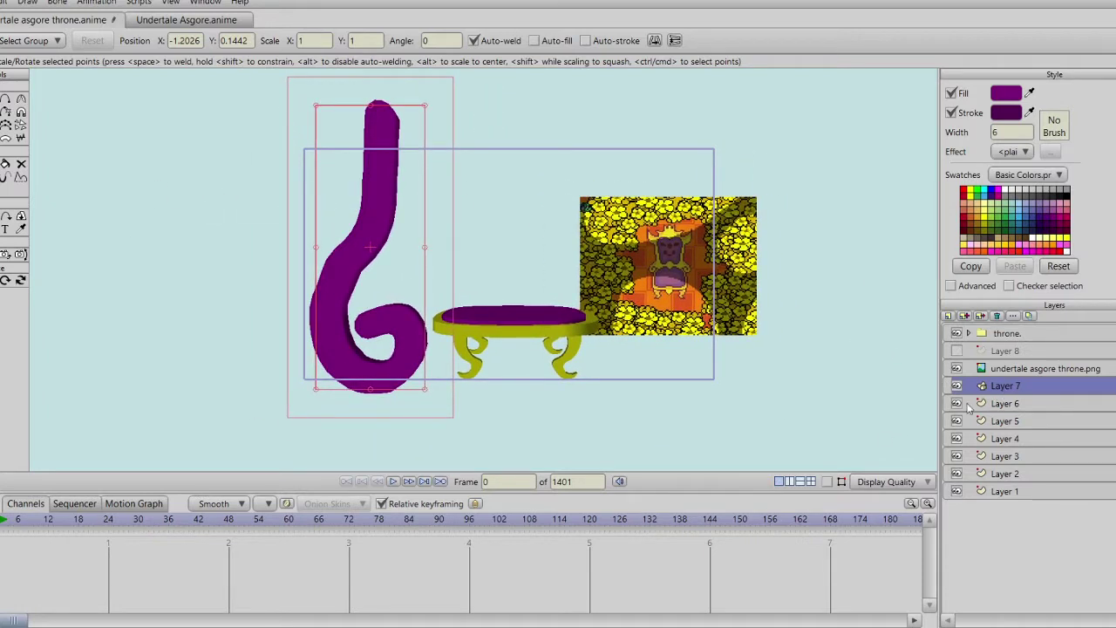
{"action": "double_click", "coordinate": [1009, 393]}
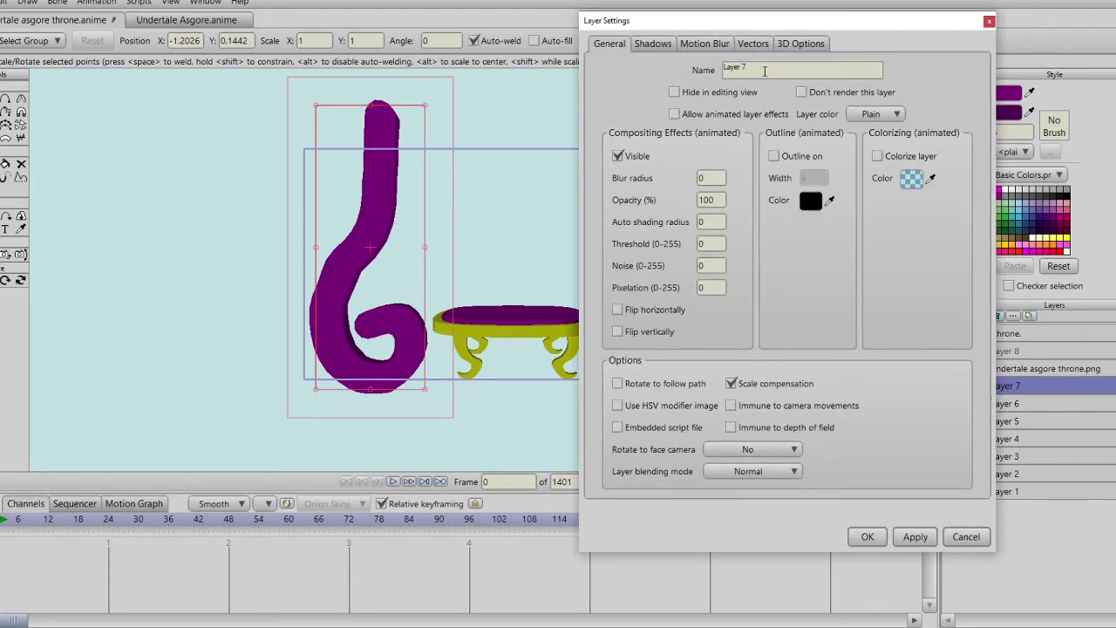
{"action": "left_click", "coordinate": [778, 214]}
{"action": "left_click", "coordinate": [1042, 331]}
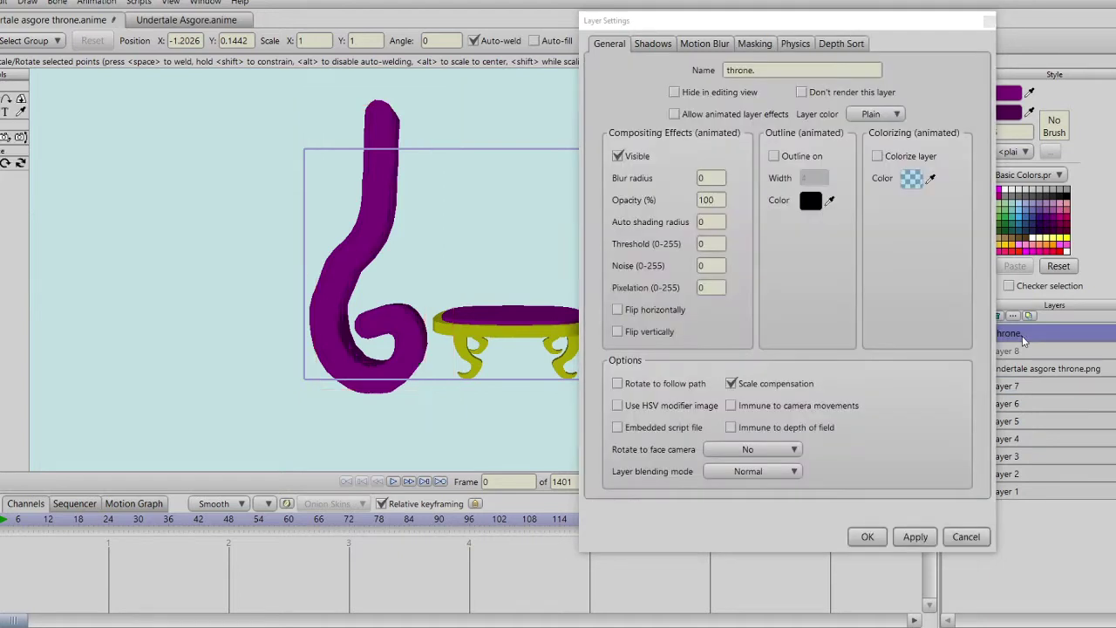
{"action": "double_click", "coordinate": [787, 68]}
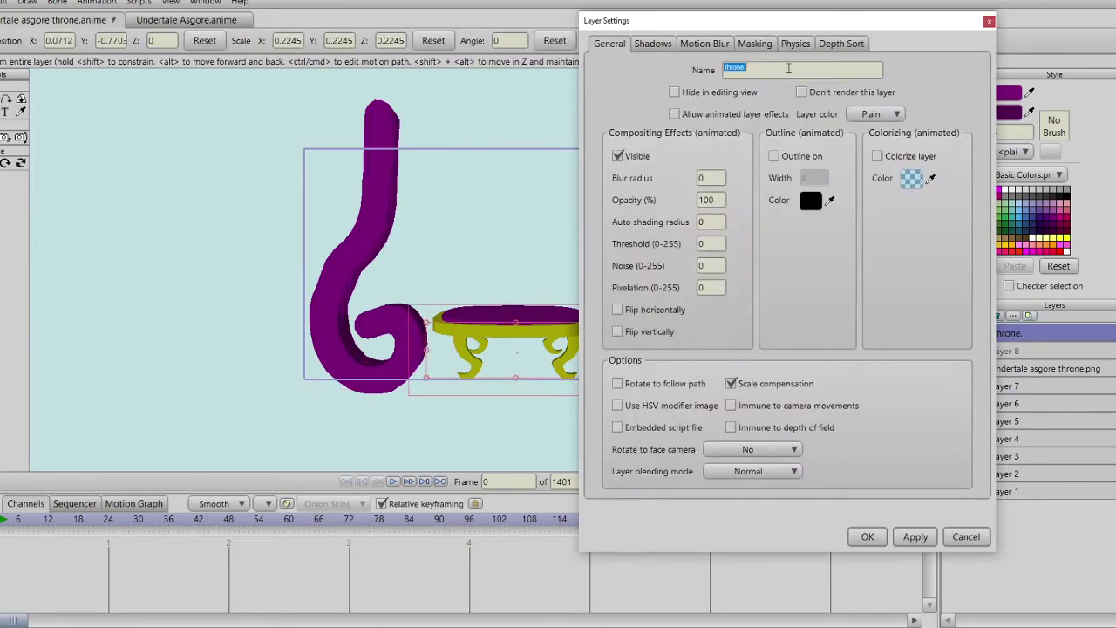
{"action": "left_click", "coordinate": [1037, 388]}
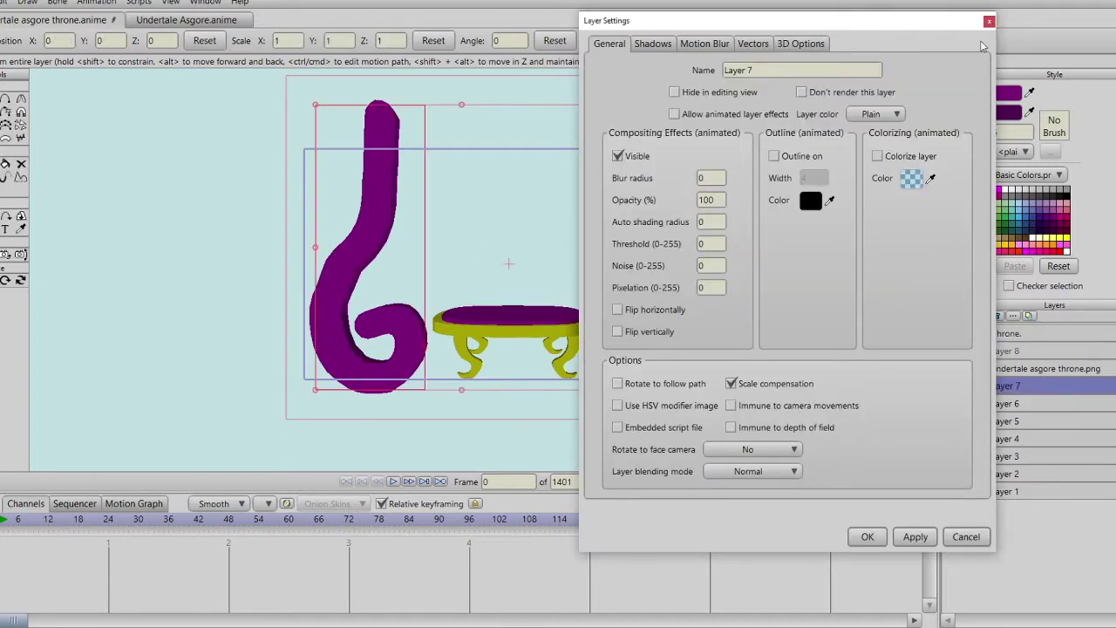
{"action": "left_click_drag", "start_coordinate": [907, 23], "coordinate": [751, 22]}
{"action": "left_click", "coordinate": [957, 388]}
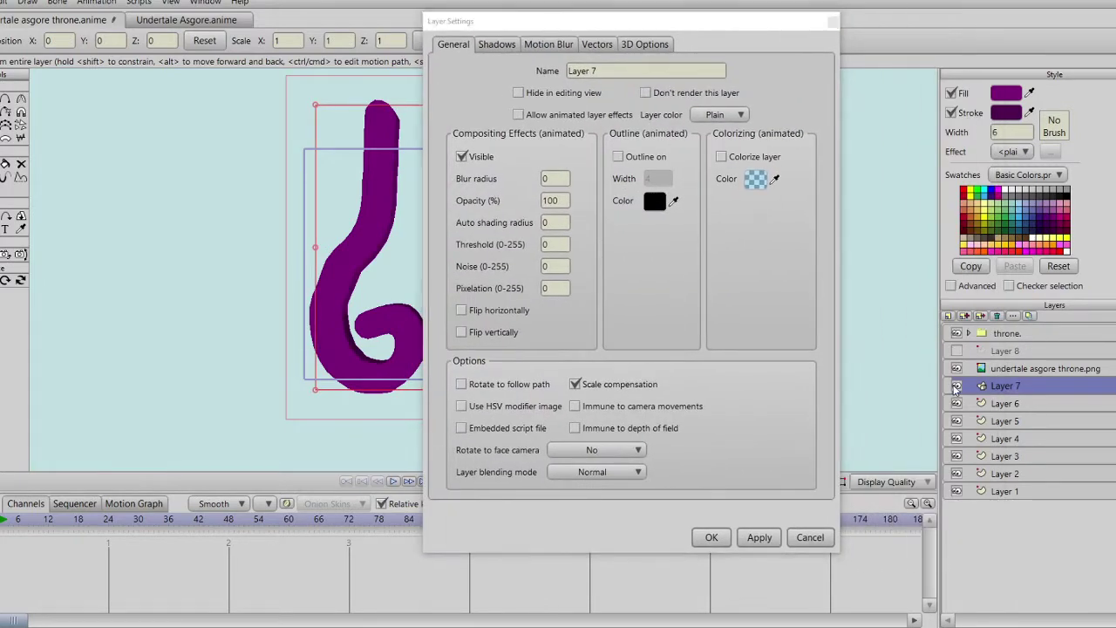
{"action": "left_click", "coordinate": [643, 33]}
{"action": "left_click_drag", "start_coordinate": [644, 33], "coordinate": [775, 55]}
{"action": "type", "text": "throne"}
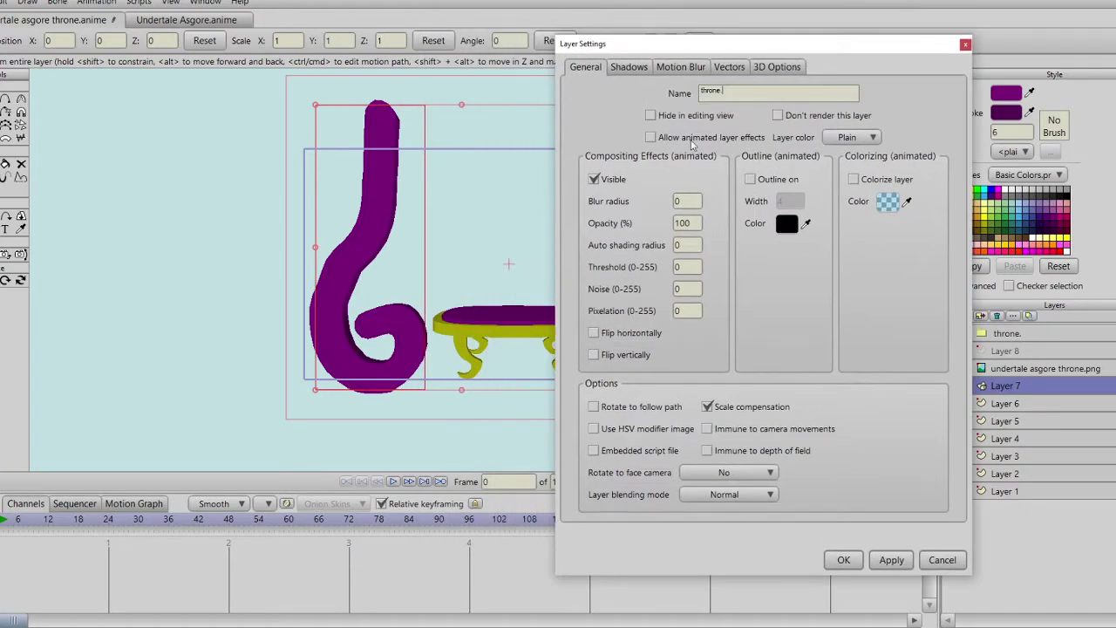
{"action": "left_click", "coordinate": [892, 560]}
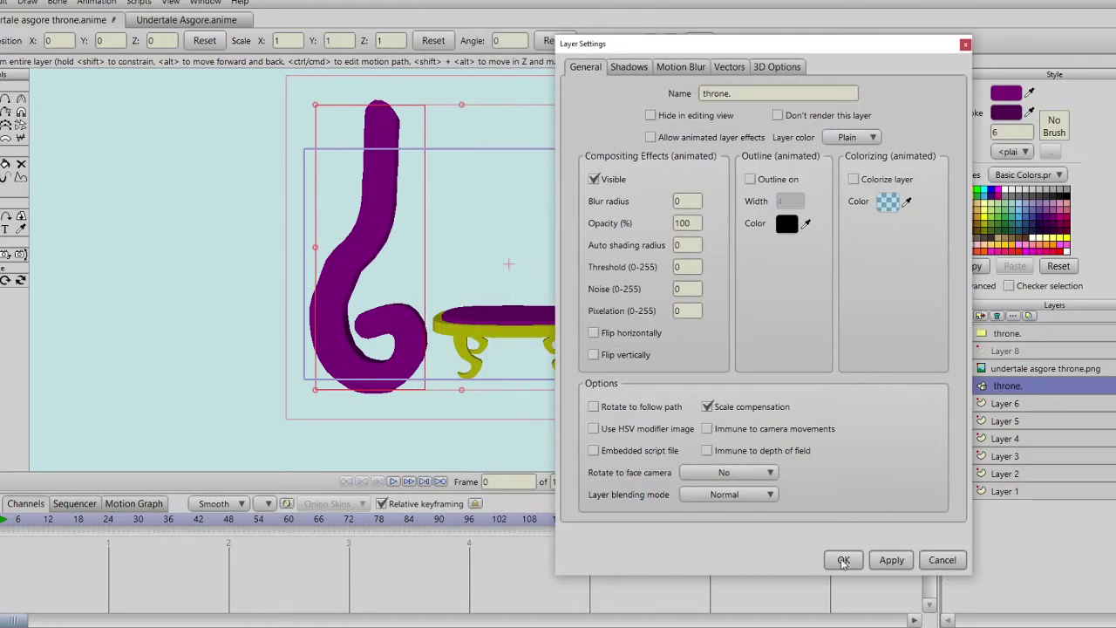
{"action": "left_click", "coordinate": [843, 560]}
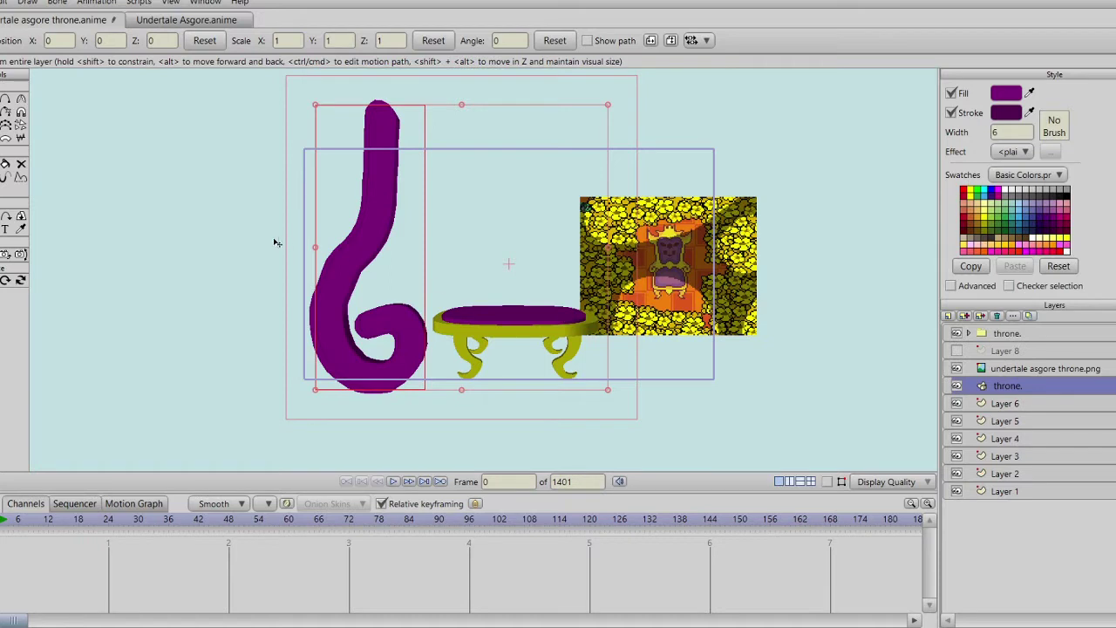
Step: Recolor the curled armrest's fill and stroke by sampling the olive-yellow style from the seat's leg with the Eyedropper
{"action": "left_click_drag", "start_coordinate": [406, 331], "coordinate": [508, 342]}
{"action": "key", "text": "q"}
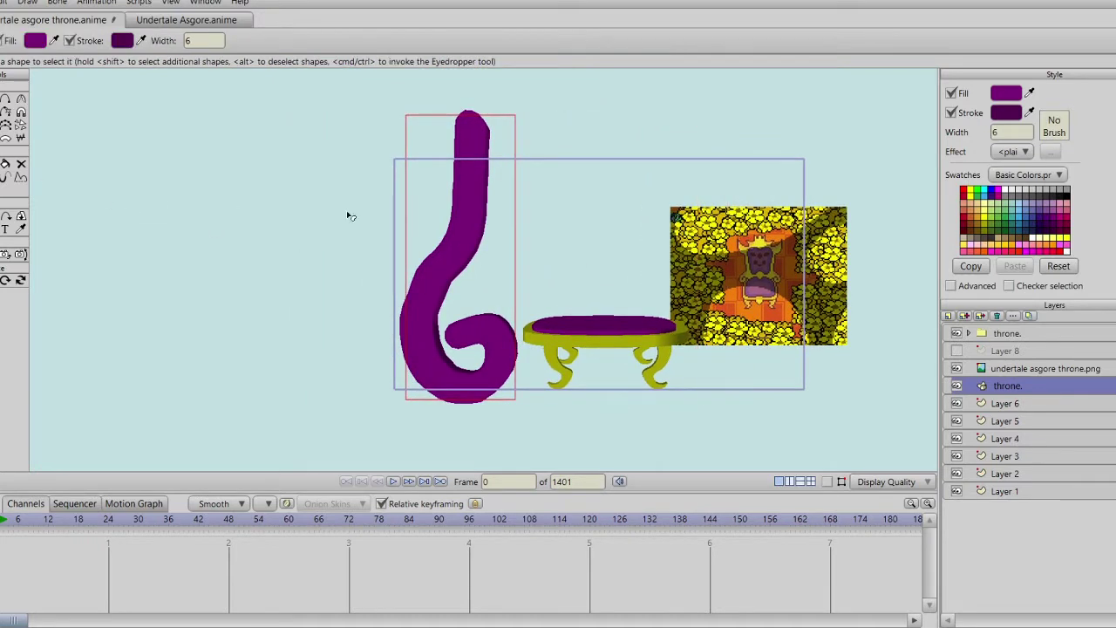
{"action": "key", "text": "i"}
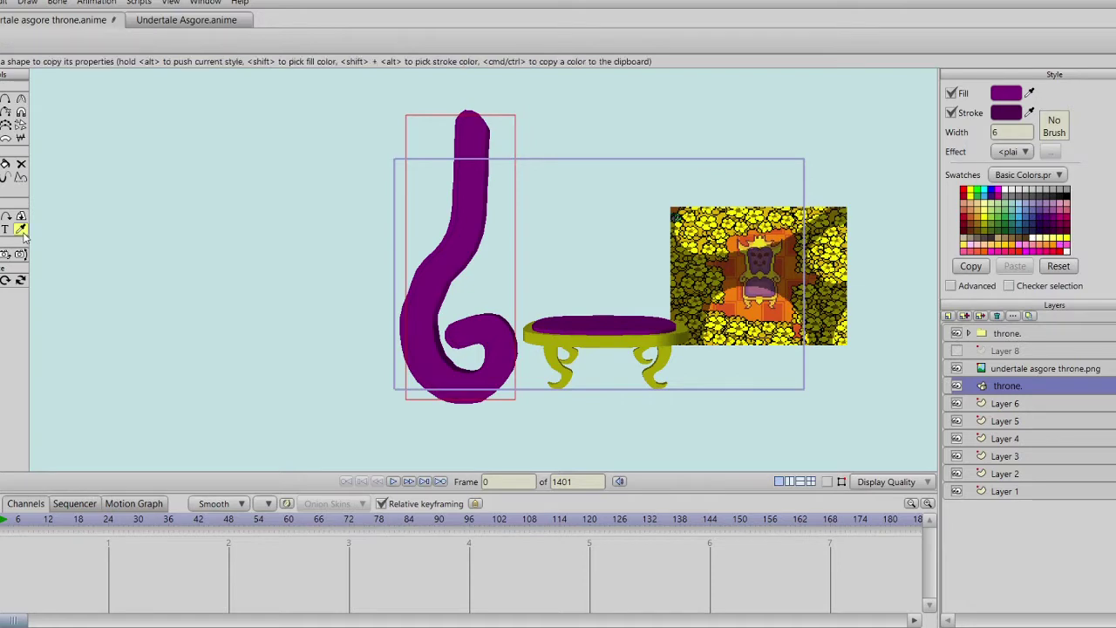
{"action": "left_click", "coordinate": [669, 360]}
{"action": "left_click_drag", "start_coordinate": [407, 264], "coordinate": [330, 220]}
{"action": "scroll", "coordinate": [530, 360], "scroll_direction": "up", "scroll_amount": 2}
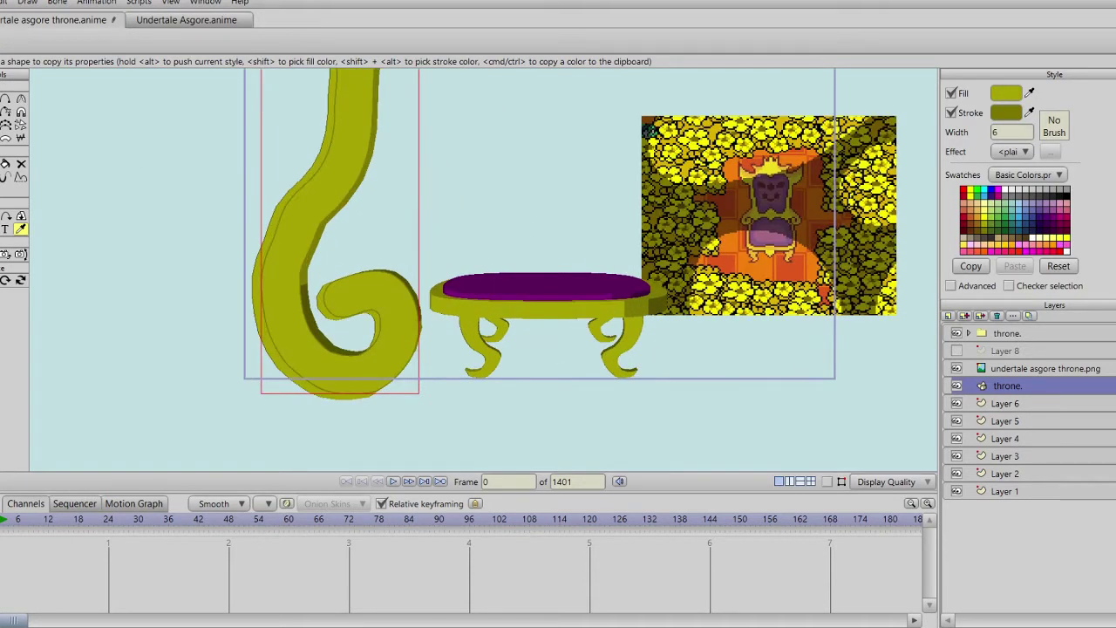
Step: Add "Right" in front of the armrest layer's name so it reads "Right throne."
{"action": "double_click", "coordinate": [1011, 387]}
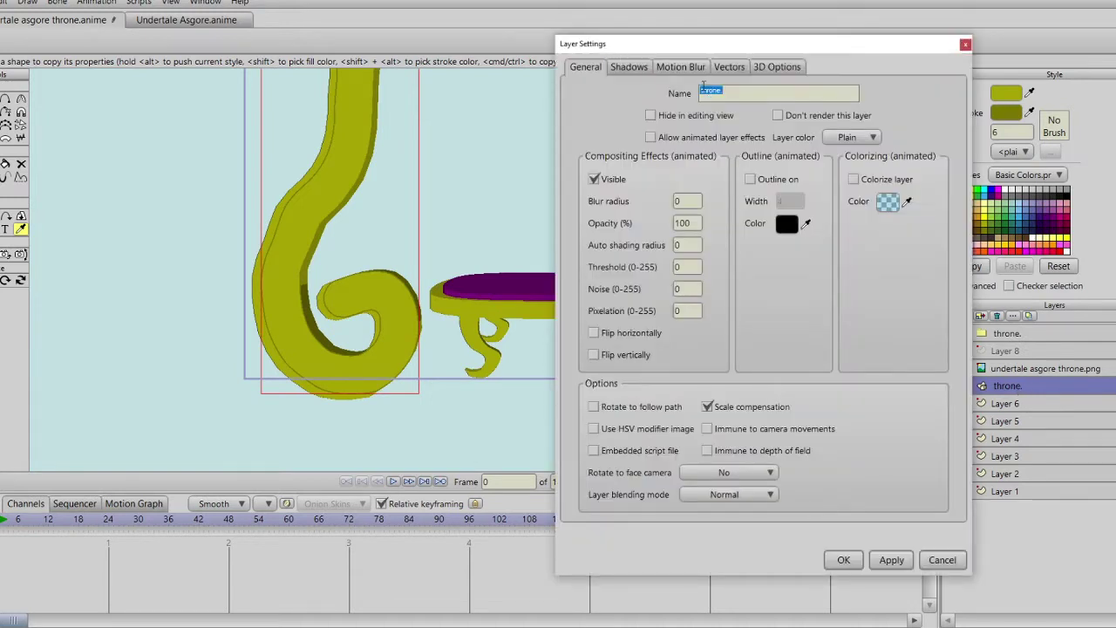
{"action": "left_click", "coordinate": [723, 92]}
{"action": "type", "text": "R"}
{"action": "type", "text": " lip"}
{"action": "type", "text": "ht"}
{"action": "key", "text": "Return"}
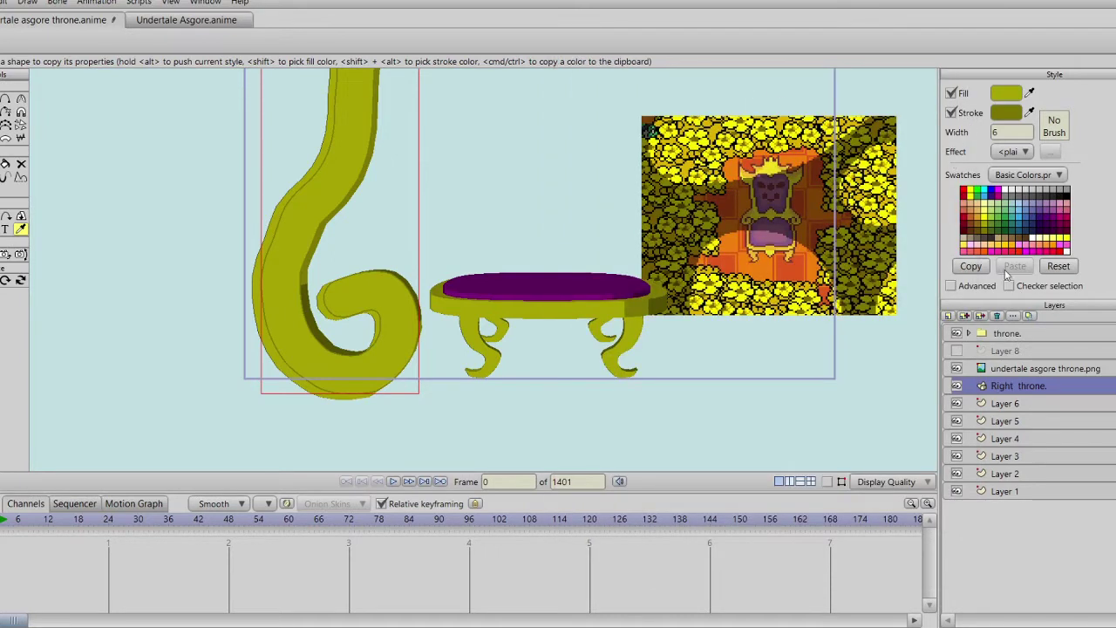
{"action": "left_click", "coordinate": [964, 316]}
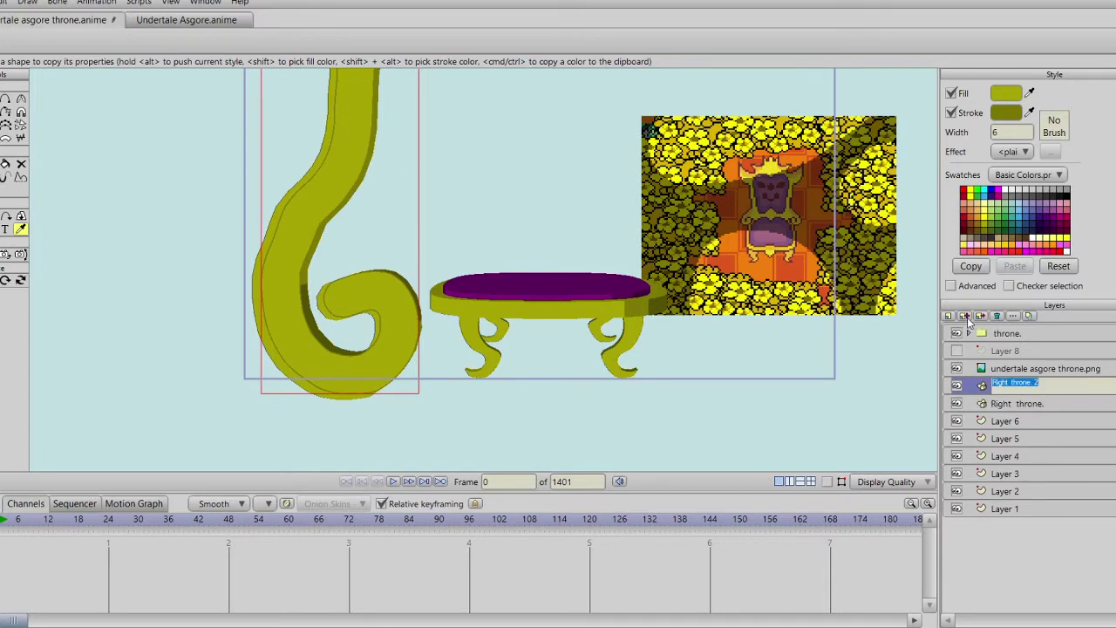
{"action": "left_click", "coordinate": [1046, 382]}
{"action": "key", "text": "BackSpace"}
{"action": "left_click_drag", "start_coordinate": [1014, 382], "coordinate": [990, 382]}
{"action": "left_click", "coordinate": [1046, 390]}
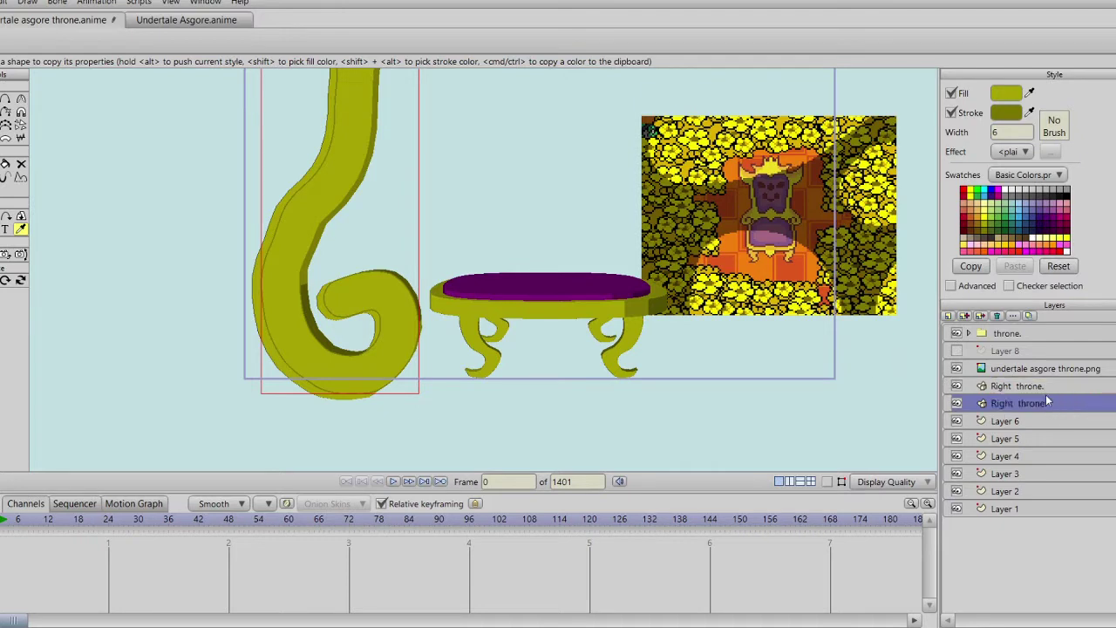
{"action": "left_click", "coordinate": [997, 316]}
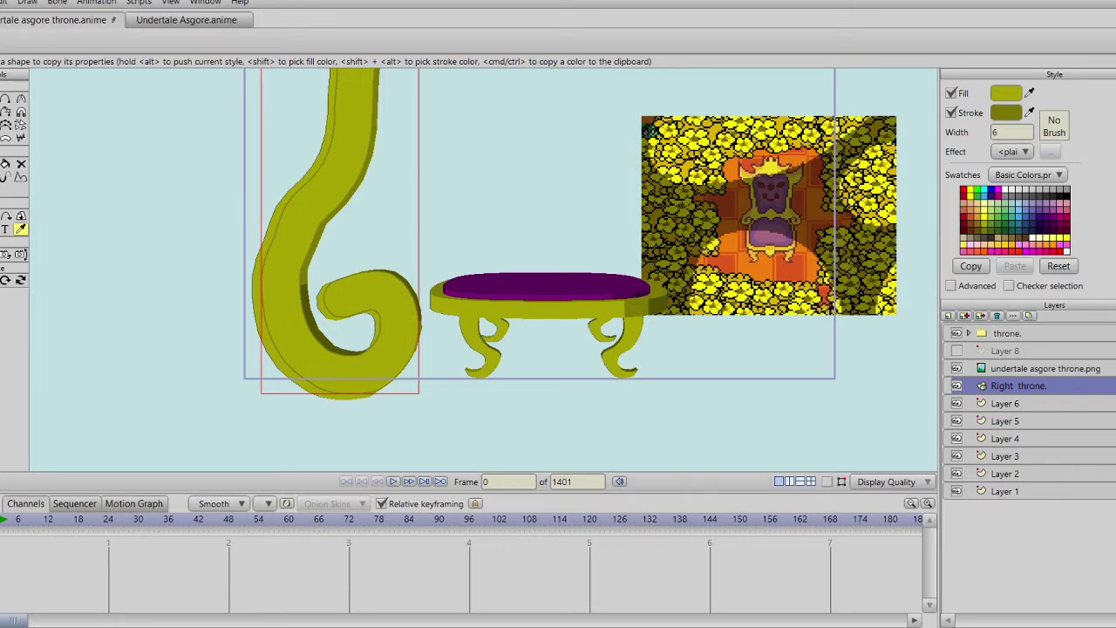
Step: Move all points of the curled armrest horizontally over the middle of the seat, to X 0.1107, Y 0.1442
{"action": "key", "text": "m"}
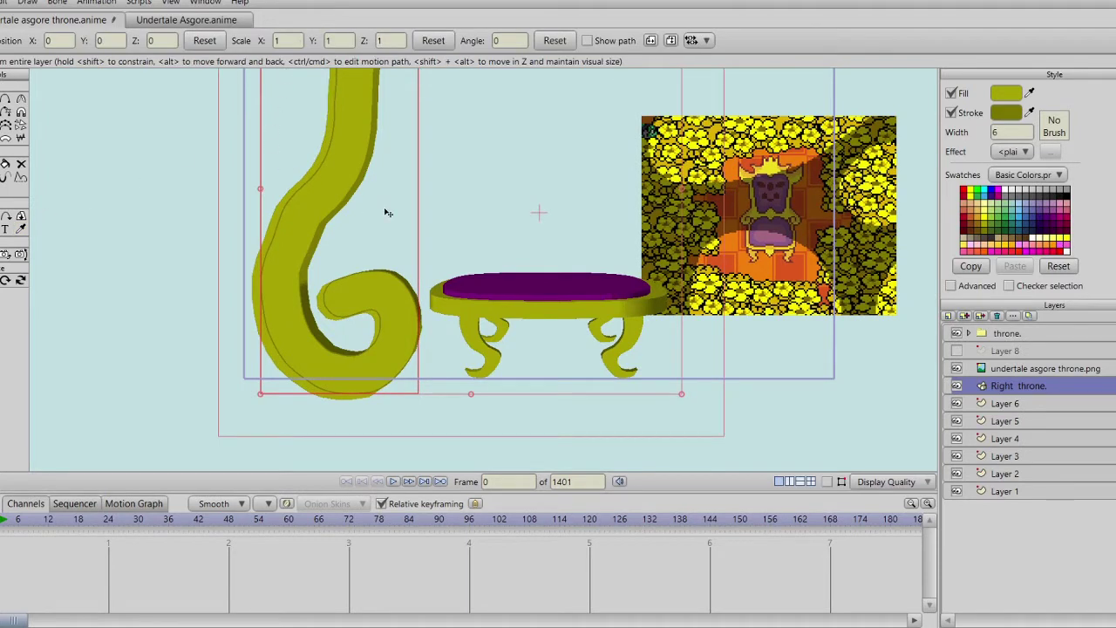
{"action": "key", "text": "t"}
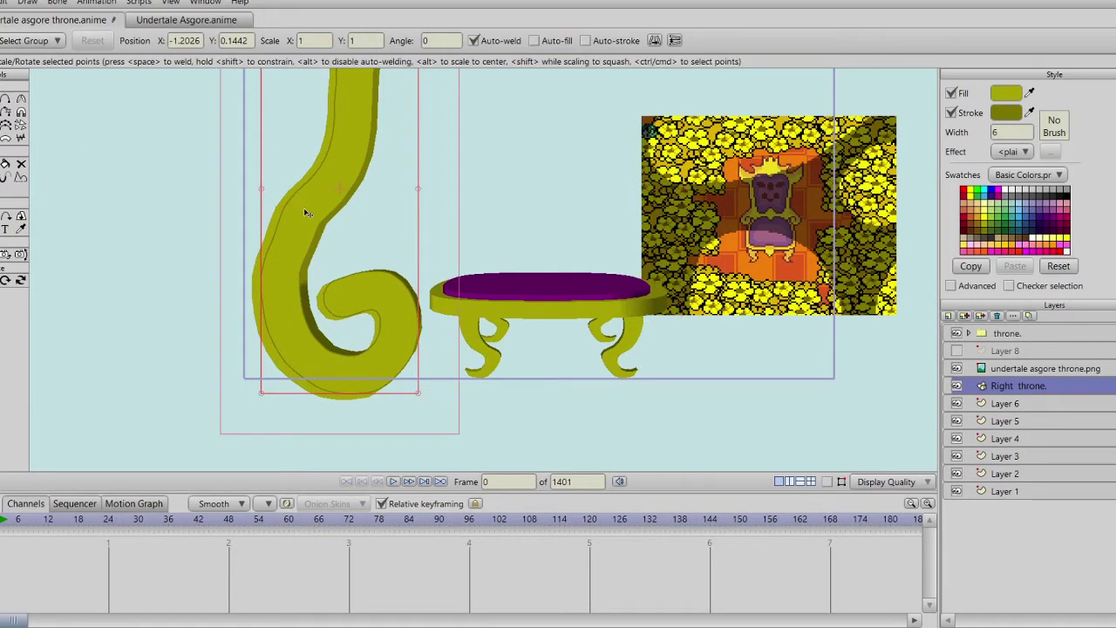
{"action": "left_click_drag", "start_coordinate": [313, 218], "coordinate": [341, 219]}
{"action": "key", "text": "ctrl+a"}
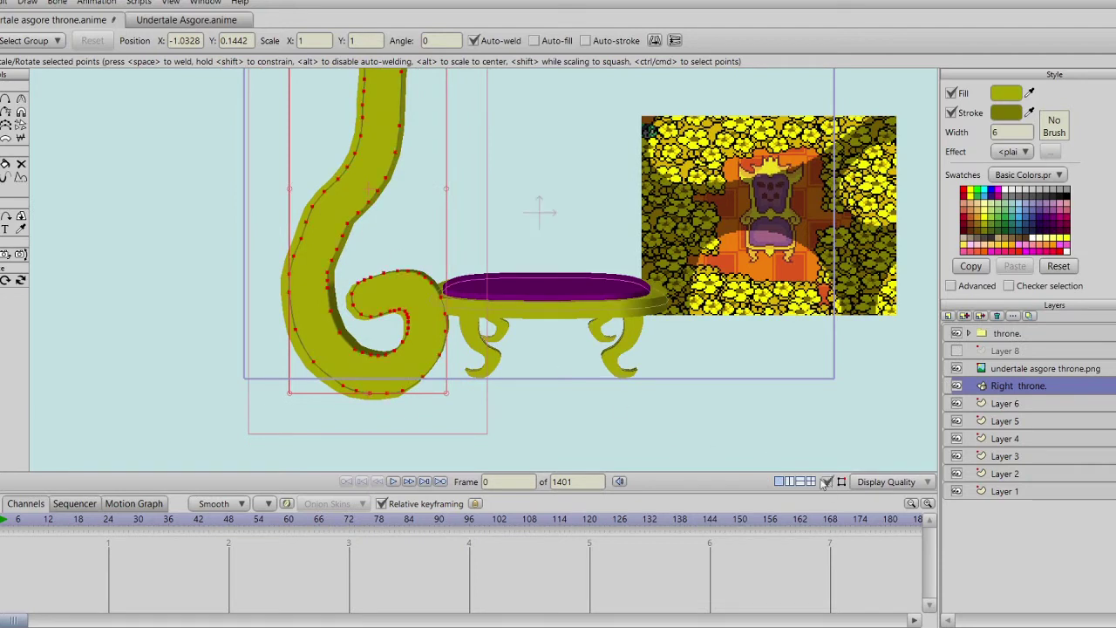
{"action": "left_click_drag", "start_coordinate": [353, 271], "coordinate": [490, 281]}
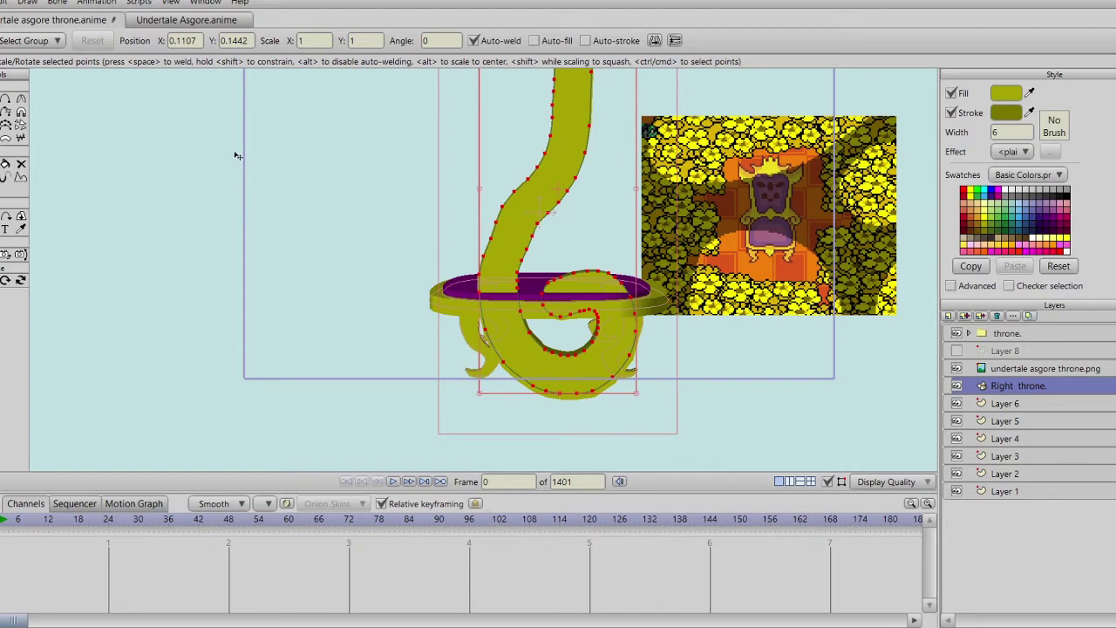
Step: Turn the armrest layer edge-on in 3D with a Y rotation of 90
{"action": "left_click", "coordinate": [21, 215]}
{"action": "left_click", "coordinate": [150, 40]}
{"action": "type", "text": "-2"}
{"action": "key", "text": "Return"}
{"action": "scroll", "coordinate": [150, 44], "scroll_direction": "down", "scroll_amount": 13}
{"action": "scroll", "coordinate": [150, 44], "scroll_direction": "up", "scroll_amount": 7}
{"action": "key", "text": "BackSpace"}
{"action": "key", "text": "BackSpace"}
{"action": "type", "text": "90"}
{"action": "key", "text": "Return"}
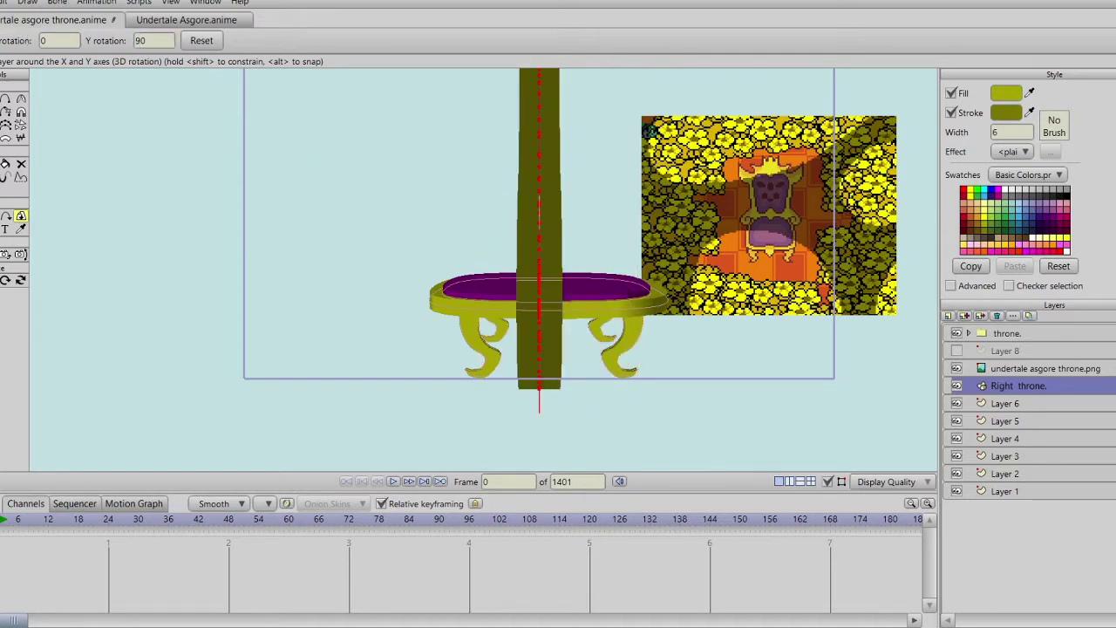
{"action": "left_click", "coordinate": [0, 216]}
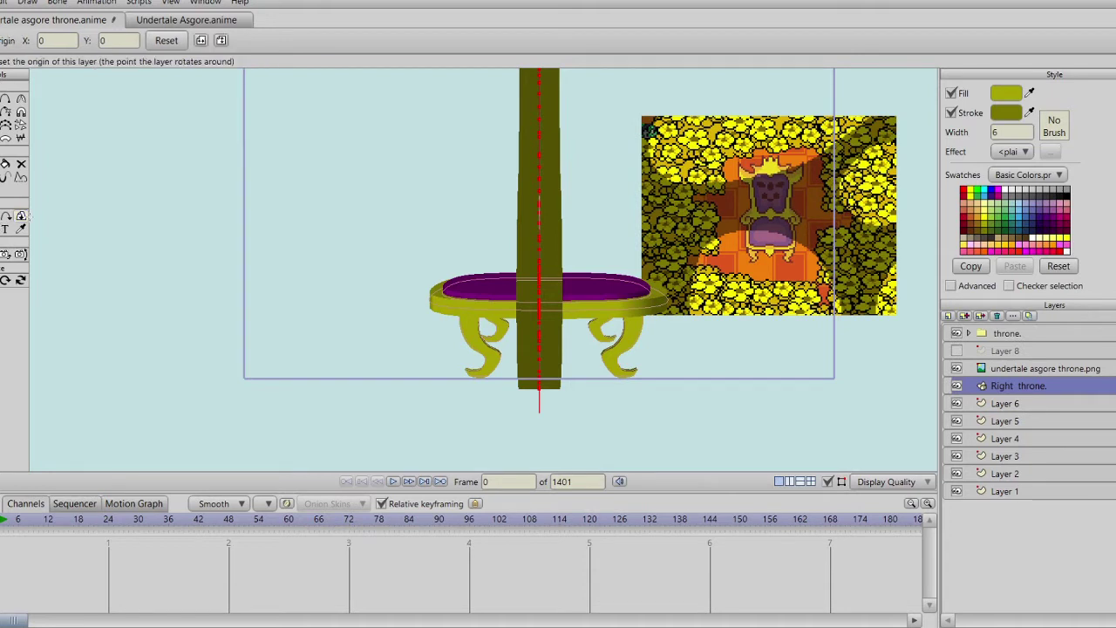
Step: Set the angle of the Right throne. layer to 90 and check the armrest from the side
{"action": "left_click", "coordinate": [0, 217]}
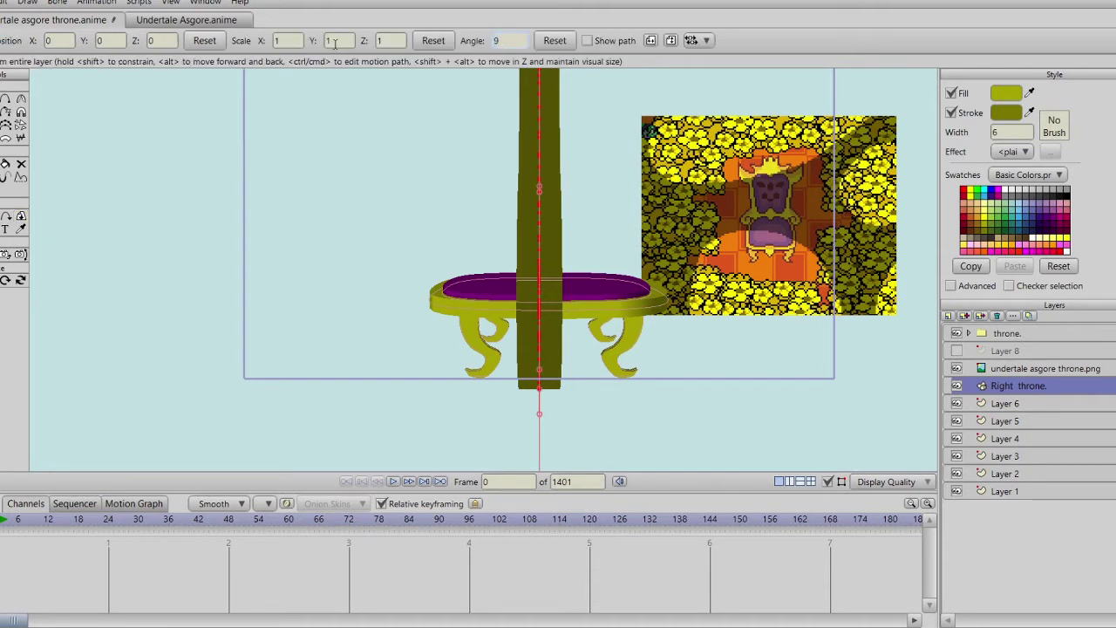
{"action": "key", "text": "Return"}
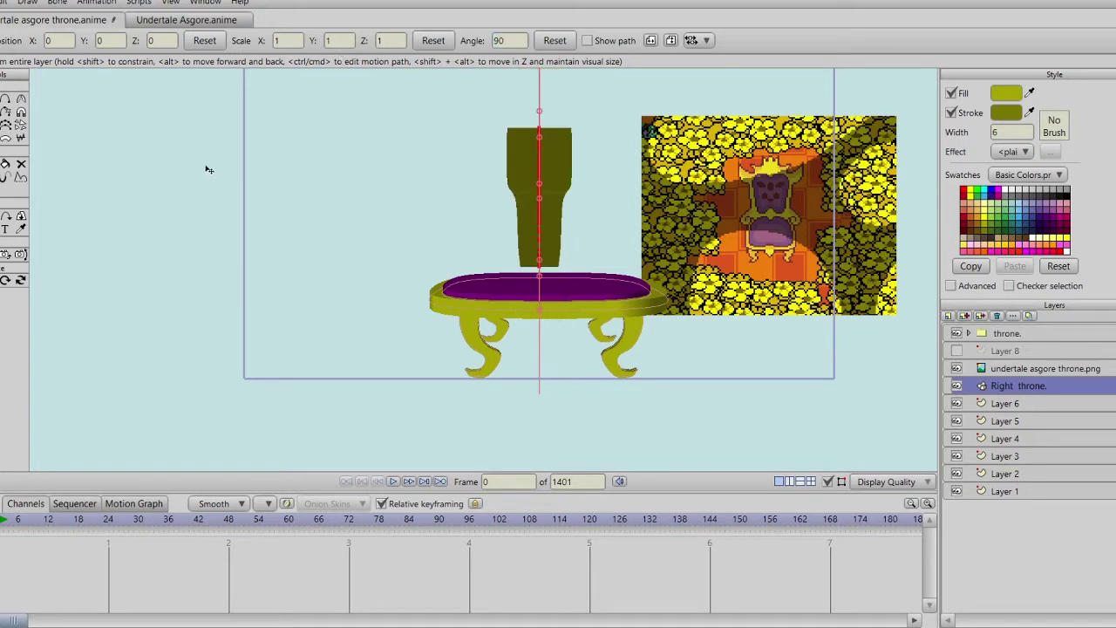
{"action": "left_click", "coordinate": [20, 280]}
{"action": "left_click_drag", "start_coordinate": [162, 279], "coordinate": [450, 288]}
{"action": "left_click_drag", "start_coordinate": [372, 248], "coordinate": [323, 255]}
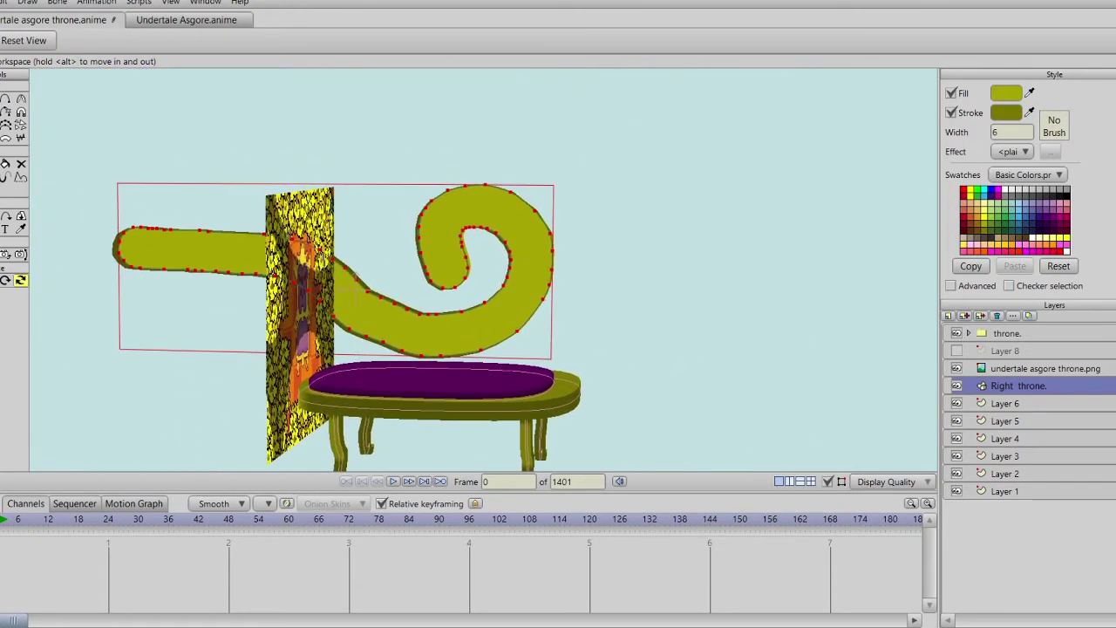
Step: Flip the Right throne. layer vertically and set its angle to -90
{"action": "key", "text": "m"}
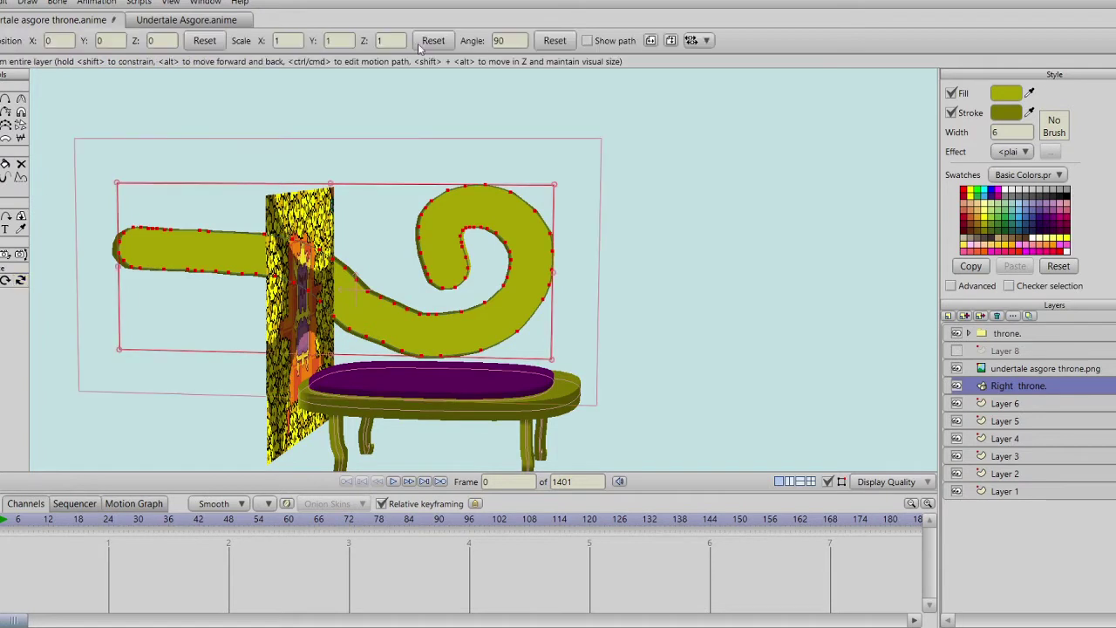
{"action": "left_click", "coordinate": [673, 42]}
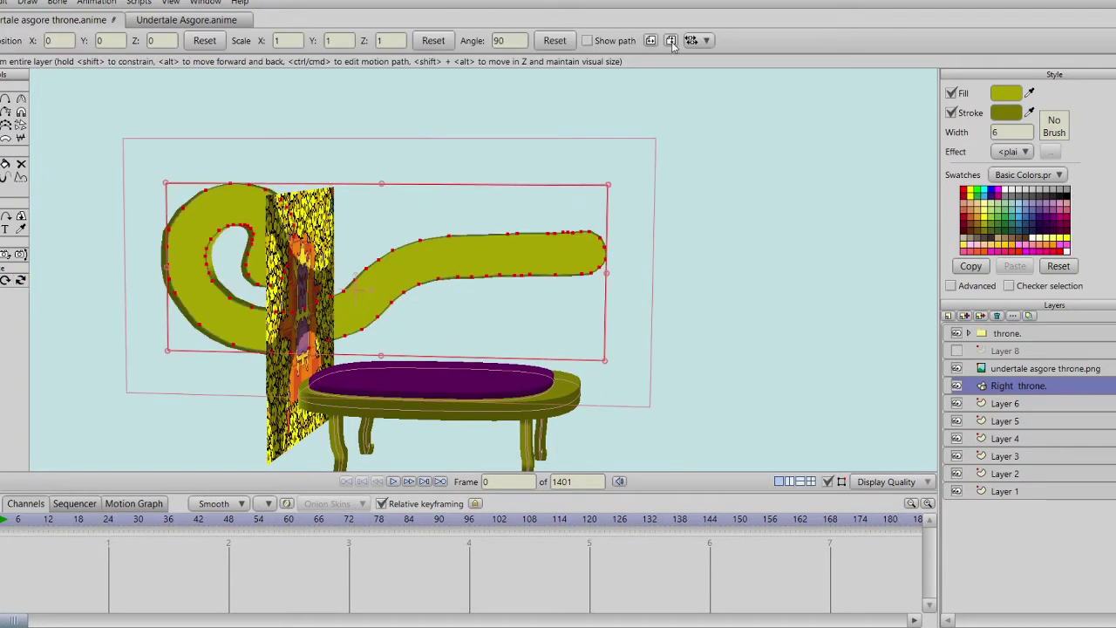
{"action": "left_click_drag", "start_coordinate": [519, 195], "coordinate": [339, 349]}
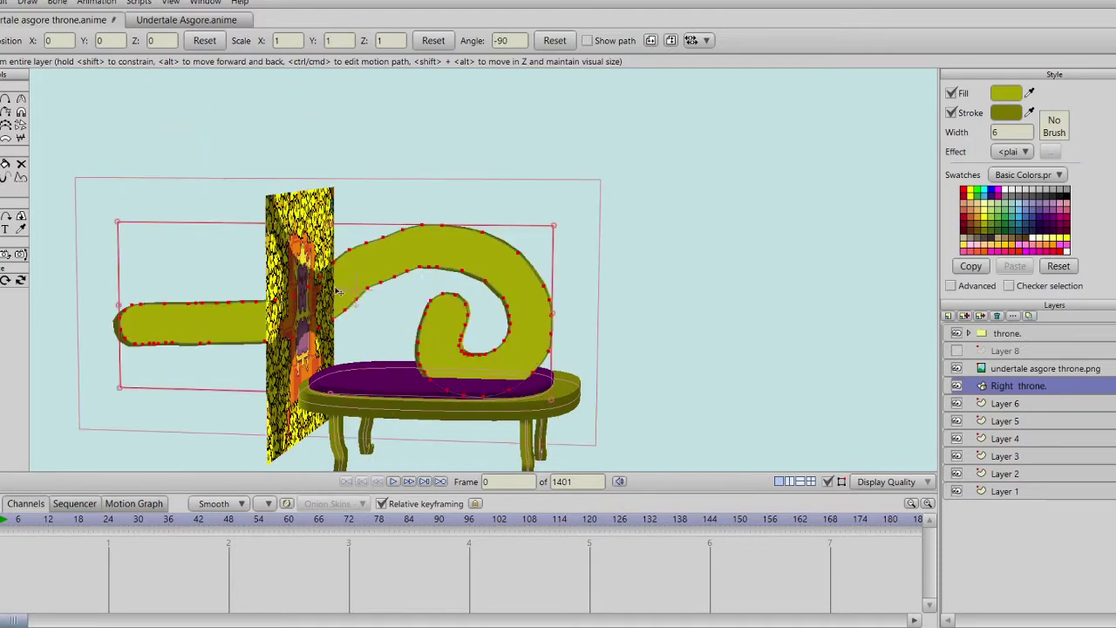
Step: Scale the armrest uniformly down to about 0.41 and set its Z position to -0.75
{"action": "left_click_drag", "start_coordinate": [555, 227], "coordinate": [438, 263]}
{"action": "left_click", "coordinate": [159, 40]}
{"action": "type", "text": "-0.75"}
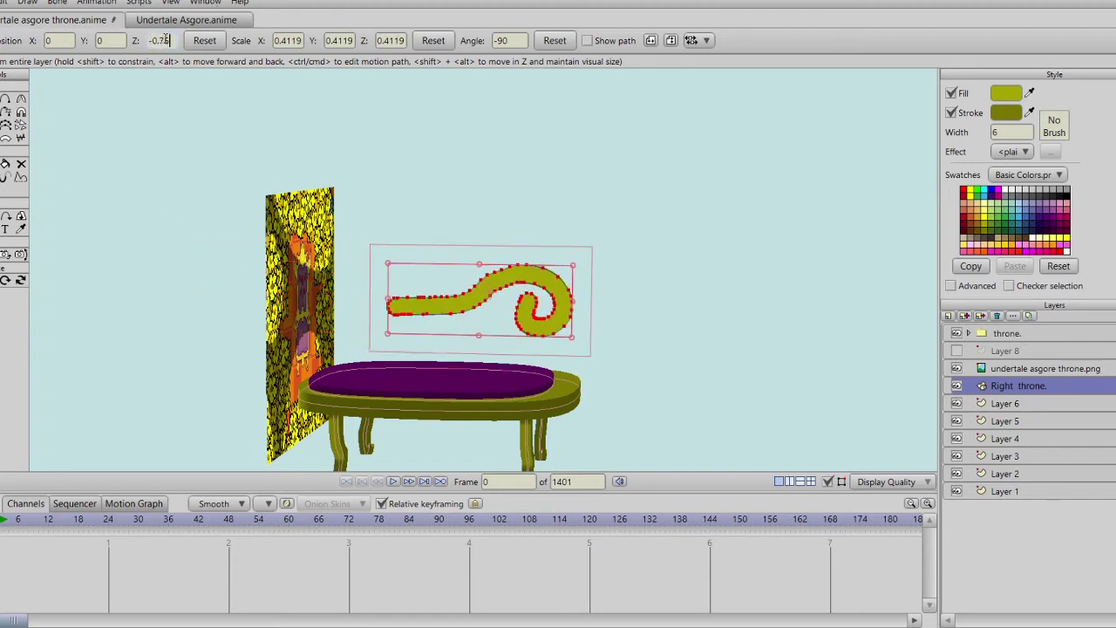
Step: Set the armrest's X position to -0.50 to shift it toward the side of the seat
{"action": "left_click", "coordinate": [21, 280]}
{"action": "left_click_drag", "start_coordinate": [450, 297], "coordinate": [303, 292]}
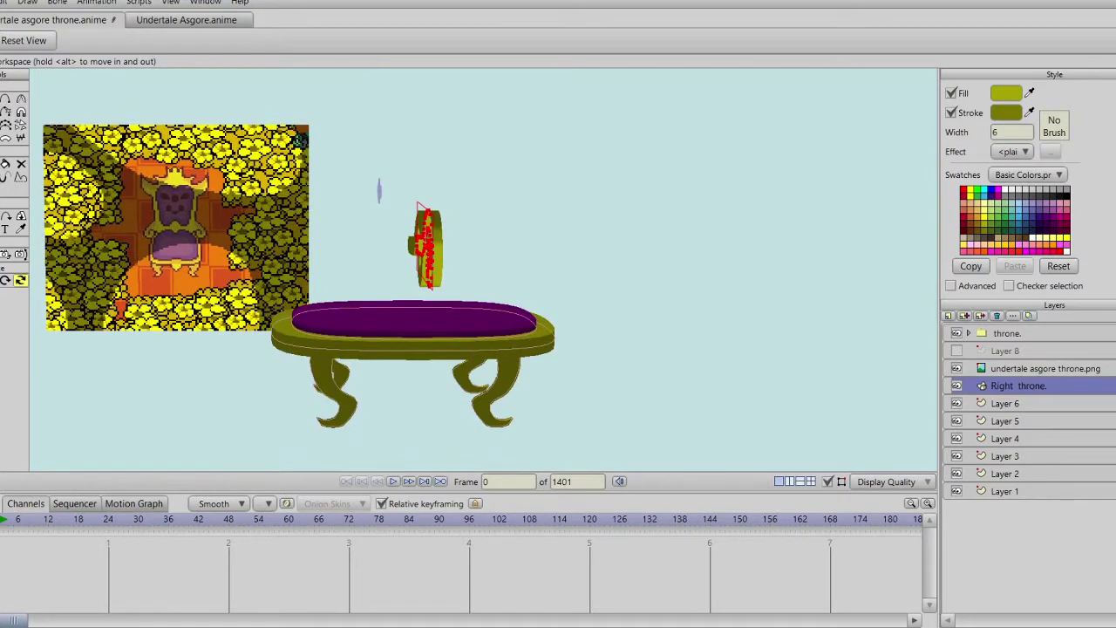
{"action": "key", "text": "0"}
{"action": "left_click", "coordinate": [116, 41]}
{"action": "scroll", "coordinate": [115, 41], "scroll_direction": "down", "scroll_amount": 5}
{"action": "scroll", "coordinate": [115, 41], "scroll_direction": "up", "scroll_amount": 5}
{"action": "left_click", "coordinate": [65, 41]}
{"action": "type", "text": "-0.5"}
{"action": "key", "text": "Return"}
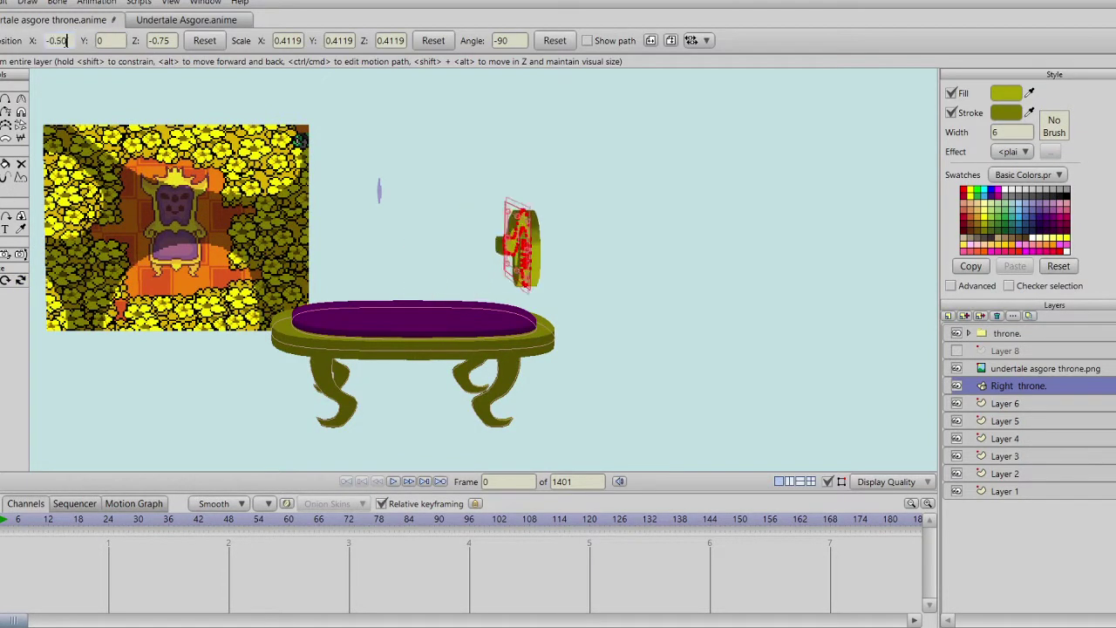
Step: Thicken the armrest by raising its Z scale to 1.1619
{"action": "left_click", "coordinate": [20, 280]}
{"action": "left_click_drag", "start_coordinate": [261, 288], "coordinate": [424, 305]}
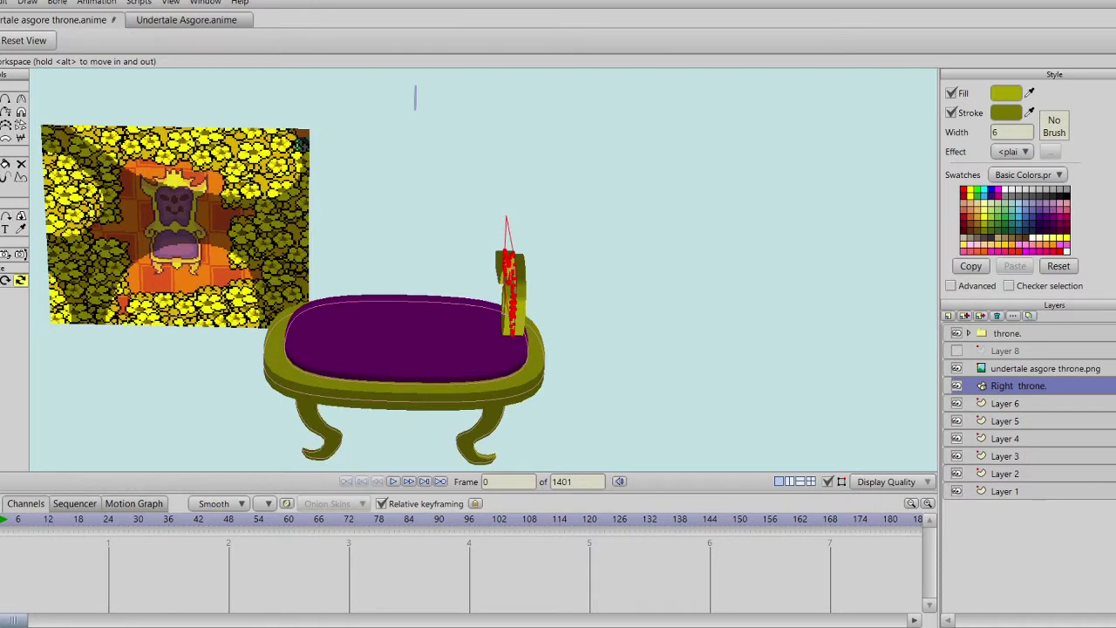
{"action": "left_click", "coordinate": [20, 218]}
{"action": "left_click", "coordinate": [401, 40]}
{"action": "scroll", "coordinate": [401, 40], "scroll_direction": "up", "scroll_amount": 4}
{"action": "scroll", "coordinate": [401, 40], "scroll_direction": "down", "scroll_amount": 1}
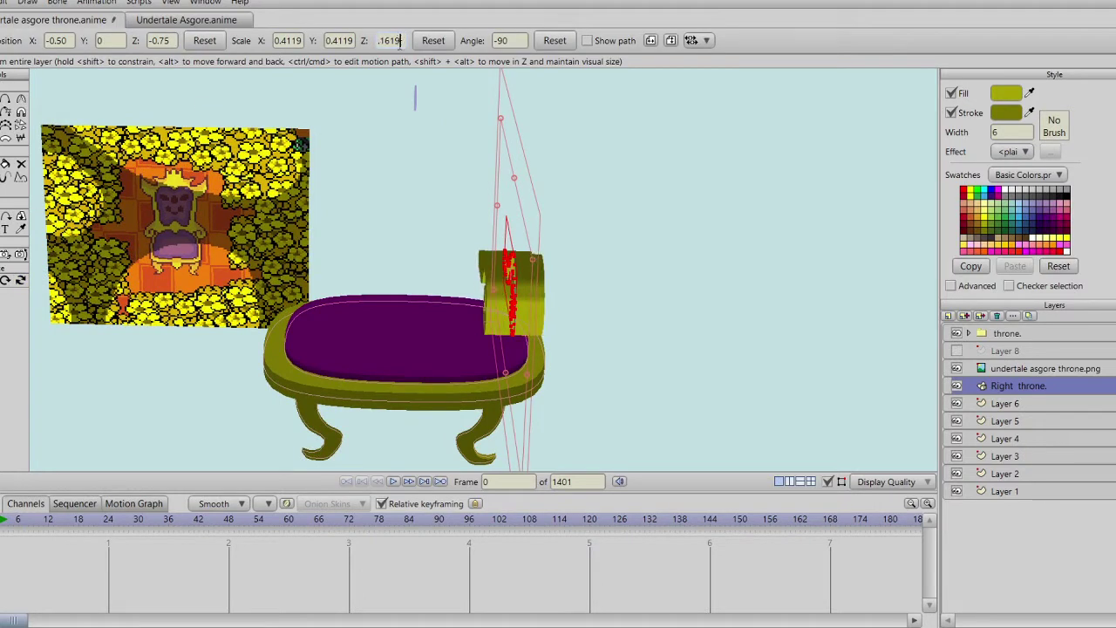
Step: Reposition the armrest along the seat's side edge in the view from above, to about X -0.61 and Z -0.59
{"action": "left_click", "coordinate": [20, 280]}
{"action": "left_click_drag", "start_coordinate": [524, 157], "coordinate": [931, 284]}
{"action": "left_click_drag", "start_coordinate": [264, 333], "coordinate": [459, 251]}
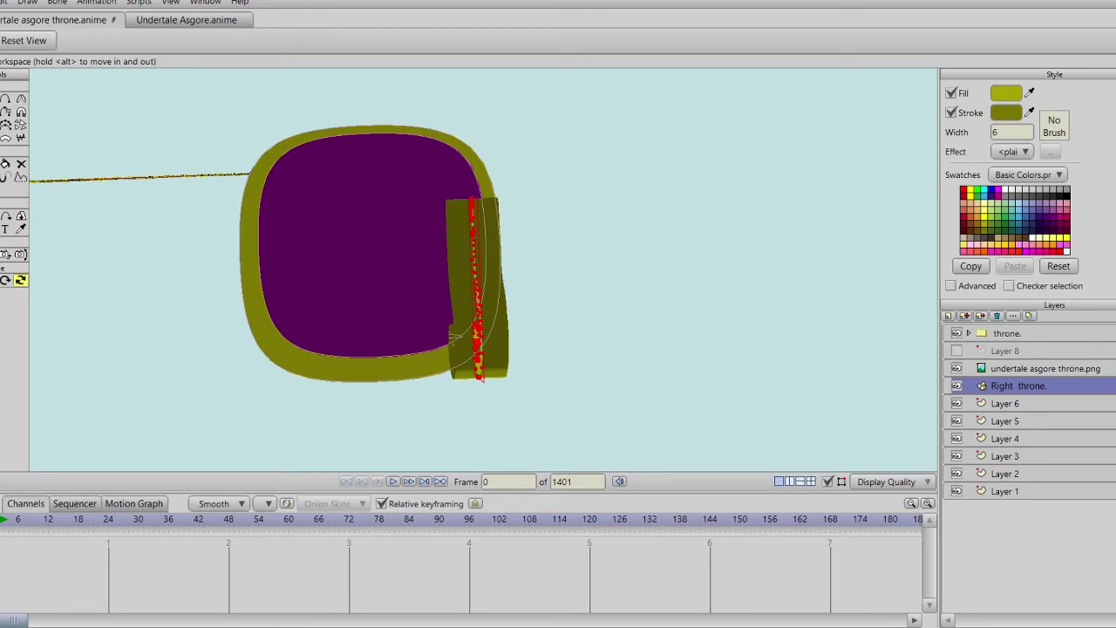
{"action": "left_click", "coordinate": [0, 216]}
{"action": "left_click_drag", "start_coordinate": [461, 292], "coordinate": [470, 258]}
Step: Examine the armrest's placement from other angles and compare it with the throne in the reference image
{"action": "left_click", "coordinate": [20, 279]}
{"action": "left_click_drag", "start_coordinate": [386, 249], "coordinate": [353, 150]}
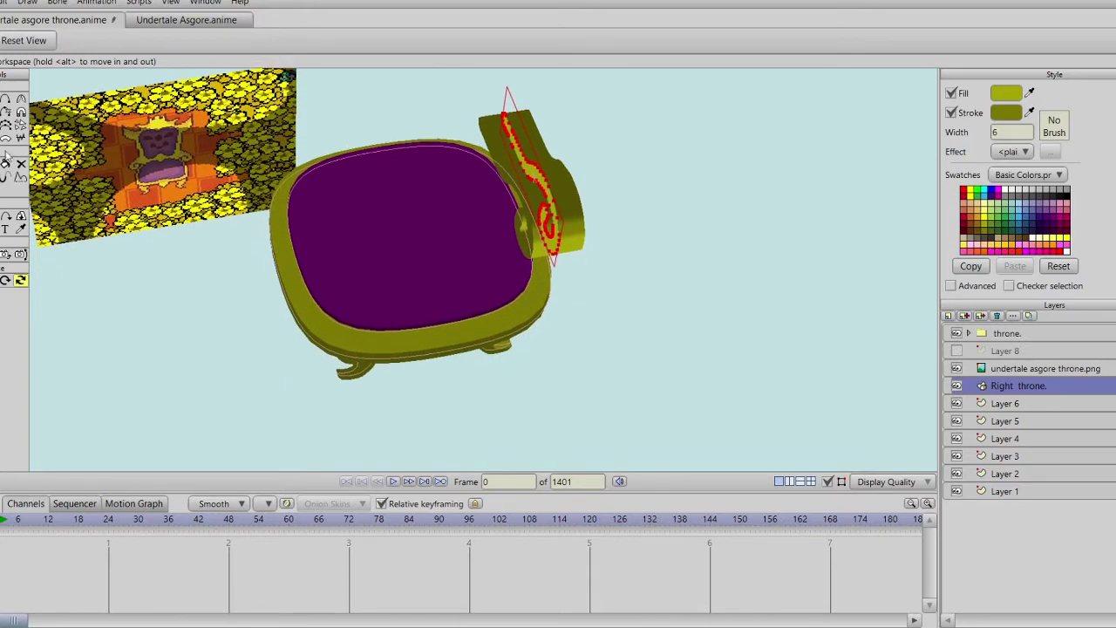
{"action": "left_click", "coordinate": [15, 44]}
{"action": "left_click_drag", "start_coordinate": [397, 260], "coordinate": [359, 253]}
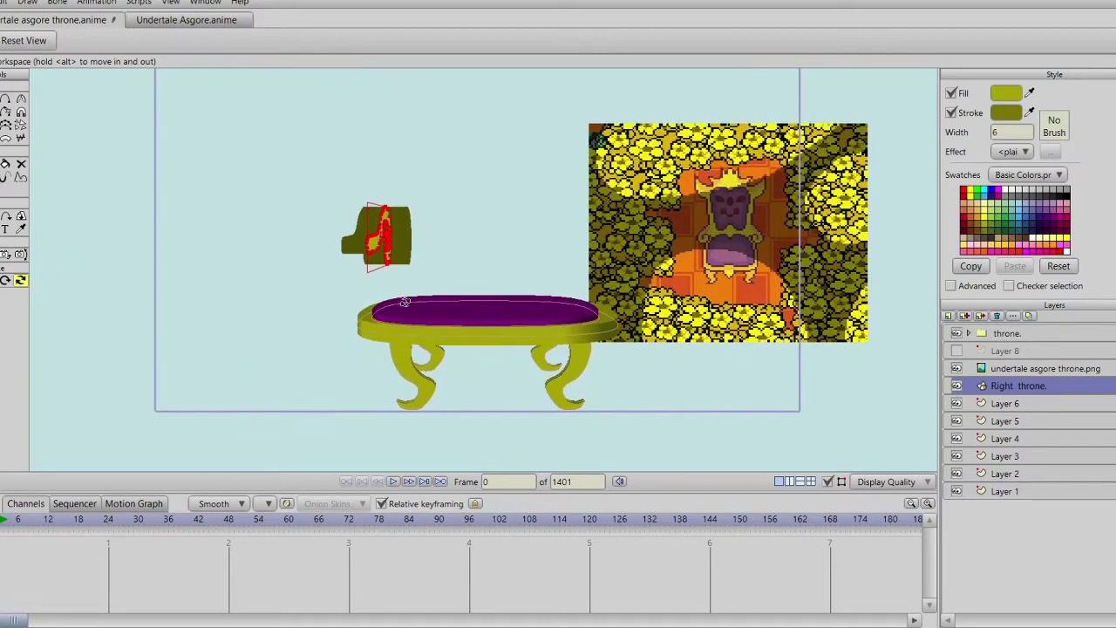
{"action": "left_click_drag", "start_coordinate": [540, 124], "coordinate": [347, 249]}
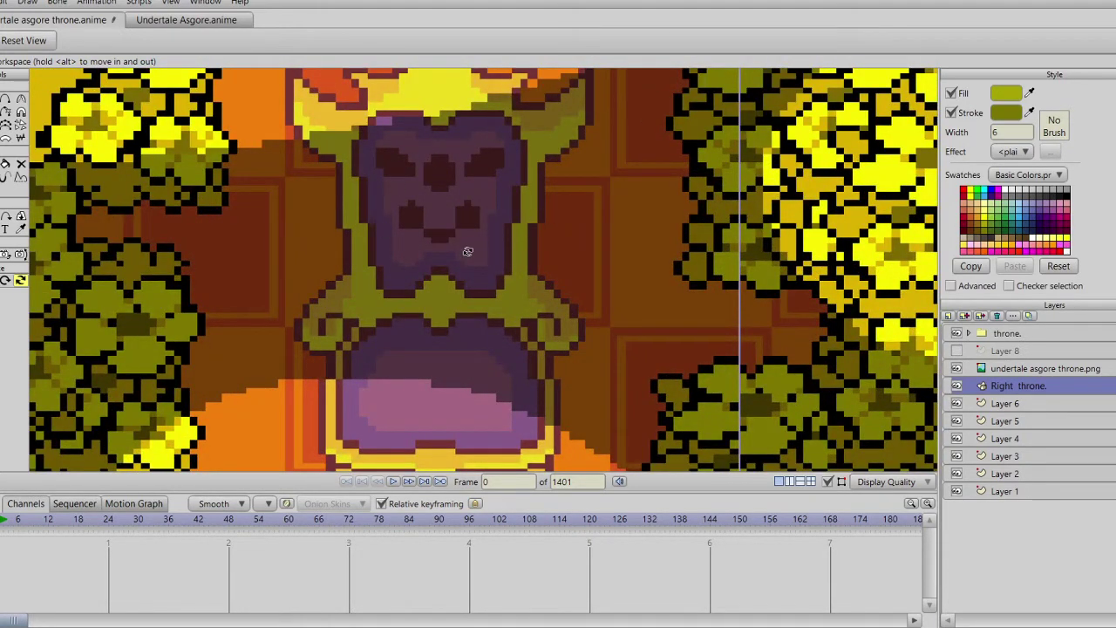
{"action": "scroll", "coordinate": [467, 251], "scroll_direction": "down", "scroll_amount": 5}
{"action": "left_click_drag", "start_coordinate": [276, 293], "coordinate": [480, 229]}
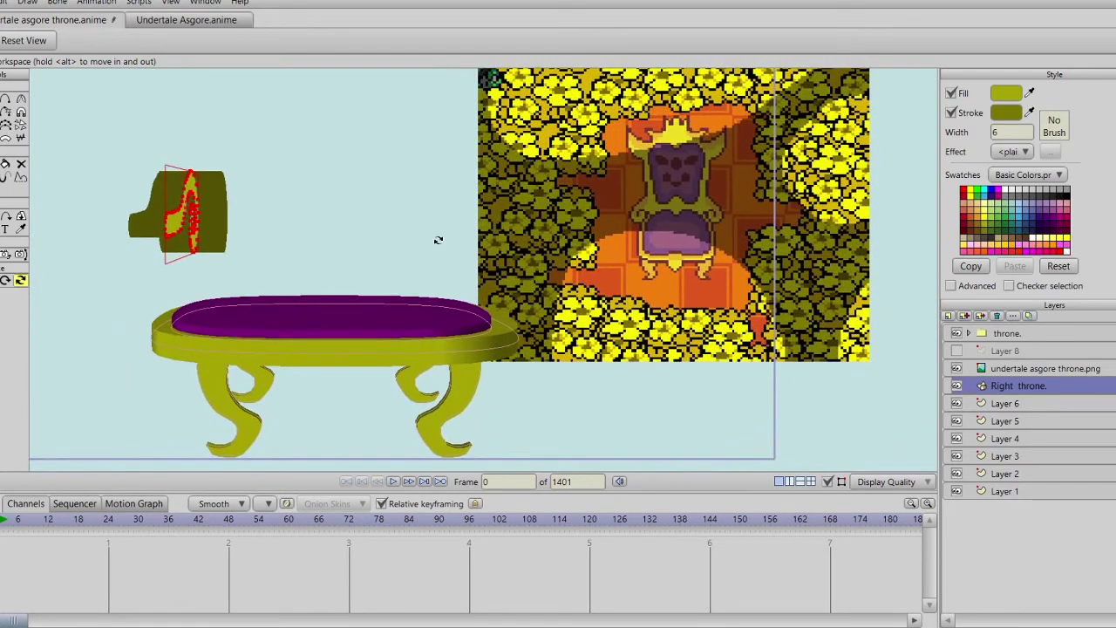
Step: Duplicate the Right throne. layer and name the copy Left throne
{"action": "left_click", "coordinate": [965, 317]}
{"action": "left_click", "coordinate": [1047, 388]}
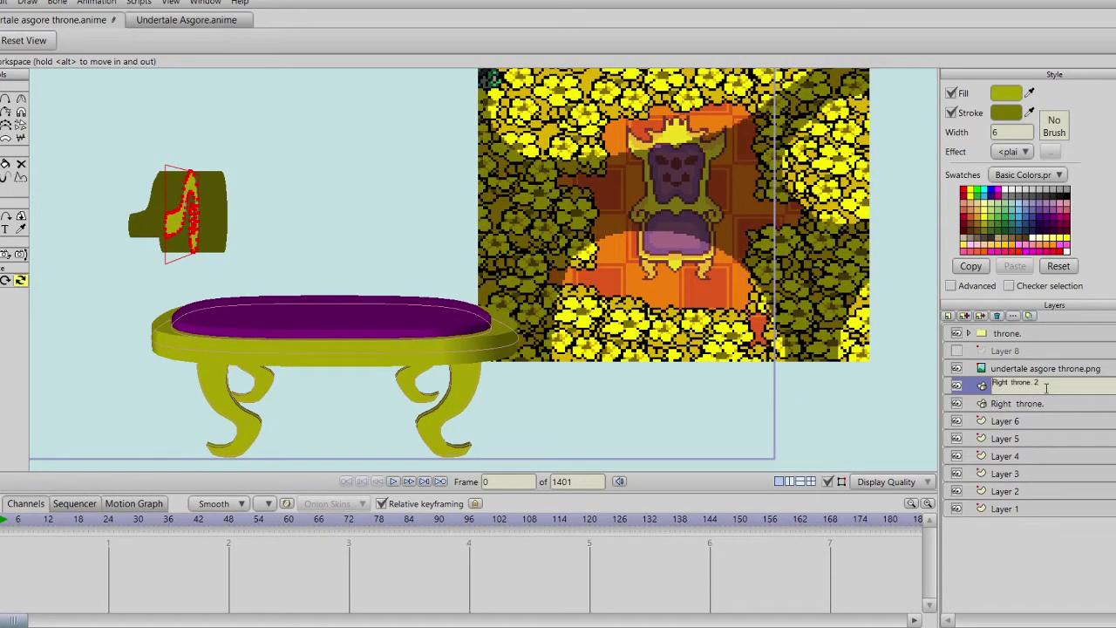
{"action": "left_click_drag", "start_coordinate": [1047, 386], "coordinate": [1028, 382]}
{"action": "type", "text": "Left"}
{"action": "key", "text": "Return"}
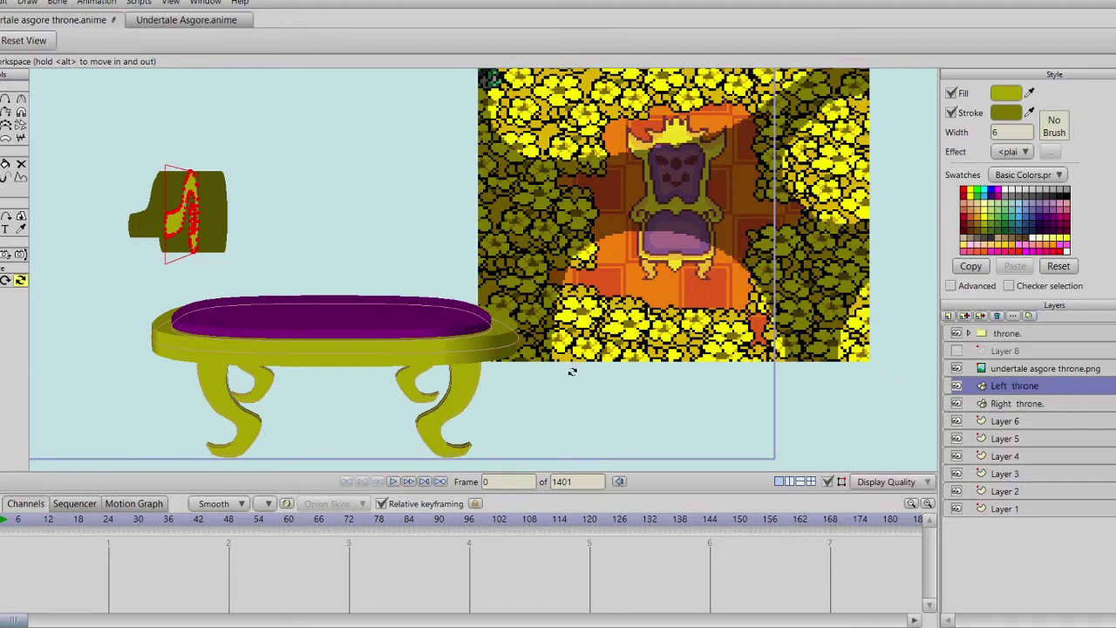
Step: Rename the Left throne layer as Left Arm
{"action": "double_click", "coordinate": [1040, 388]}
{"action": "left_click", "coordinate": [735, 92]}
{"action": "double_click", "coordinate": [735, 93]}
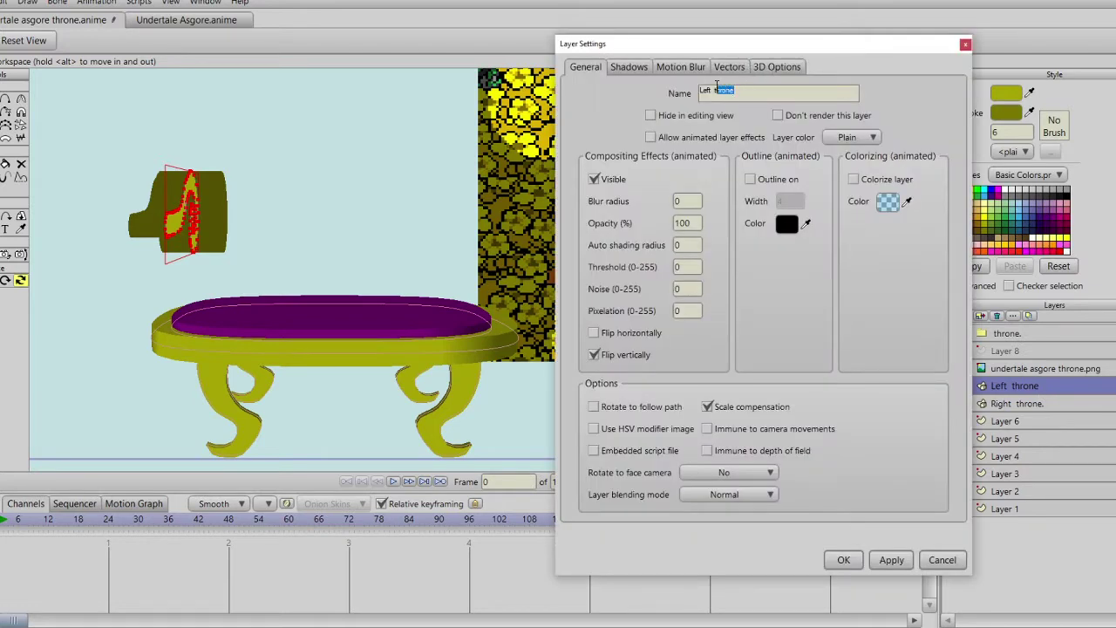
{"action": "type", "text": "Arm"}
{"action": "key", "text": "Return"}
Step: Rename the Right throne. layer as Right Arm
{"action": "double_click", "coordinate": [1024, 404]}
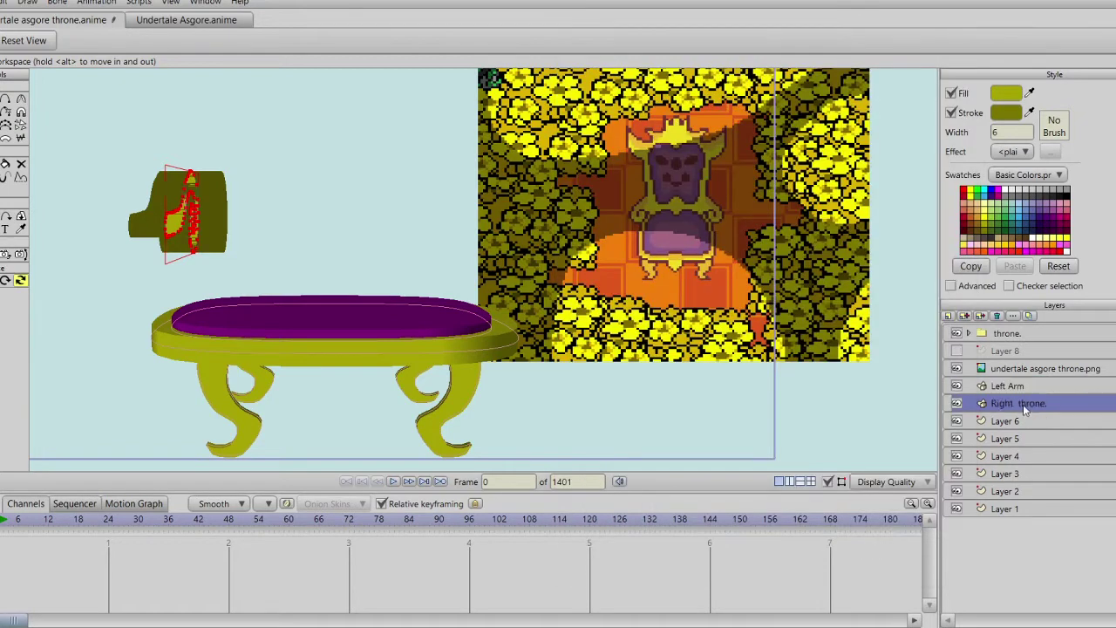
{"action": "left_click_drag", "start_coordinate": [771, 97], "coordinate": [721, 92]}
{"action": "type", "text": "Arm"}
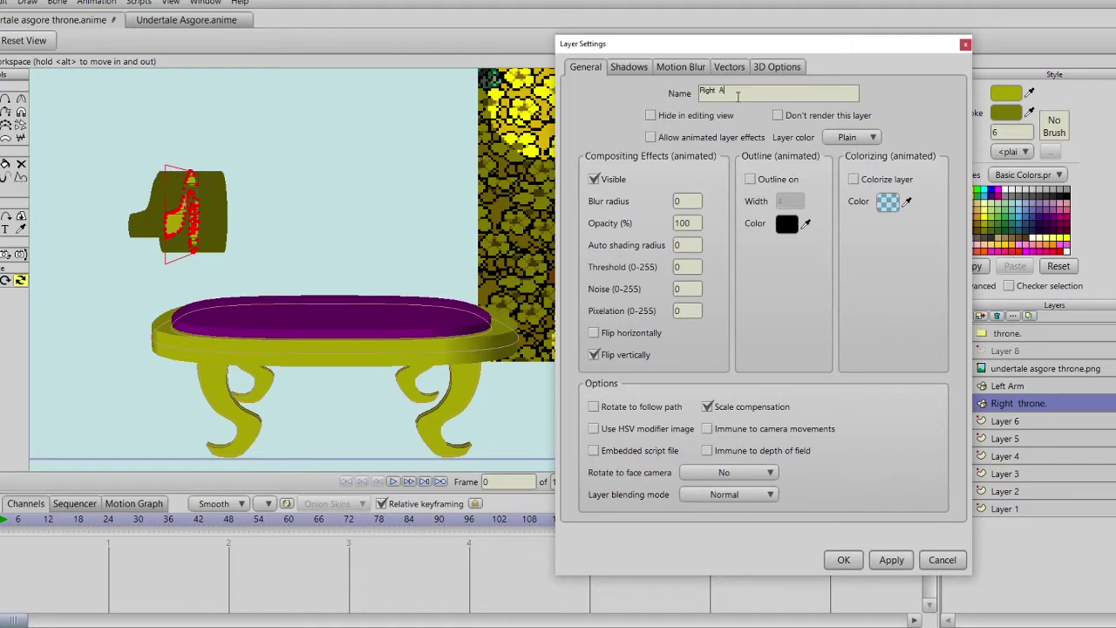
{"action": "left_click", "coordinate": [845, 560]}
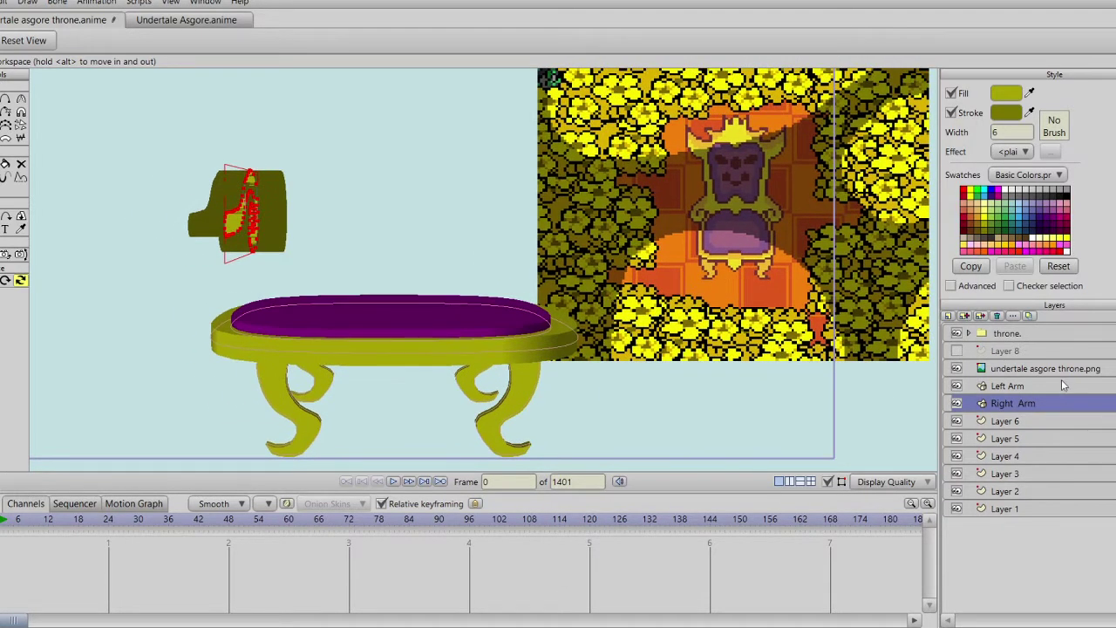
Step: Move the Right Arm layer to the opposite side of the seat by setting its X position to 0.6114
{"action": "left_click", "coordinate": [1058, 384]}
{"action": "left_click_drag", "start_coordinate": [610, 302], "coordinate": [708, 308]}
{"action": "left_click", "coordinate": [1032, 404]}
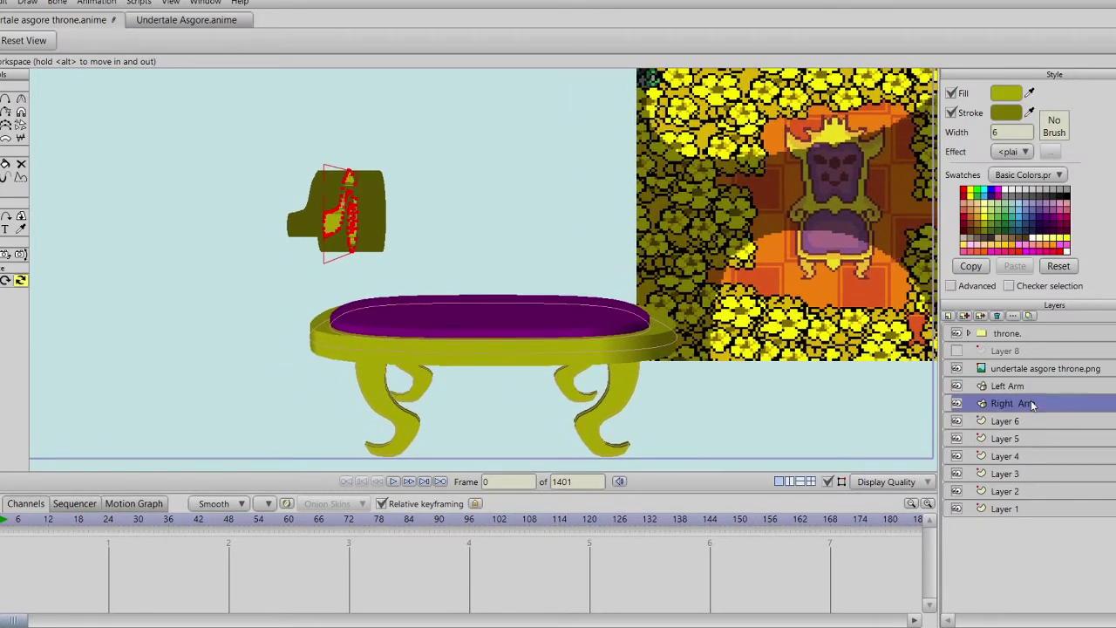
{"action": "key", "text": "0"}
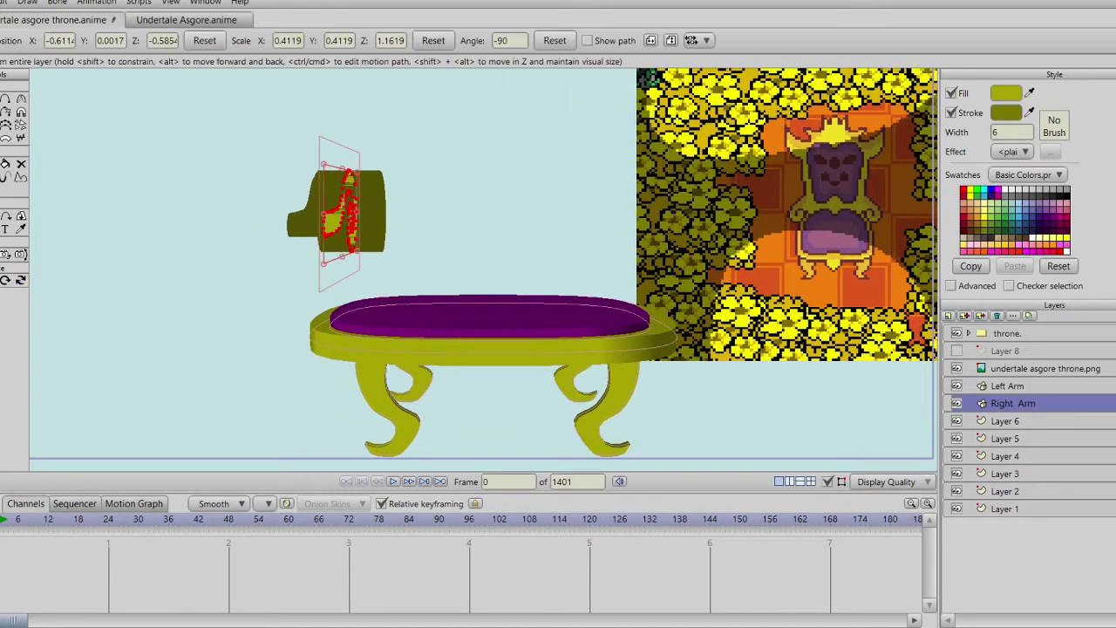
{"action": "left_click", "coordinate": [122, 40]}
{"action": "scroll", "coordinate": [120, 40], "scroll_direction": "down", "scroll_amount": 5}
{"action": "scroll", "coordinate": [114, 39], "scroll_direction": "up", "scroll_amount": 5}
{"action": "key", "text": "Tab"}
{"action": "left_click", "coordinate": [48, 40]}
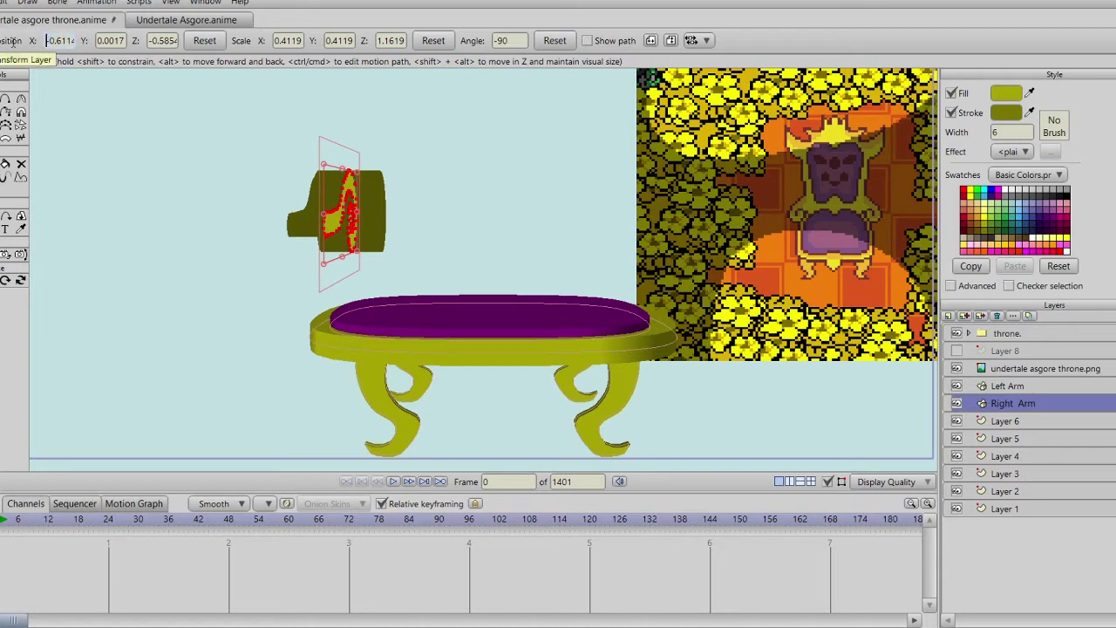
{"action": "type", "text": "-0.6114"}
{"action": "key", "text": "Return"}
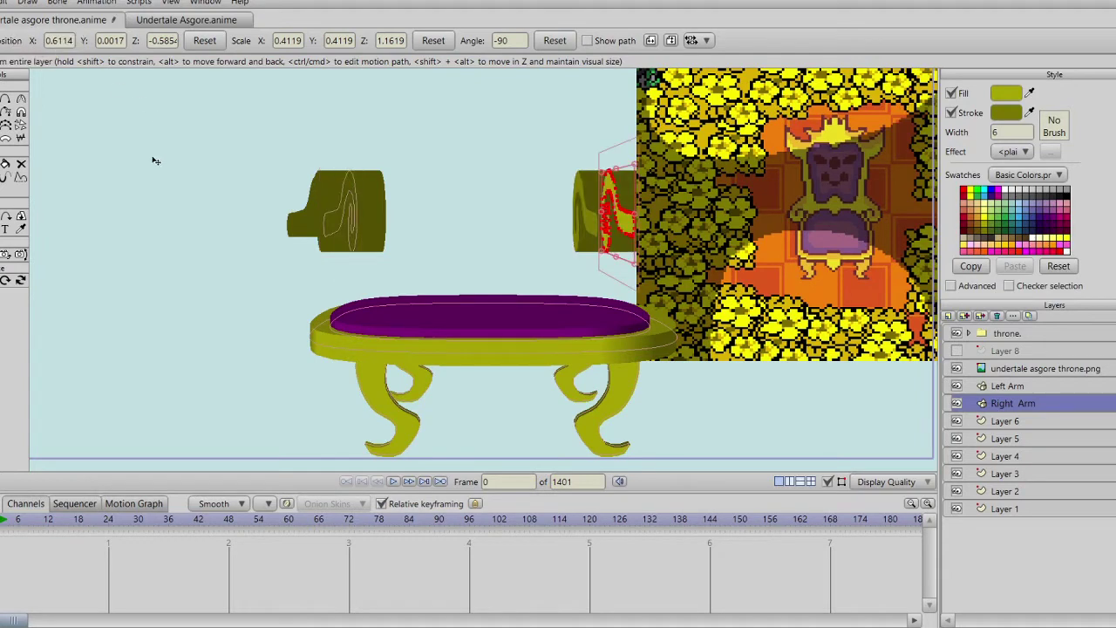
Step: Inspect both armrests against the seat from the side and from above, and restore the default view
{"action": "left_click", "coordinate": [21, 280]}
{"action": "left_click_drag", "start_coordinate": [207, 305], "coordinate": [614, 256]}
{"action": "scroll", "coordinate": [554, 291], "scroll_direction": "up", "scroll_amount": 6}
{"action": "scroll", "coordinate": [407, 290], "scroll_direction": "up", "scroll_amount": 8}
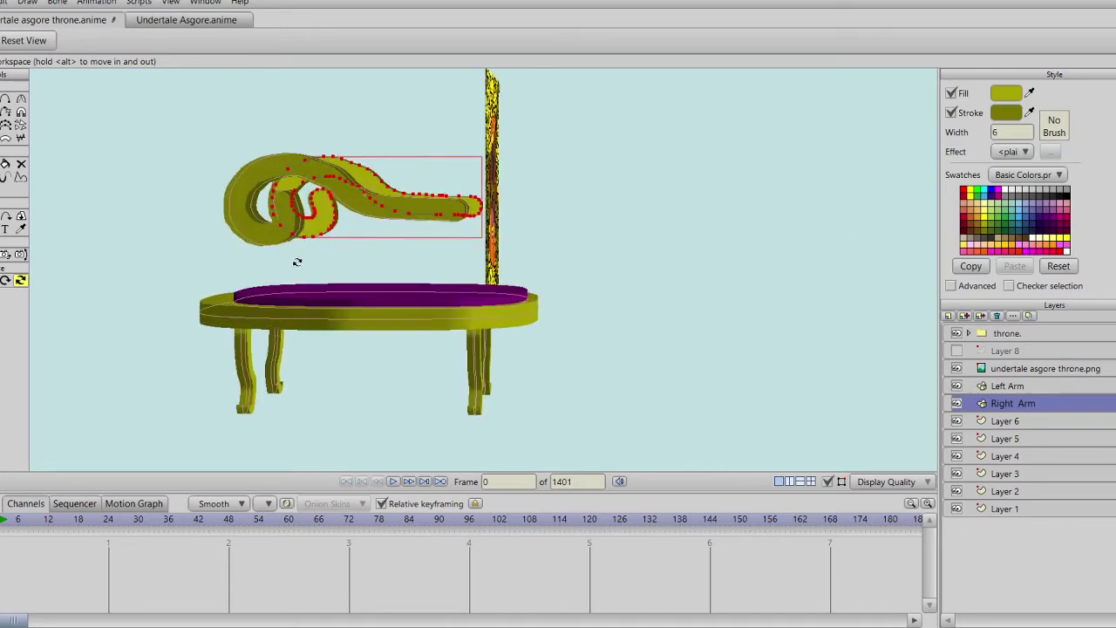
{"action": "left_click_drag", "start_coordinate": [295, 308], "coordinate": [384, 309]}
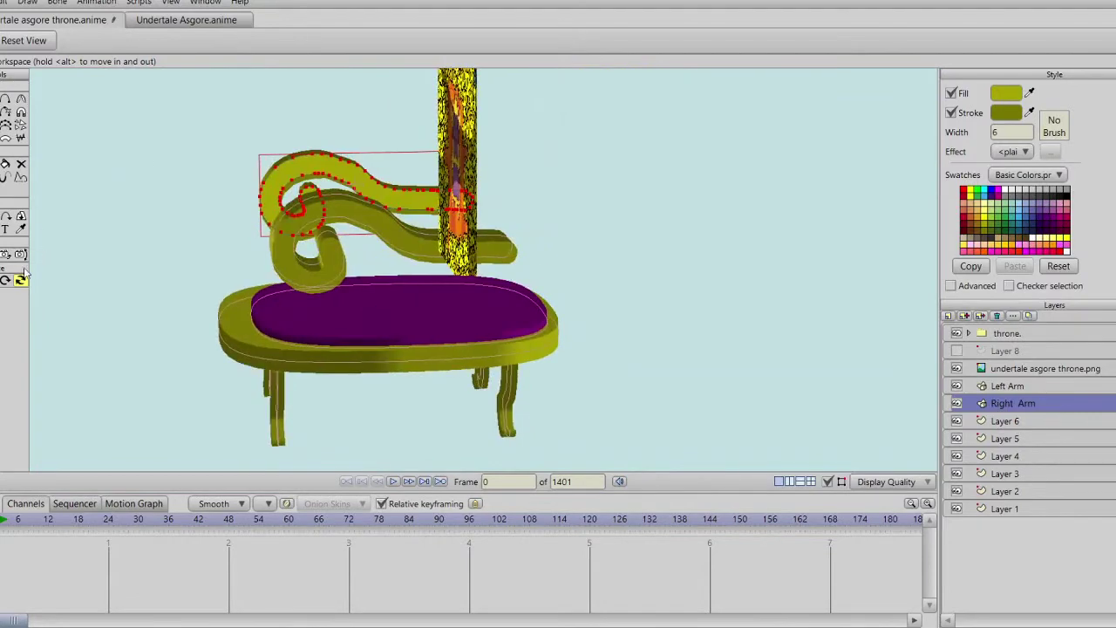
{"action": "left_click", "coordinate": [32, 44]}
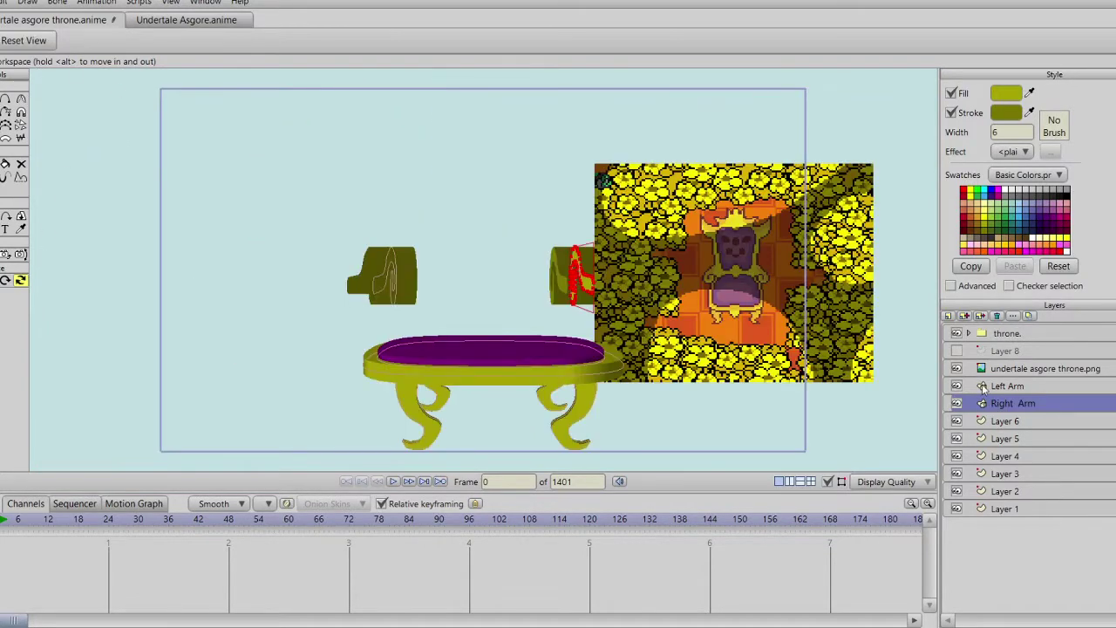
Step: On Layer 6, trace the reference throne's crown spikes, inner curl and left horn tip with sharp-cornered points
{"action": "left_click", "coordinate": [1027, 427]}
{"action": "left_click_drag", "start_coordinate": [769, 297], "coordinate": [528, 309]}
{"action": "scroll", "coordinate": [528, 305], "scroll_direction": "up", "scroll_amount": 7}
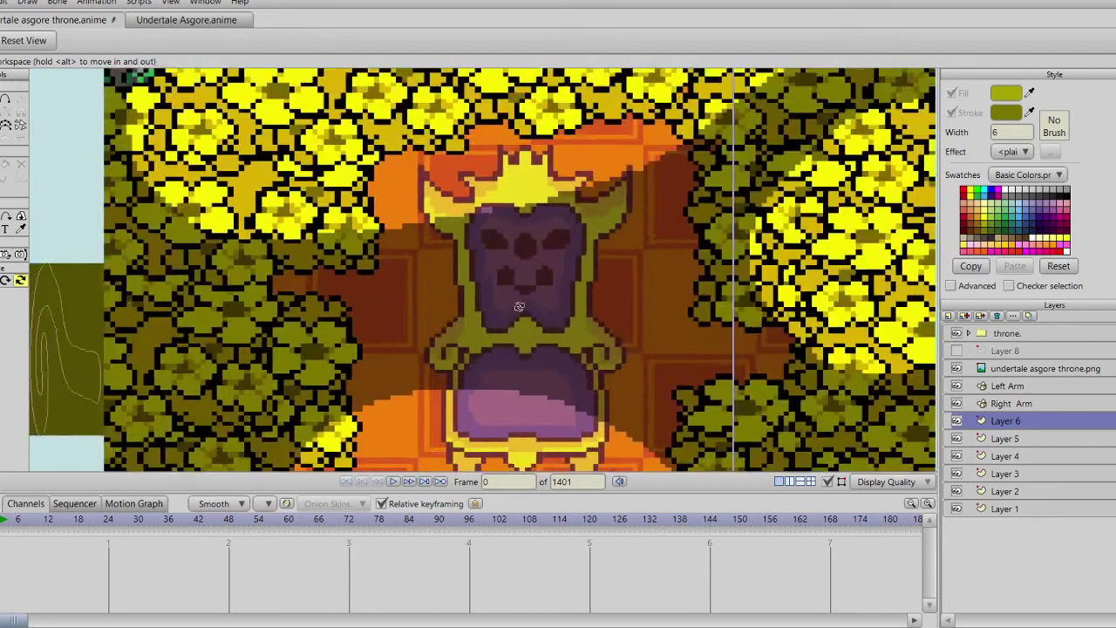
{"action": "scroll", "coordinate": [529, 277], "scroll_direction": "down", "scroll_amount": 6}
{"action": "scroll", "coordinate": [534, 275], "scroll_direction": "up", "scroll_amount": 4}
{"action": "scroll", "coordinate": [537, 272], "scroll_direction": "up", "scroll_amount": 5}
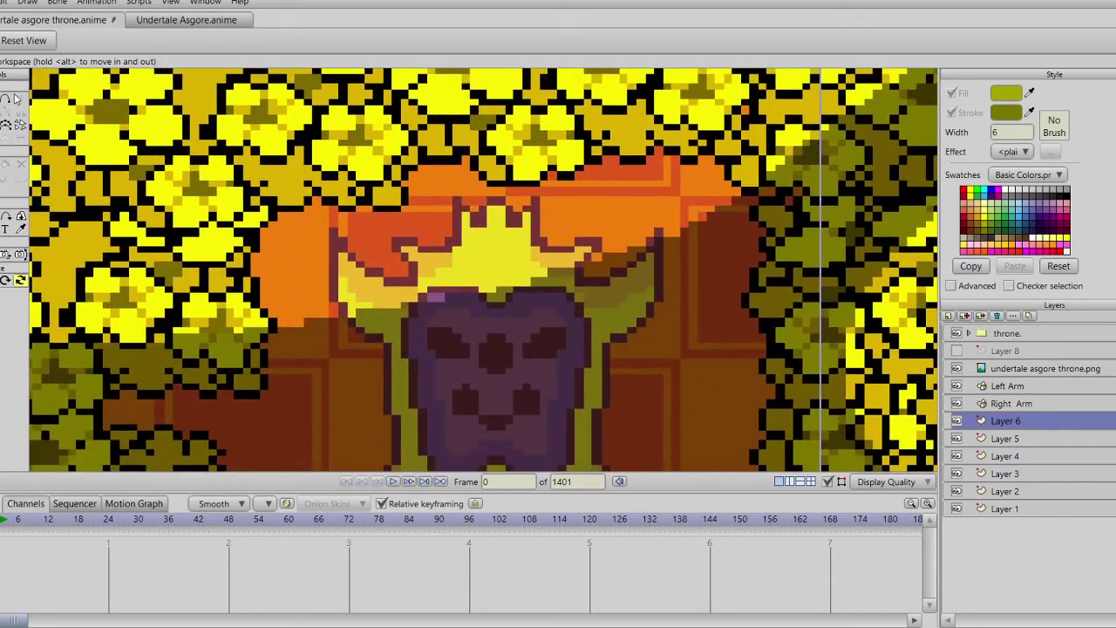
{"action": "left_click", "coordinate": [5, 99]}
{"action": "scroll", "coordinate": [452, 236], "scroll_direction": "up", "scroll_amount": 4}
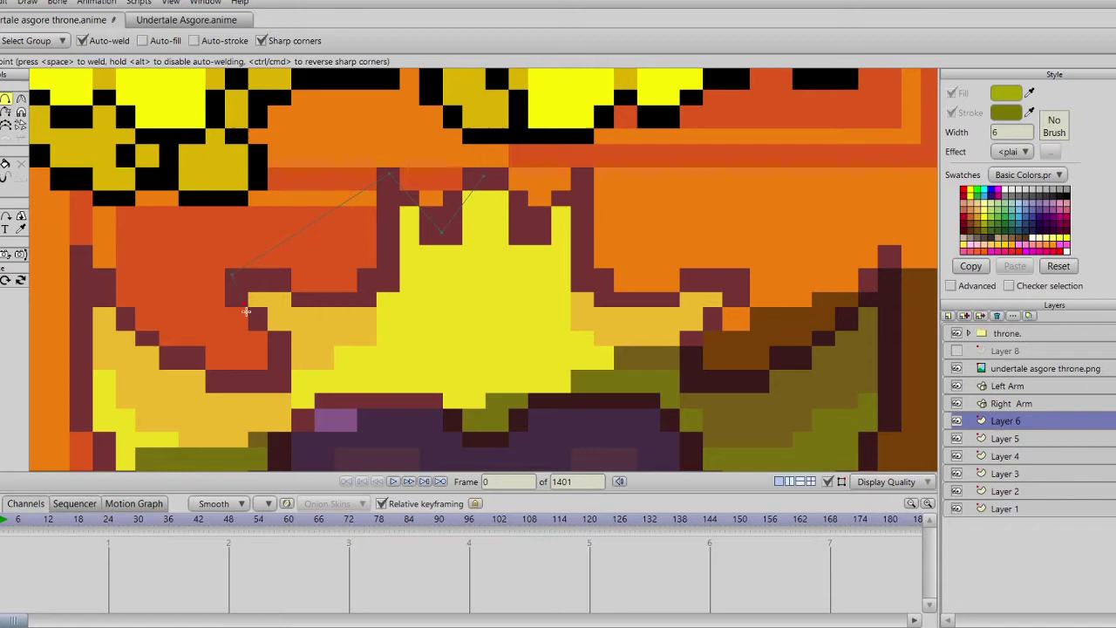
{"action": "left_click_drag", "start_coordinate": [243, 302], "coordinate": [257, 348]}
{"action": "left_click_drag", "start_coordinate": [258, 348], "coordinate": [248, 302]}
{"action": "left_click_drag", "start_coordinate": [149, 278], "coordinate": [95, 233]}
{"action": "left_click_drag", "start_coordinate": [96, 232], "coordinate": [255, 244]}
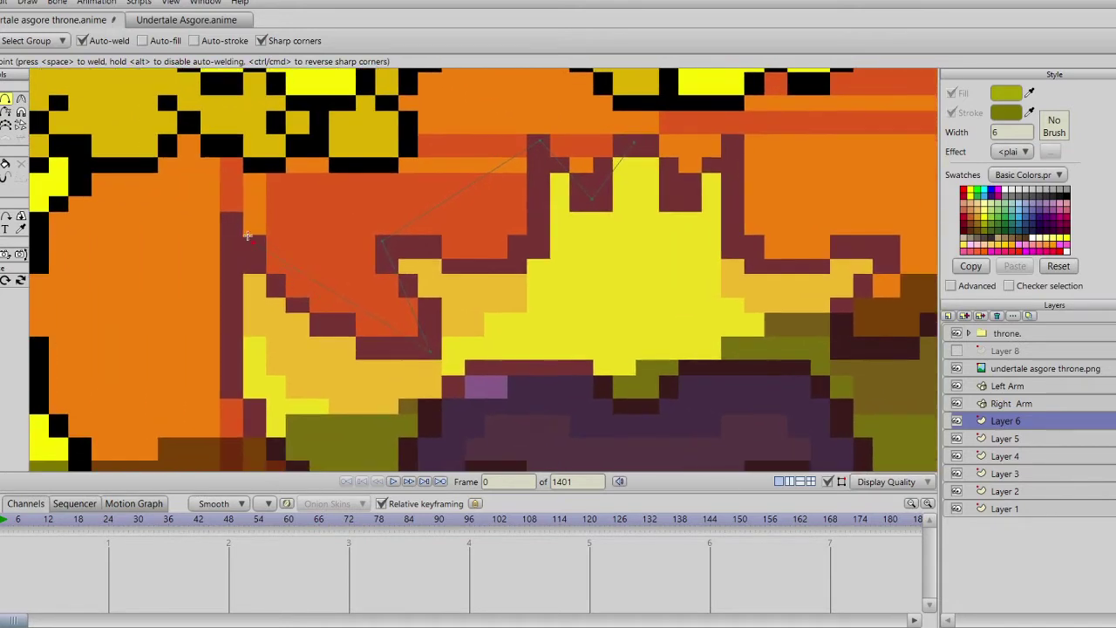
Step: Extend the Layer 6 outline from the left horn tip down to the shoulder at the head of the backrest's left post
{"action": "scroll", "coordinate": [231, 219], "scroll_direction": "down", "scroll_amount": 8}
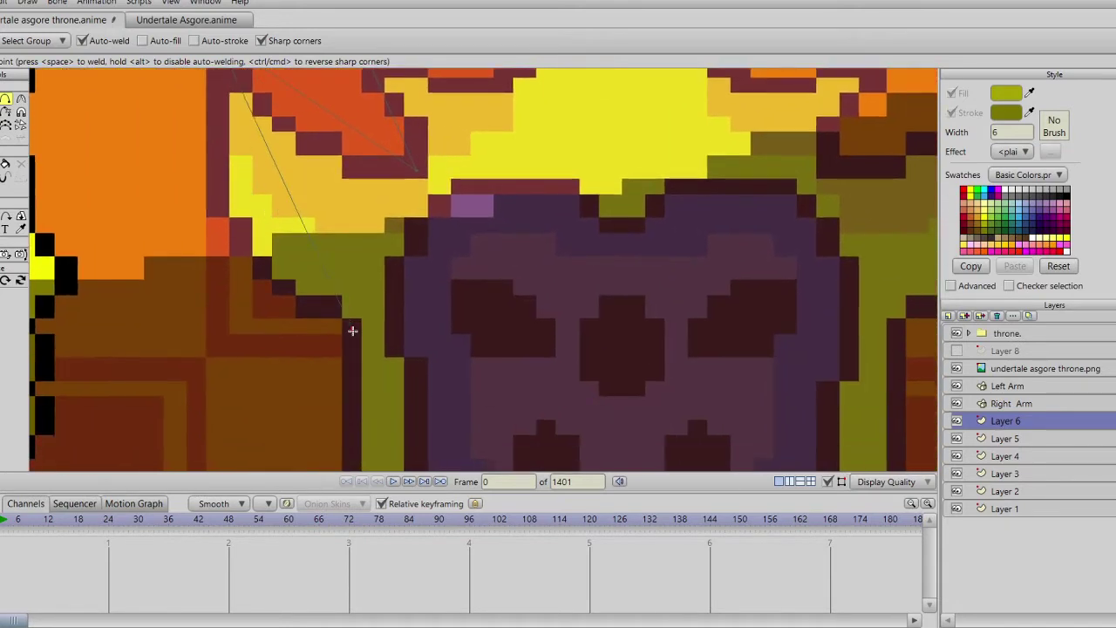
{"action": "scroll", "coordinate": [367, 330], "scroll_direction": "down", "scroll_amount": 4}
{"action": "scroll", "coordinate": [403, 197], "scroll_direction": "up", "scroll_amount": 4}
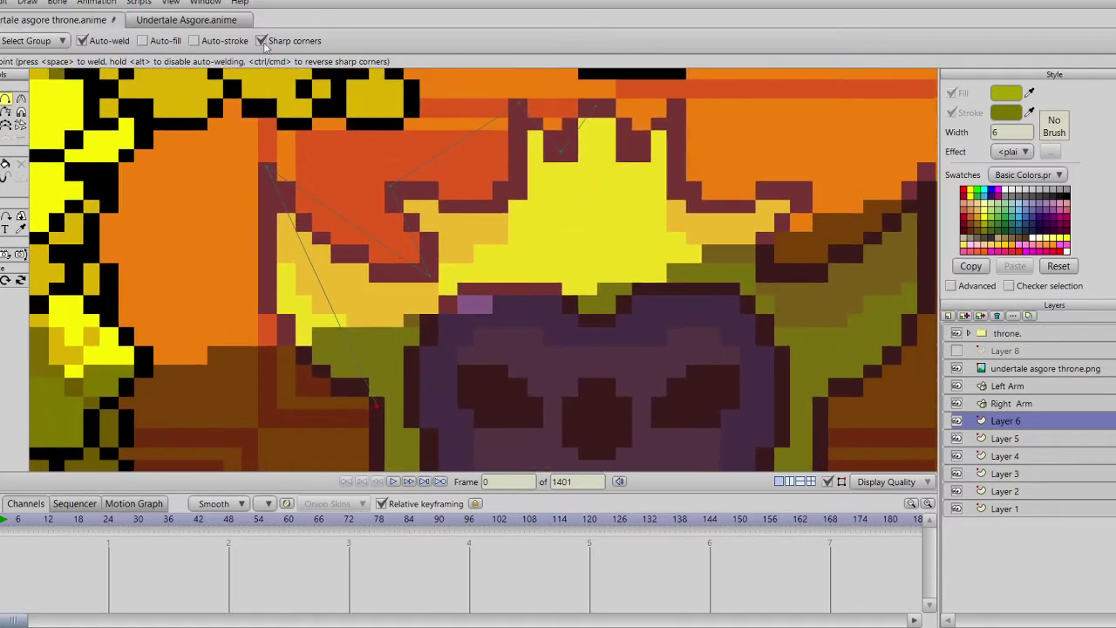
Step: Turn off sharp corners and add smooth points along the crown's left side, the inner curl and the horn's upper edge
{"action": "scroll", "coordinate": [349, 206], "scroll_direction": "up", "scroll_amount": 3}
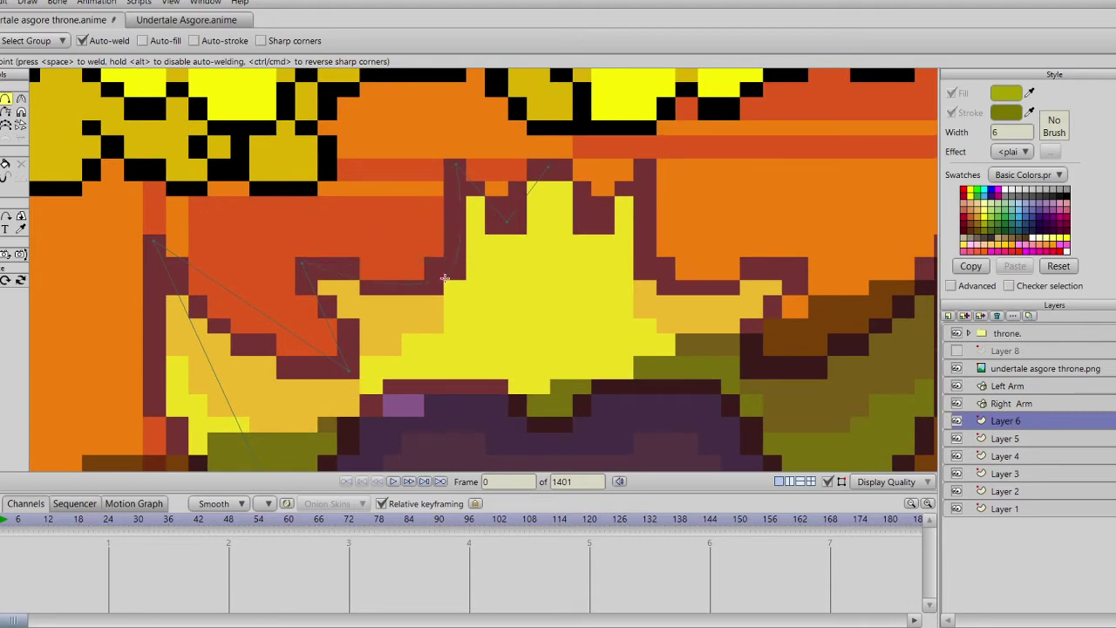
{"action": "left_click_drag", "start_coordinate": [443, 290], "coordinate": [436, 286]}
{"action": "left_click_drag", "start_coordinate": [315, 318], "coordinate": [324, 287]}
{"action": "left_click", "coordinate": [328, 289]}
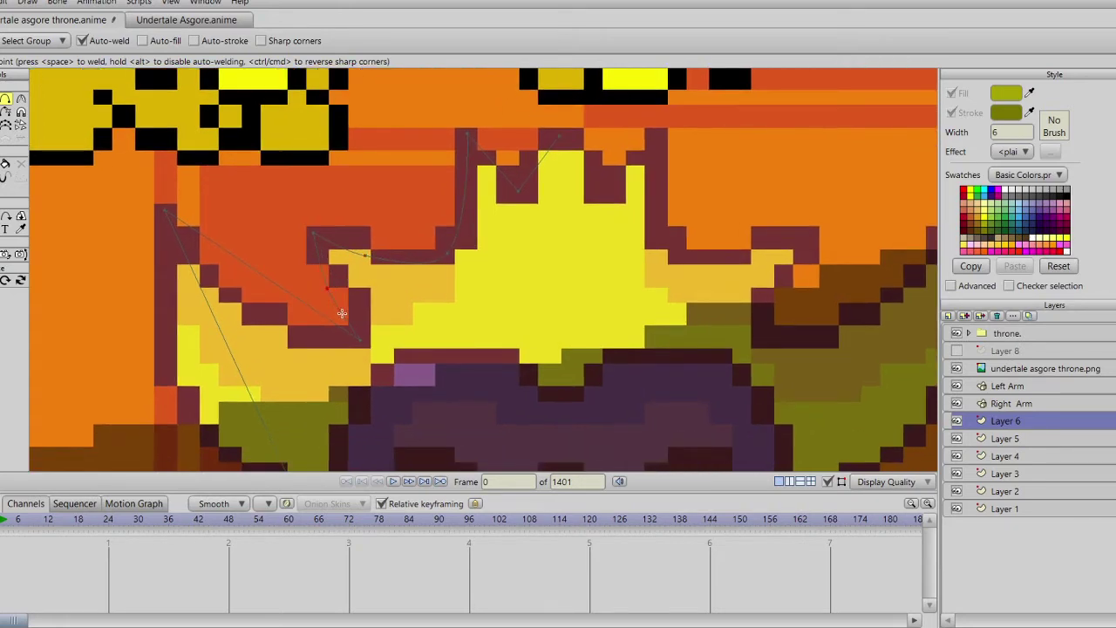
{"action": "scroll", "coordinate": [351, 316], "scroll_direction": "down", "scroll_amount": 2}
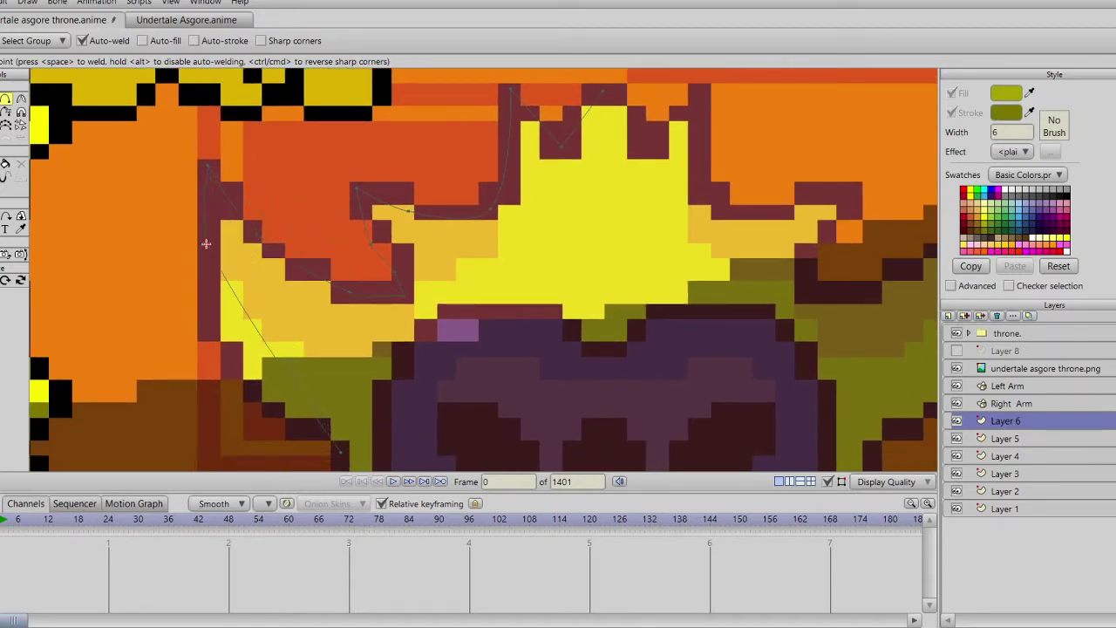
Step: Curve the outline along the left horn's outer edge down to the shoulder with smooth points
{"action": "scroll", "coordinate": [249, 244], "scroll_direction": "down", "scroll_amount": 3}
{"action": "scroll", "coordinate": [279, 237], "scroll_direction": "down", "scroll_amount": 2}
{"action": "scroll", "coordinate": [309, 236], "scroll_direction": "down", "scroll_amount": 2}
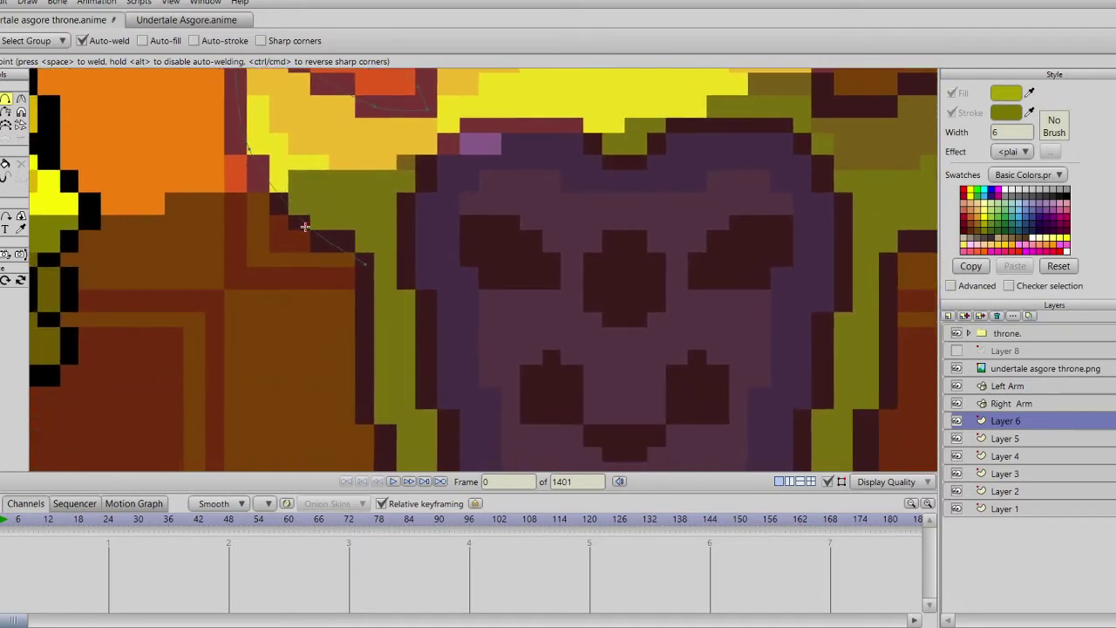
{"action": "scroll", "coordinate": [363, 284], "scroll_direction": "down", "scroll_amount": 2}
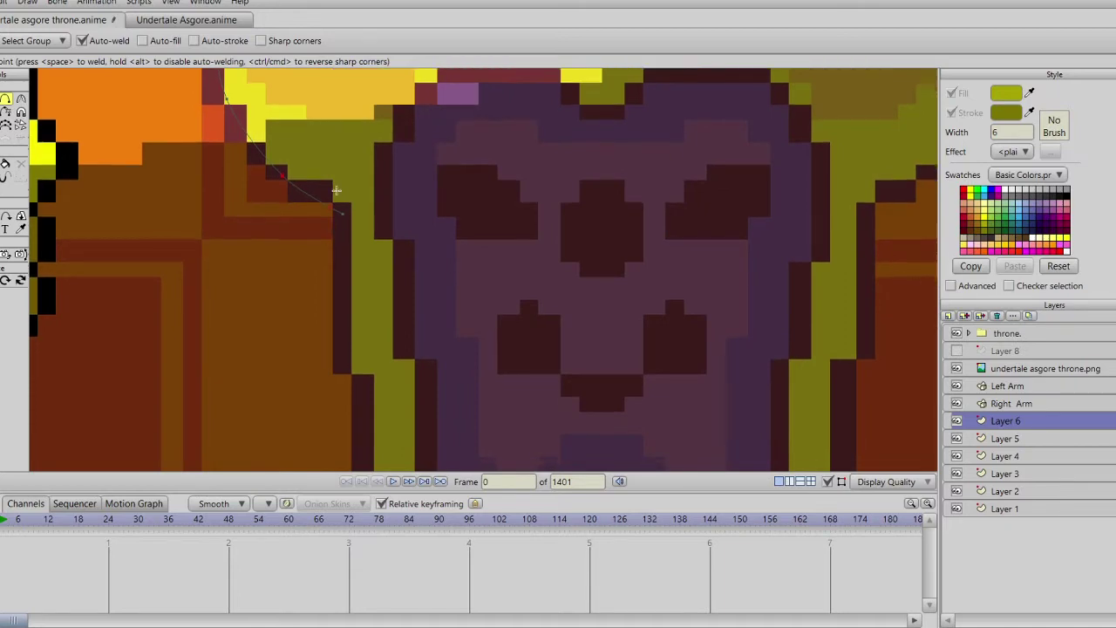
Step: Trace the outer edge of the backrest's left post and the spiral scroll at its foot
{"action": "scroll", "coordinate": [341, 202], "scroll_direction": "down", "scroll_amount": 5}
{"action": "scroll", "coordinate": [347, 193], "scroll_direction": "up", "scroll_amount": 3}
{"action": "scroll", "coordinate": [347, 209], "scroll_direction": "down", "scroll_amount": 2}
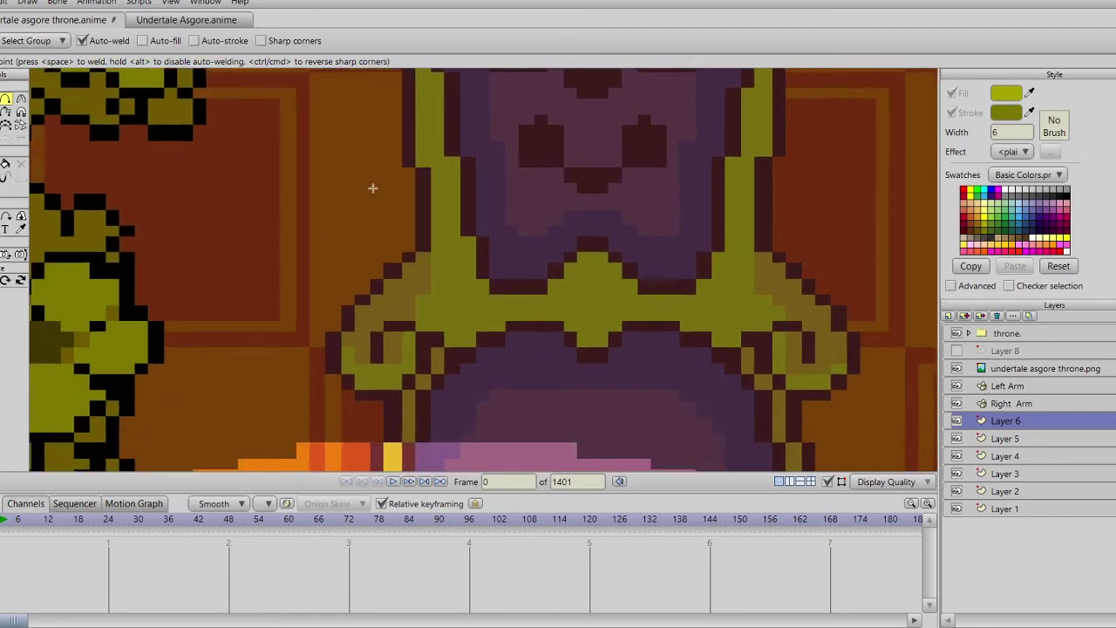
{"action": "scroll", "coordinate": [398, 288], "scroll_direction": "up", "scroll_amount": 3}
{"action": "mouse_move", "coordinate": [383, 298]}
{"action": "left_mouse_down"}
{"action": "mouse_move", "coordinate": [399, 236]}
{"action": "mouse_move", "coordinate": [436, 222]}
{"action": "mouse_move", "coordinate": [489, 242]}
{"action": "mouse_move", "coordinate": [501, 283]}
{"action": "mouse_move", "coordinate": [505, 263]}
{"action": "mouse_move", "coordinate": [486, 315]}
{"action": "mouse_move", "coordinate": [491, 294]}
{"action": "mouse_move", "coordinate": [427, 322]}
{"action": "mouse_move", "coordinate": [369, 318]}
{"action": "mouse_move", "coordinate": [332, 304]}
{"action": "mouse_move", "coordinate": [298, 249]}
{"action": "mouse_move", "coordinate": [318, 310]}
{"action": "mouse_move", "coordinate": [324, 267]}
{"action": "mouse_move", "coordinate": [335, 311]}
{"action": "mouse_move", "coordinate": [385, 248]}
{"action": "mouse_move", "coordinate": [374, 269]}
{"action": "mouse_move", "coordinate": [437, 237]}
{"action": "mouse_move", "coordinate": [406, 304]}
{"action": "mouse_move", "coordinate": [449, 250]}
{"action": "mouse_move", "coordinate": [464, 197]}
{"action": "mouse_move", "coordinate": [451, 215]}
{"action": "mouse_move", "coordinate": [456, 242]}
{"action": "mouse_move", "coordinate": [437, 238]}
{"action": "mouse_move", "coordinate": [421, 172]}
{"action": "mouse_move", "coordinate": [414, 200]}
{"action": "mouse_move", "coordinate": [414, 134]}
{"action": "left_mouse_up"}
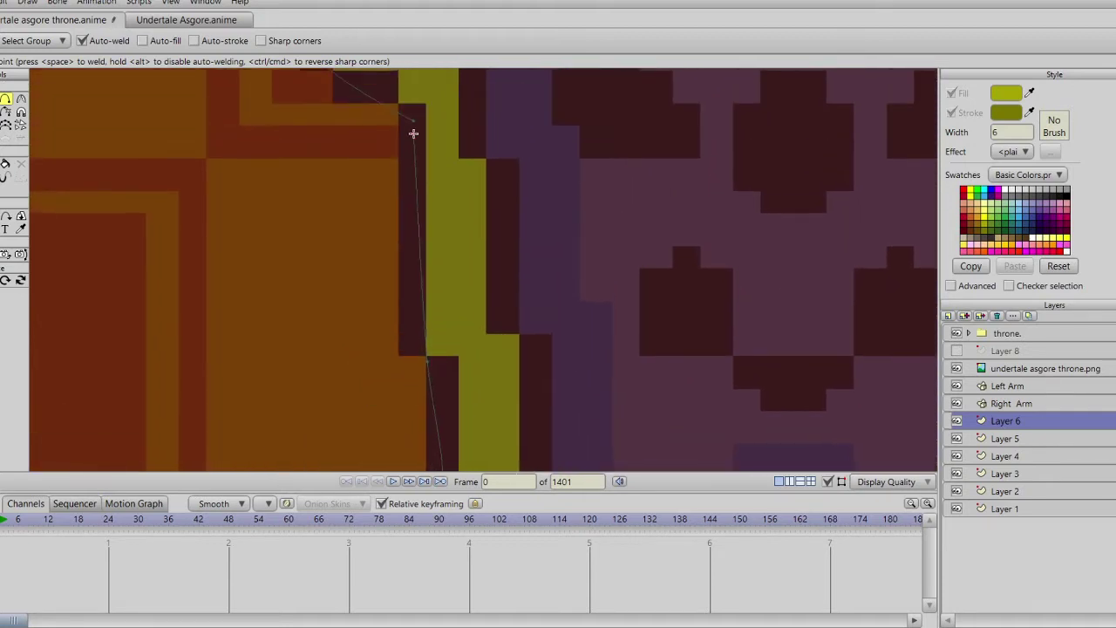
{"action": "scroll", "coordinate": [474, 264], "scroll_direction": "down", "scroll_amount": 4}
{"action": "left_click_drag", "start_coordinate": [528, 305], "coordinate": [378, 132]}
{"action": "scroll", "coordinate": [484, 255], "scroll_direction": "up", "scroll_amount": 2}
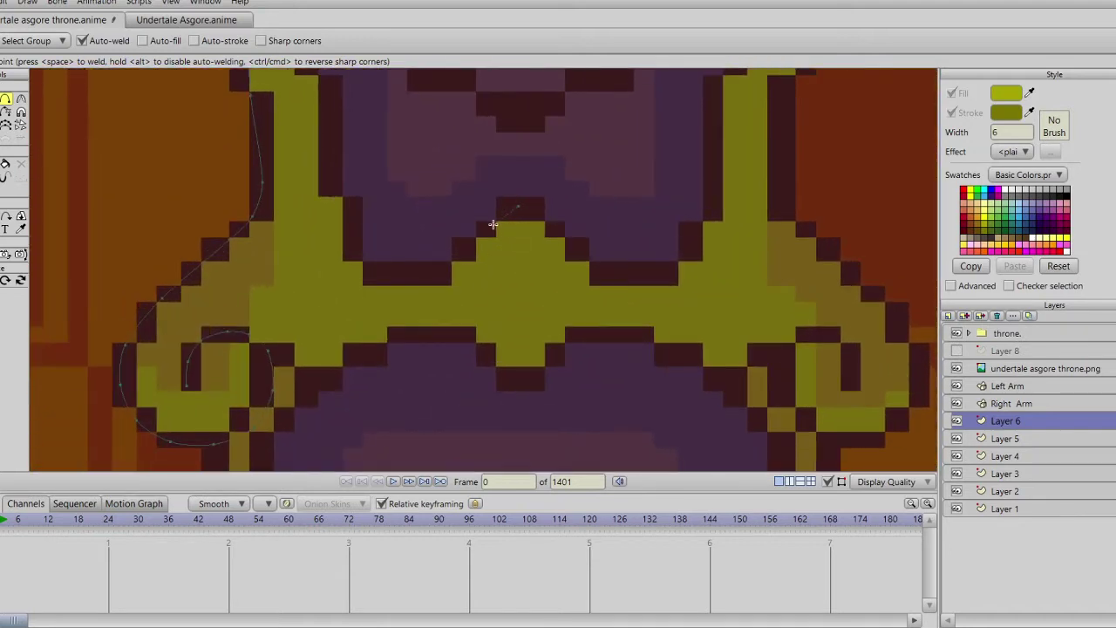
Step: Trace the left half of the purple cushion's border from its lower centre peak up to the upper centre notch
{"action": "mouse_move", "coordinate": [489, 227]}
{"action": "left_mouse_down"}
{"action": "mouse_move", "coordinate": [454, 264]}
{"action": "mouse_move", "coordinate": [381, 278]}
{"action": "left_mouse_up"}
{"action": "mouse_move", "coordinate": [380, 278]}
{"action": "left_mouse_down"}
{"action": "mouse_move", "coordinate": [411, 282]}
{"action": "mouse_move", "coordinate": [377, 253]}
{"action": "left_mouse_up"}
{"action": "left_click_drag", "start_coordinate": [355, 211], "coordinate": [356, 190]}
{"action": "mouse_move", "coordinate": [357, 189]}
{"action": "left_mouse_down"}
{"action": "mouse_move", "coordinate": [363, 282]}
{"action": "mouse_move", "coordinate": [347, 162]}
{"action": "left_mouse_up"}
{"action": "mouse_move", "coordinate": [347, 161]}
{"action": "left_mouse_down"}
{"action": "mouse_move", "coordinate": [349, 265]}
{"action": "mouse_move", "coordinate": [332, 148]}
{"action": "left_mouse_up"}
{"action": "mouse_move", "coordinate": [332, 149]}
{"action": "left_mouse_down"}
{"action": "mouse_move", "coordinate": [328, 229]}
{"action": "mouse_move", "coordinate": [355, 216]}
{"action": "left_mouse_up"}
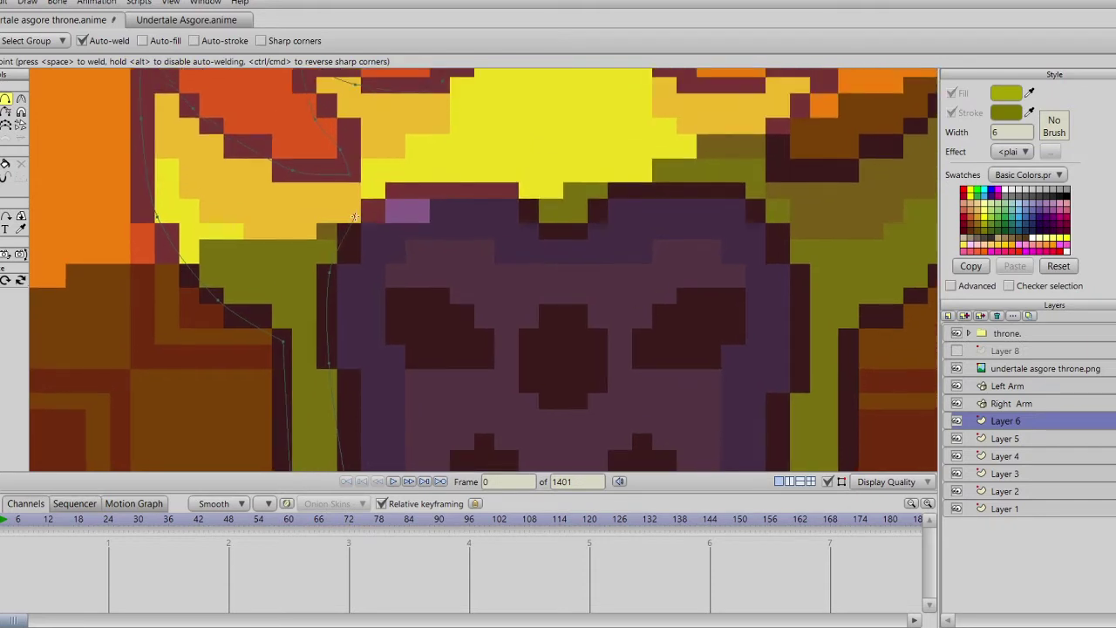
{"action": "mouse_move", "coordinate": [396, 178]}
{"action": "left_mouse_down"}
{"action": "mouse_move", "coordinate": [441, 197]}
{"action": "mouse_move", "coordinate": [415, 201]}
{"action": "mouse_move", "coordinate": [465, 207]}
{"action": "mouse_move", "coordinate": [440, 200]}
{"action": "mouse_move", "coordinate": [468, 227]}
{"action": "left_mouse_up"}
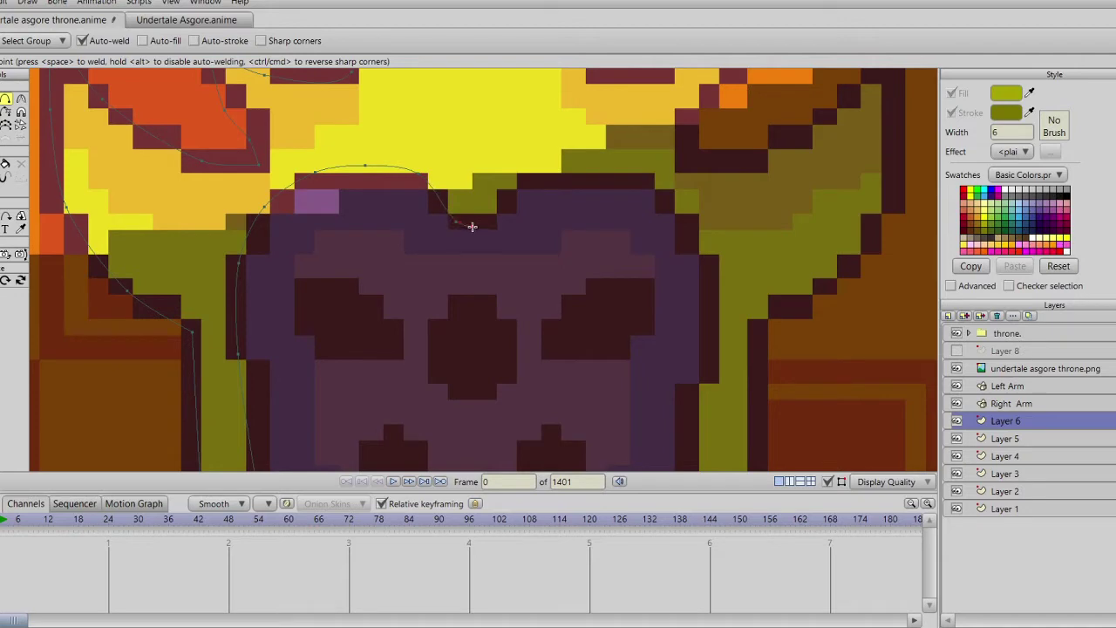
{"action": "scroll", "coordinate": [491, 258], "scroll_direction": "down", "scroll_amount": 3}
{"action": "left_click_drag", "start_coordinate": [498, 312], "coordinate": [480, 184]}
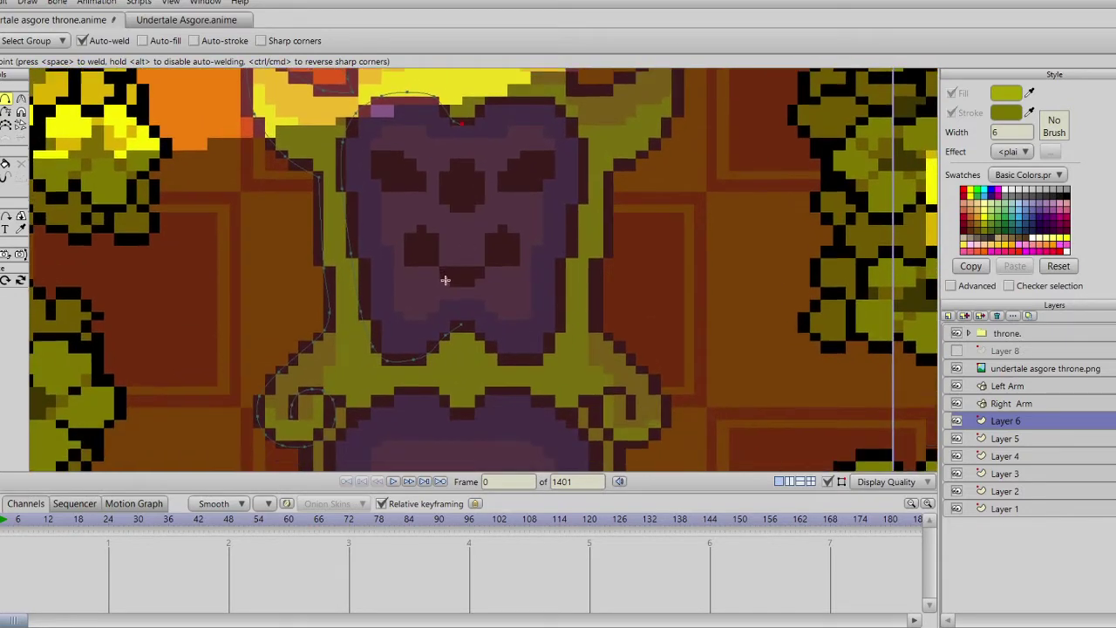
{"action": "left_click_drag", "start_coordinate": [454, 250], "coordinate": [468, 294]}
{"action": "scroll", "coordinate": [467, 294], "scroll_direction": "up", "scroll_amount": 2}
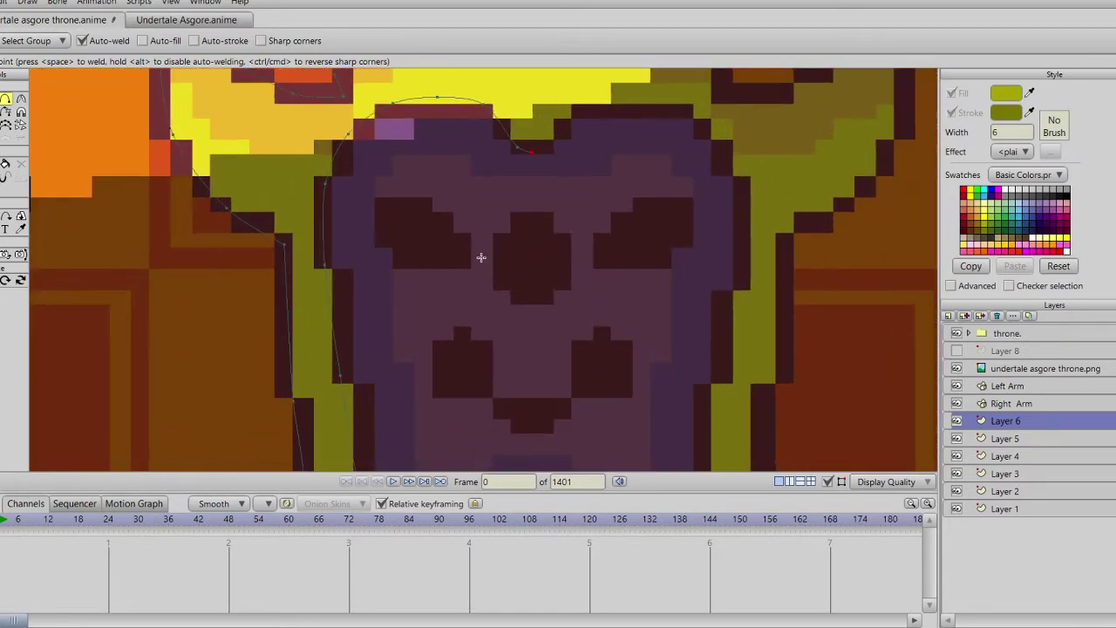
{"action": "scroll", "coordinate": [482, 257], "scroll_direction": "down", "scroll_amount": 3}
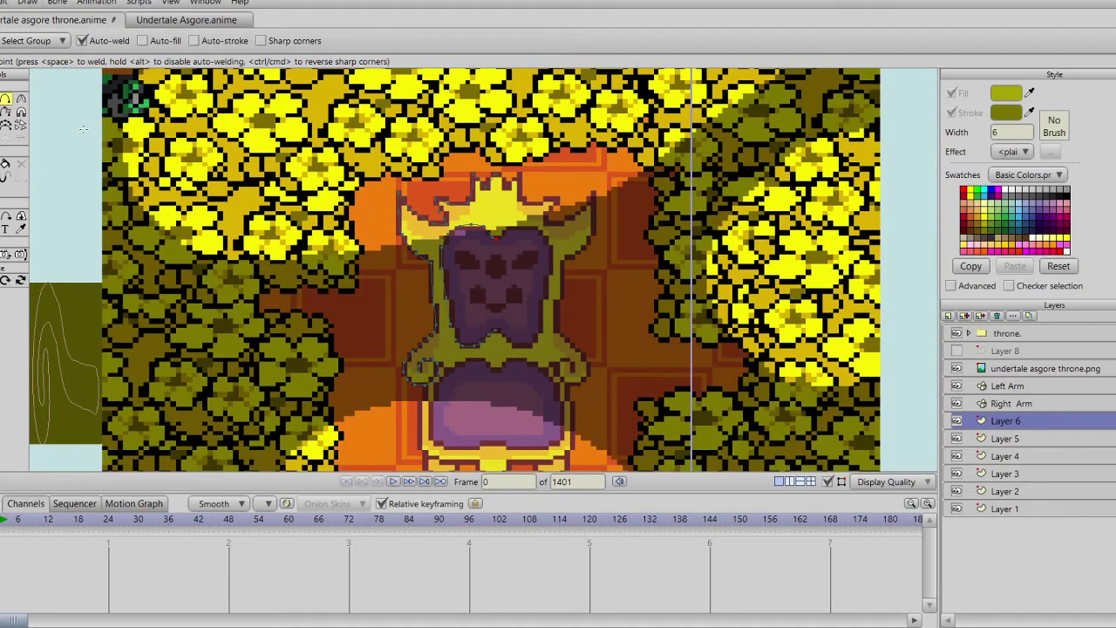
{"action": "scroll", "coordinate": [593, 264], "scroll_direction": "up", "scroll_amount": 3}
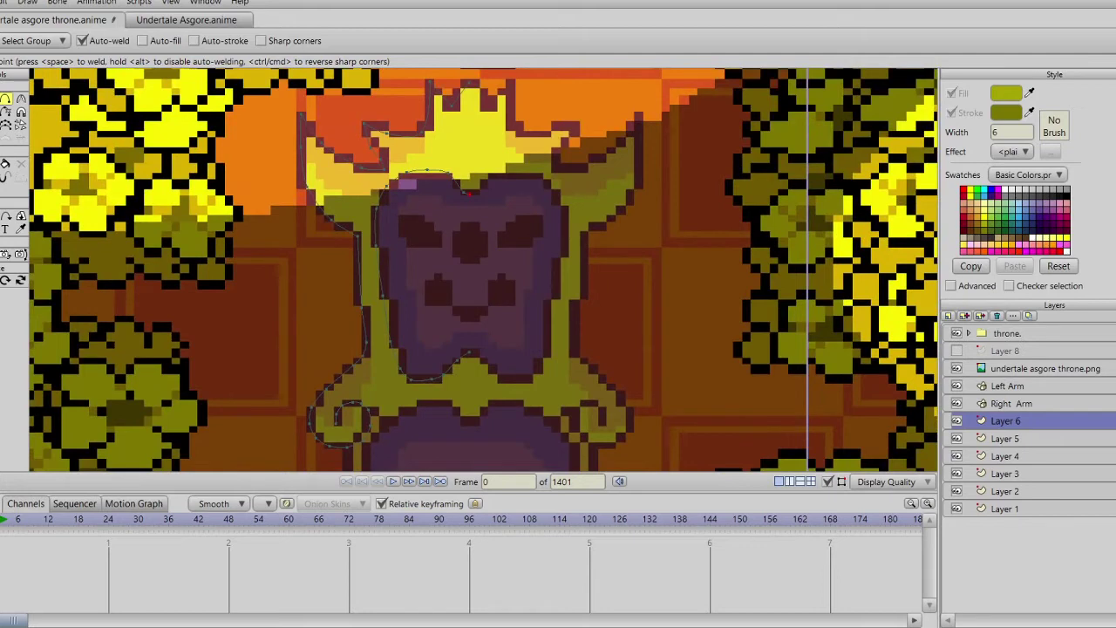
Step: Switch to File Explorer, open the MoHo Pro 13 folder on the moho Pro (D:) drive and bring Toriel 3.0 #1 into the throne project
{"action": "left_click", "coordinate": [490, 625]}
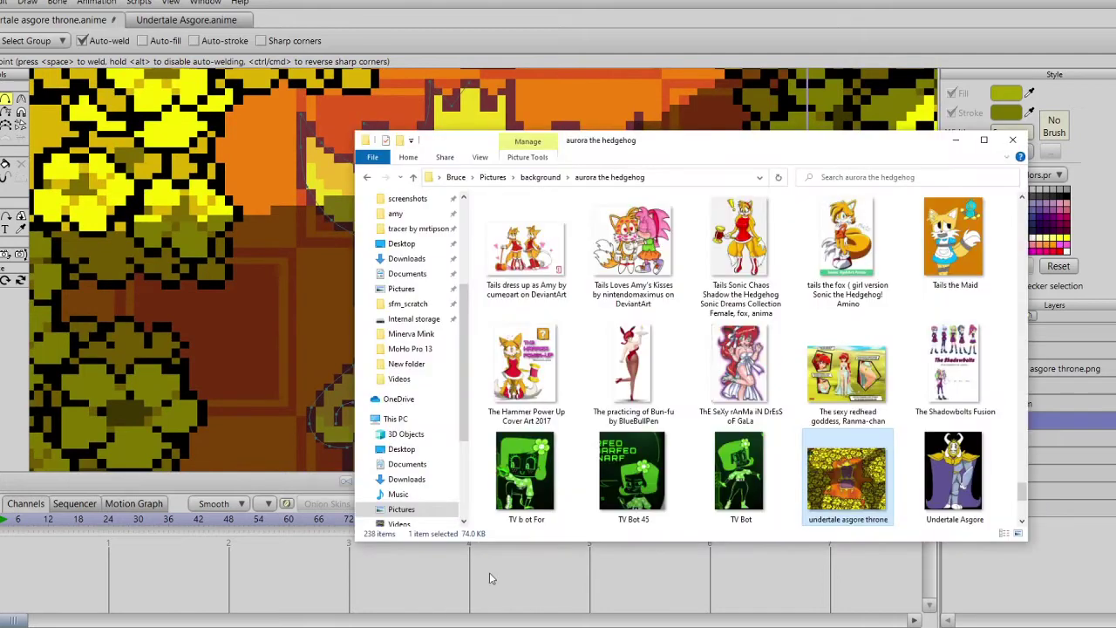
{"action": "left_click", "coordinate": [402, 513]}
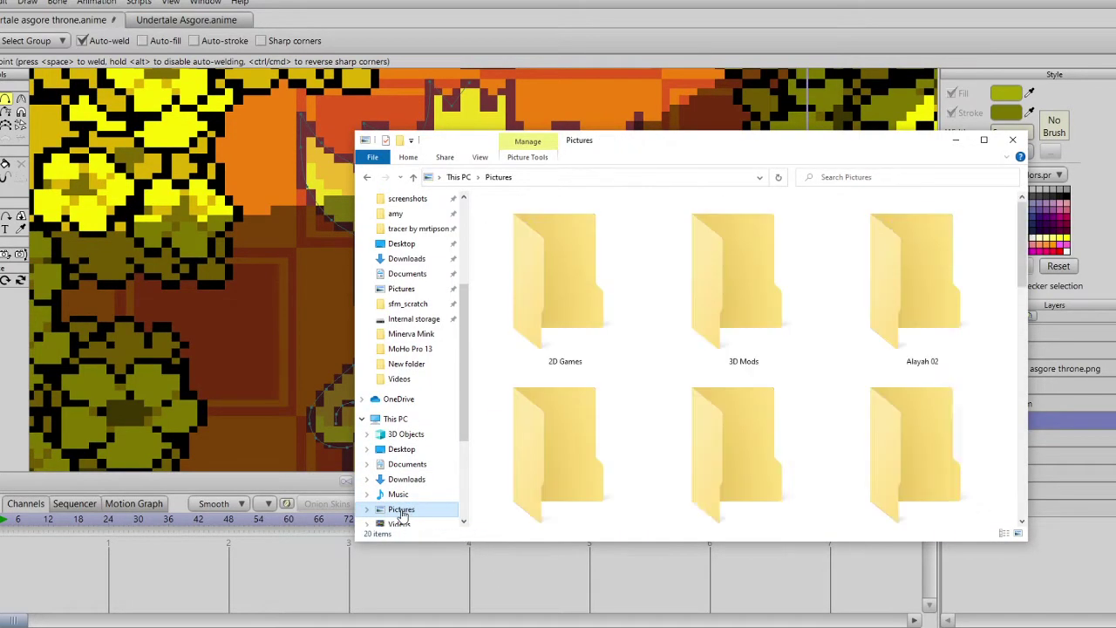
{"action": "scroll", "coordinate": [407, 513], "scroll_direction": "down", "scroll_amount": 1}
{"action": "scroll", "coordinate": [406, 510], "scroll_direction": "down", "scroll_amount": 2}
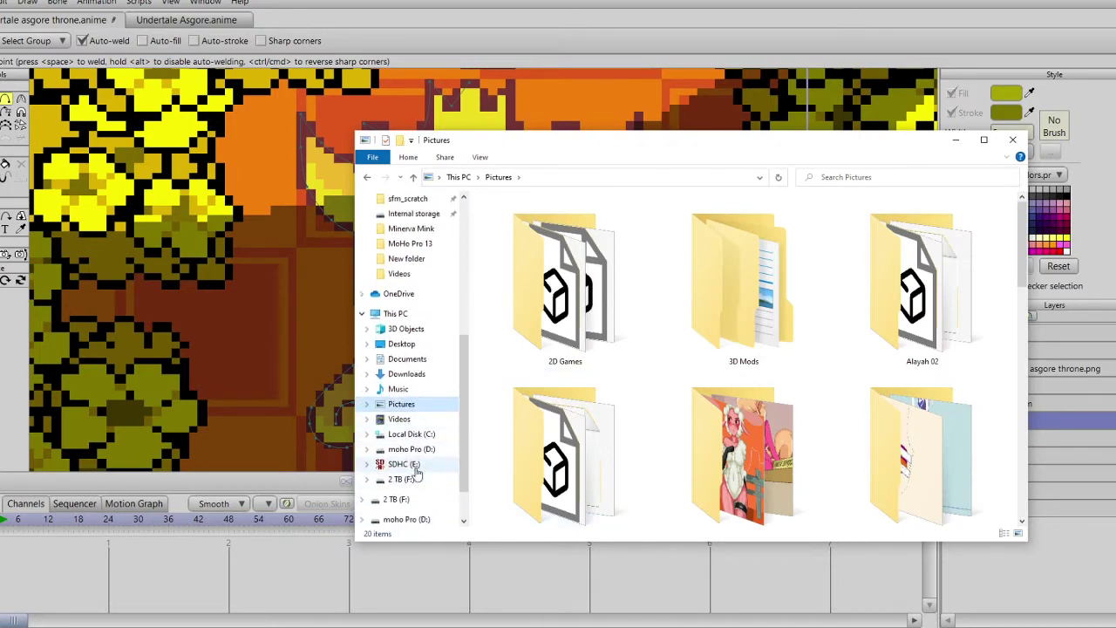
{"action": "left_click", "coordinate": [411, 452]}
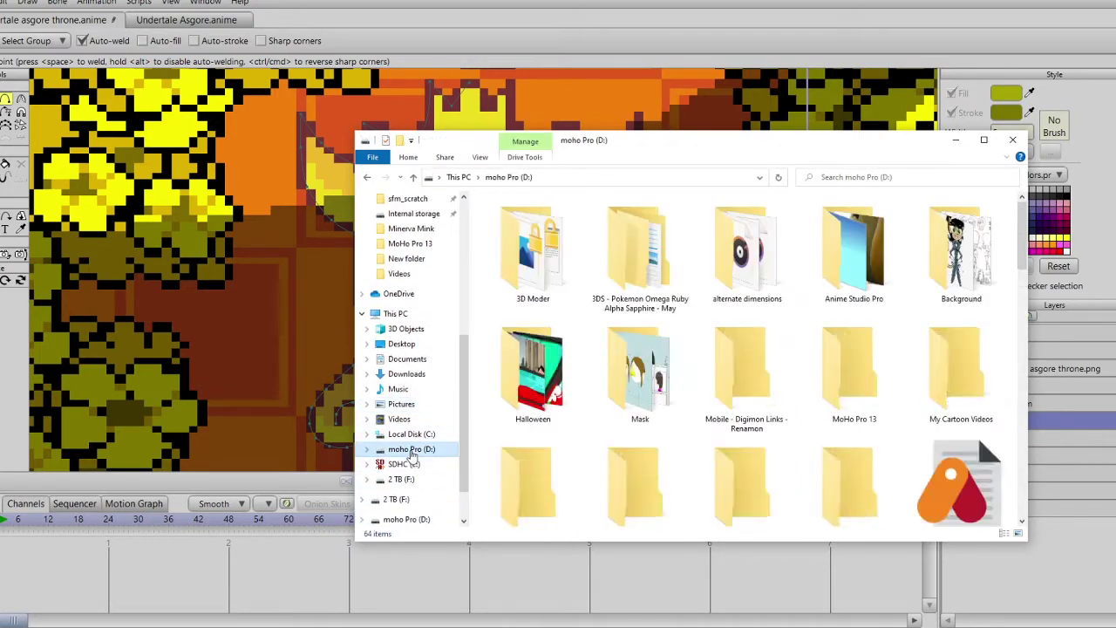
{"action": "double_click", "coordinate": [854, 371]}
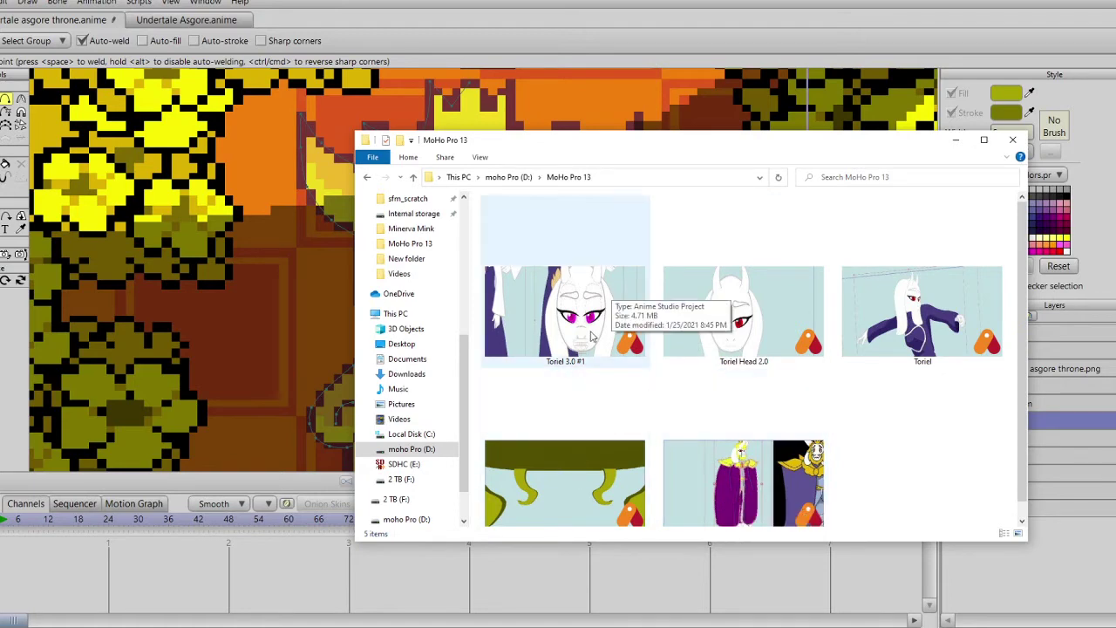
{"action": "left_click", "coordinate": [558, 320]}
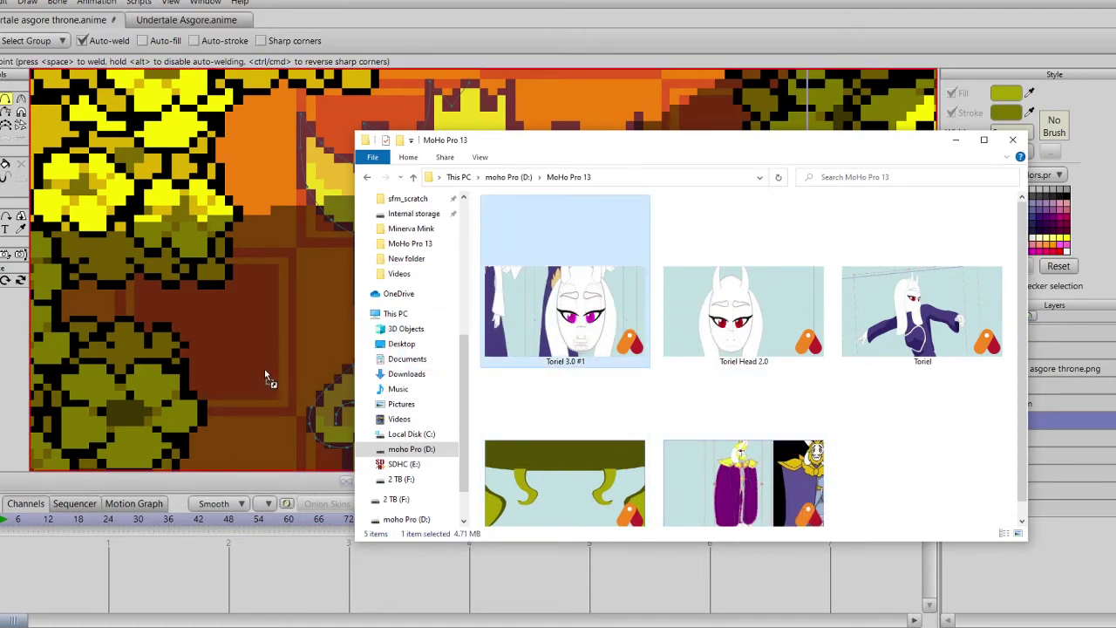
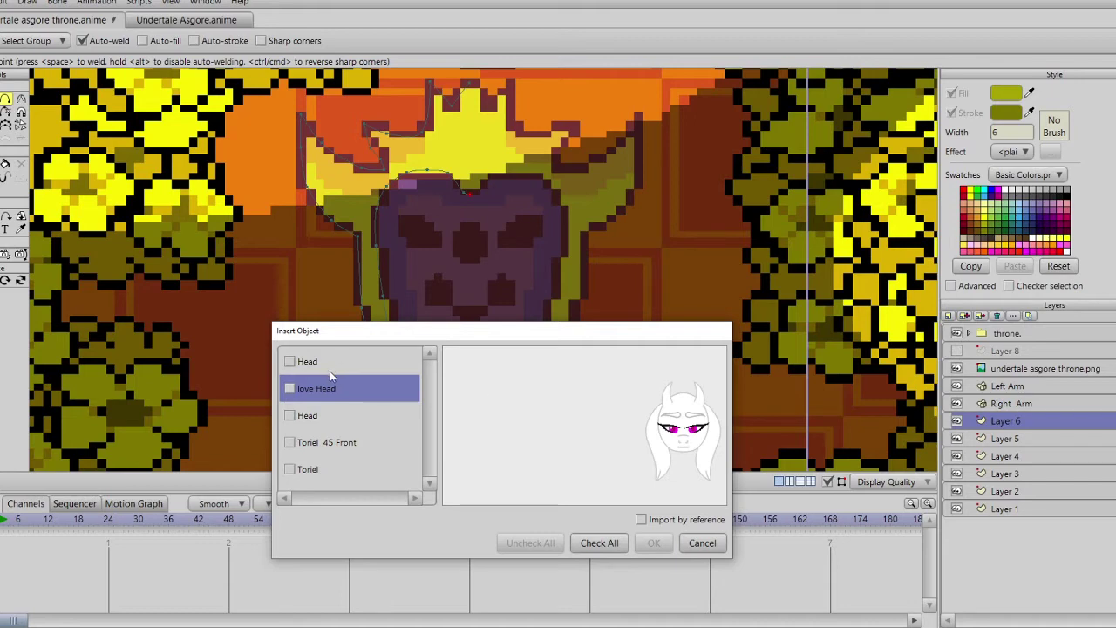
Step: Insert only the Toriel object from the project's object list, leaving Toriel 45 Front out
{"action": "left_click", "coordinate": [311, 475]}
{"action": "left_click", "coordinate": [333, 447]}
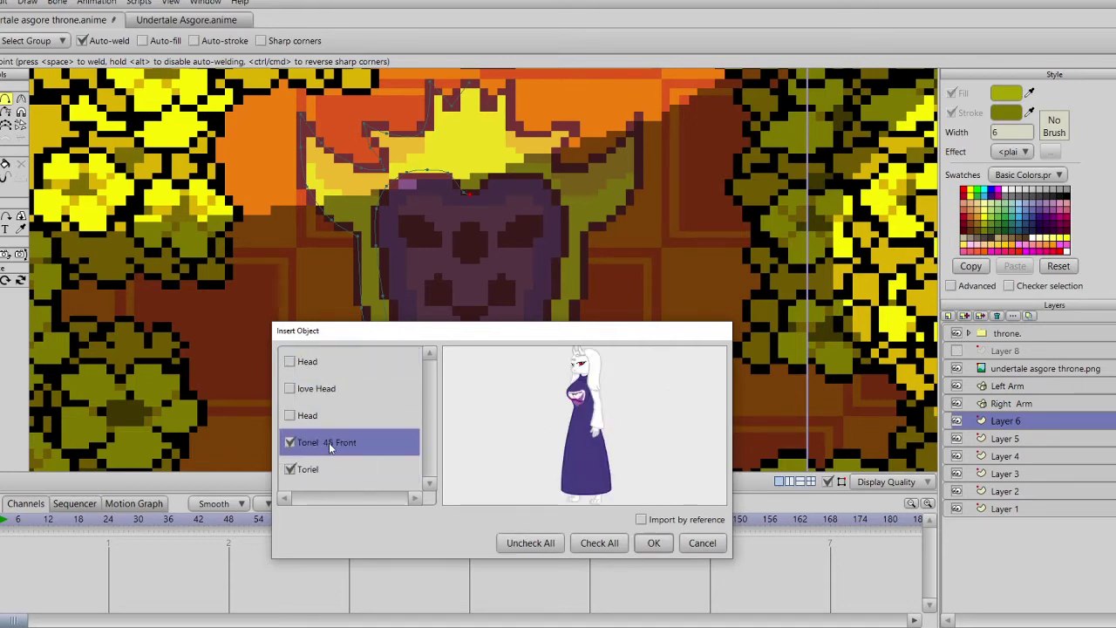
{"action": "left_click", "coordinate": [322, 467]}
{"action": "left_click", "coordinate": [319, 446]}
{"action": "left_click", "coordinate": [305, 471]}
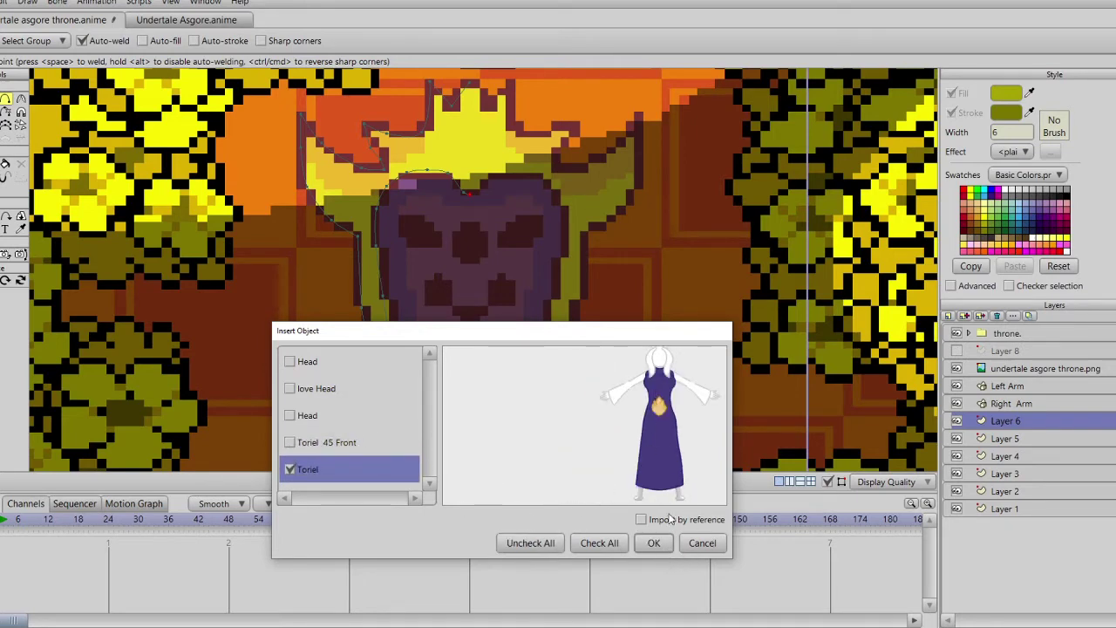
{"action": "left_click", "coordinate": [657, 546]}
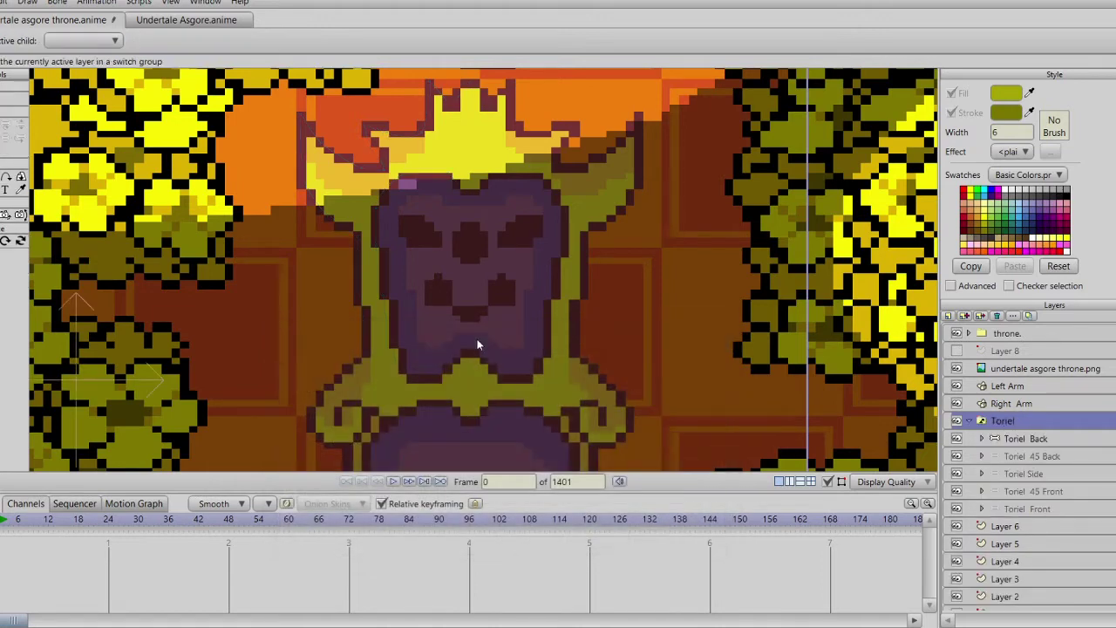
Step: Hide the undertale asgore throne.png reference layer and switch the Toriel group to its Toriel Front view
{"action": "left_click", "coordinate": [983, 508]}
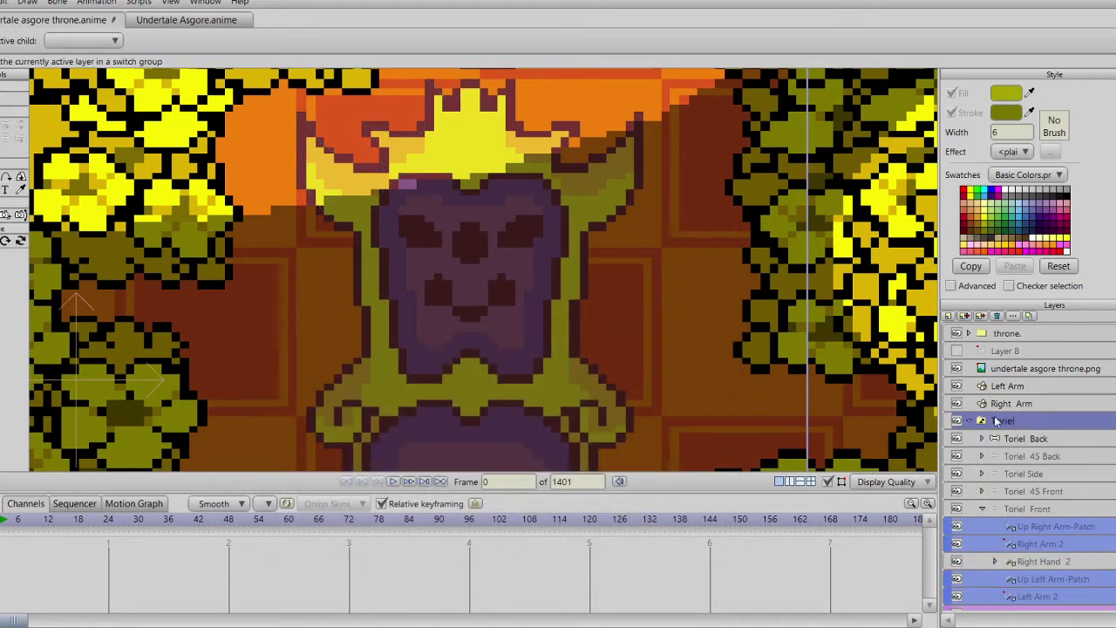
{"action": "left_click", "coordinate": [957, 370]}
{"action": "scroll", "coordinate": [631, 321], "scroll_direction": "down", "scroll_amount": 4}
{"action": "left_click_drag", "start_coordinate": [628, 333], "coordinate": [723, 349]}
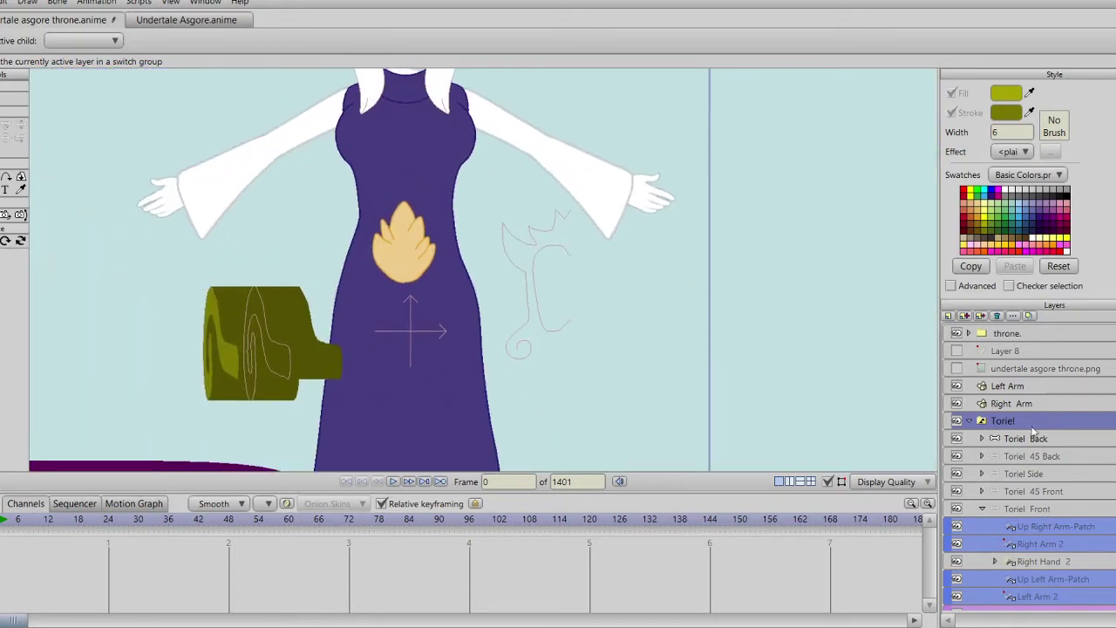
{"action": "left_click", "coordinate": [1028, 509]}
{"action": "right_click", "coordinate": [1031, 424]}
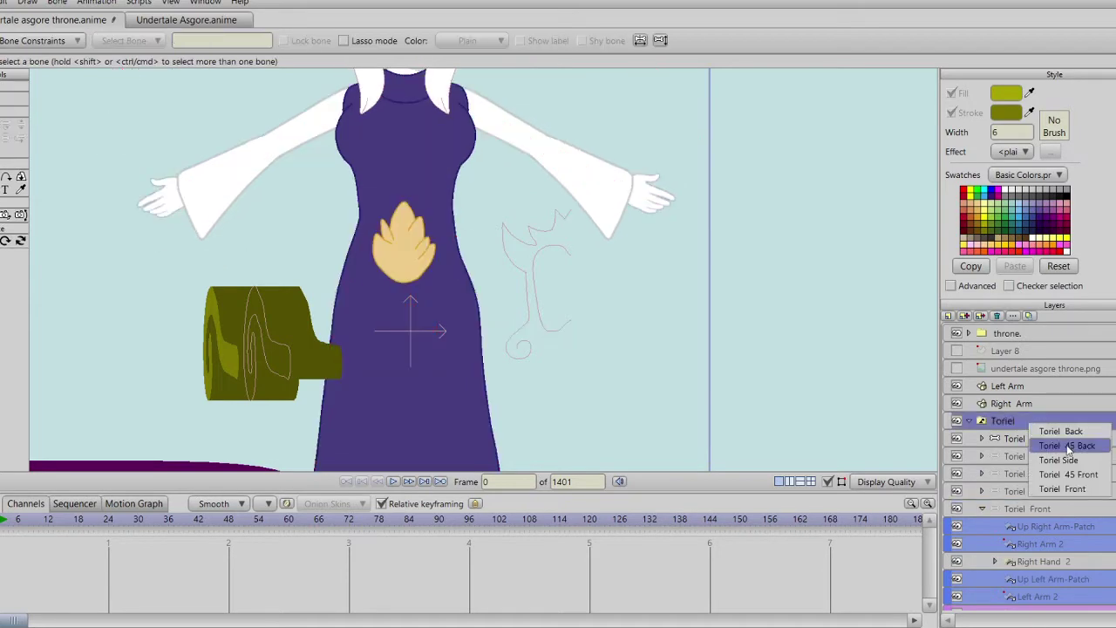
{"action": "left_click", "coordinate": [1074, 490]}
{"action": "scroll", "coordinate": [615, 305], "scroll_direction": "up", "scroll_amount": 5}
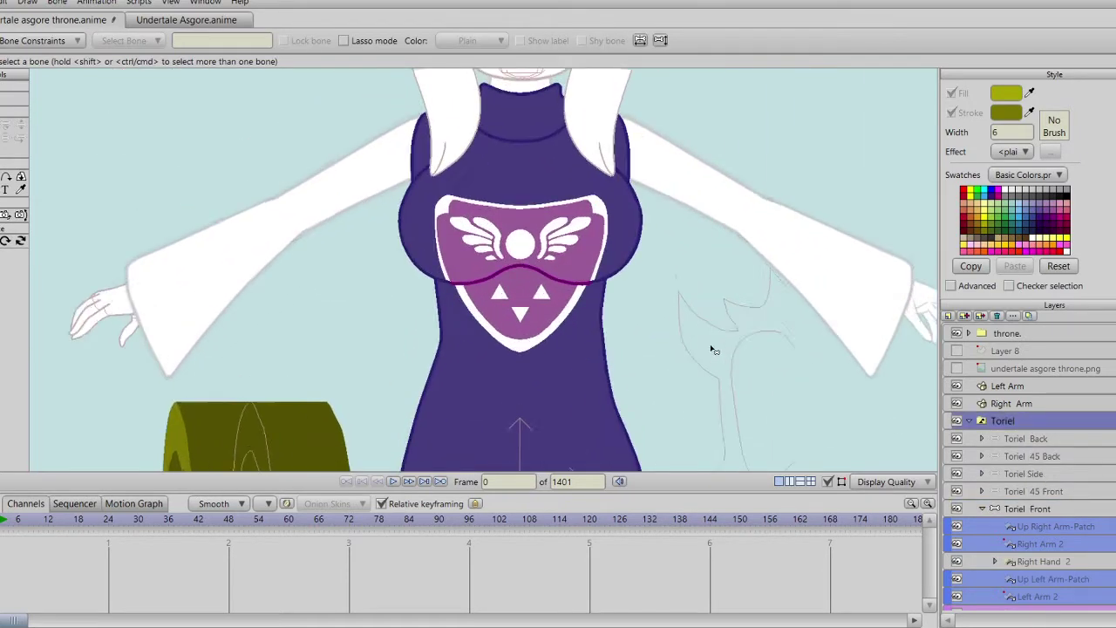
Step: Make Toriel's Outfit layer active by picking the emblem on the dress, ready for selecting its points
{"action": "left_click_drag", "start_coordinate": [573, 247], "coordinate": [527, 184]}
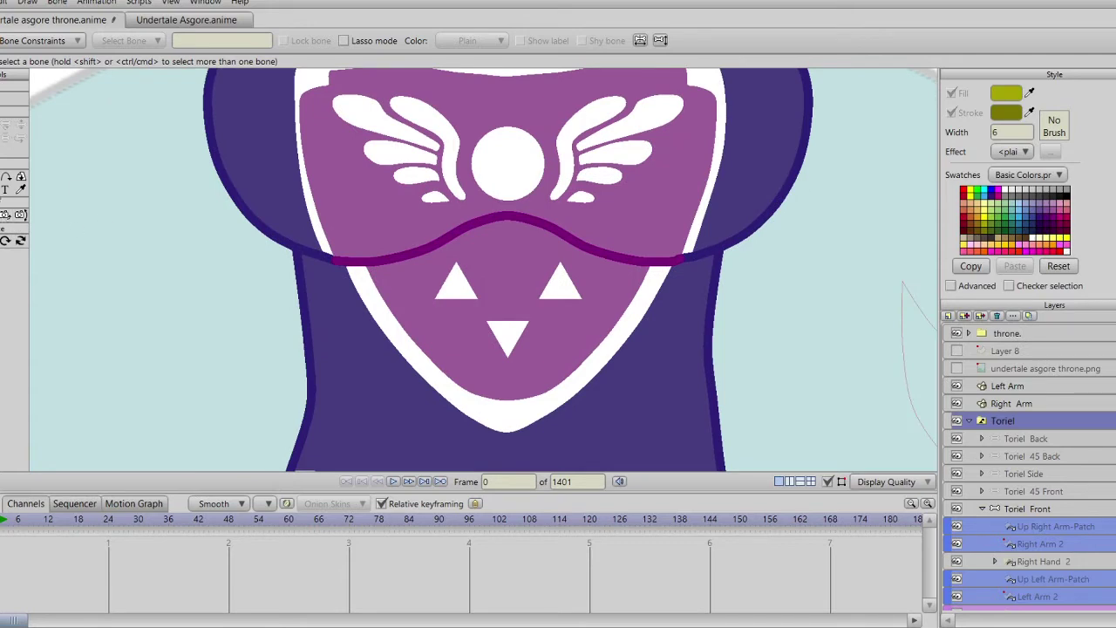
{"action": "left_click", "coordinate": [6, 215]}
{"action": "left_click", "coordinate": [525, 168]}
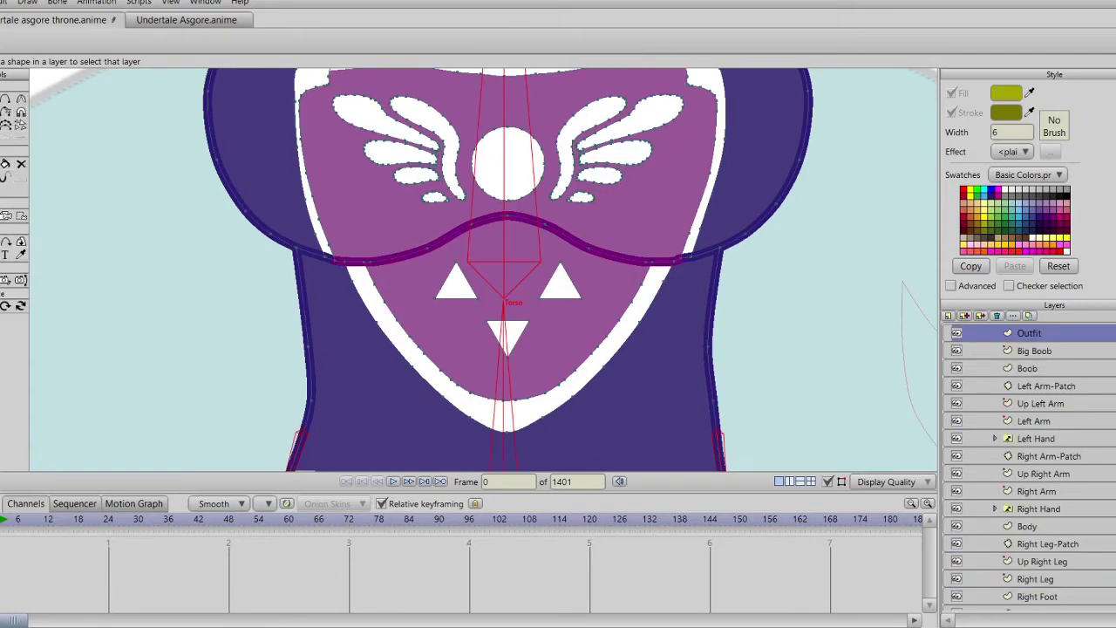
{"action": "left_click", "coordinate": [1, 100]}
{"action": "mouse_move", "coordinate": [348, 108]}
{"action": "left_mouse_down"}
{"action": "mouse_move", "coordinate": [296, 148]}
{"action": "mouse_move", "coordinate": [290, 172]}
{"action": "mouse_move", "coordinate": [280, 139]}
{"action": "mouse_move", "coordinate": [273, 156]}
{"action": "left_mouse_up"}
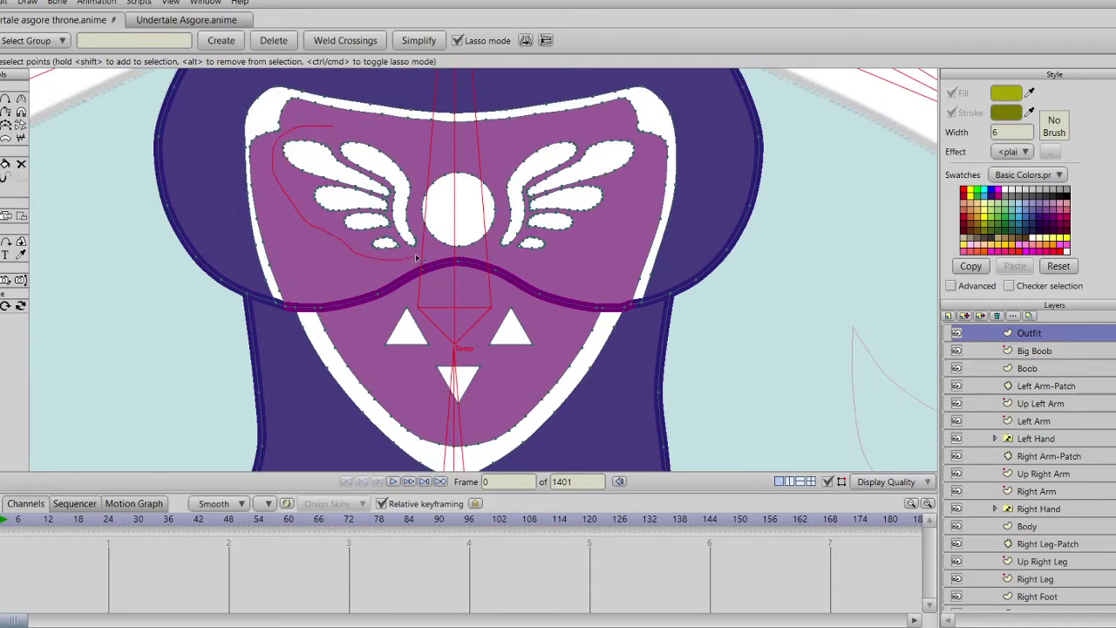
{"action": "mouse_move", "coordinate": [507, 262]}
{"action": "left_mouse_down"}
{"action": "mouse_move", "coordinate": [620, 233]}
{"action": "mouse_move", "coordinate": [645, 193]}
{"action": "mouse_move", "coordinate": [645, 138]}
{"action": "mouse_move", "coordinate": [597, 128]}
{"action": "mouse_move", "coordinate": [480, 142]}
{"action": "mouse_move", "coordinate": [347, 135]}
{"action": "left_mouse_up"}
{"action": "mouse_move", "coordinate": [484, 329]}
{"action": "left_mouse_down"}
{"action": "mouse_move", "coordinate": [442, 258]}
{"action": "mouse_move", "coordinate": [364, 237]}
{"action": "mouse_move", "coordinate": [352, 265]}
{"action": "mouse_move", "coordinate": [373, 324]}
{"action": "mouse_move", "coordinate": [410, 347]}
{"action": "mouse_move", "coordinate": [483, 337]}
{"action": "mouse_move", "coordinate": [522, 299]}
{"action": "mouse_move", "coordinate": [526, 264]}
{"action": "mouse_move", "coordinate": [517, 242]}
{"action": "mouse_move", "coordinate": [478, 234]}
{"action": "left_mouse_up"}
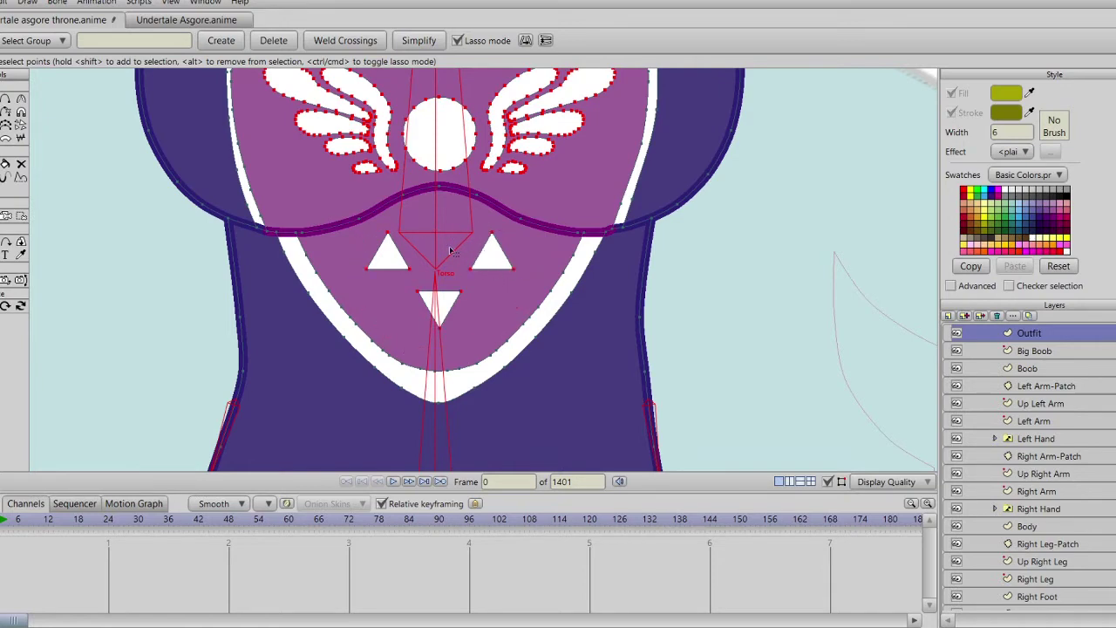
{"action": "left_click_drag", "start_coordinate": [444, 207], "coordinate": [461, 238]}
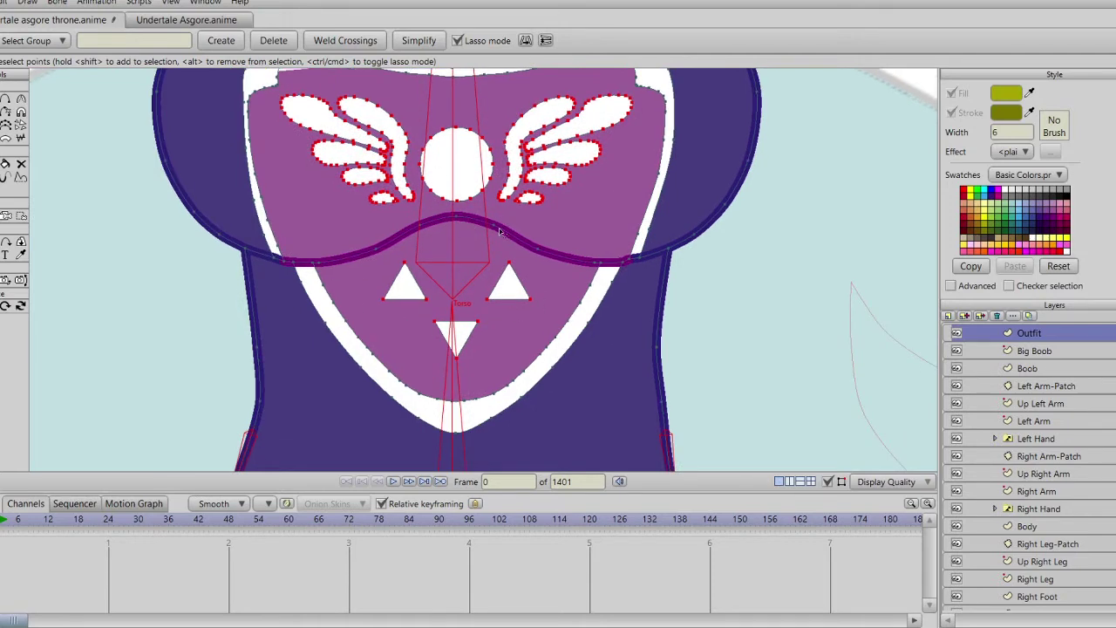
{"action": "scroll", "coordinate": [548, 266], "scroll_direction": "down", "scroll_amount": 2}
{"action": "left_click_drag", "start_coordinate": [569, 155], "coordinate": [420, 153]}
{"action": "mouse_move", "coordinate": [341, 206]}
{"action": "left_mouse_down"}
{"action": "mouse_move", "coordinate": [422, 239]}
{"action": "mouse_move", "coordinate": [502, 239]}
{"action": "mouse_move", "coordinate": [562, 215]}
{"action": "mouse_move", "coordinate": [554, 135]}
{"action": "left_mouse_up"}
{"action": "left_click", "coordinate": [504, 263]}
{"action": "mouse_move", "coordinate": [504, 265]}
{"action": "left_mouse_down"}
{"action": "mouse_move", "coordinate": [411, 323]}
{"action": "mouse_move", "coordinate": [531, 282]}
{"action": "mouse_move", "coordinate": [510, 261]}
{"action": "left_mouse_up"}
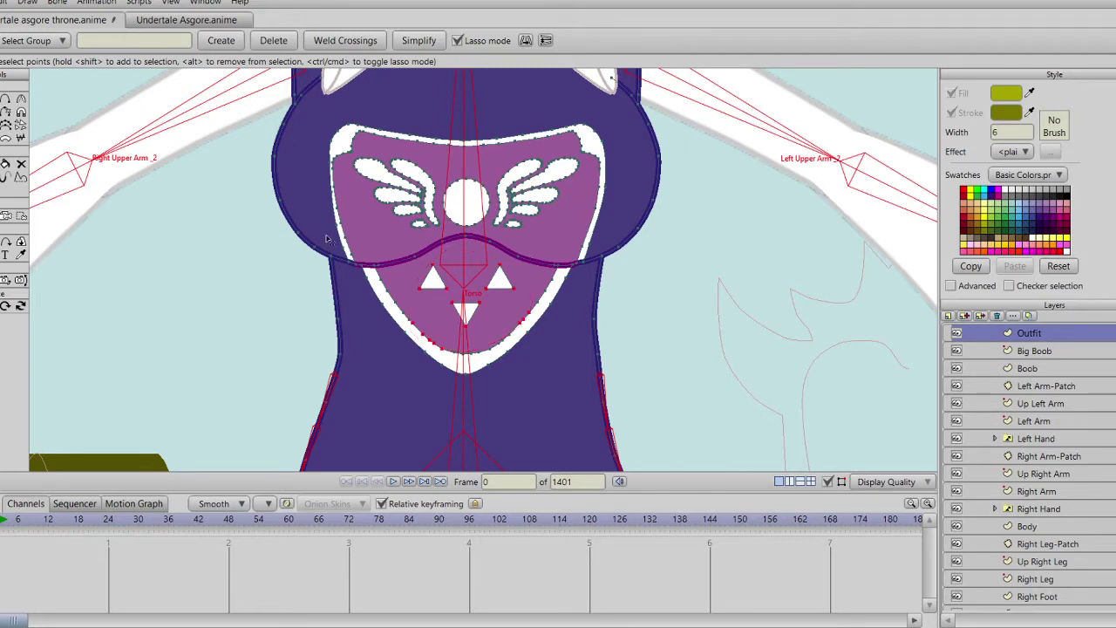
{"action": "scroll", "coordinate": [451, 259], "scroll_direction": "up", "scroll_amount": 3}
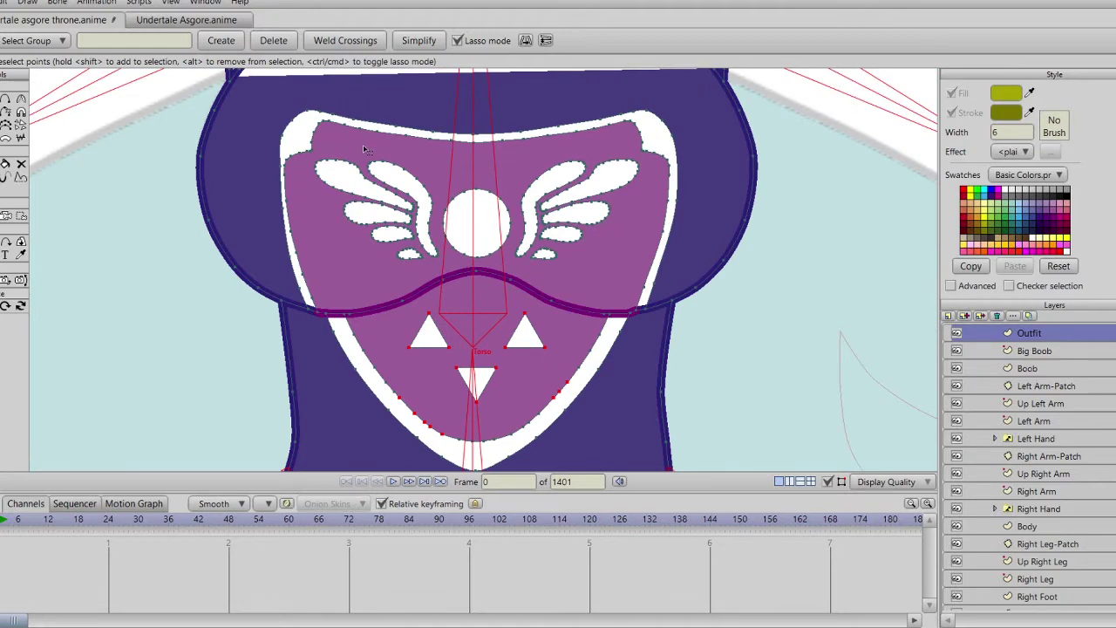
{"action": "left_click", "coordinate": [365, 152]}
{"action": "left_click", "coordinate": [121, 280]}
Step: Select all points of the emblem's wings, circle and three triangles on the Outfit layer and copy them
{"action": "mouse_move", "coordinate": [388, 152]}
{"action": "left_mouse_down"}
{"action": "mouse_move", "coordinate": [348, 144]}
{"action": "mouse_move", "coordinate": [314, 159]}
{"action": "mouse_move", "coordinate": [302, 183]}
{"action": "mouse_move", "coordinate": [347, 258]}
{"action": "mouse_move", "coordinate": [443, 277]}
{"action": "left_mouse_up"}
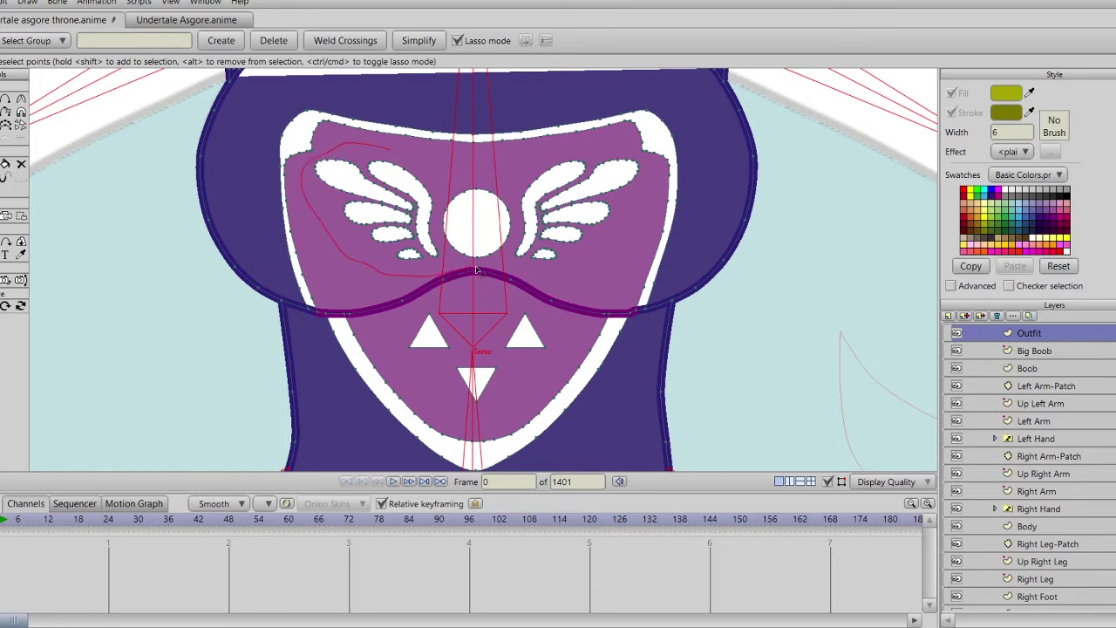
{"action": "mouse_move", "coordinate": [620, 153]}
{"action": "left_mouse_down"}
{"action": "mouse_move", "coordinate": [500, 169]}
{"action": "mouse_move", "coordinate": [389, 150]}
{"action": "left_mouse_up"}
{"action": "mouse_move", "coordinate": [470, 309]}
{"action": "left_mouse_down"}
{"action": "mouse_move", "coordinate": [435, 309]}
{"action": "mouse_move", "coordinate": [396, 355]}
{"action": "mouse_move", "coordinate": [441, 407]}
{"action": "left_mouse_up"}
{"action": "mouse_move", "coordinate": [527, 400]}
{"action": "left_mouse_down"}
{"action": "mouse_move", "coordinate": [563, 353]}
{"action": "mouse_move", "coordinate": [557, 327]}
{"action": "mouse_move", "coordinate": [471, 311]}
{"action": "left_mouse_up"}
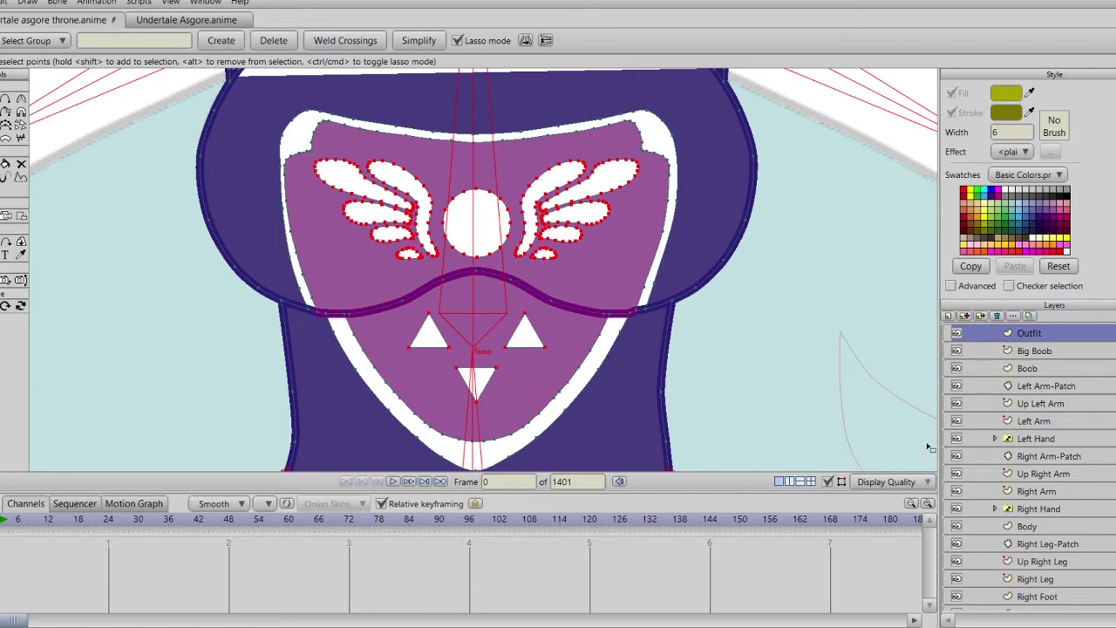
Step: Delete the whole Toriel group from the throne project
{"action": "scroll", "coordinate": [1044, 564], "scroll_direction": "up", "scroll_amount": 10}
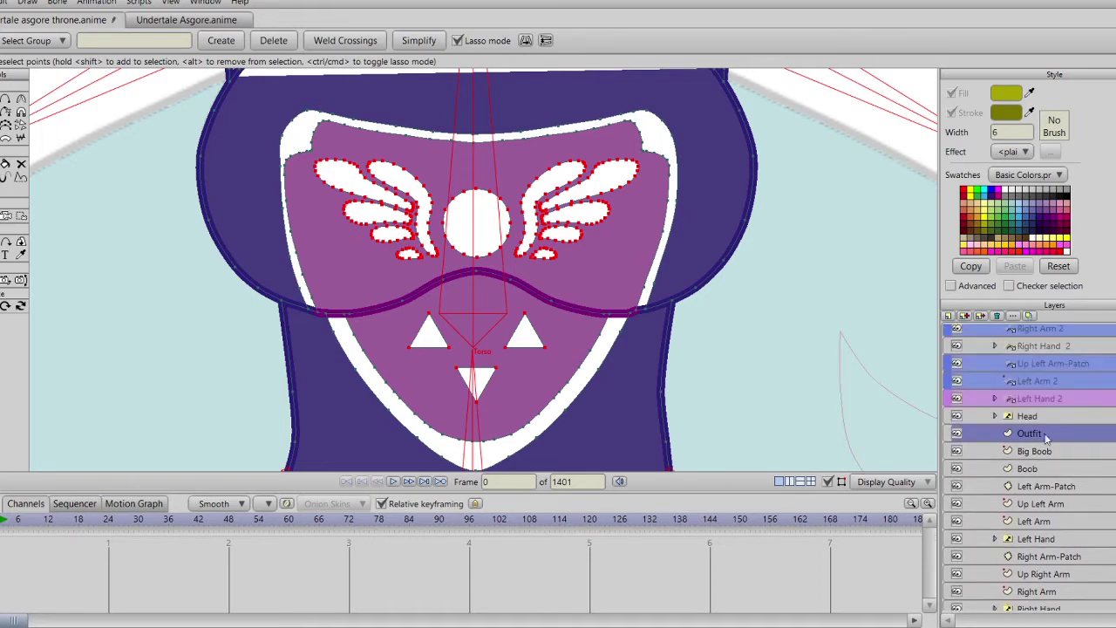
{"action": "left_click", "coordinate": [1009, 436]}
{"action": "left_click", "coordinate": [1003, 421]}
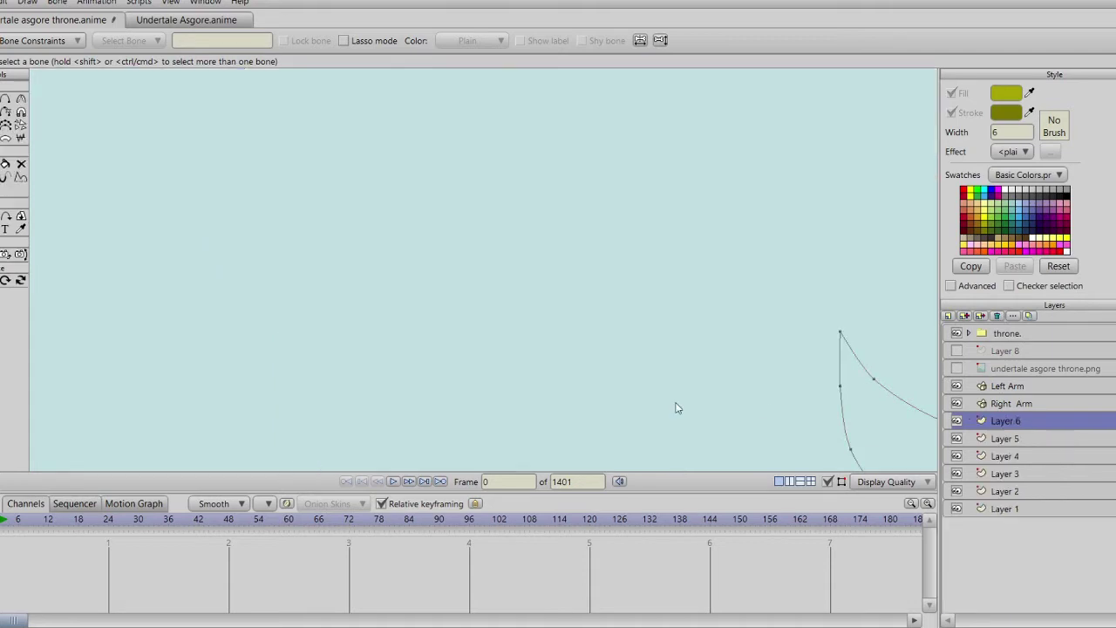
Step: Paste the copied emblem into Layer 6 with the backrest outlines
{"action": "left_click", "coordinate": [551, 345]}
{"action": "key", "text": "t"}
{"action": "scroll", "coordinate": [536, 329], "scroll_direction": "down", "scroll_amount": 2}
{"action": "scroll", "coordinate": [536, 329], "scroll_direction": "down", "scroll_amount": 2}
{"action": "left_click_drag", "start_coordinate": [530, 325], "coordinate": [693, 337]}
{"action": "left_click_drag", "start_coordinate": [364, 264], "coordinate": [643, 381]}
{"action": "scroll", "coordinate": [782, 375], "scroll_direction": "up", "scroll_amount": 7}
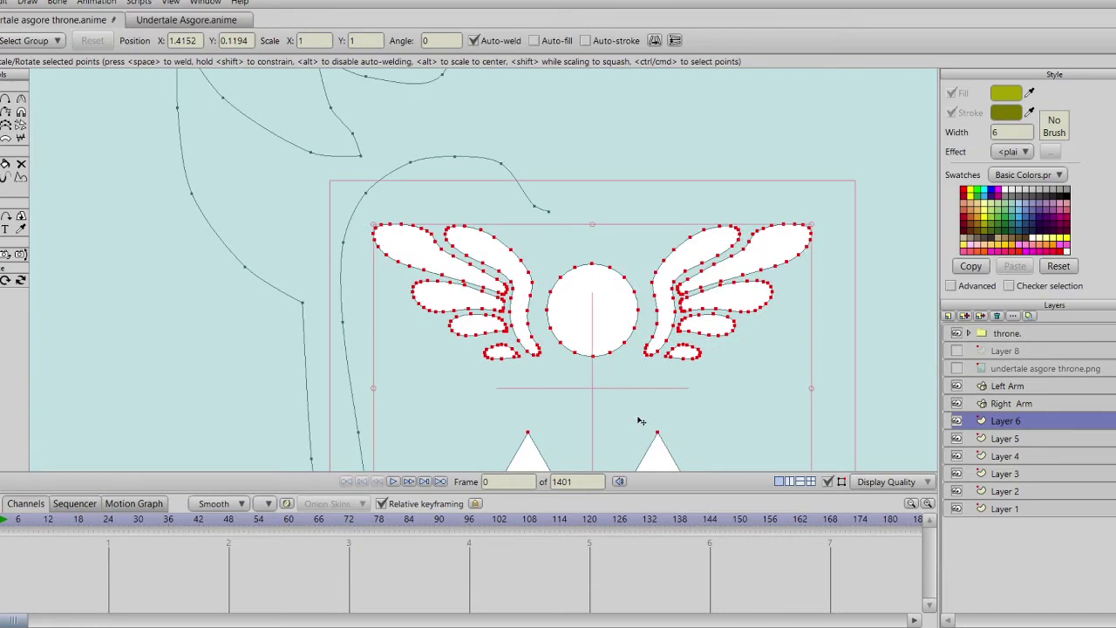
{"action": "left_click_drag", "start_coordinate": [637, 422], "coordinate": [630, 337]}
{"action": "scroll", "coordinate": [641, 366], "scroll_direction": "down", "scroll_amount": 5}
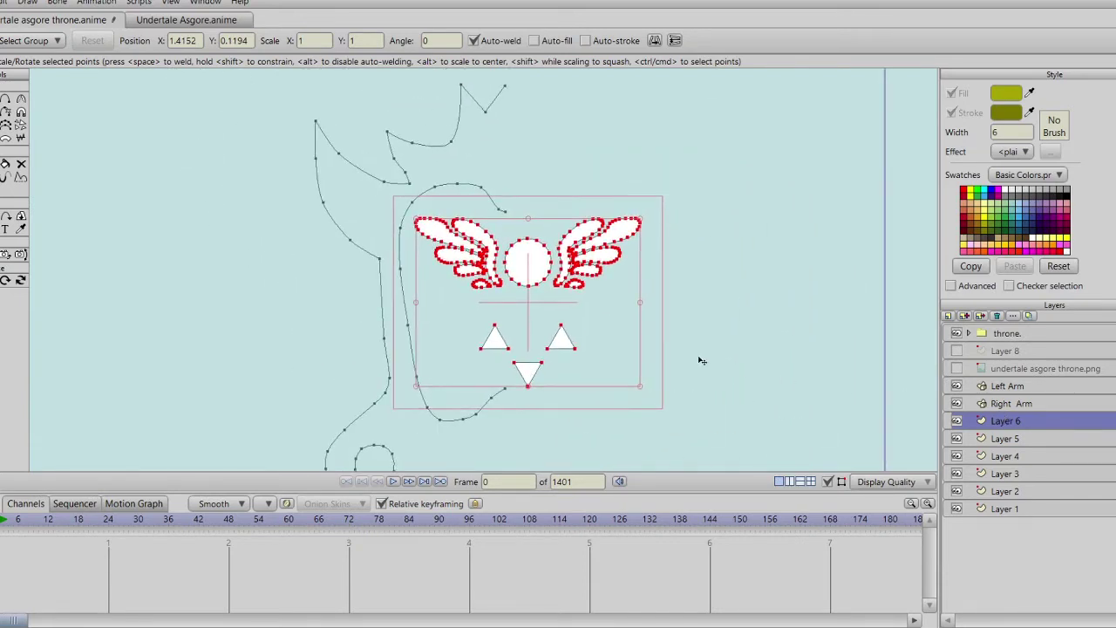
{"action": "scroll", "coordinate": [594, 351], "scroll_direction": "down", "scroll_amount": 3}
{"action": "left_click_drag", "start_coordinate": [625, 335], "coordinate": [645, 306]}
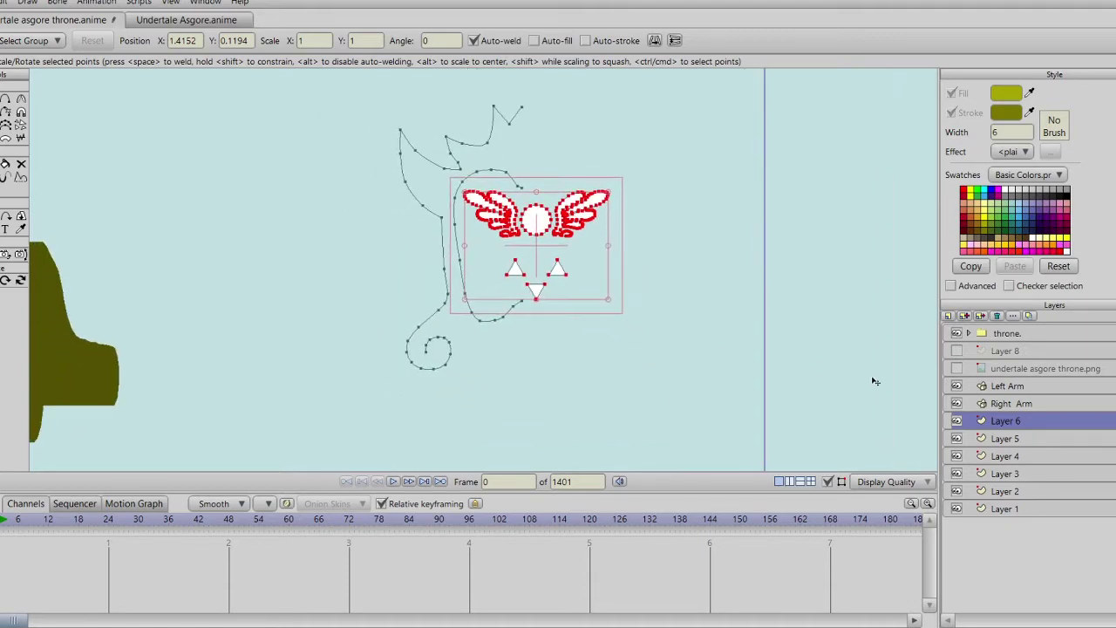
Step: Show the undertale asgore throne.png reference layer to compare the pasted emblem with the backrest
{"action": "left_click", "coordinate": [957, 369]}
{"action": "left_click_drag", "start_coordinate": [620, 373], "coordinate": [615, 369]}
{"action": "scroll", "coordinate": [615, 368], "scroll_direction": "up", "scroll_amount": 3}
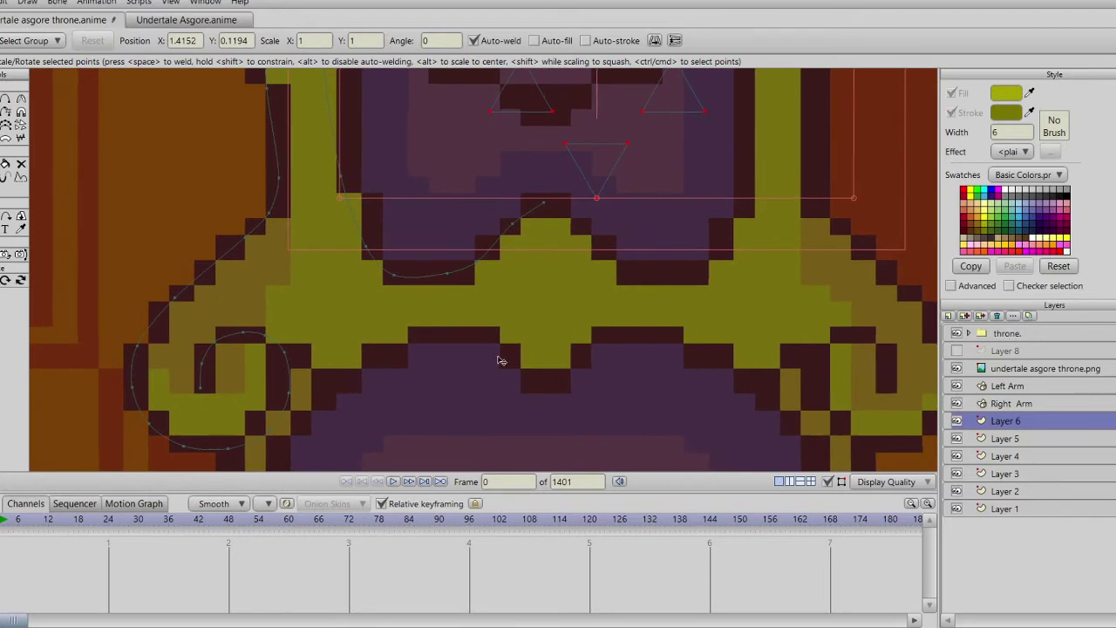
{"action": "left_click_drag", "start_coordinate": [498, 349], "coordinate": [513, 274]}
{"action": "left_click_drag", "start_coordinate": [565, 367], "coordinate": [511, 359]}
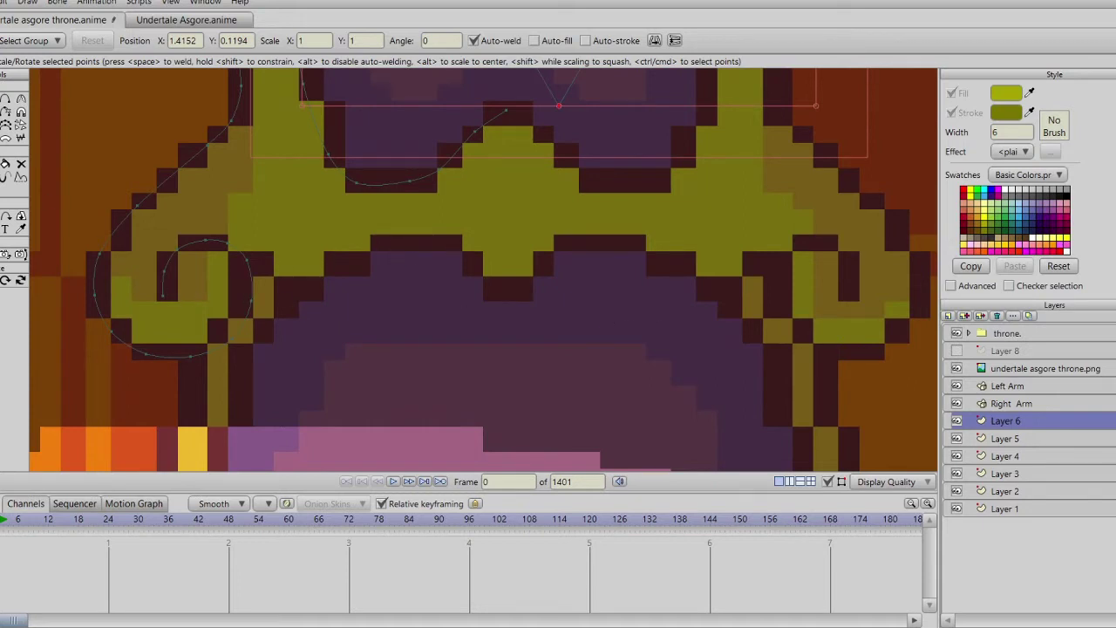
{"action": "left_click", "coordinate": [6, 100]}
{"action": "scroll", "coordinate": [514, 311], "scroll_direction": "down", "scroll_amount": 5}
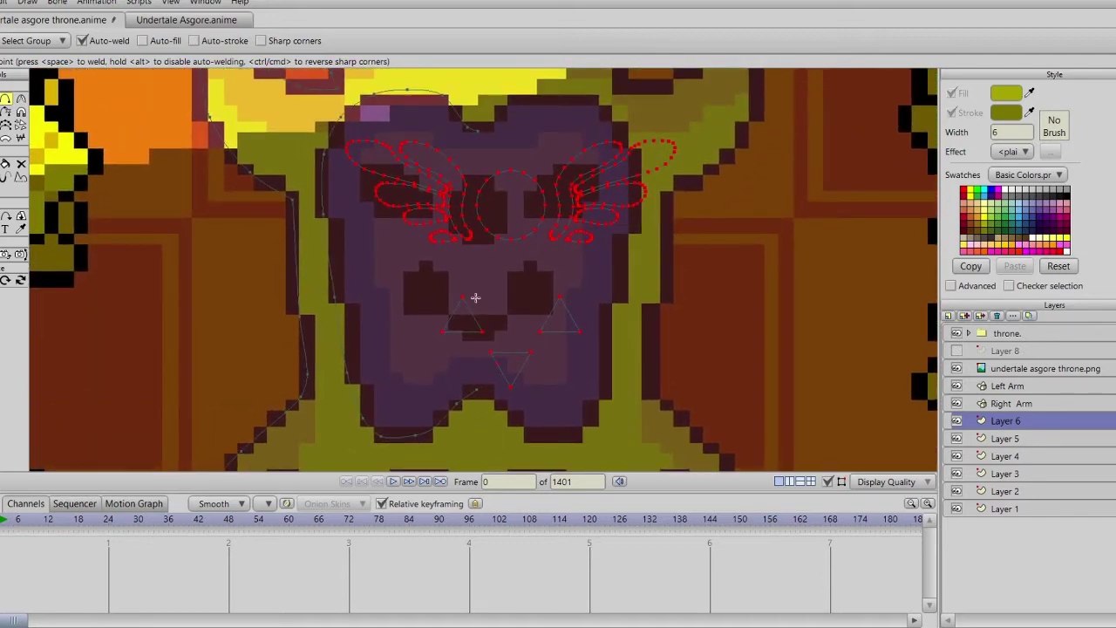
Step: Scale the emblem down and centre it over the backrest's purple cushion in the reference image
{"action": "key", "text": "t"}
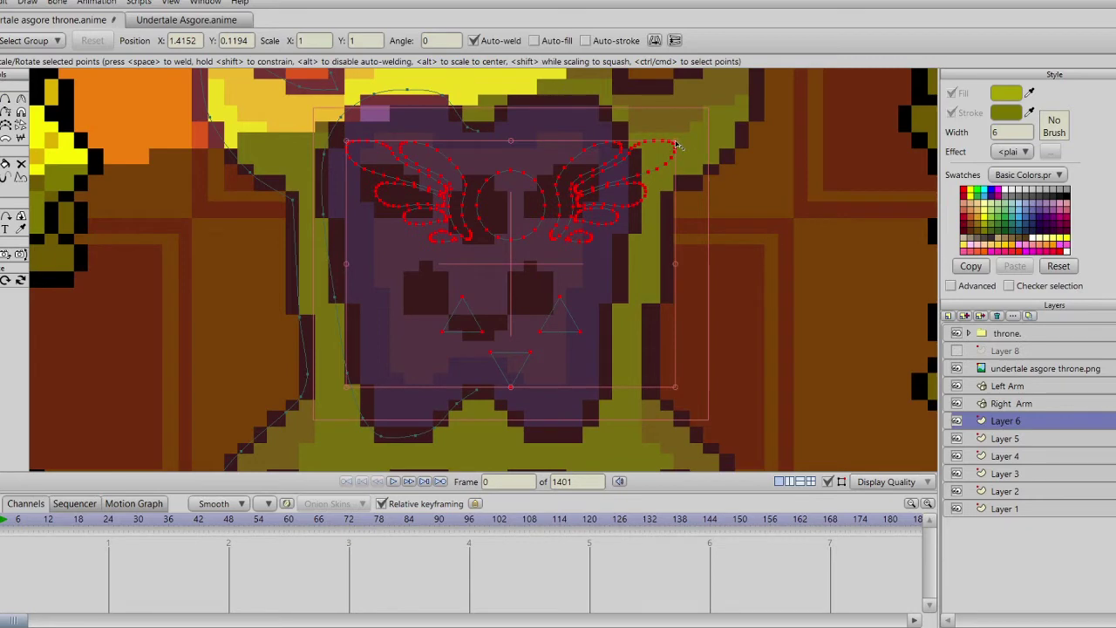
{"action": "left_click_drag", "start_coordinate": [676, 143], "coordinate": [650, 161]}
{"action": "left_click_drag", "start_coordinate": [570, 216], "coordinate": [539, 218]}
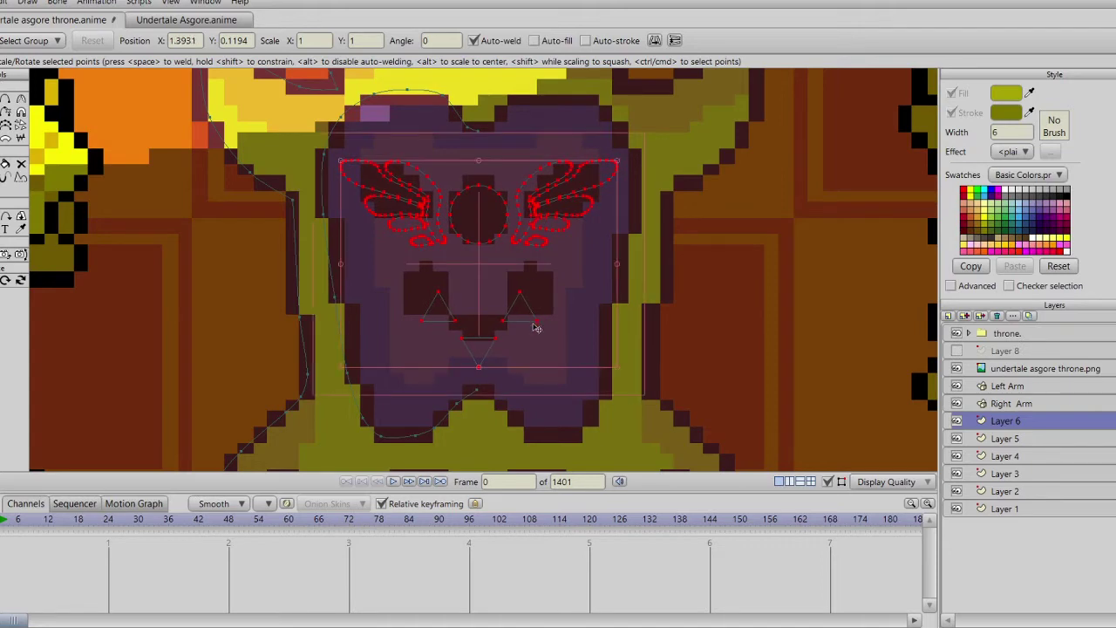
{"action": "scroll", "coordinate": [533, 323], "scroll_direction": "down", "scroll_amount": 2}
{"action": "left_click_drag", "start_coordinate": [485, 275], "coordinate": [493, 236]}
{"action": "left_click_drag", "start_coordinate": [394, 300], "coordinate": [387, 249]}
{"action": "scroll", "coordinate": [388, 253], "scroll_direction": "down", "scroll_amount": 1}
{"action": "scroll", "coordinate": [347, 135], "scroll_direction": "up", "scroll_amount": 2}
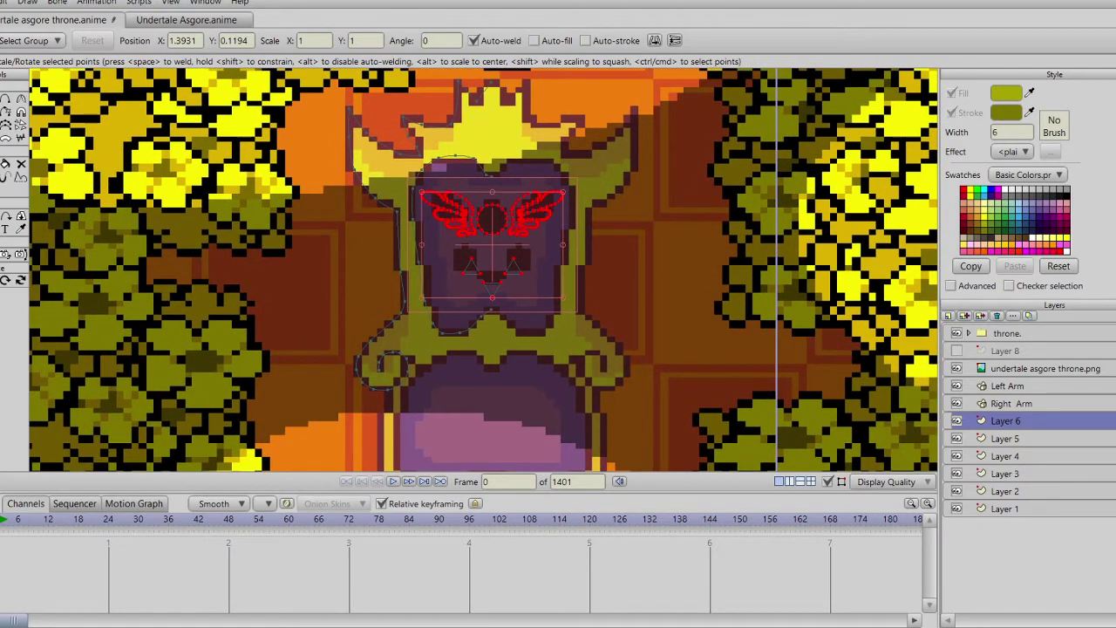
Step: Duplicate the left half's outer frame outline and cushion border, and flip the copy horizontally
{"action": "key", "text": "g"}
{"action": "double_click", "coordinate": [468, 159]}
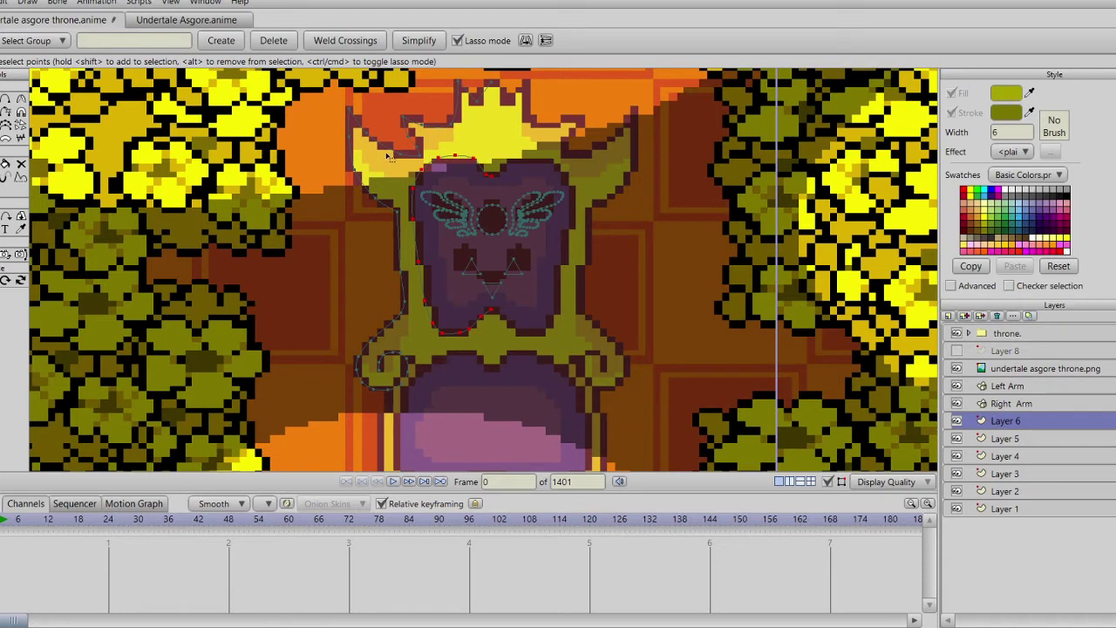
{"action": "left_click", "coordinate": [351, 149], "text": "shift"}
{"action": "key", "text": "t"}
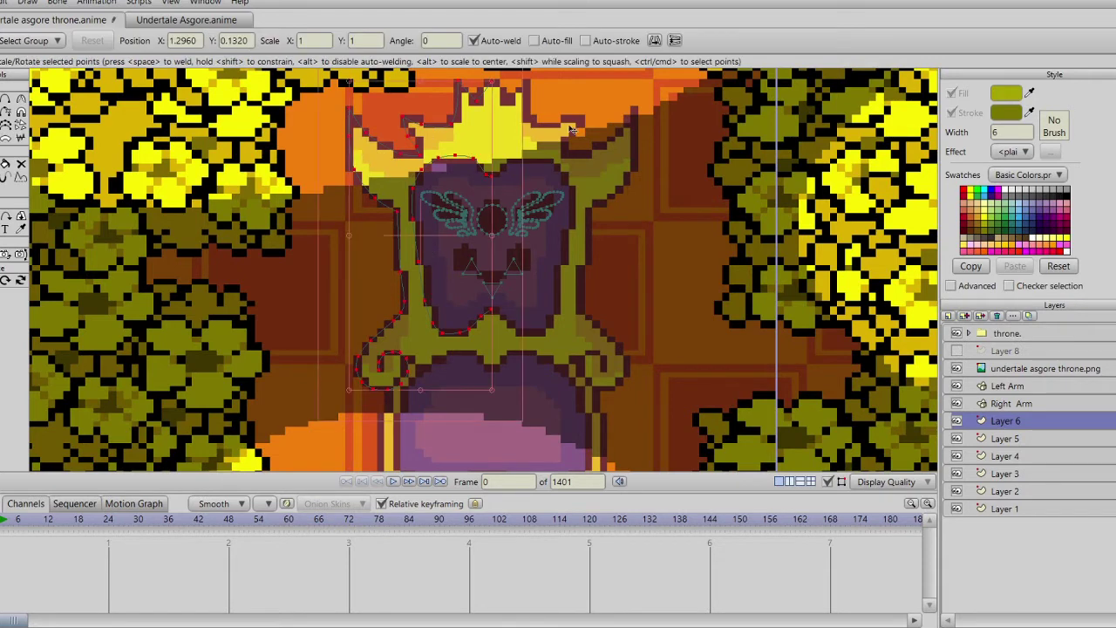
{"action": "left_click", "coordinate": [655, 41]}
{"action": "left_click_drag", "start_coordinate": [606, 120], "coordinate": [575, 190]}
Step: Hide the undertale asgore throne.png reference layer and move the mirrored half right until it meets the left half at the centre
{"action": "left_click", "coordinate": [957, 368]}
{"action": "scroll", "coordinate": [630, 311], "scroll_direction": "down", "scroll_amount": 2}
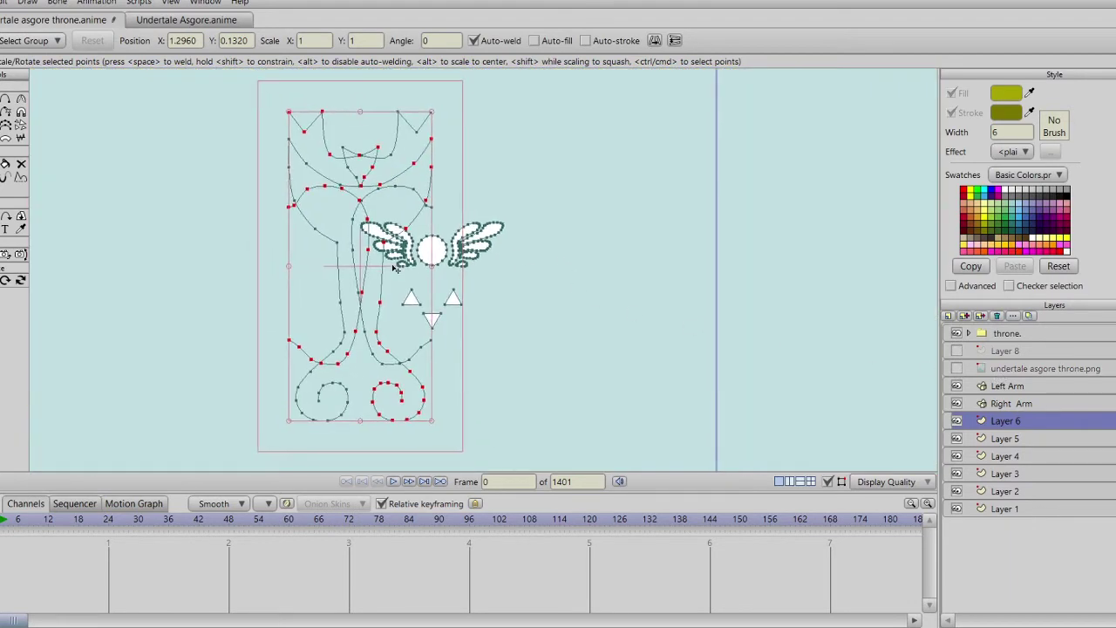
{"action": "left_click_drag", "start_coordinate": [484, 276], "coordinate": [555, 279]}
{"action": "scroll", "coordinate": [615, 313], "scroll_direction": "up", "scroll_amount": 3}
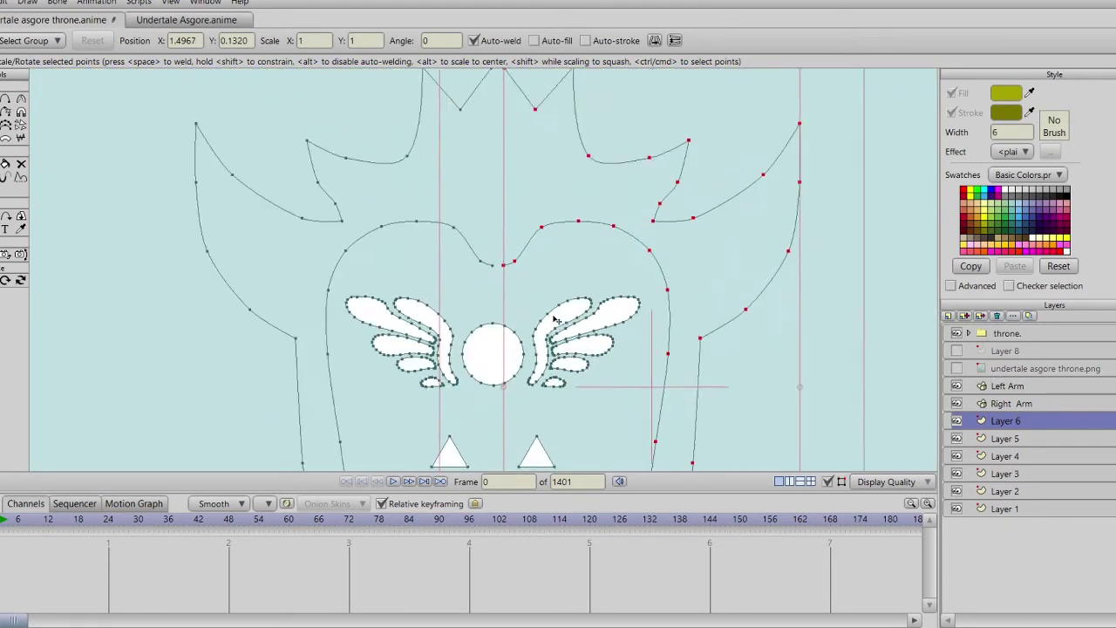
{"action": "left_click_drag", "start_coordinate": [615, 312], "coordinate": [588, 309]}
{"action": "scroll", "coordinate": [593, 301], "scroll_direction": "down", "scroll_amount": 3}
{"action": "left_click_drag", "start_coordinate": [580, 216], "coordinate": [571, 320]}
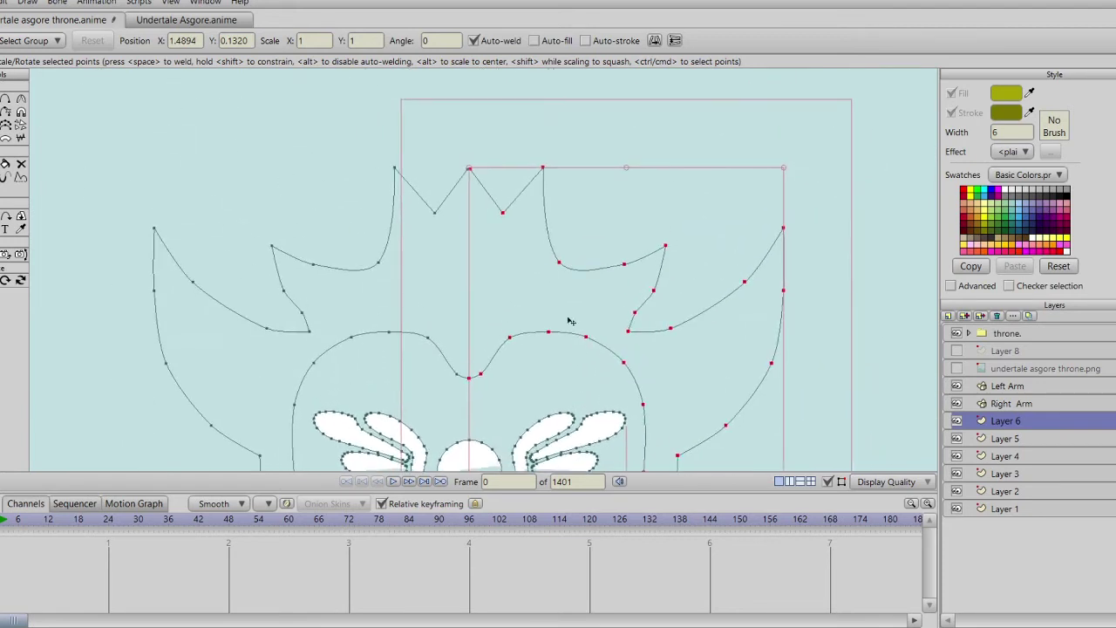
{"action": "key", "text": "Return"}
Step: Weld the two halves together at the crown's centre tip and the cushion's lower centre peak
{"action": "scroll", "coordinate": [492, 246], "scroll_direction": "up", "scroll_amount": 5}
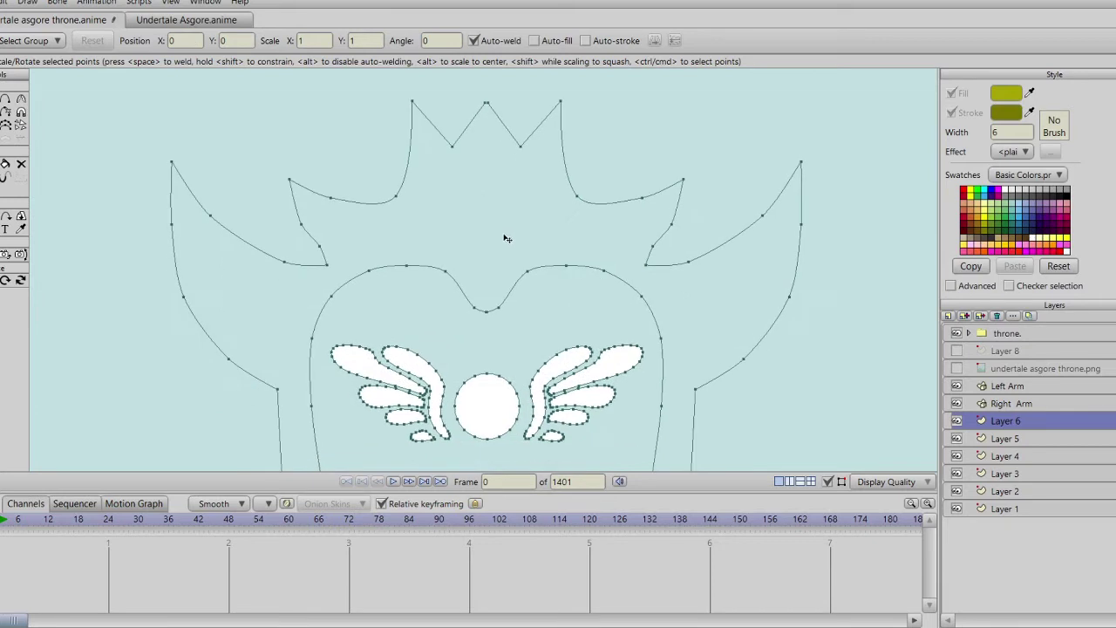
{"action": "left_click_drag", "start_coordinate": [499, 209], "coordinate": [494, 209]}
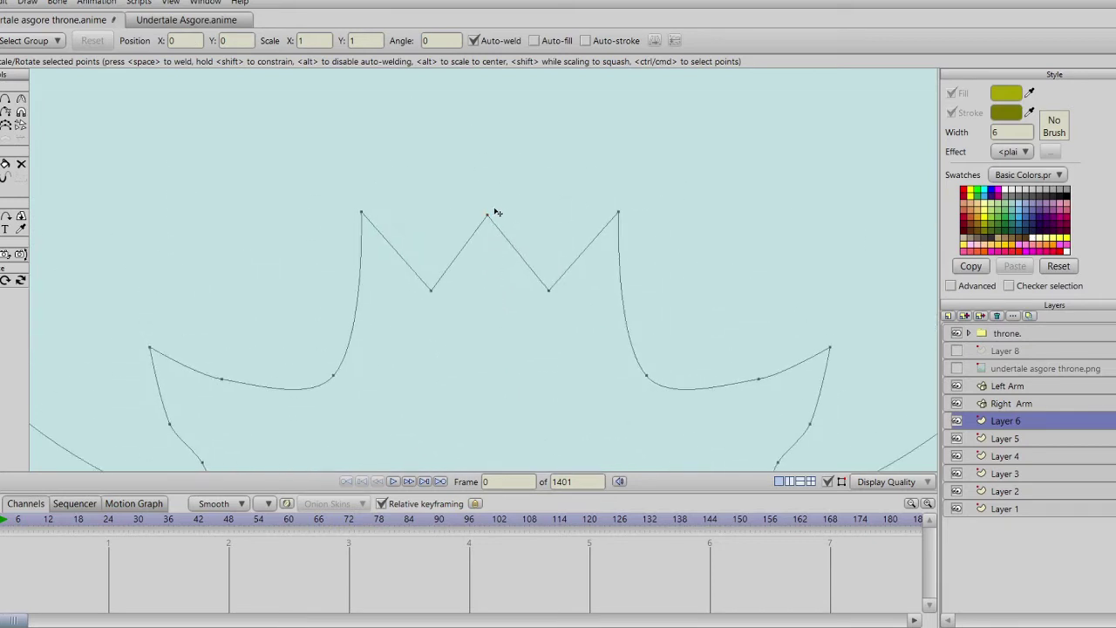
{"action": "scroll", "coordinate": [506, 225], "scroll_direction": "down", "scroll_amount": 5}
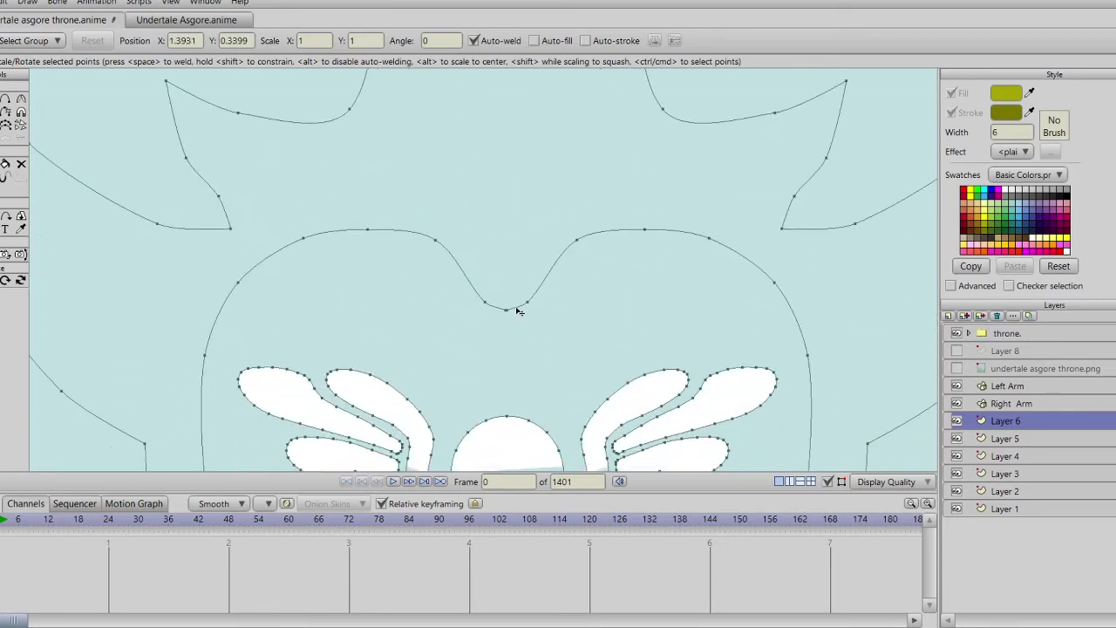
{"action": "scroll", "coordinate": [513, 323], "scroll_direction": "down", "scroll_amount": 8}
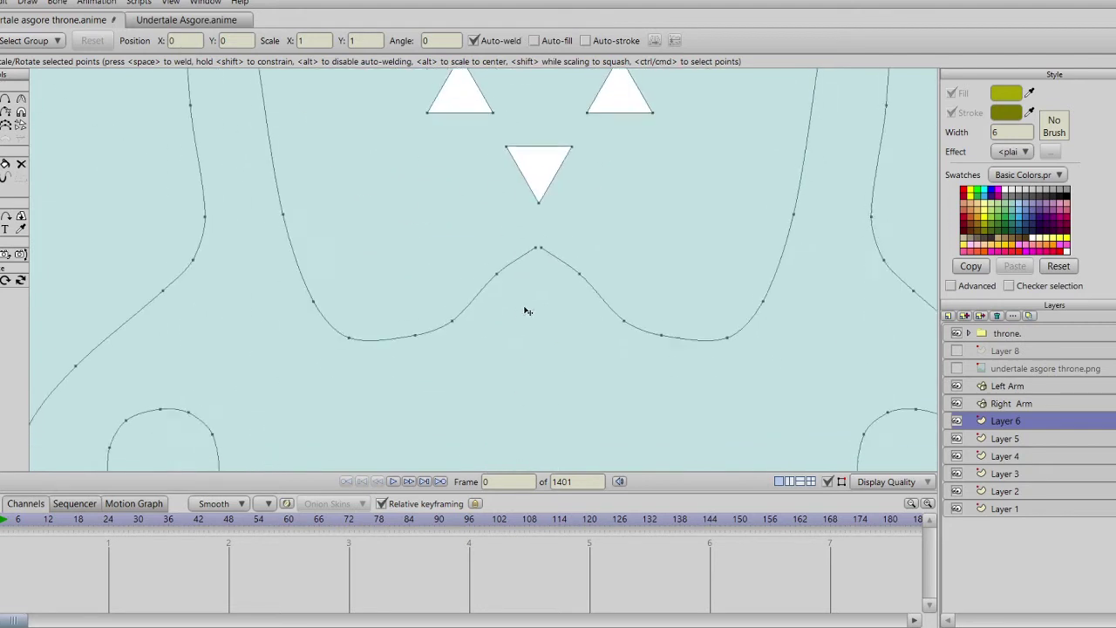
{"action": "left_click", "coordinate": [539, 245]}
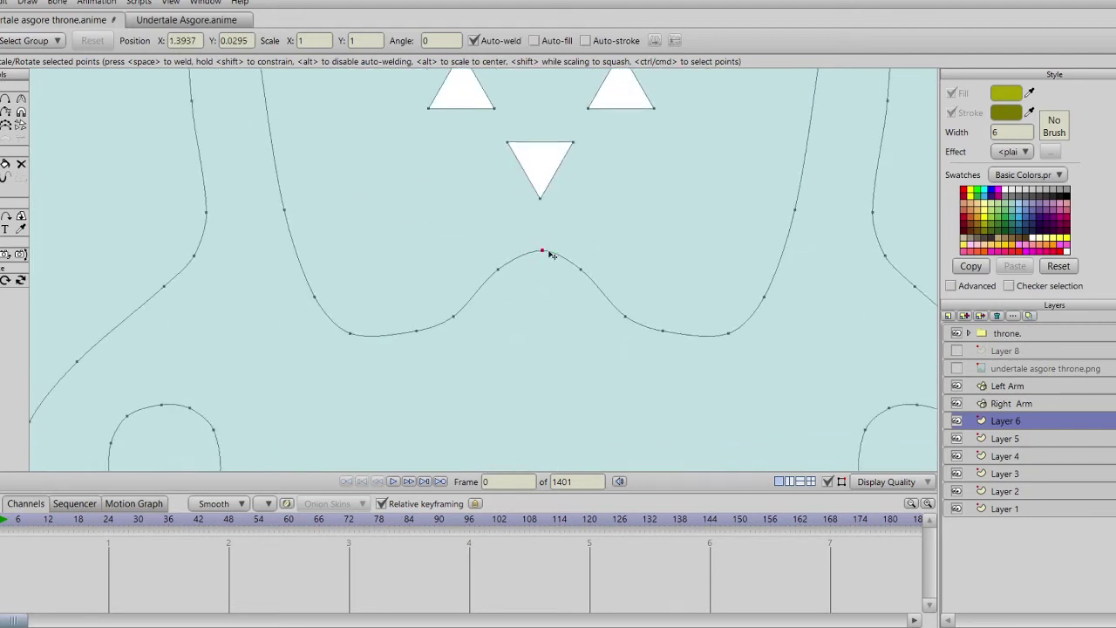
Step: Draw a straight line joining the inner edges of the two scrolls at the base of the backrest
{"action": "scroll", "coordinate": [561, 357], "scroll_direction": "down", "scroll_amount": 3}
{"action": "scroll", "coordinate": [561, 357], "scroll_direction": "down", "scroll_amount": 2}
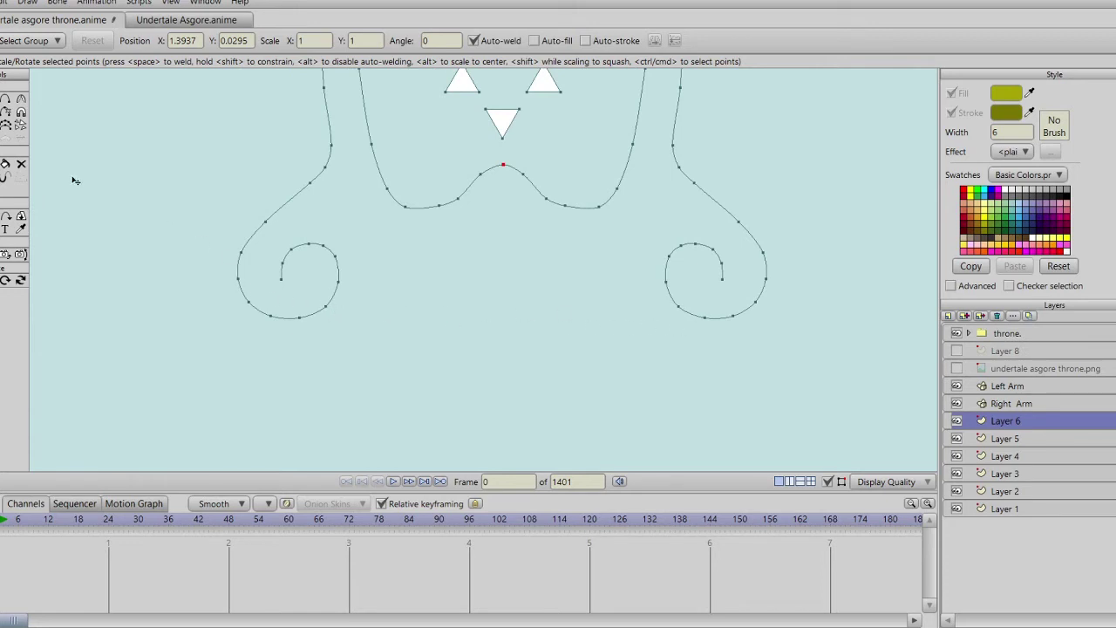
{"action": "key", "text": "a"}
{"action": "left_click_drag", "start_coordinate": [340, 284], "coordinate": [667, 281]}
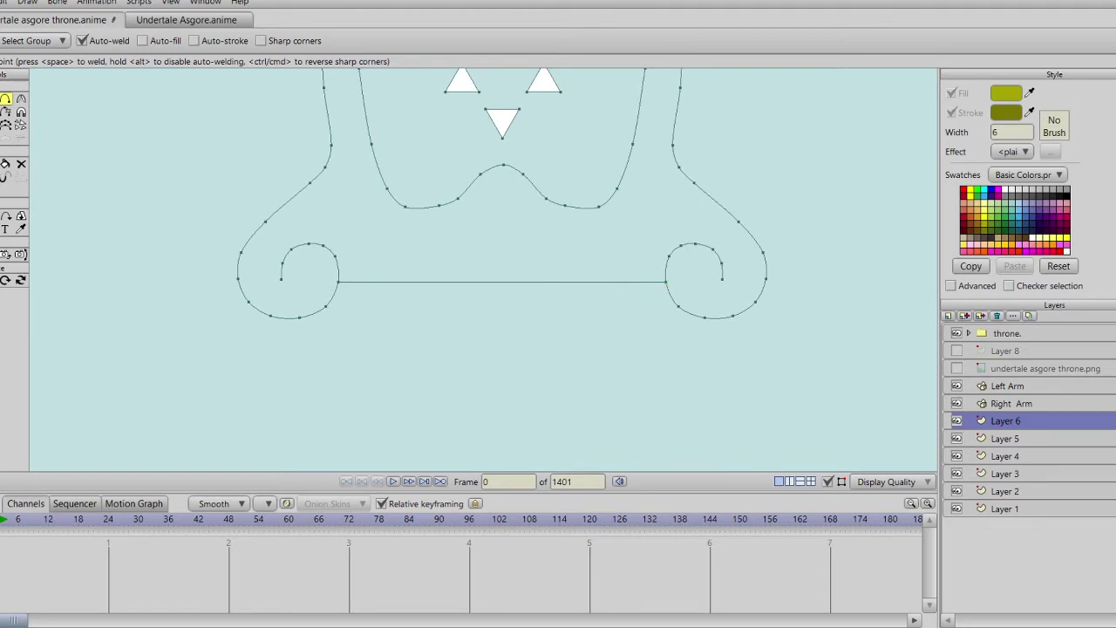
Step: Add a new group layer and place Layer 6 inside it
{"action": "left_click", "coordinate": [949, 316]}
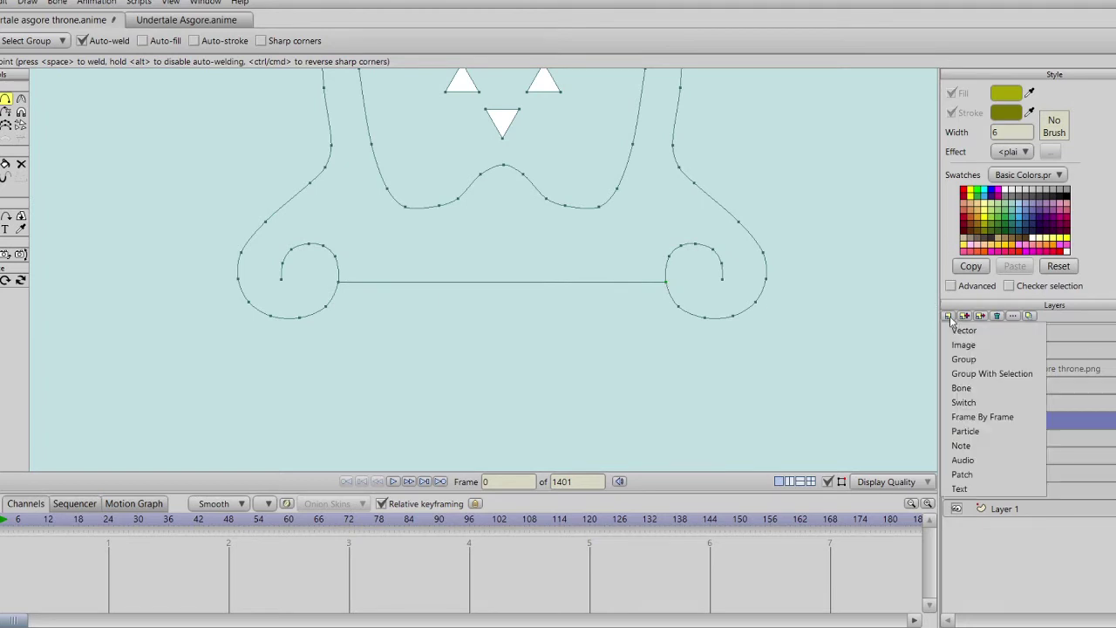
{"action": "left_click", "coordinate": [965, 358]}
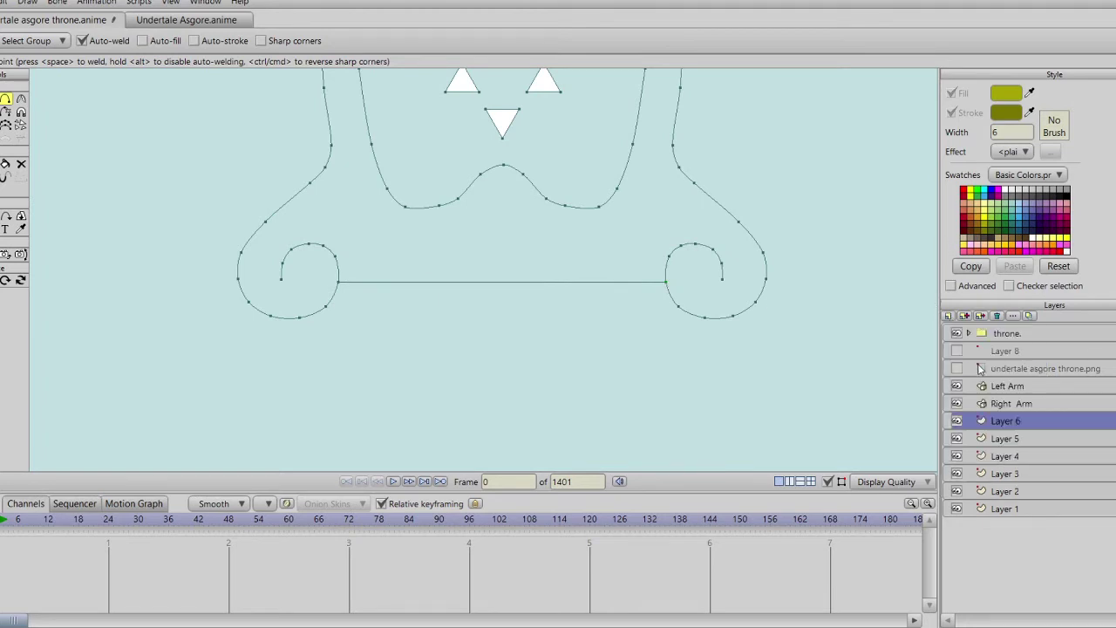
{"action": "left_click_drag", "start_coordinate": [1021, 439], "coordinate": [1022, 422]}
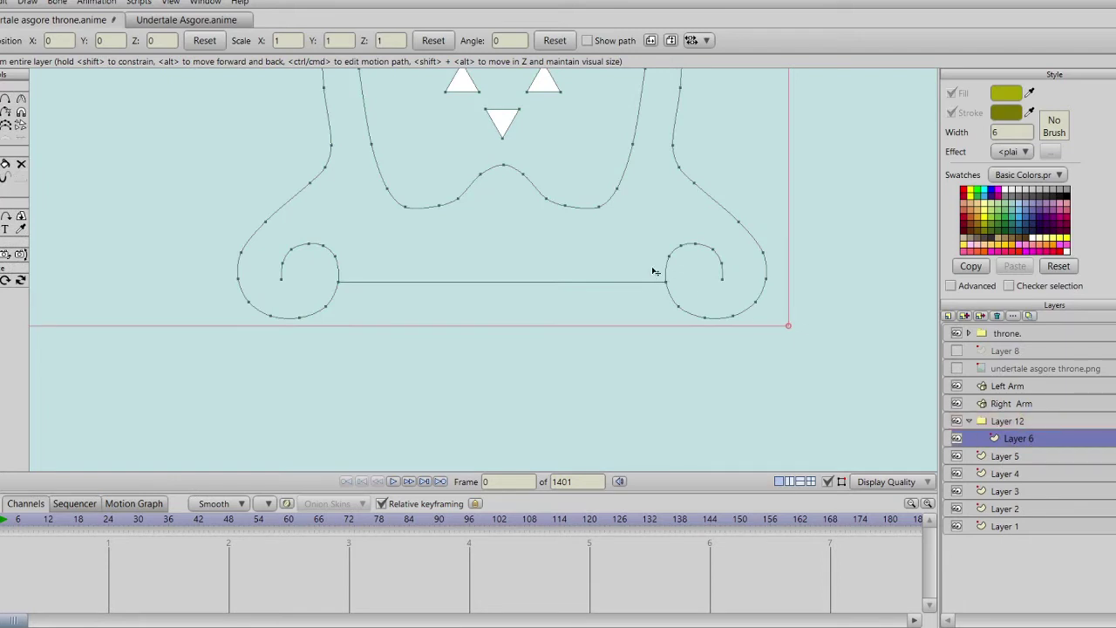
Step: Select every point of Layer 6's backrest drawing and enlarge it to slightly wider than the seat
{"action": "scroll", "coordinate": [586, 249], "scroll_direction": "down", "scroll_amount": 2}
{"action": "left_click_drag", "start_coordinate": [587, 248], "coordinate": [723, 242]}
{"action": "scroll", "coordinate": [698, 255], "scroll_direction": "down", "scroll_amount": 4}
{"action": "key", "text": "ctrl+a"}
{"action": "key", "text": "t"}
{"action": "left_click_drag", "start_coordinate": [555, 239], "coordinate": [343, 256]}
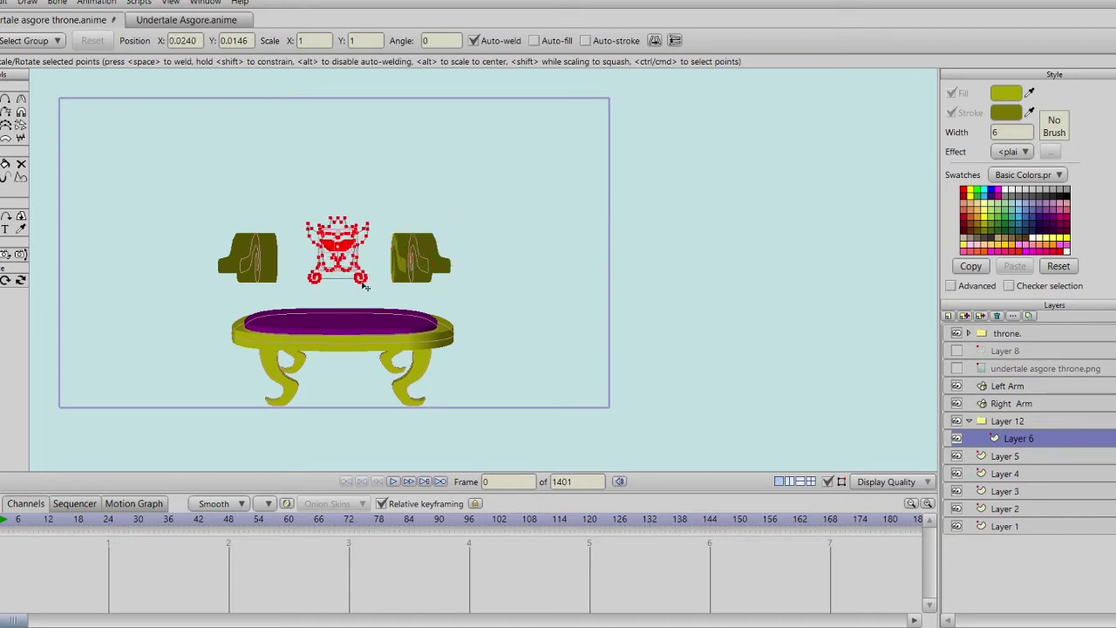
{"action": "scroll", "coordinate": [388, 275], "scroll_direction": "up", "scroll_amount": 3}
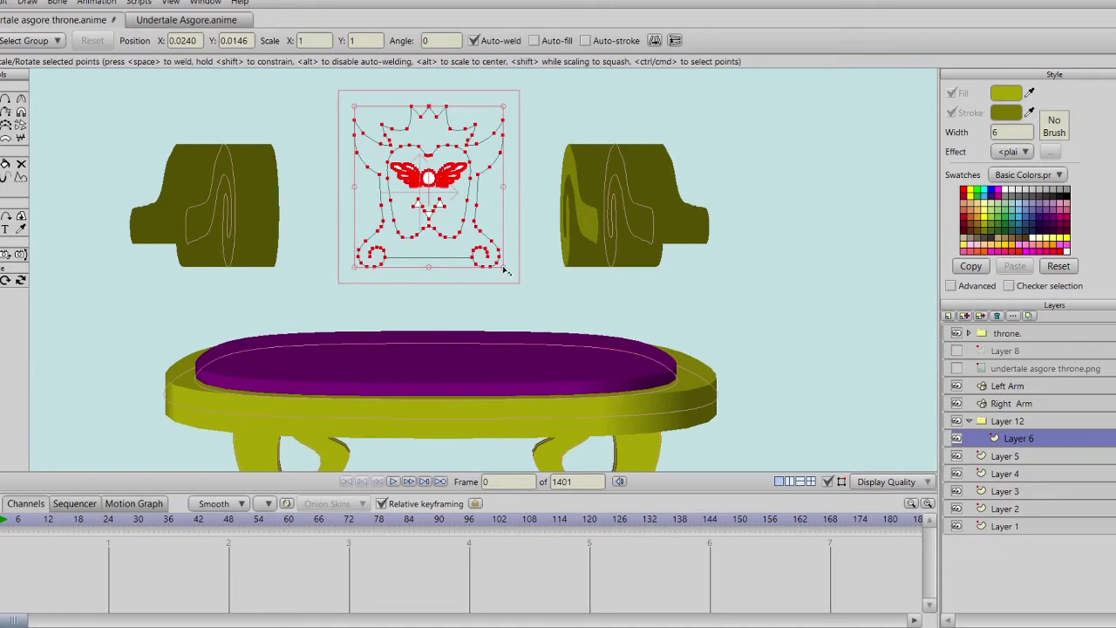
{"action": "left_click_drag", "start_coordinate": [506, 270], "coordinate": [610, 387]}
{"action": "scroll", "coordinate": [446, 261], "scroll_direction": "down", "scroll_amount": 3}
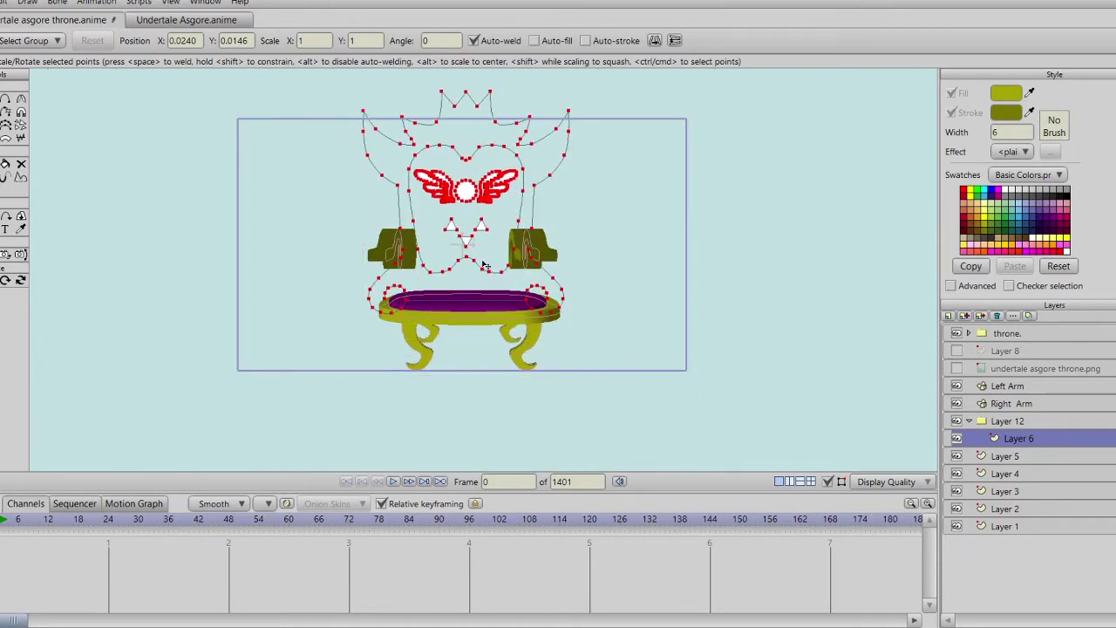
Step: Raise the backrest drawing and enlarge it further until its two base scrolls sit on either side of the seat
{"action": "left_click_drag", "start_coordinate": [485, 265], "coordinate": [485, 257]}
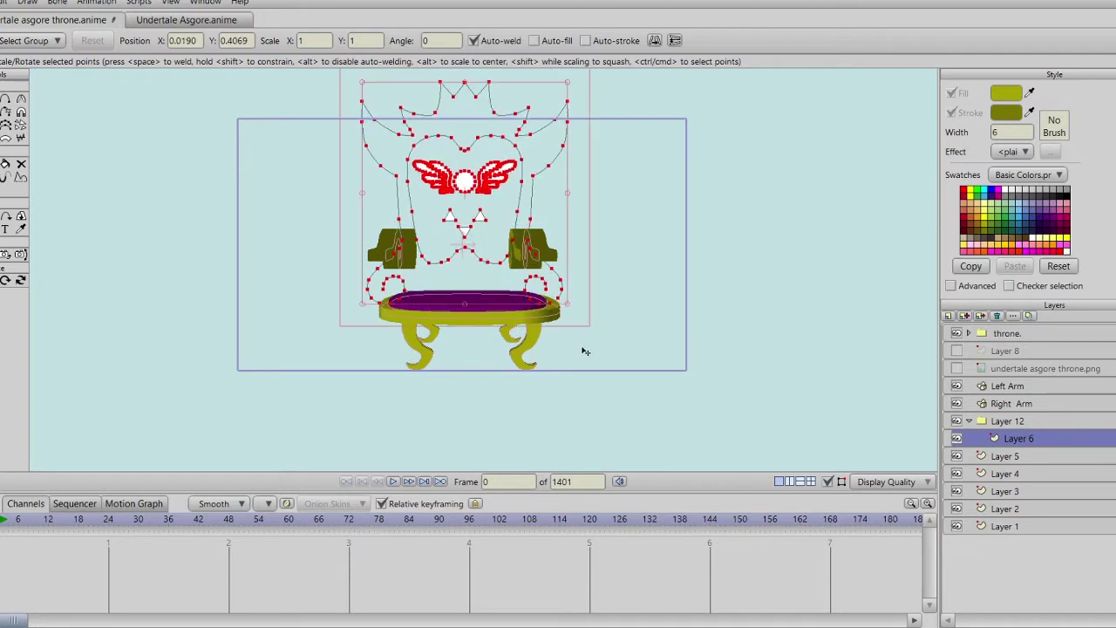
{"action": "left_click_drag", "start_coordinate": [568, 305], "coordinate": [650, 368]}
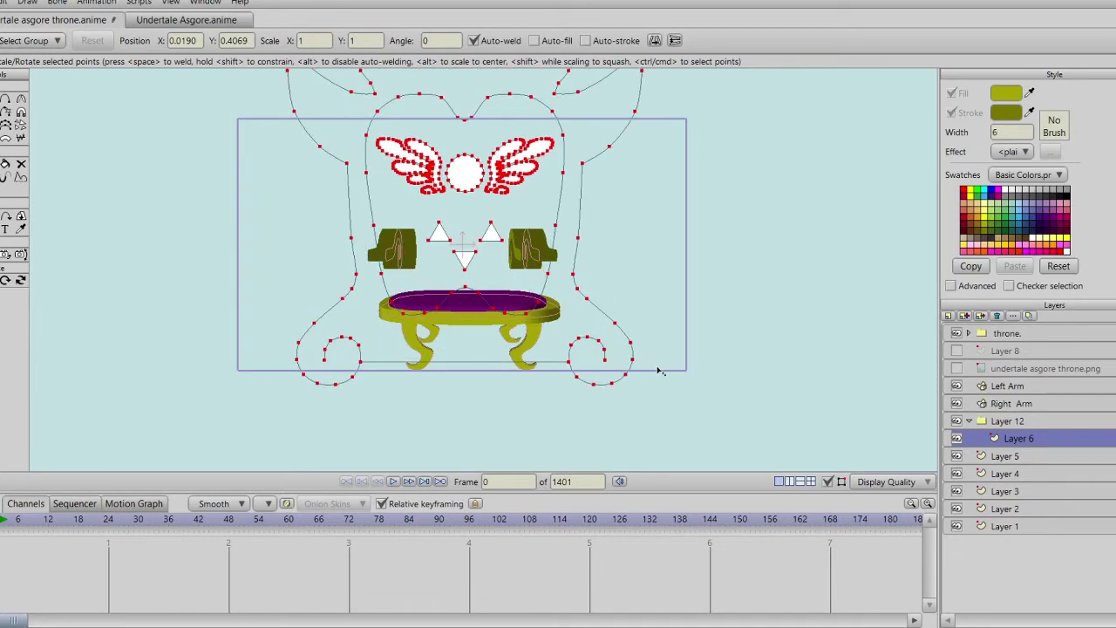
{"action": "left_click_drag", "start_coordinate": [498, 301], "coordinate": [506, 253]}
{"action": "scroll", "coordinate": [506, 272], "scroll_direction": "up", "scroll_amount": 4}
{"action": "left_click_drag", "start_coordinate": [468, 286], "coordinate": [503, 304]}
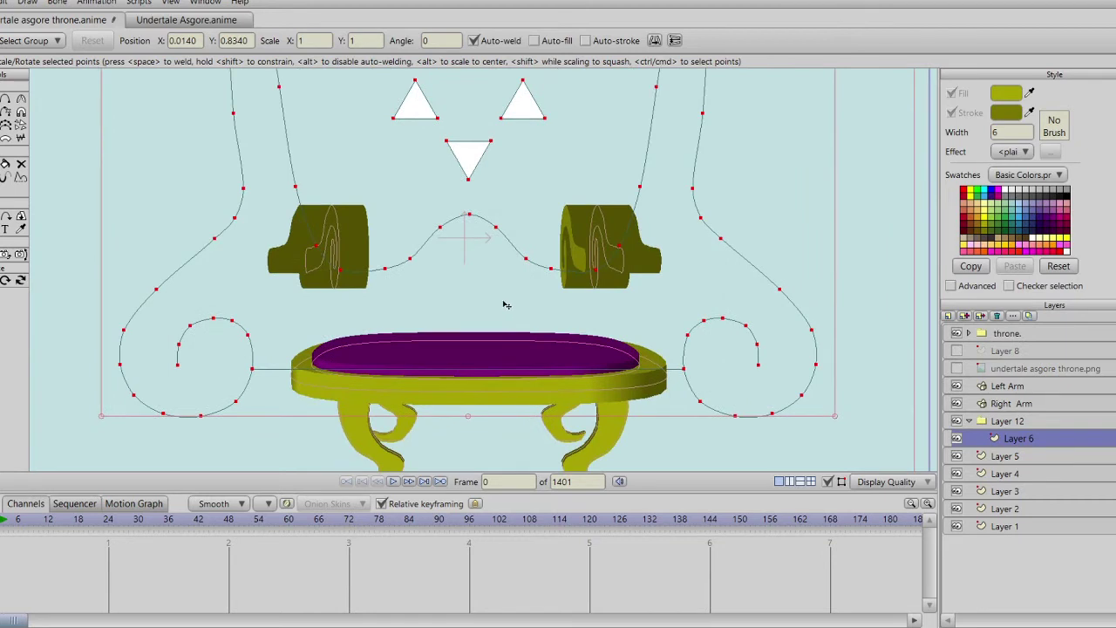
{"action": "scroll", "coordinate": [517, 293], "scroll_direction": "down", "scroll_amount": 4}
{"action": "left_click_drag", "start_coordinate": [507, 251], "coordinate": [517, 309]}
{"action": "mouse_move", "coordinate": [343, 253]}
{"action": "left_mouse_down"}
{"action": "mouse_move", "coordinate": [354, 219]}
{"action": "mouse_move", "coordinate": [350, 244]}
{"action": "left_mouse_up"}
{"action": "left_click", "coordinate": [21, 163]}
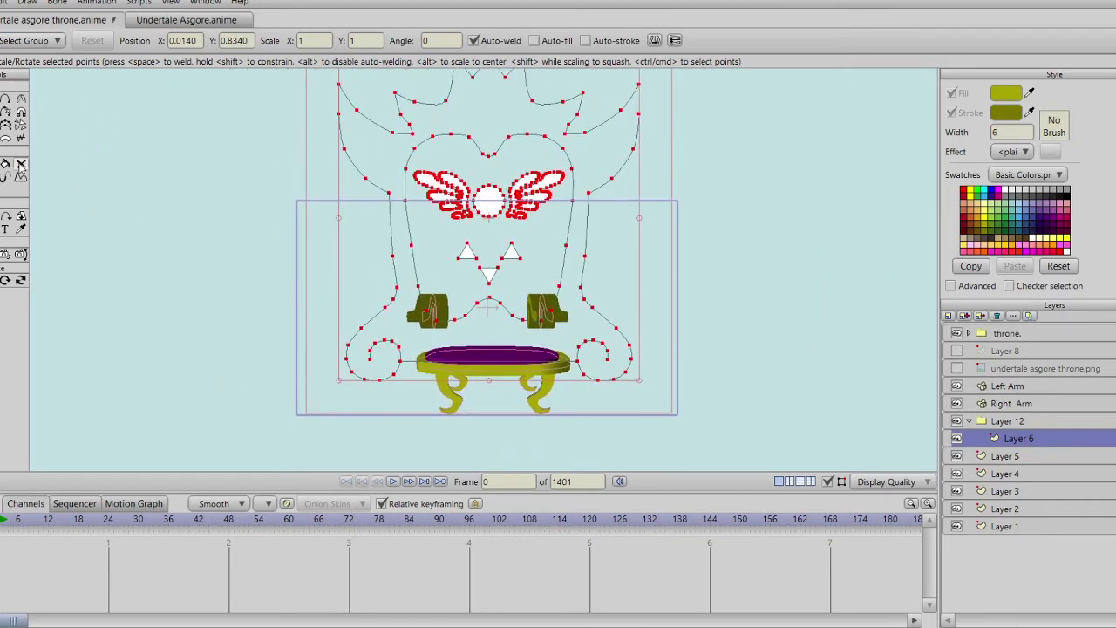
{"action": "left_click_drag", "start_coordinate": [422, 201], "coordinate": [380, 242]}
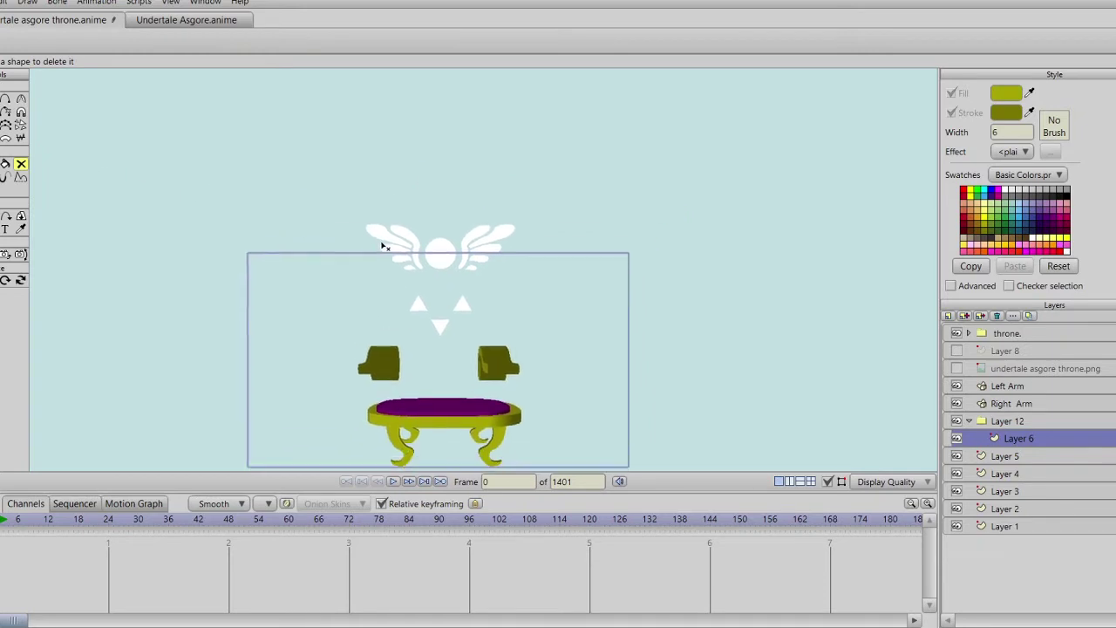
{"action": "scroll", "coordinate": [399, 246], "scroll_direction": "down", "scroll_amount": 3}
{"action": "scroll", "coordinate": [436, 244], "scroll_direction": "up", "scroll_amount": 4}
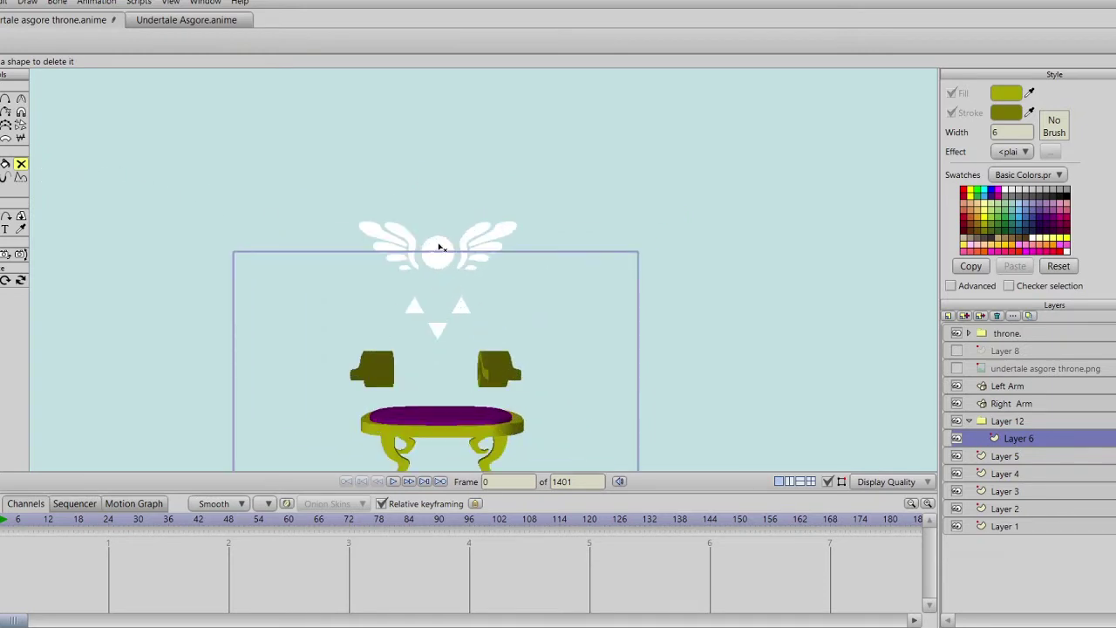
{"action": "scroll", "coordinate": [423, 214], "scroll_direction": "down", "scroll_amount": 2}
{"action": "scroll", "coordinate": [416, 202], "scroll_direction": "down", "scroll_amount": 2}
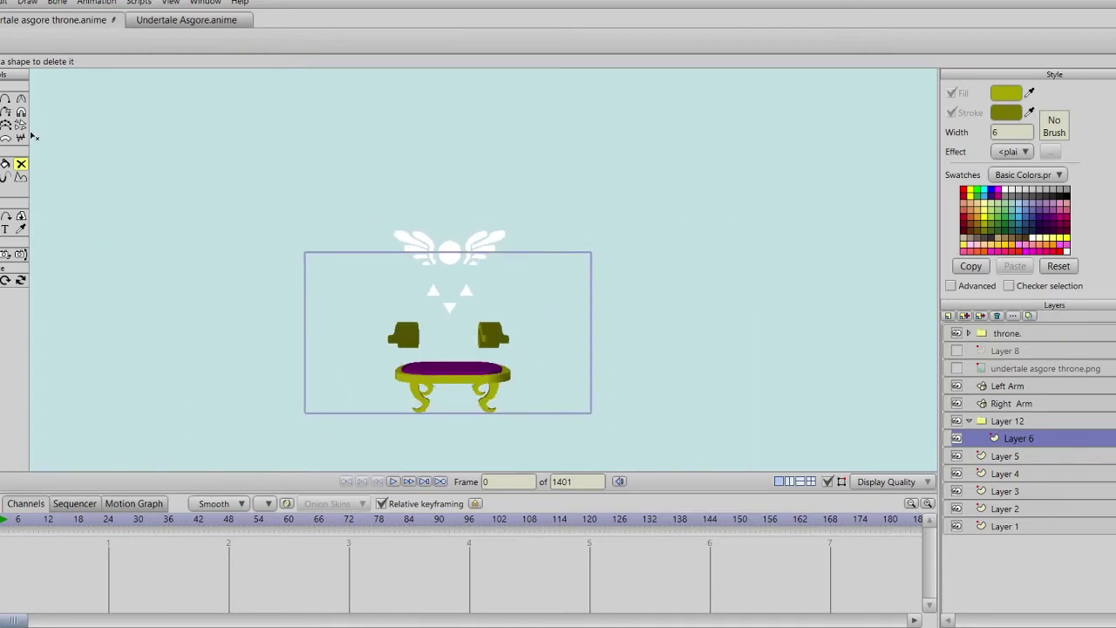
Step: Fill the backrest's outer frame with the current olive-yellow colour and its darker stroke
{"action": "left_click", "coordinate": [1, 165]}
{"action": "left_click", "coordinate": [4, 165]}
{"action": "scroll", "coordinate": [402, 297], "scroll_direction": "up", "scroll_amount": 2}
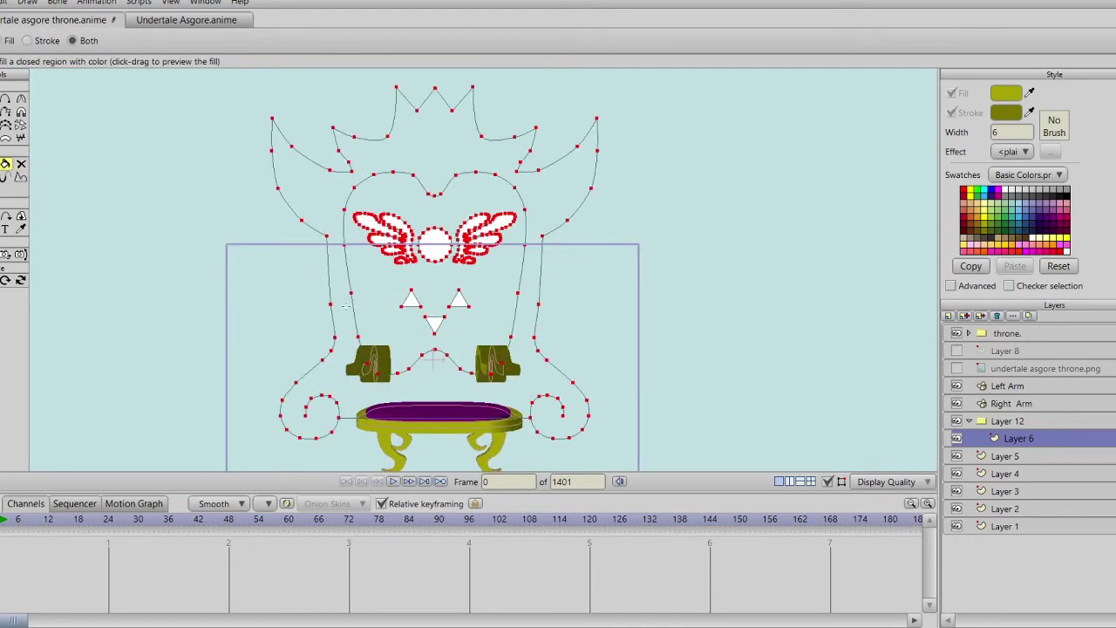
{"action": "left_click", "coordinate": [330, 311]}
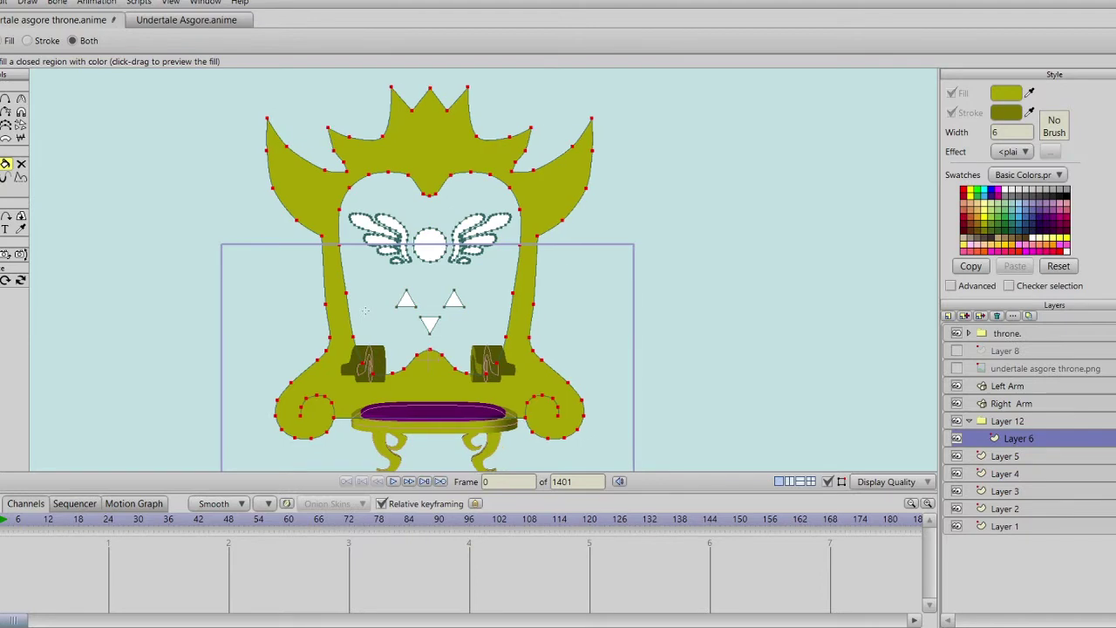
{"action": "scroll", "coordinate": [168, 259], "scroll_direction": "down", "scroll_amount": 2}
Step: Pick up the purple style from the seat cushion and fill the backrest's heart-topped inner panel with it
{"action": "key", "text": "i"}
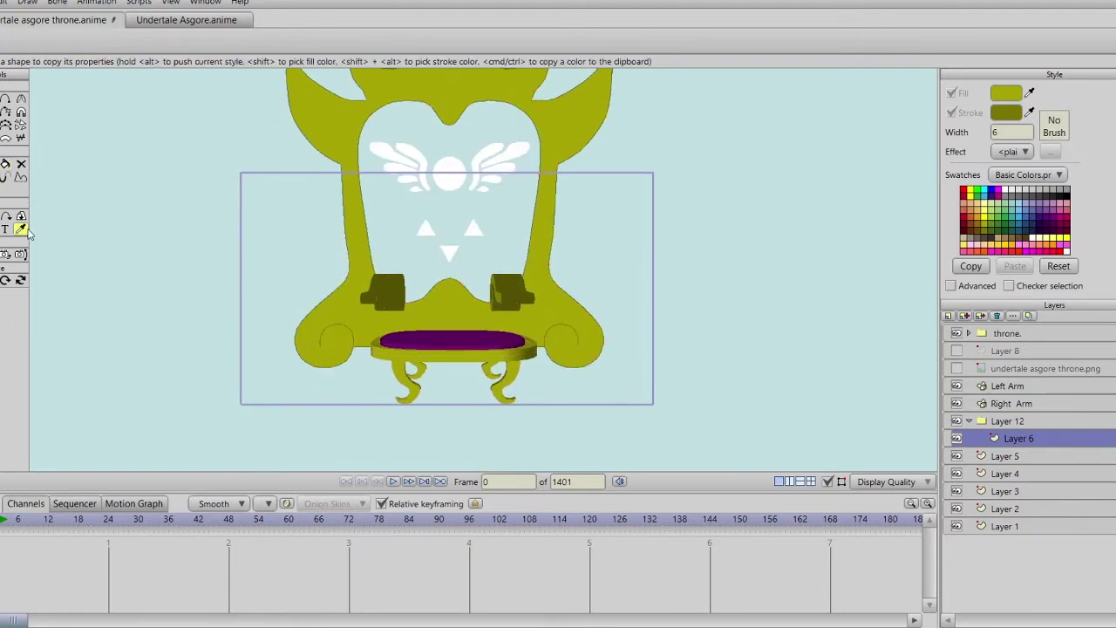
{"action": "scroll", "coordinate": [443, 349], "scroll_direction": "up", "scroll_amount": 2}
{"action": "left_click", "coordinate": [449, 374]}
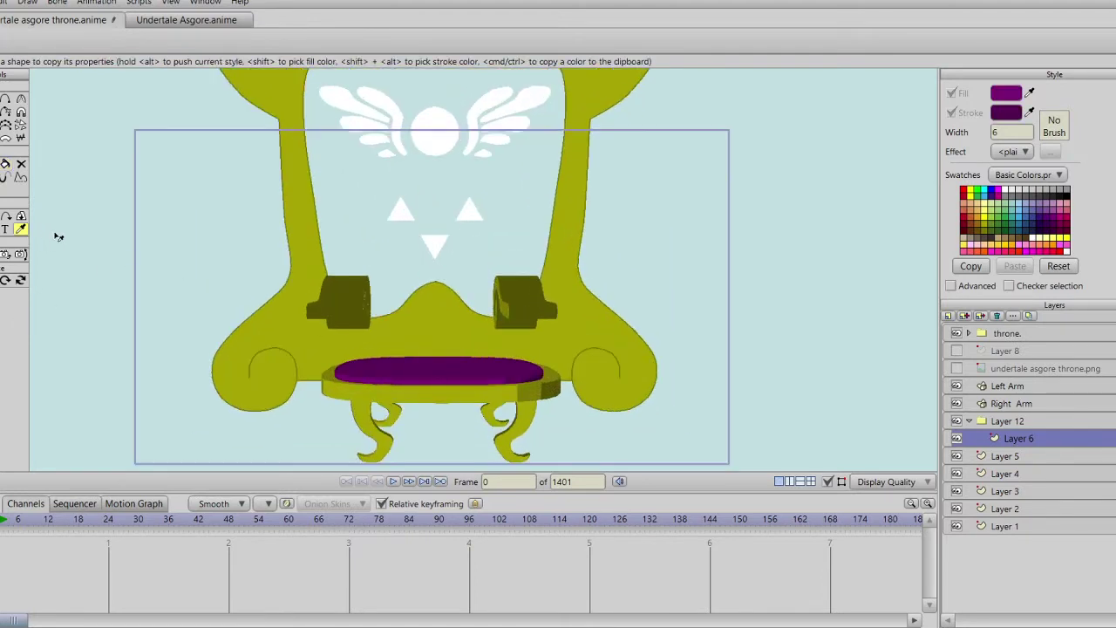
{"action": "left_click", "coordinate": [5, 165]}
{"action": "mouse_move", "coordinate": [444, 227]}
{"action": "left_mouse_down"}
{"action": "mouse_move", "coordinate": [452, 316]}
{"action": "mouse_move", "coordinate": [413, 245]}
{"action": "left_mouse_up"}
{"action": "scroll", "coordinate": [411, 246], "scroll_direction": "down", "scroll_amount": 2}
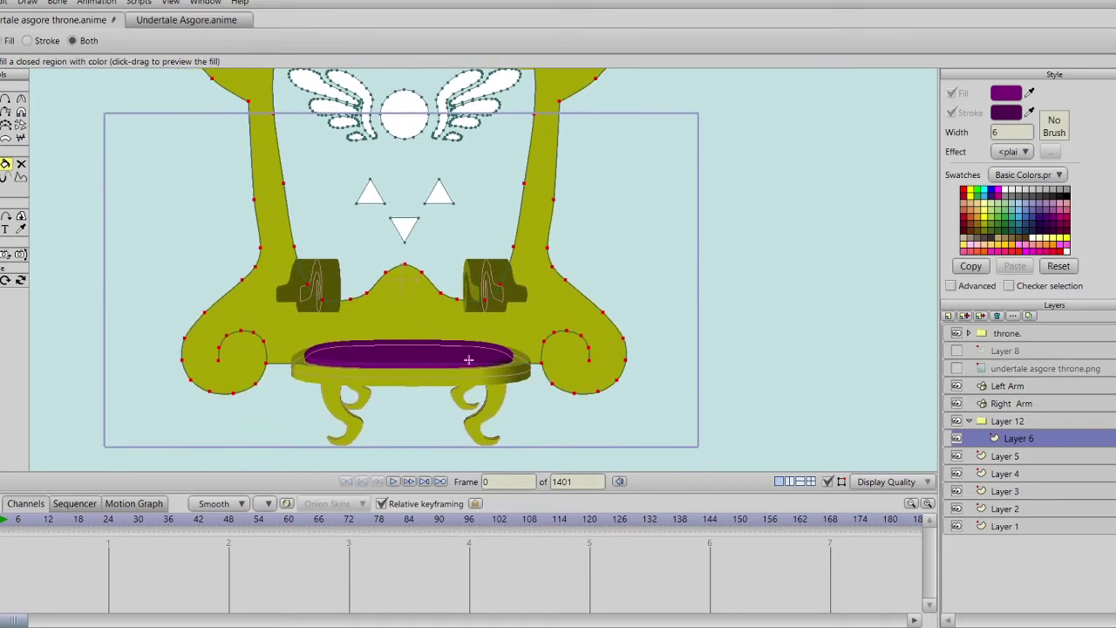
{"action": "scroll", "coordinate": [505, 192], "scroll_direction": "up", "scroll_amount": 5}
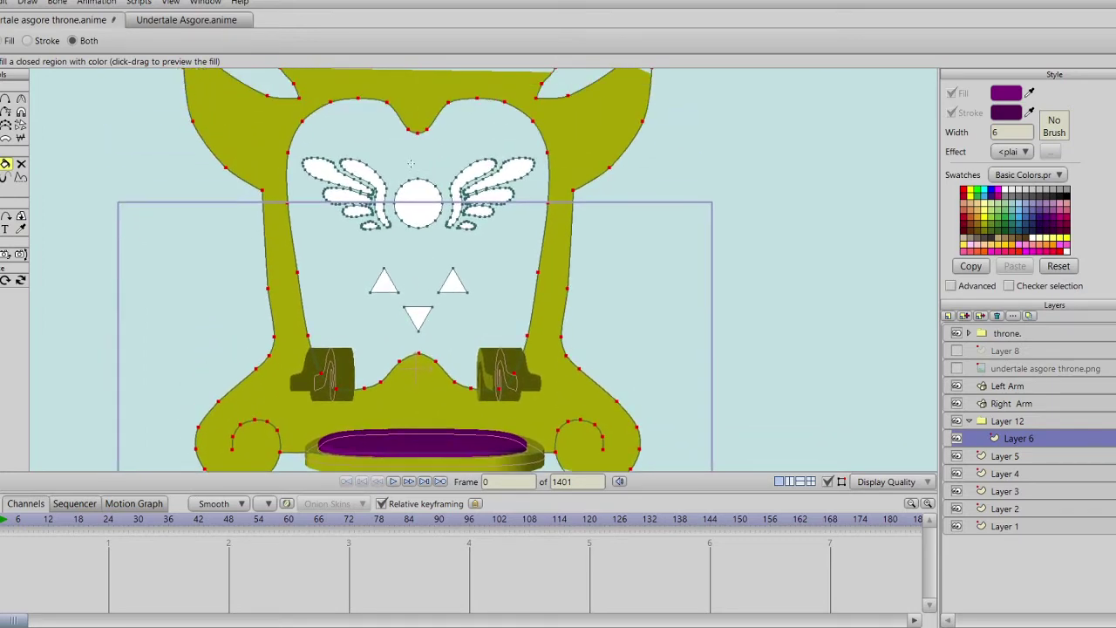
{"action": "mouse_move", "coordinate": [336, 271]}
{"action": "left_mouse_down"}
{"action": "mouse_move", "coordinate": [312, 219]}
{"action": "mouse_move", "coordinate": [333, 268]}
{"action": "left_mouse_up"}
{"action": "left_click", "coordinate": [534, 291]}
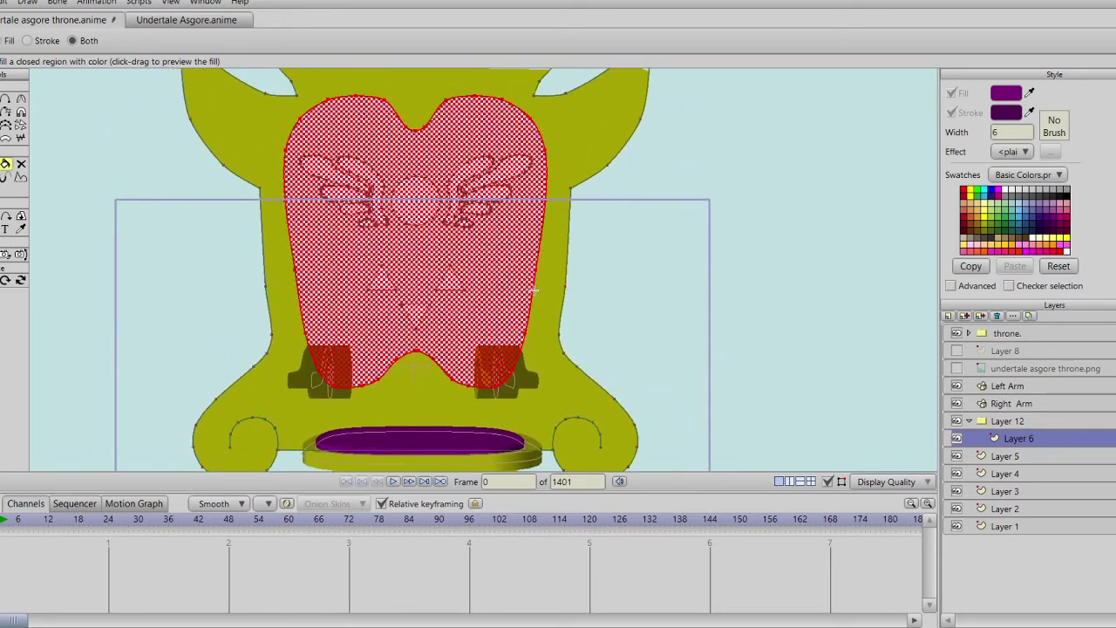
{"action": "left_click_drag", "start_coordinate": [534, 290], "coordinate": [535, 347]}
{"action": "scroll", "coordinate": [679, 296], "scroll_direction": "down", "scroll_amount": 4}
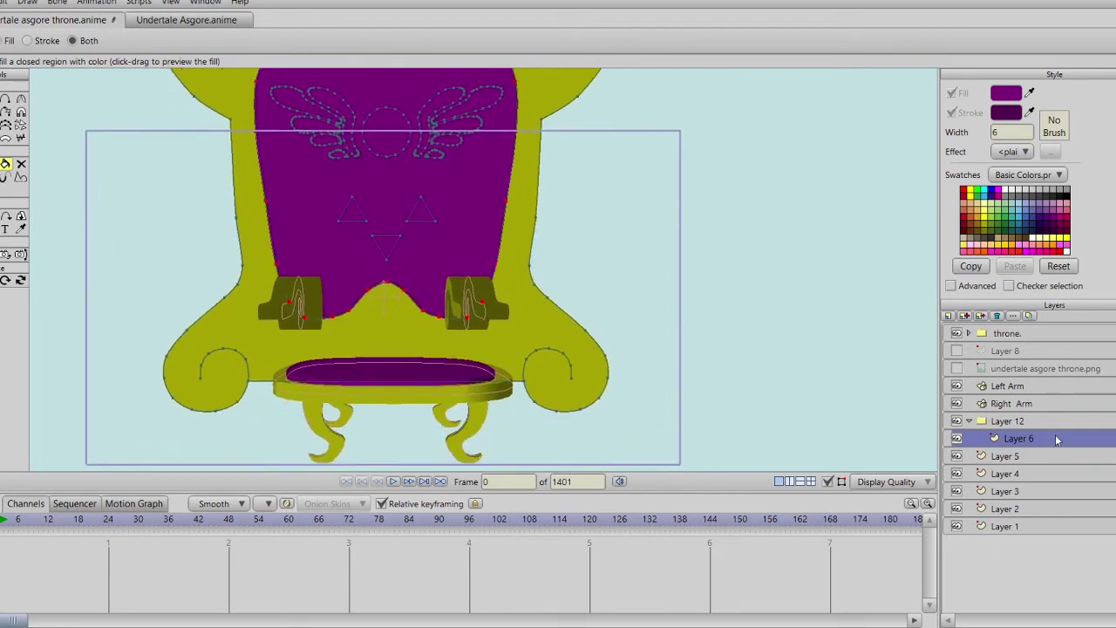
Step: Duplicate Layer 6 twice inside the Layer 12 group
{"action": "left_click", "coordinate": [965, 316]}
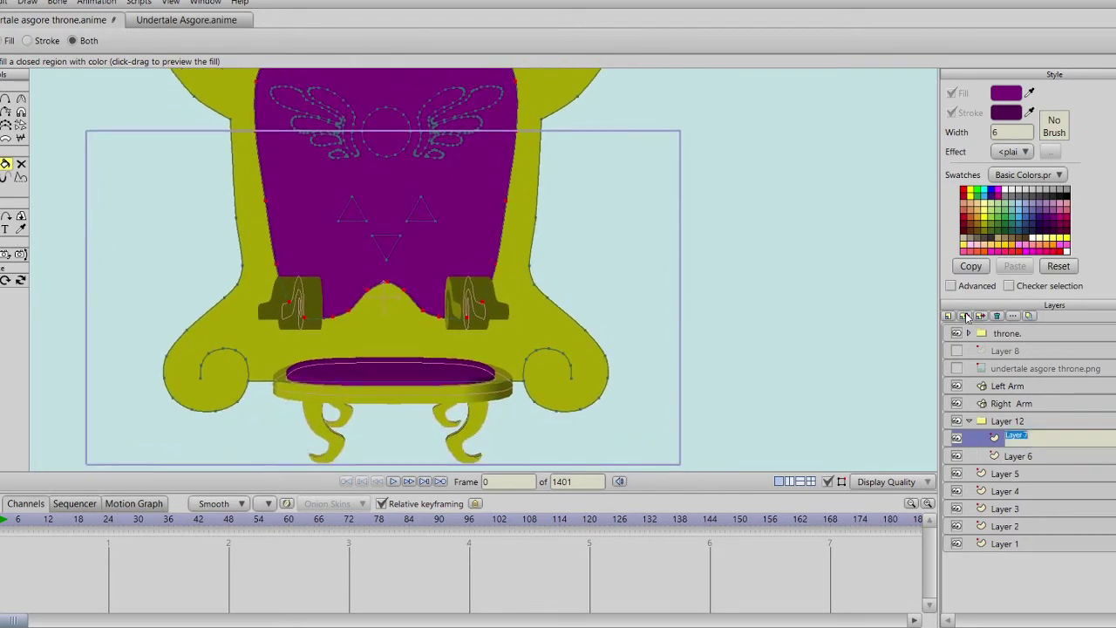
{"action": "left_click", "coordinate": [966, 316]}
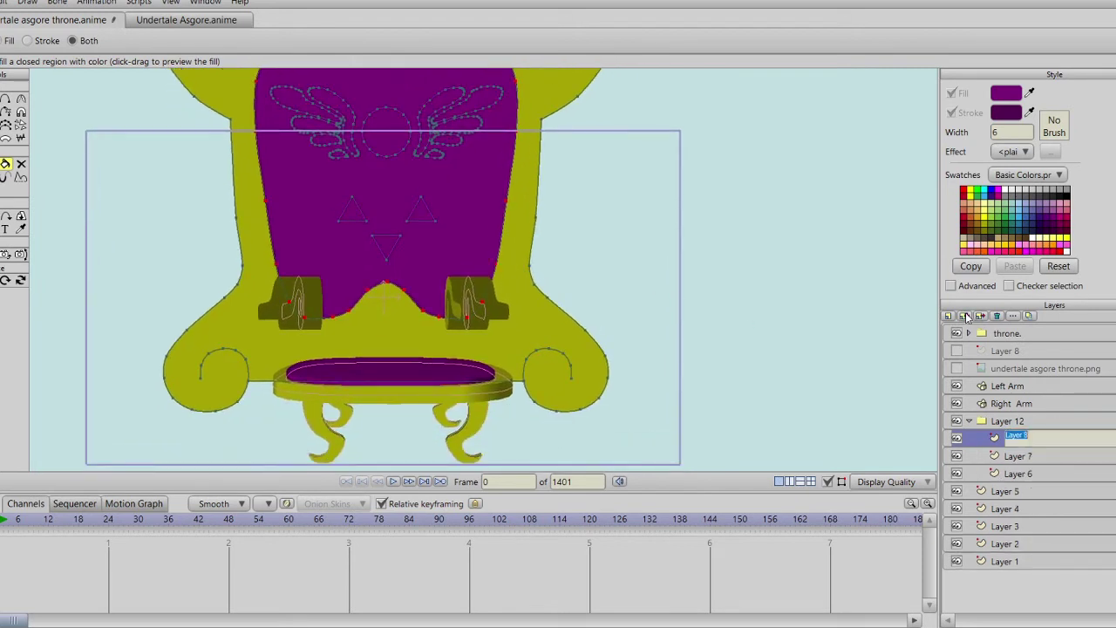
{"action": "left_click", "coordinate": [1040, 439]}
Step: On Layer 8, delete the purple panel and the outer frame, keeping only the white wing, circle and triangle emblem
{"action": "left_click_drag", "start_coordinate": [602, 339], "coordinate": [654, 356]}
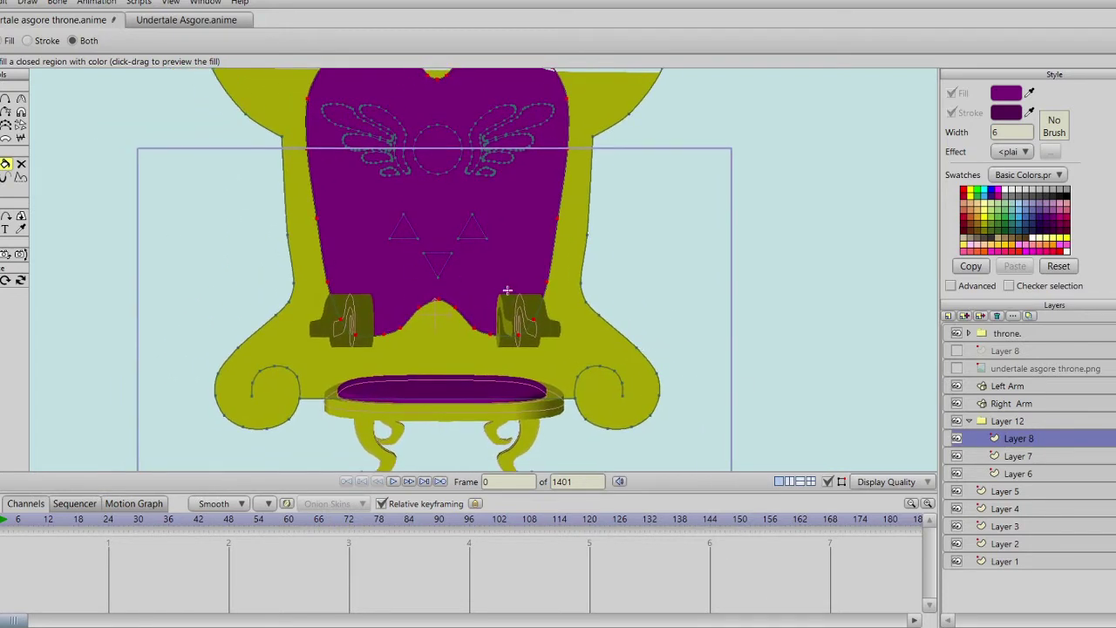
{"action": "key", "text": "Delete"}
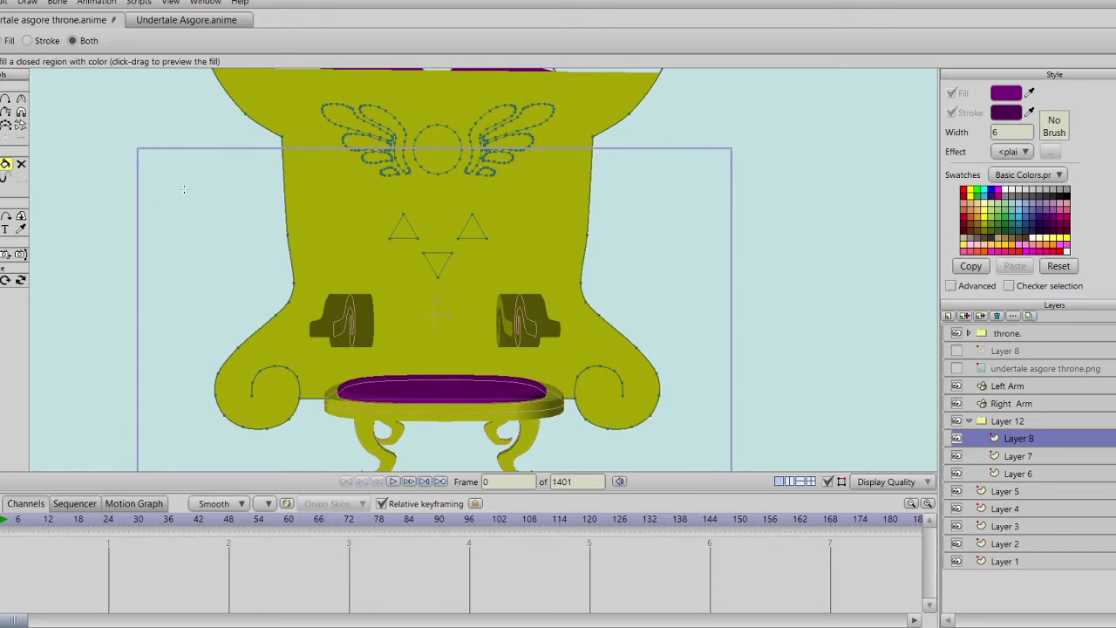
{"action": "left_click", "coordinate": [0, 164]}
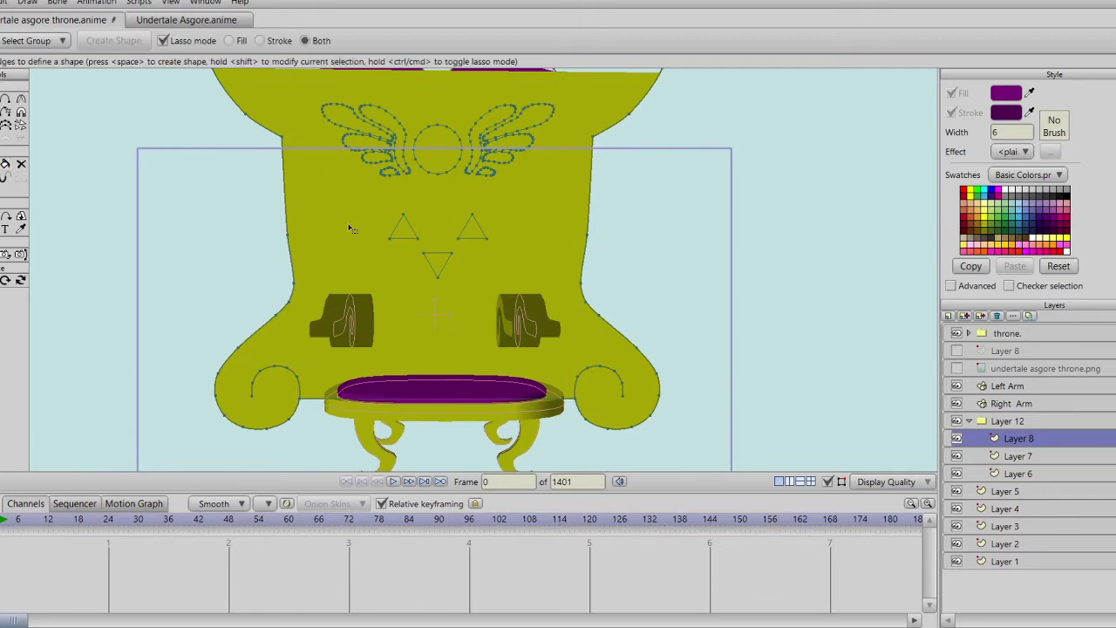
{"action": "left_click", "coordinate": [286, 212]}
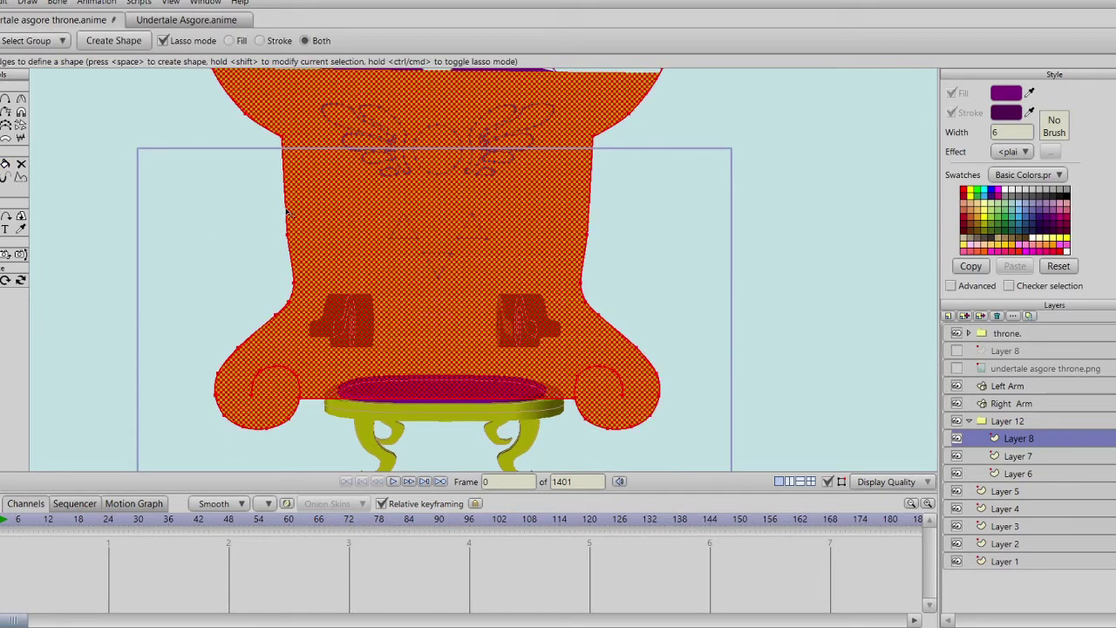
{"action": "left_click_drag", "start_coordinate": [351, 247], "coordinate": [404, 259]}
{"action": "left_click", "coordinate": [0, 98]}
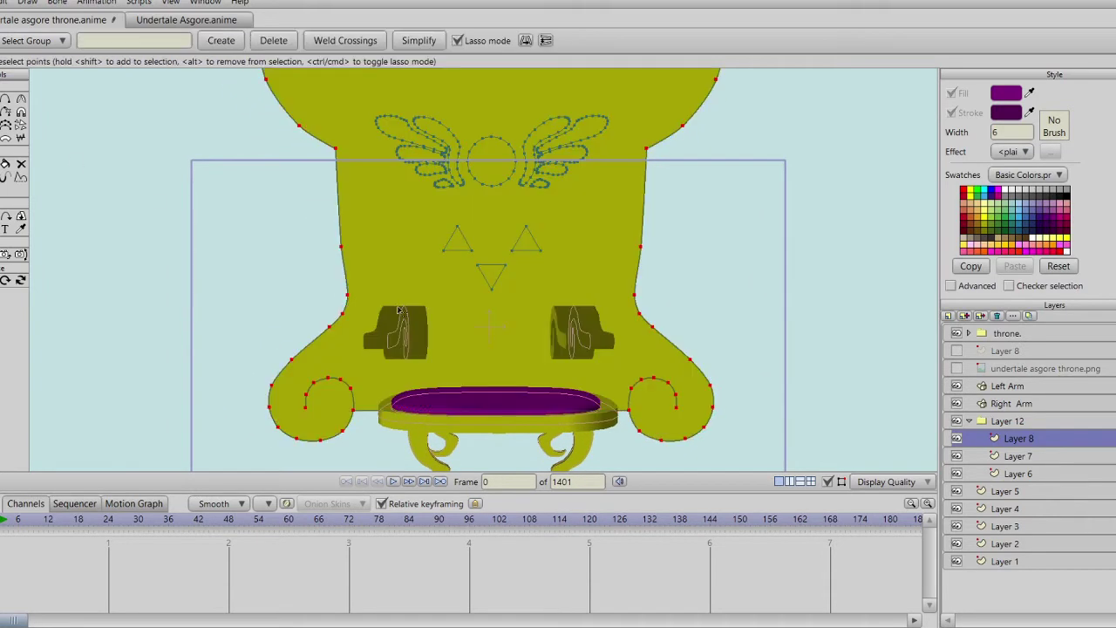
{"action": "key", "text": "Delete"}
{"action": "left_click_drag", "start_coordinate": [637, 369], "coordinate": [576, 361]}
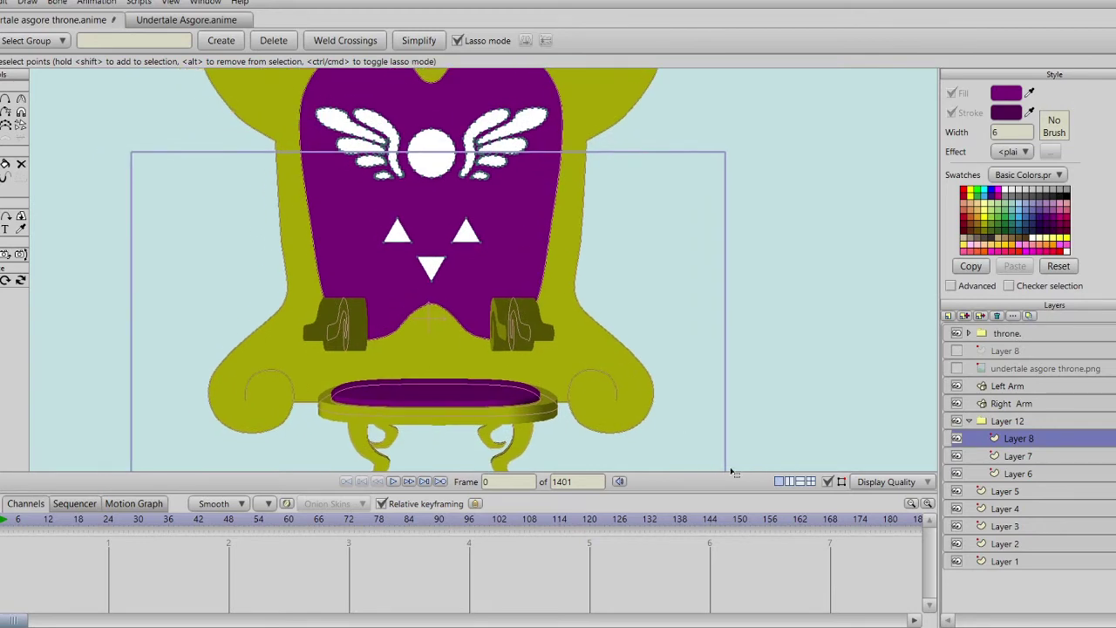
Step: On Layer 7, lasso the white emblem shapes and delete them
{"action": "left_click", "coordinate": [1019, 457]}
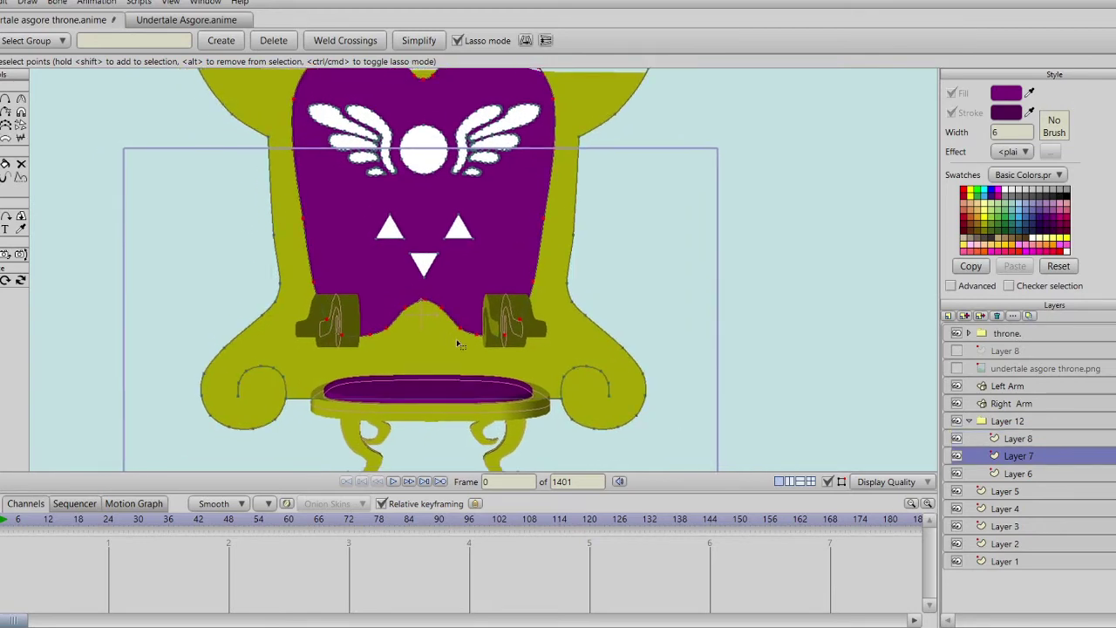
{"action": "scroll", "coordinate": [496, 253], "scroll_direction": "up", "scroll_amount": 3}
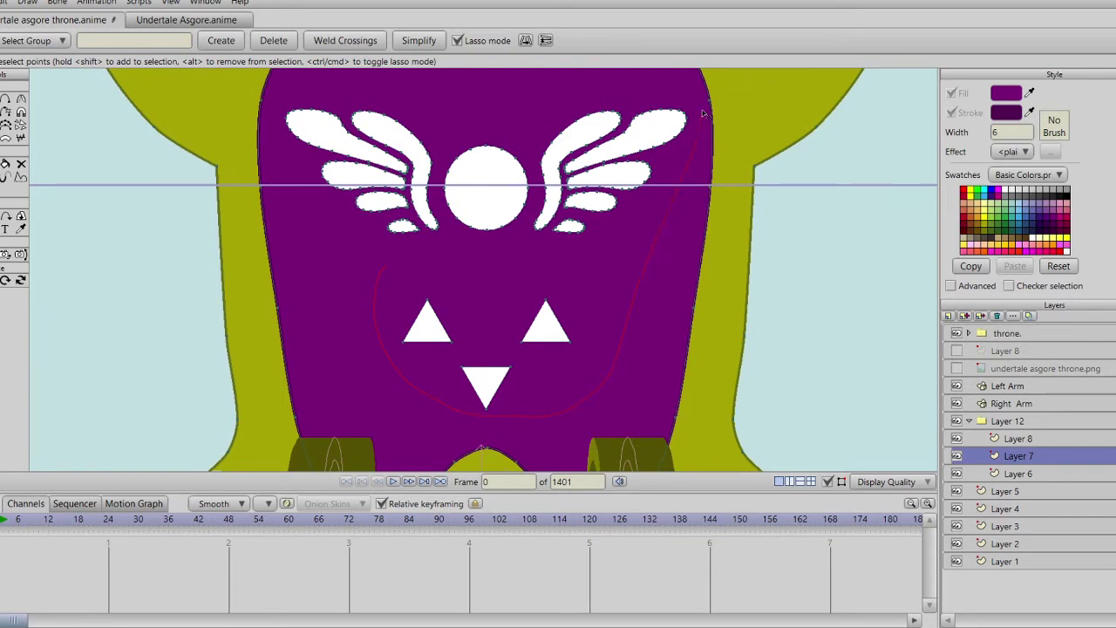
{"action": "left_click_drag", "start_coordinate": [389, 299], "coordinate": [407, 302]}
{"action": "key", "text": "Delete"}
{"action": "scroll", "coordinate": [492, 315], "scroll_direction": "down", "scroll_amount": 4}
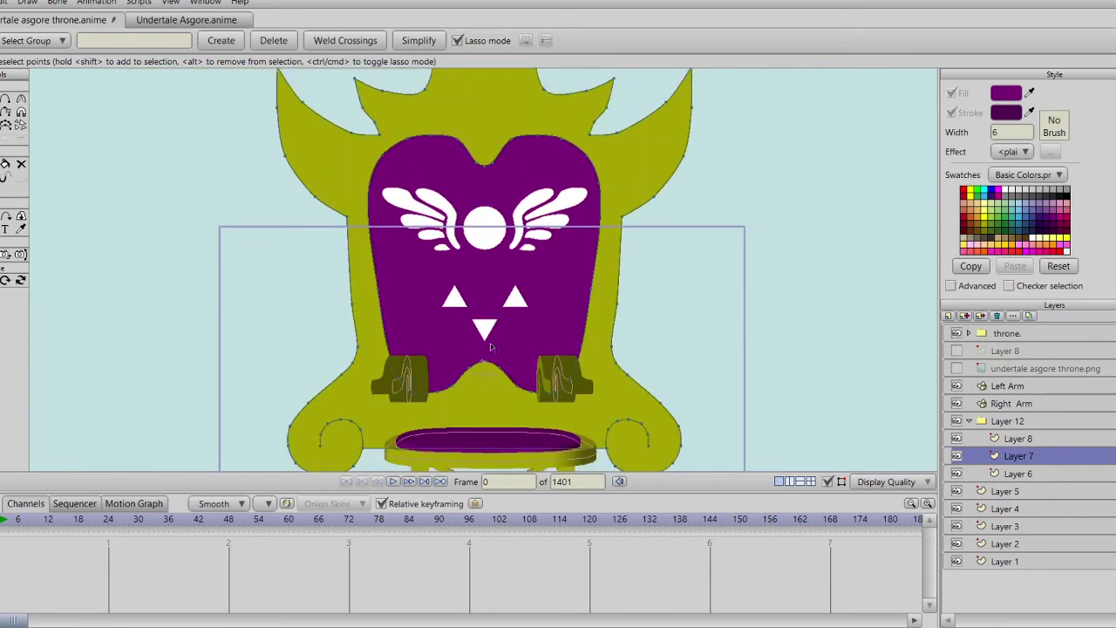
Step: Delete the outer frame from Layer 7, keeping only the purple inner panel
{"action": "left_click_drag", "start_coordinate": [490, 347], "coordinate": [457, 300]}
{"action": "double_click", "coordinate": [606, 341]}
{"action": "mouse_move", "coordinate": [610, 346]}
{"action": "left_mouse_down"}
{"action": "mouse_move", "coordinate": [593, 381]}
{"action": "mouse_move", "coordinate": [598, 366]}
{"action": "left_mouse_up"}
{"action": "key", "text": "Return"}
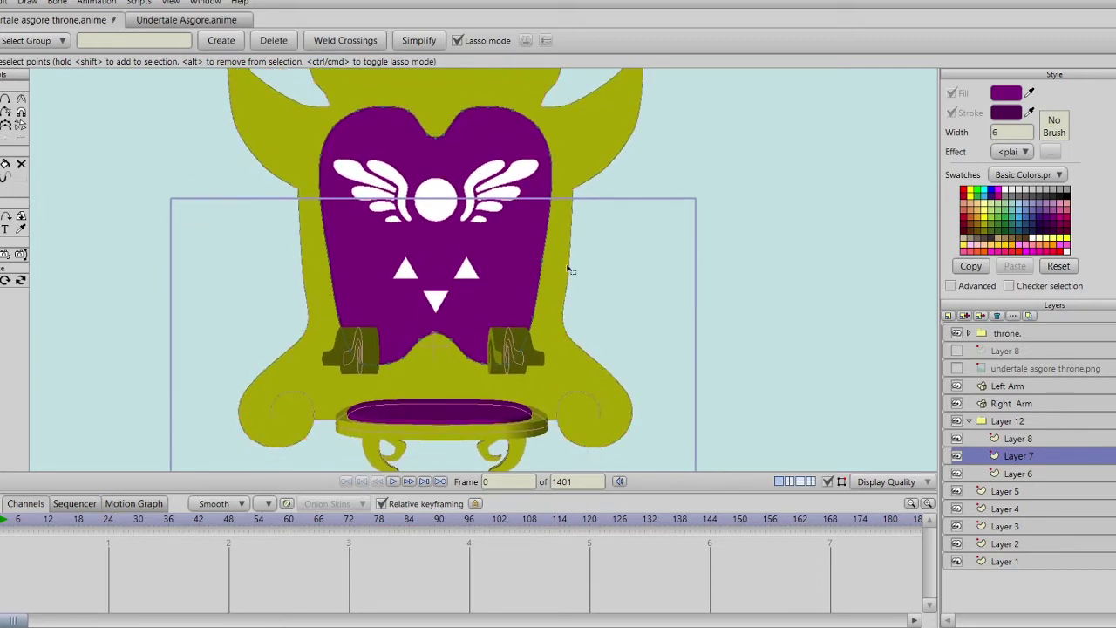
{"action": "left_click_drag", "start_coordinate": [515, 234], "coordinate": [535, 280]}
{"action": "double_click", "coordinate": [568, 288]}
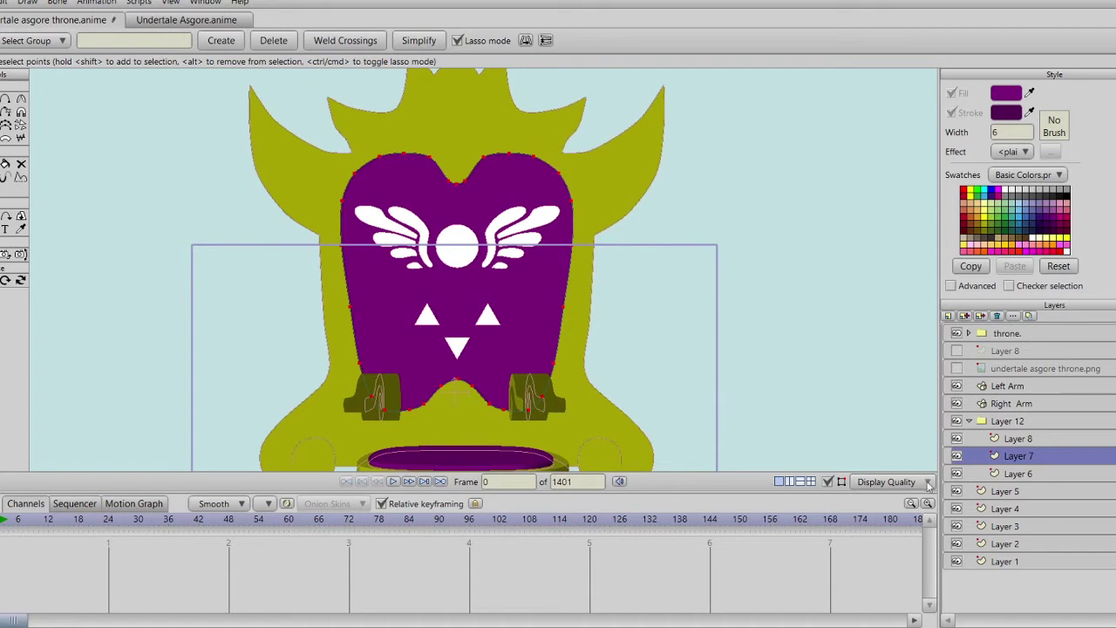
Step: On Layer 6, select and delete the emblem and the purple panel, keeping only the outer frame
{"action": "left_click", "coordinate": [1027, 478]}
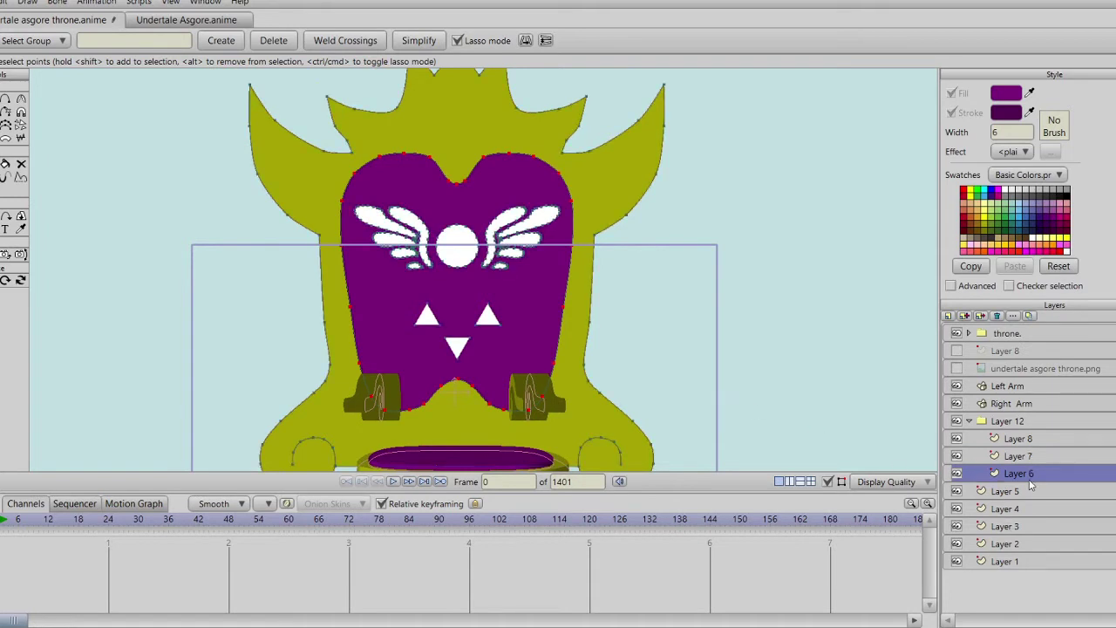
{"action": "scroll", "coordinate": [611, 364], "scroll_direction": "up", "scroll_amount": 2}
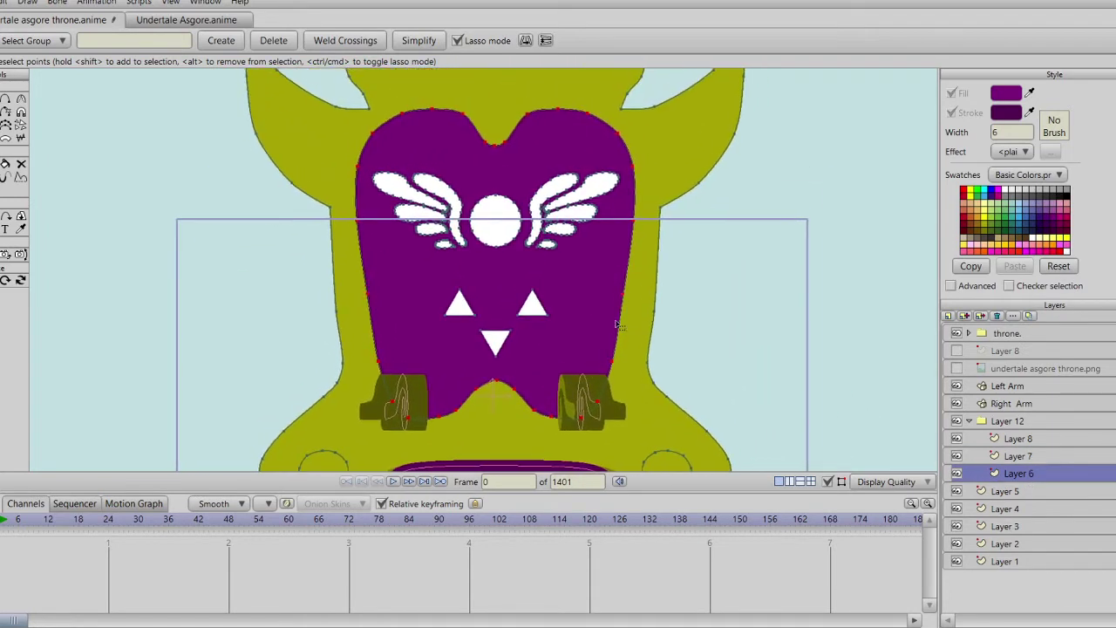
{"action": "mouse_move", "coordinate": [403, 328]}
{"action": "left_mouse_down"}
{"action": "mouse_move", "coordinate": [451, 383]}
{"action": "mouse_move", "coordinate": [542, 370]}
{"action": "left_mouse_up"}
{"action": "left_click_drag", "start_coordinate": [562, 149], "coordinate": [523, 237]}
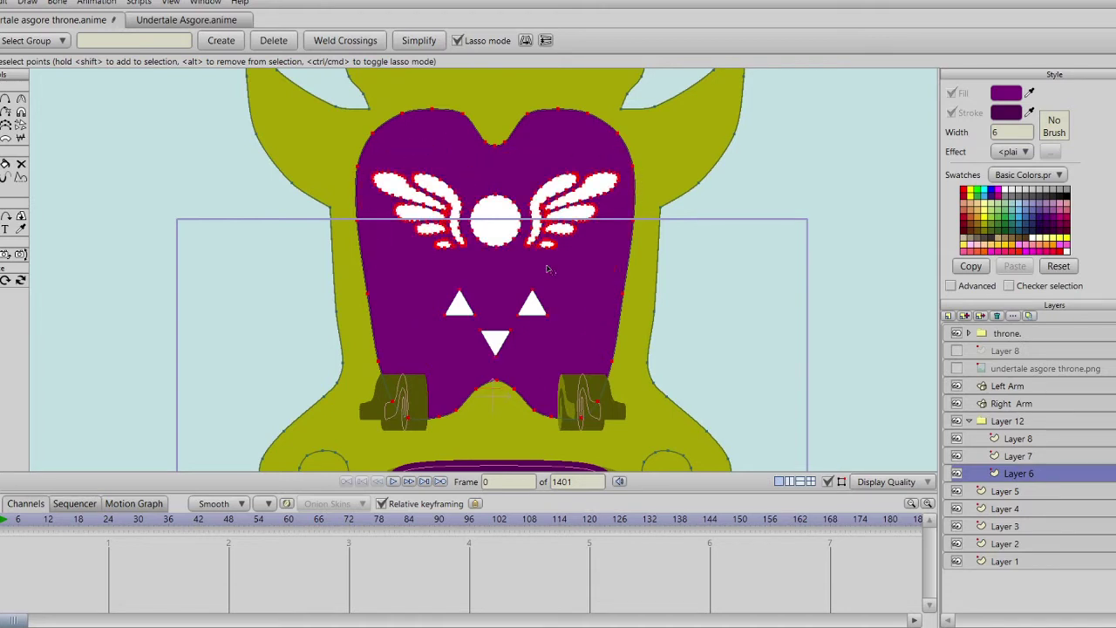
{"action": "left_click", "coordinate": [648, 390]}
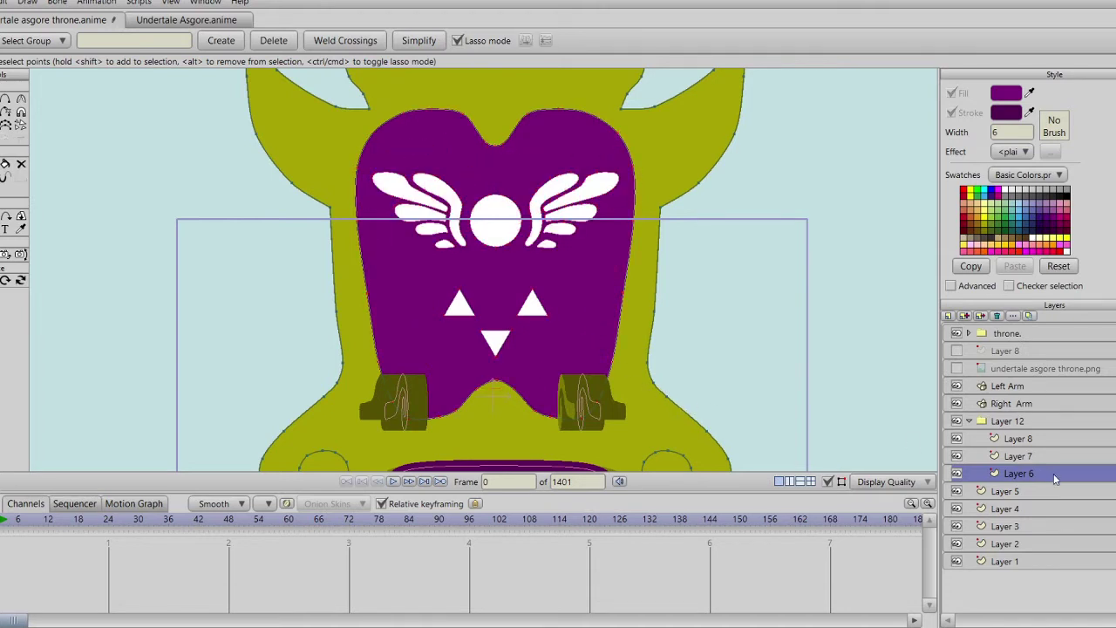
Step: Extrude Layers 6, 7 and 8 together into 3D, with the silhouette, material and crease edges turned off
{"action": "left_click", "coordinate": [1027, 441], "text": "shift"}
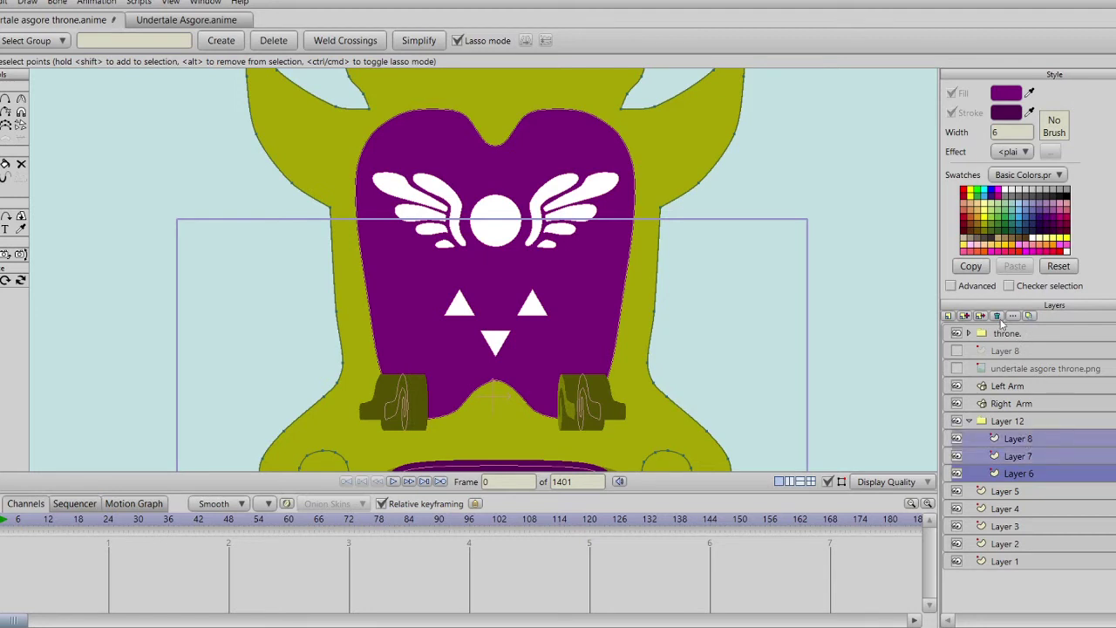
{"action": "left_click", "coordinate": [1003, 315]}
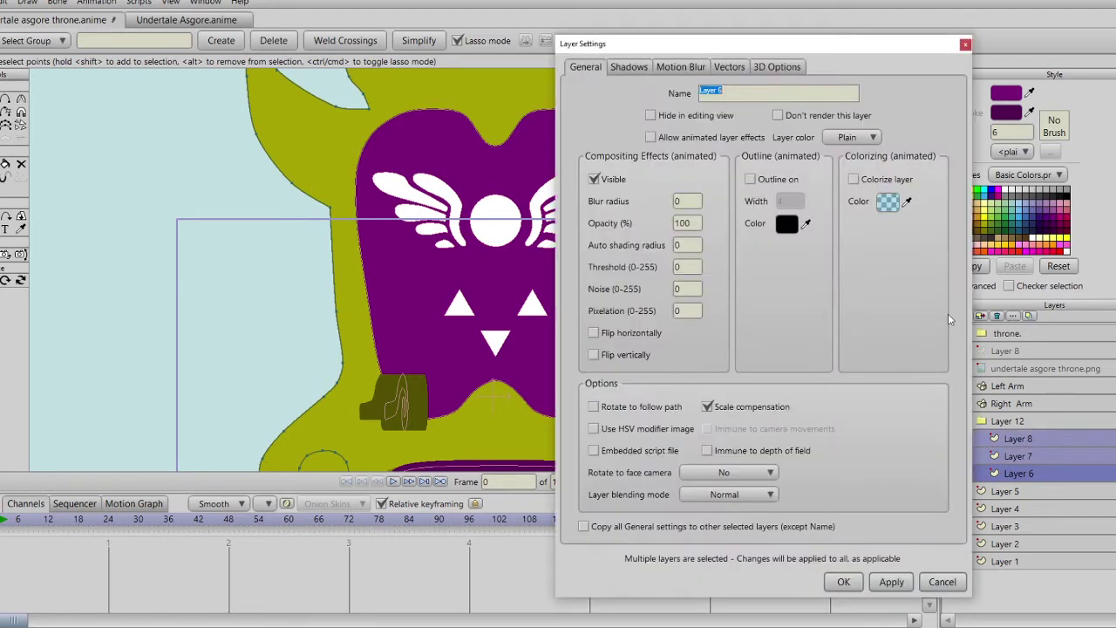
{"action": "left_click", "coordinate": [776, 66]}
{"action": "left_click", "coordinate": [760, 94]}
{"action": "left_click", "coordinate": [772, 124]}
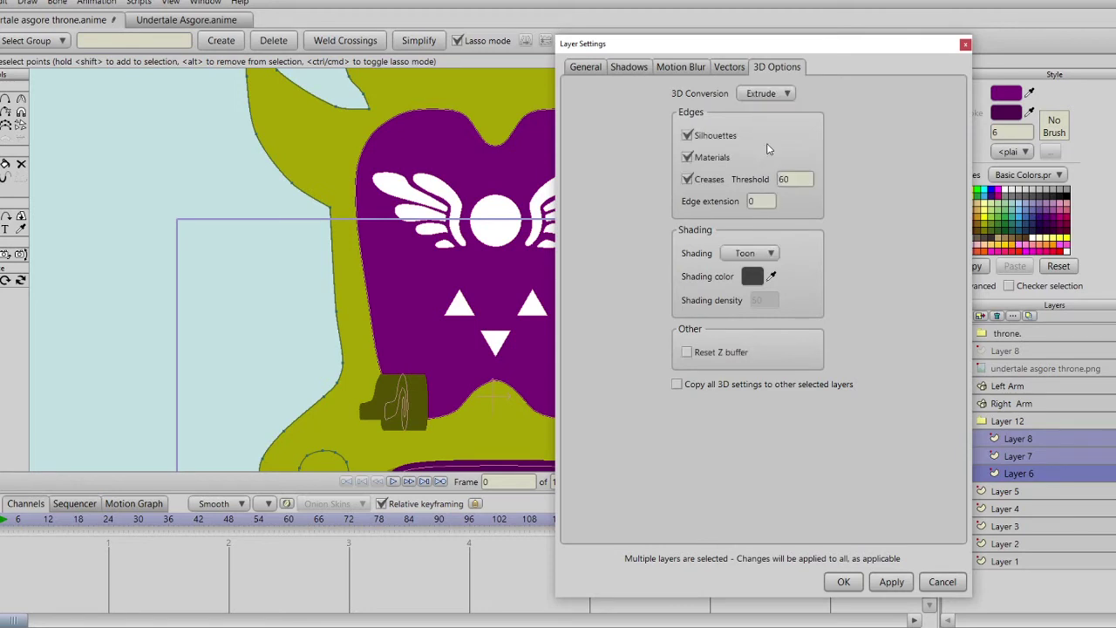
{"action": "left_click", "coordinate": [688, 179]}
{"action": "left_click", "coordinate": [698, 159]}
{"action": "left_click", "coordinate": [701, 137]}
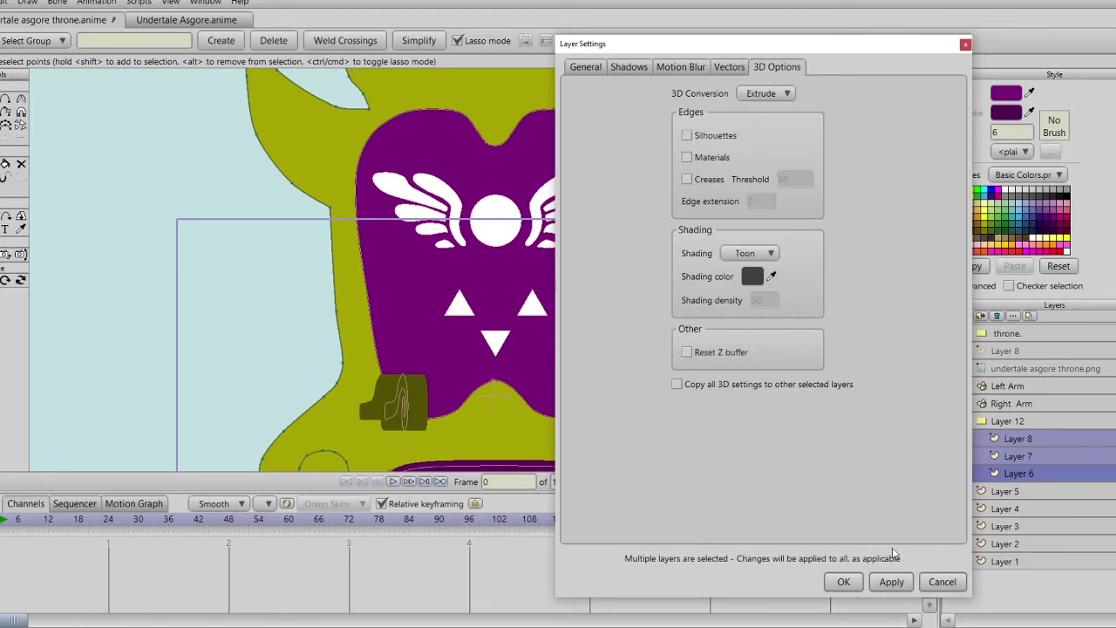
{"action": "left_click", "coordinate": [891, 582]}
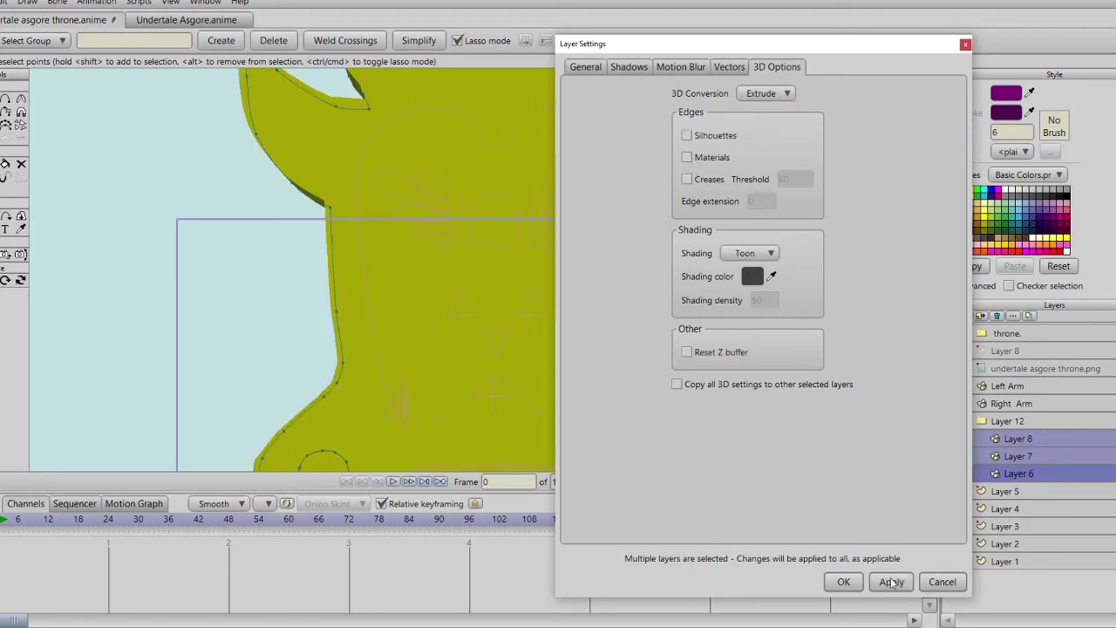
{"action": "left_click", "coordinate": [844, 582]}
Step: Move the purple panel on Layer 7 forward to a Z position of 0.25
{"action": "left_click", "coordinate": [1020, 457]}
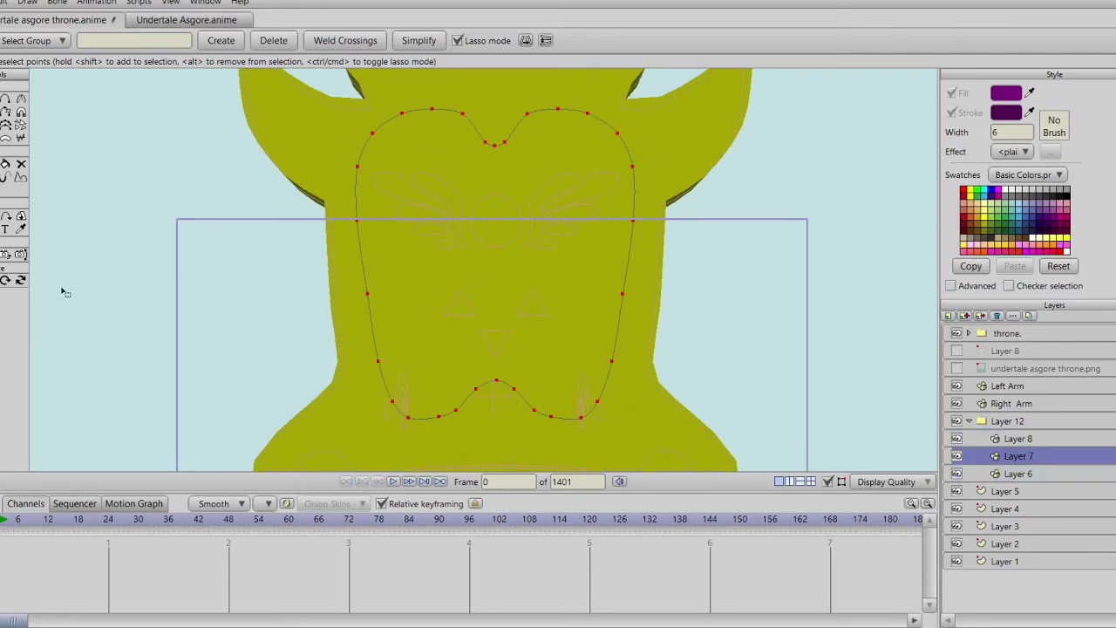
{"action": "key", "text": "m"}
{"action": "left_click", "coordinate": [106, 41]}
{"action": "scroll", "coordinate": [108, 41], "scroll_direction": "up", "scroll_amount": 5}
{"action": "key", "text": "BackSpace"}
{"action": "key", "text": "BackSpace"}
{"action": "key", "text": "BackSpace"}
{"action": "key", "text": "Return"}
{"action": "double_click", "coordinate": [167, 40]}
{"action": "type", "text": "0.25"}
{"action": "key", "text": "Return"}
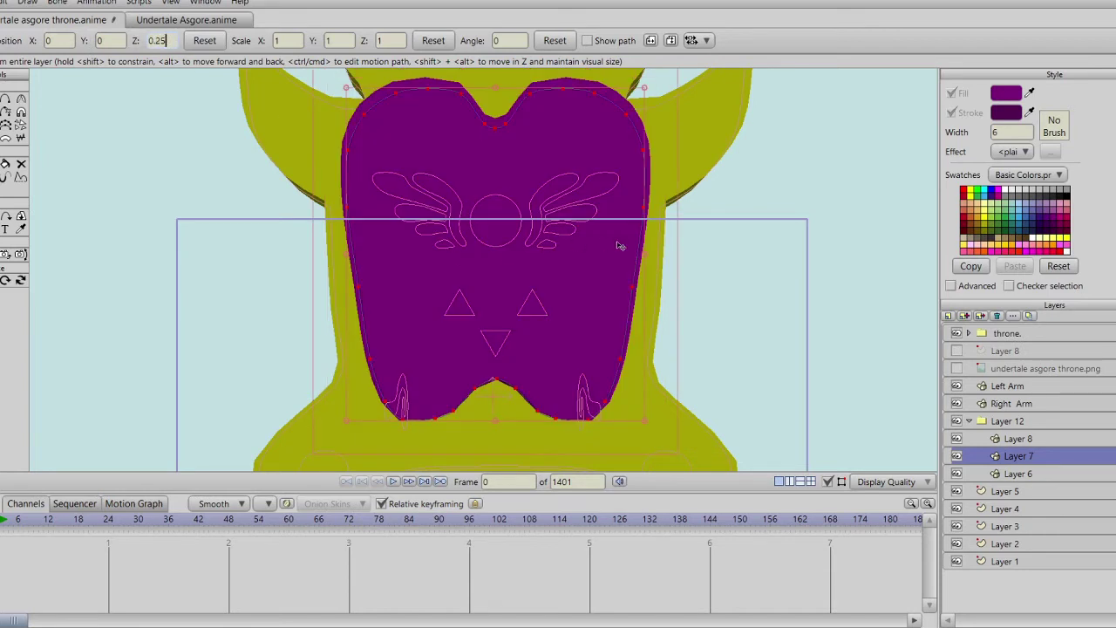
Step: Move the white emblem on Layer 8 forward to a Z position of 0.5
{"action": "left_click", "coordinate": [1038, 439]}
{"action": "double_click", "coordinate": [148, 40]}
{"action": "type", "text": "0.5"}
{"action": "key", "text": "Return"}
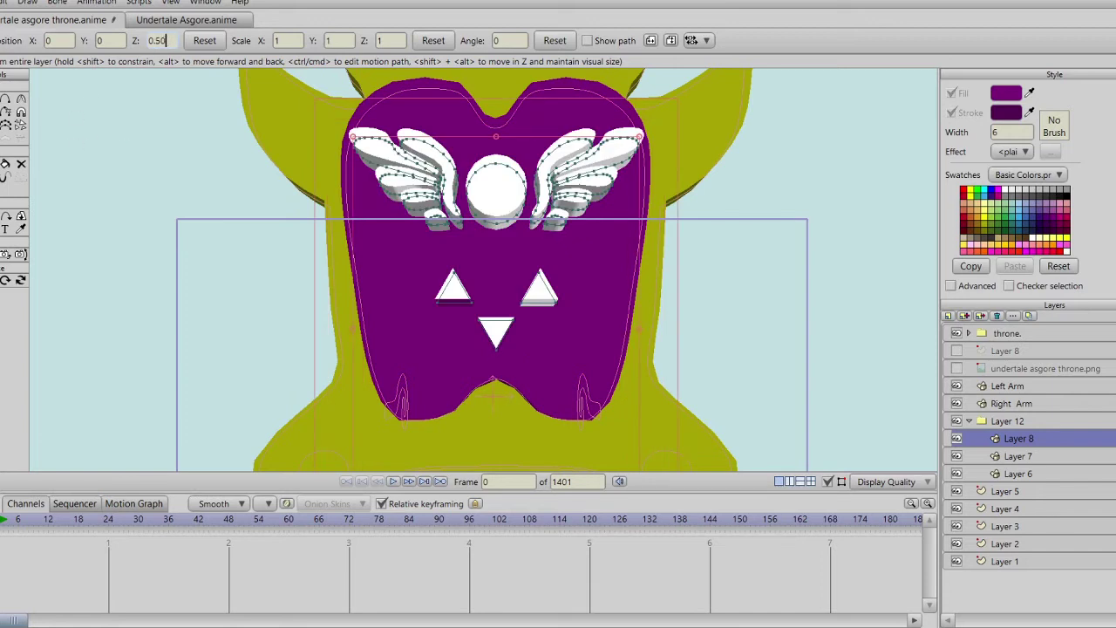
Step: Thin the emblem on Layer 8 by setting its Z scale to 0.25
{"action": "left_click", "coordinate": [20, 279]}
{"action": "left_click_drag", "start_coordinate": [105, 284], "coordinate": [527, 301]}
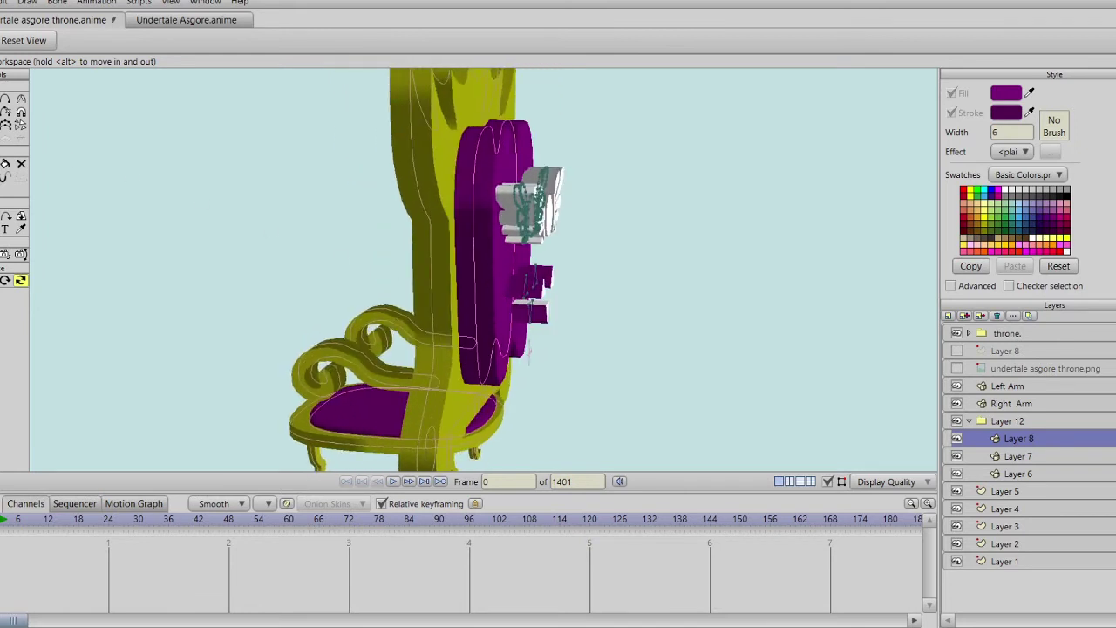
{"action": "left_click", "coordinate": [0, 216]}
{"action": "double_click", "coordinate": [387, 40]}
{"action": "type", "text": "0.25"}
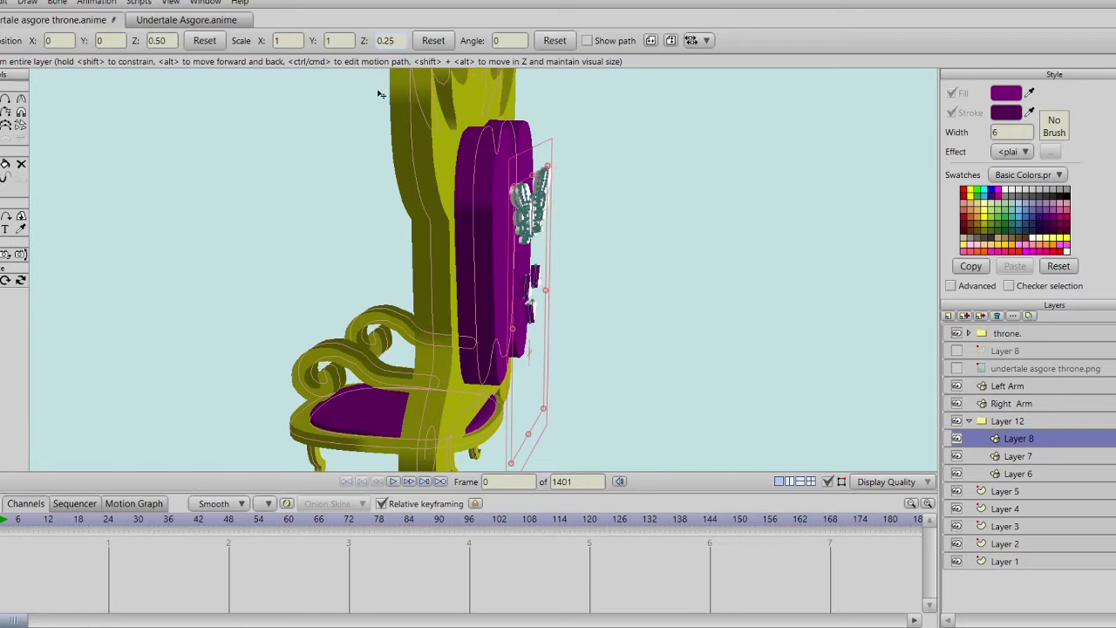
{"action": "double_click", "coordinate": [397, 40]}
{"action": "type", "text": "0"}
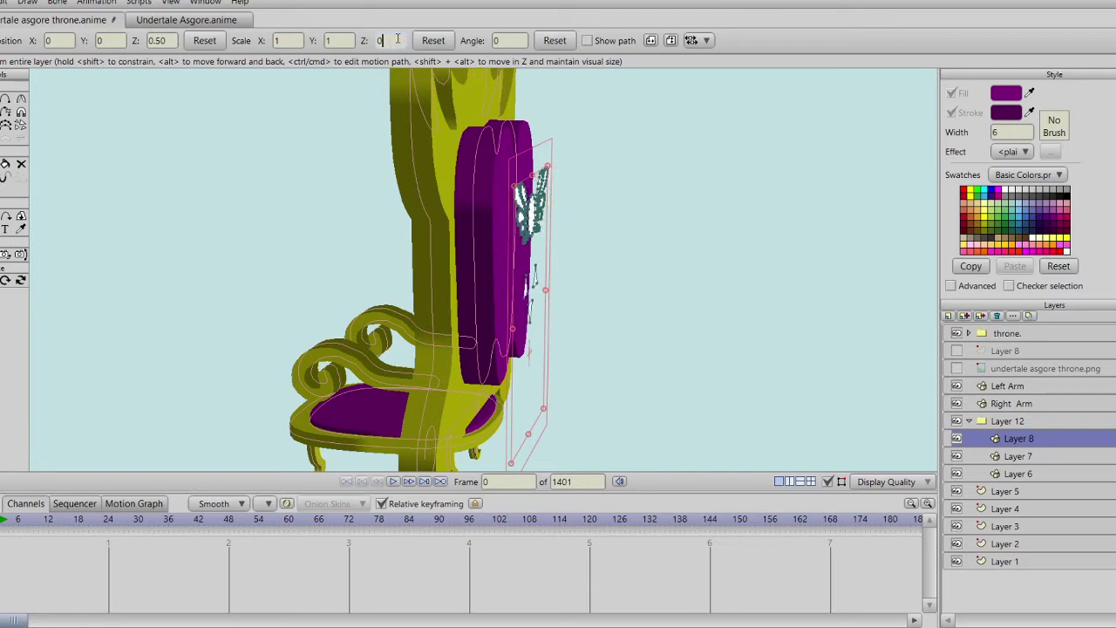
{"action": "type", "text": ".25"}
{"action": "key", "text": "Return"}
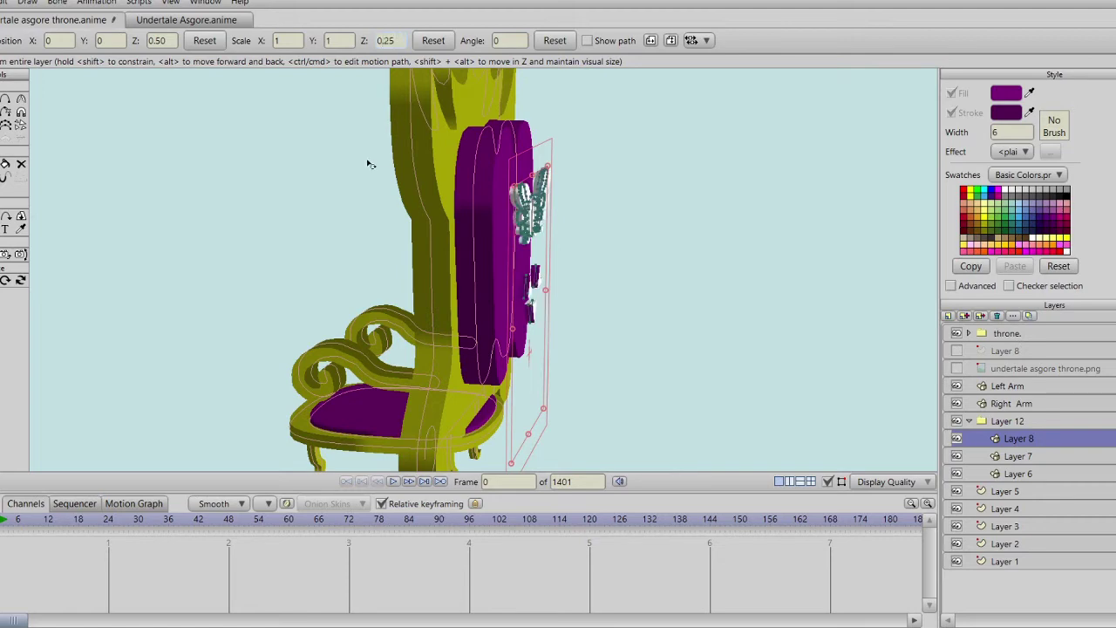
Step: Copy all the emblem shapes from Layer 8 and paste them into the purple panel's Layer 7
{"action": "left_click", "coordinate": [21, 279]}
{"action": "left_click_drag", "start_coordinate": [477, 333], "coordinate": [331, 279]}
{"action": "scroll", "coordinate": [331, 279], "scroll_direction": "up", "scroll_amount": 3}
{"action": "scroll", "coordinate": [333, 267], "scroll_direction": "down", "scroll_amount": 8}
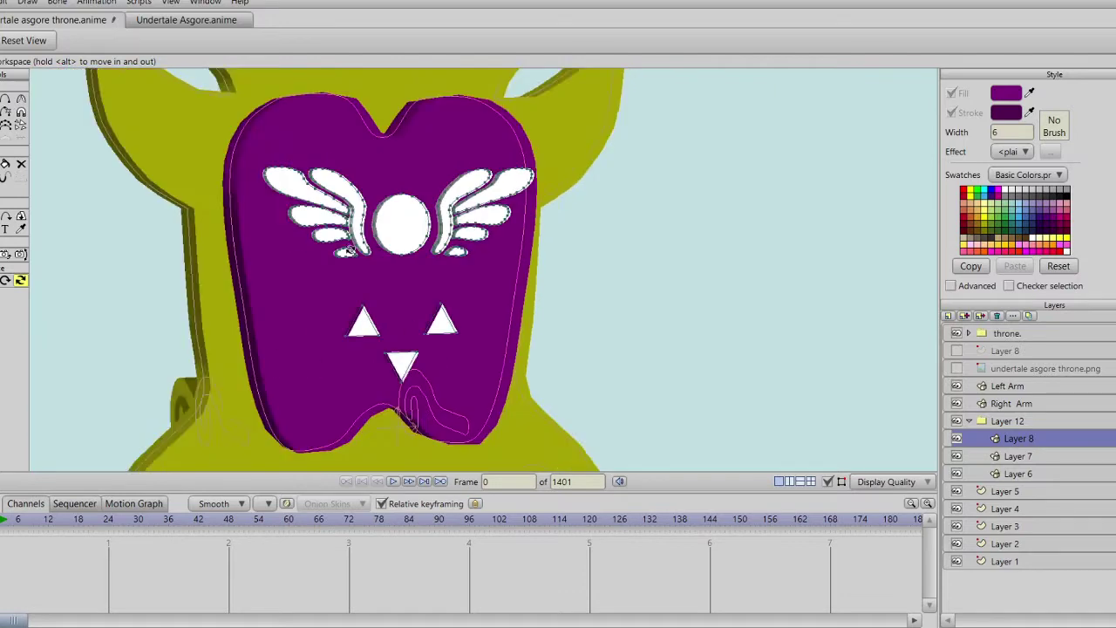
{"action": "left_click", "coordinate": [1, 165]}
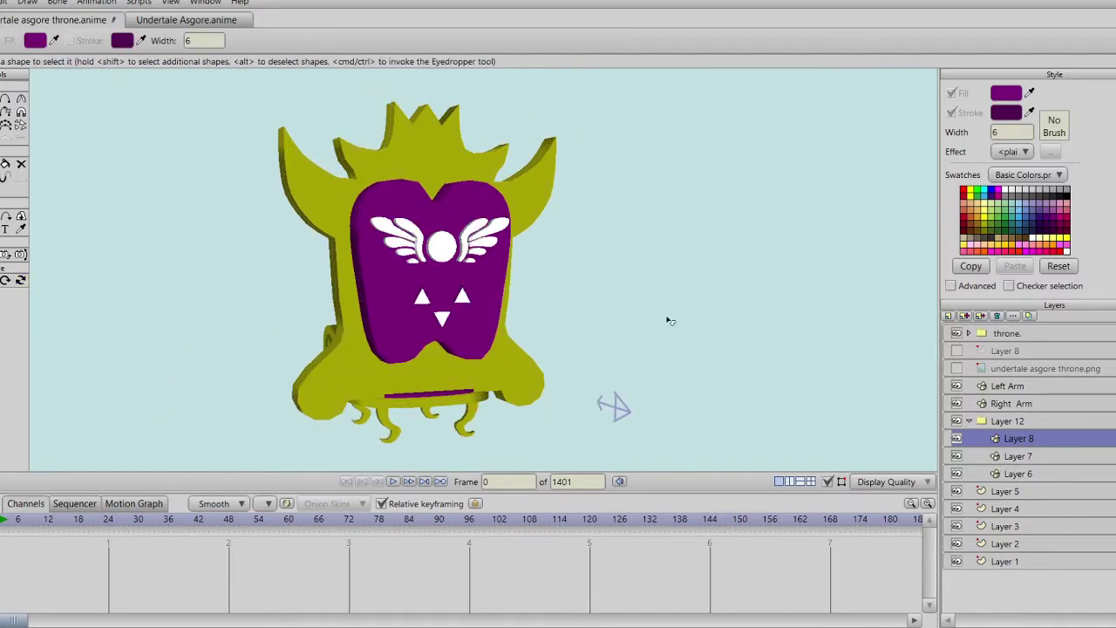
{"action": "left_click", "coordinate": [5, 98]}
{"action": "mouse_move", "coordinate": [218, 187]}
{"action": "left_mouse_down"}
{"action": "mouse_move", "coordinate": [593, 179]}
{"action": "mouse_move", "coordinate": [219, 185]}
{"action": "left_mouse_up"}
{"action": "left_click", "coordinate": [1028, 456]}
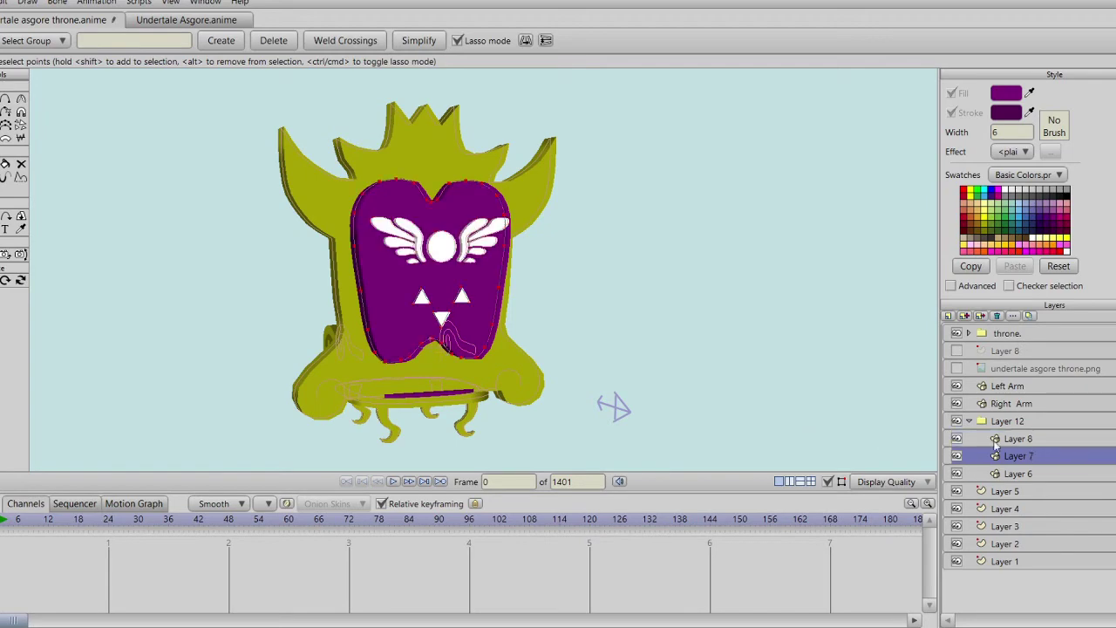
{"action": "key", "text": "t"}
{"action": "key", "text": "ctrl+a"}
{"action": "scroll", "coordinate": [497, 323], "scroll_direction": "up", "scroll_amount": 5}
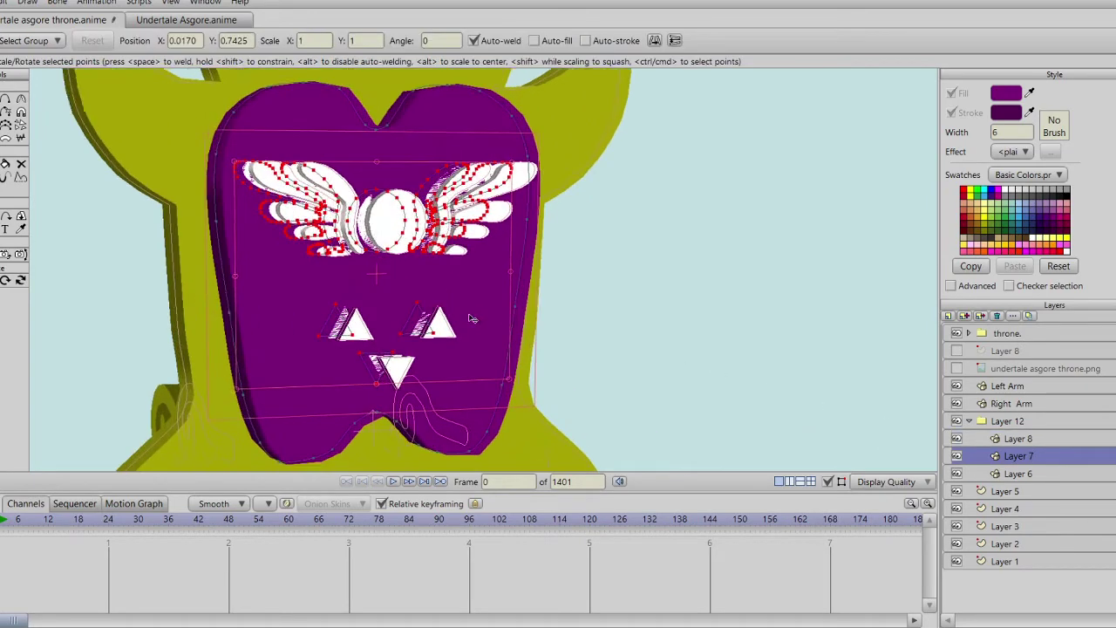
Step: Delete the purple panel fill and the pasted white wing and circle fills on Layer 7, keeping their outlines
{"action": "left_click", "coordinate": [21, 164]}
{"action": "left_click", "coordinate": [329, 281]}
{"action": "left_click", "coordinate": [493, 329]}
{"action": "left_click", "coordinate": [435, 328]}
{"action": "left_click", "coordinate": [395, 201]}
{"action": "left_click", "coordinate": [395, 200]}
{"action": "left_click", "coordinate": [461, 223]}
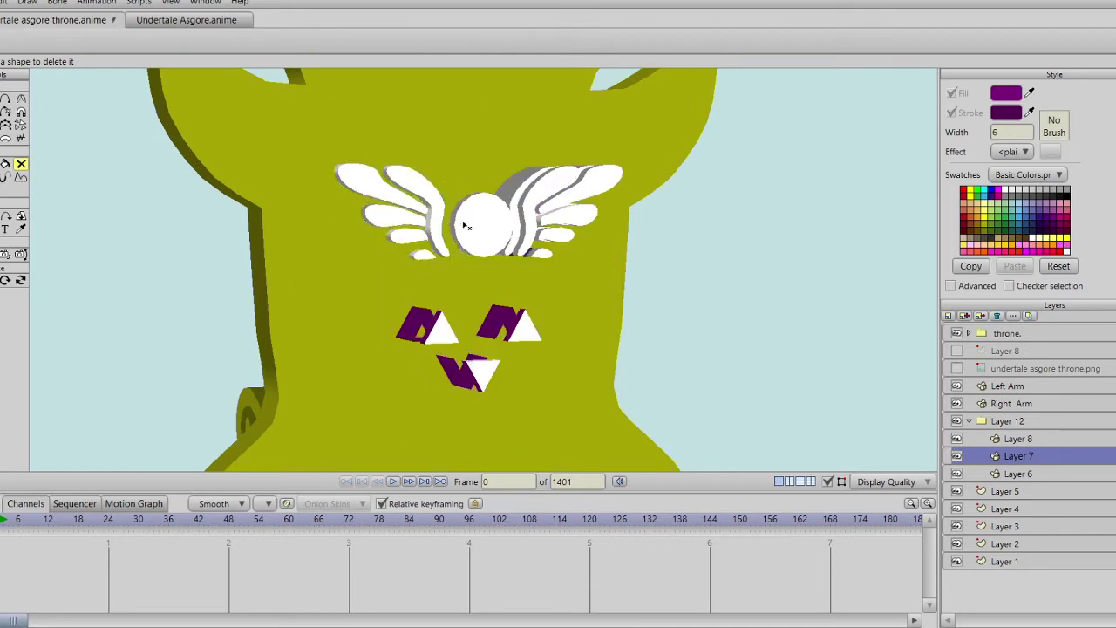
{"action": "left_click", "coordinate": [523, 251]}
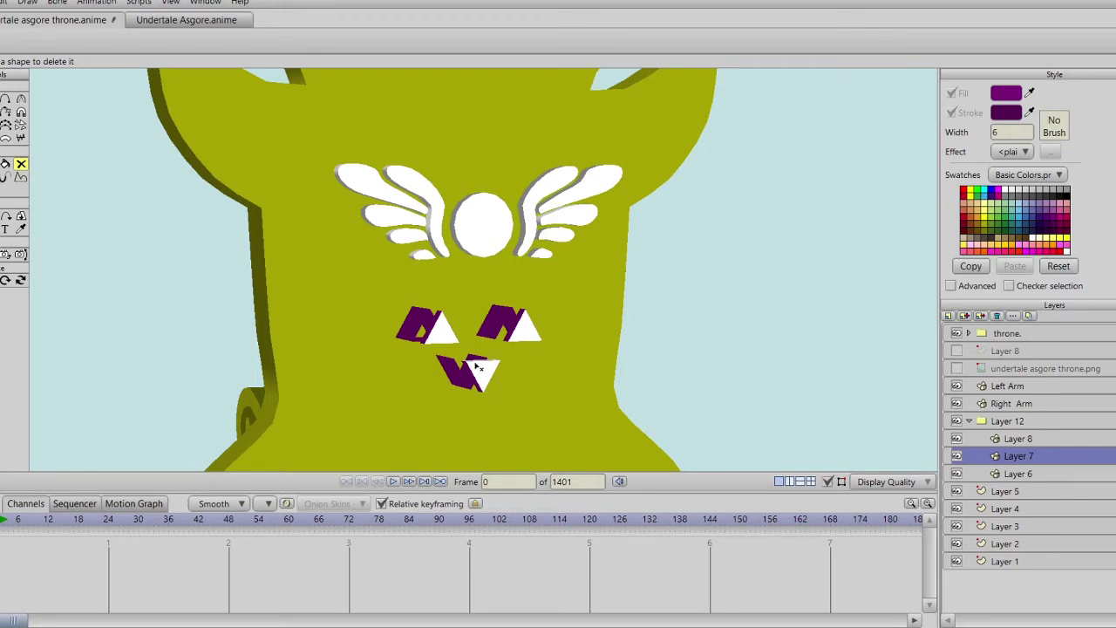
Step: Refill the Layer 7 panel with purple around the emblem outlines, leaving the wings, circle and triangles as cutouts
{"action": "left_click_drag", "start_coordinate": [539, 360], "coordinate": [518, 309]}
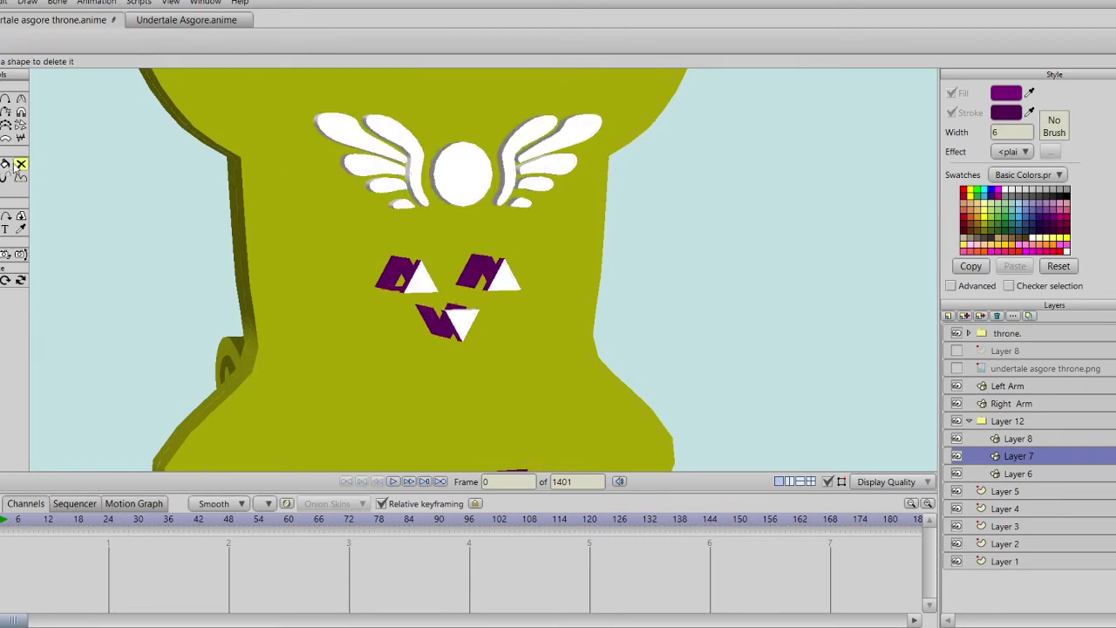
{"action": "scroll", "coordinate": [375, 262], "scroll_direction": "down", "scroll_amount": 3}
{"action": "scroll", "coordinate": [367, 275], "scroll_direction": "up", "scroll_amount": 1}
{"action": "key", "text": "f"}
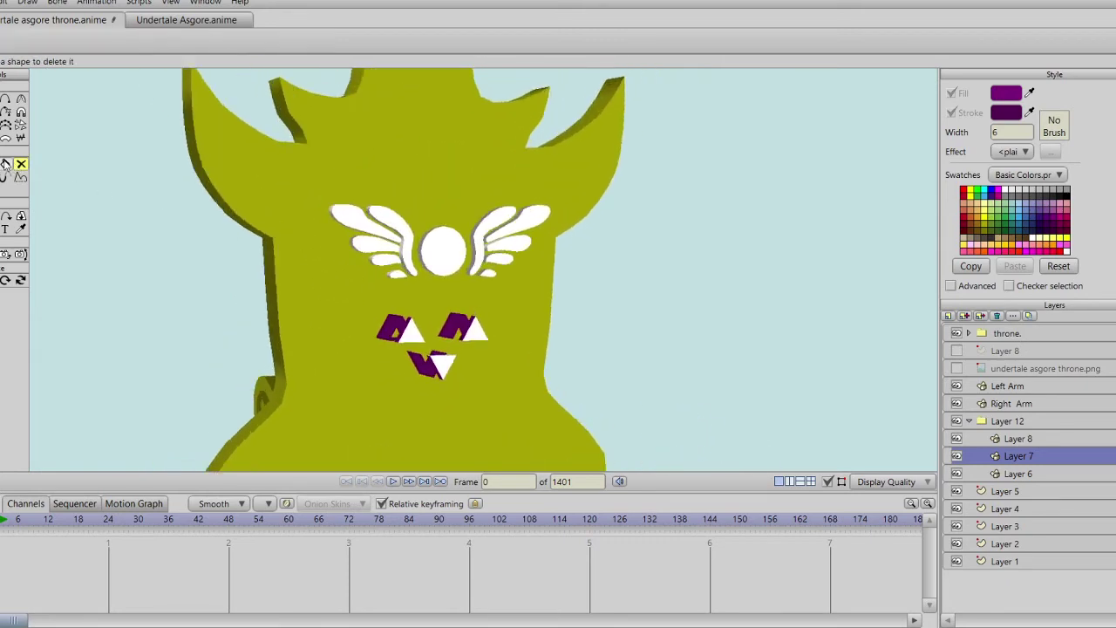
{"action": "left_click", "coordinate": [508, 308]}
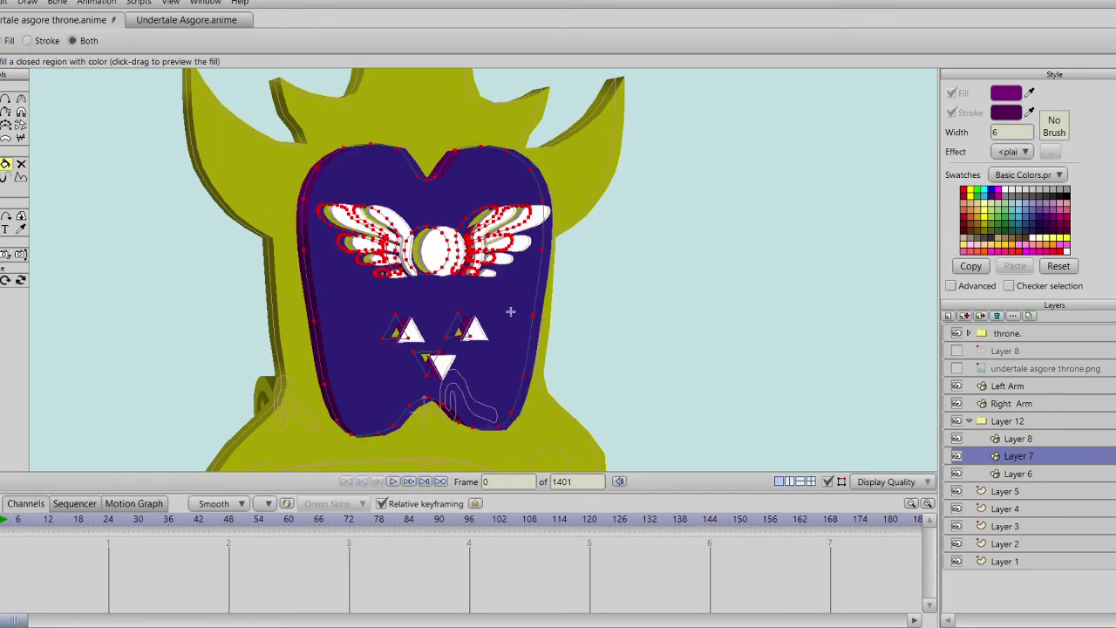
{"action": "left_click", "coordinate": [361, 323]}
{"action": "mouse_move", "coordinate": [366, 320]}
{"action": "left_mouse_down"}
{"action": "mouse_move", "coordinate": [386, 309]}
{"action": "mouse_move", "coordinate": [378, 305]}
{"action": "left_mouse_up"}
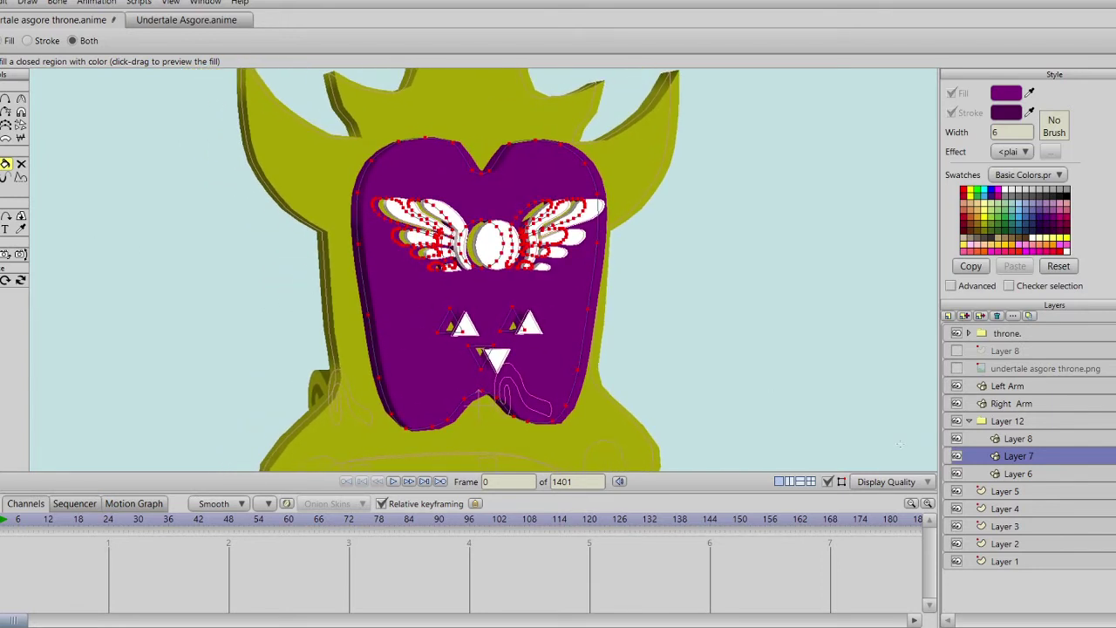
Step: Hide Layer 8 temporarily to examine the emblem cutouts in the purple panel from the front
{"action": "left_click", "coordinate": [957, 439]}
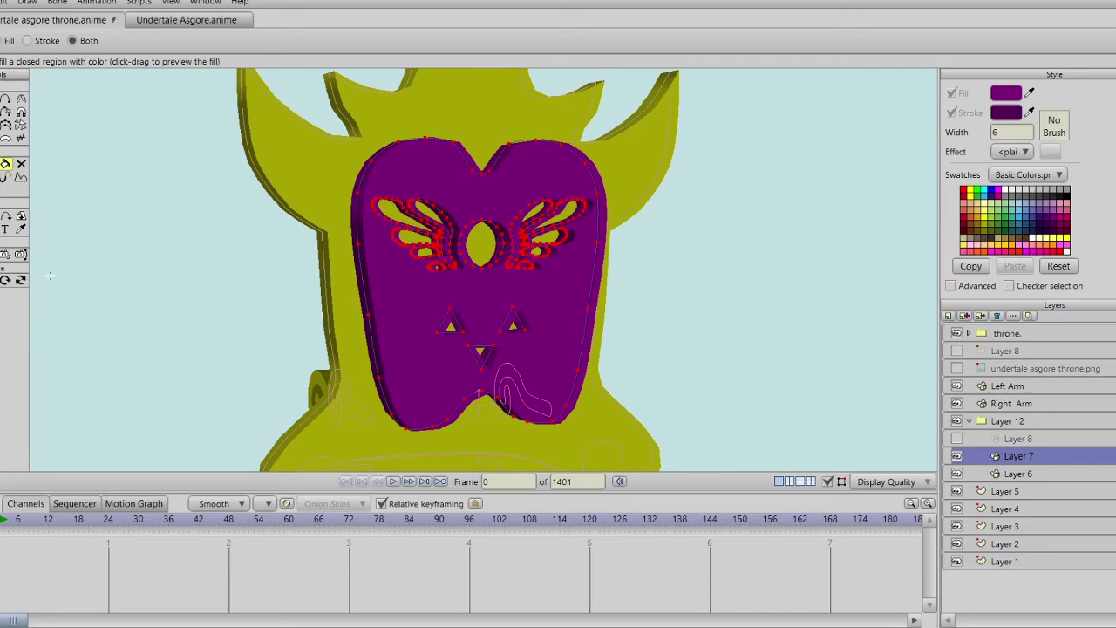
{"action": "left_click", "coordinate": [20, 280]}
{"action": "left_click_drag", "start_coordinate": [167, 293], "coordinate": [219, 314]}
{"action": "left_click", "coordinate": [957, 439]}
Step: Reset the position and scale of the white emblem on Layer 8
{"action": "left_click", "coordinate": [986, 438]}
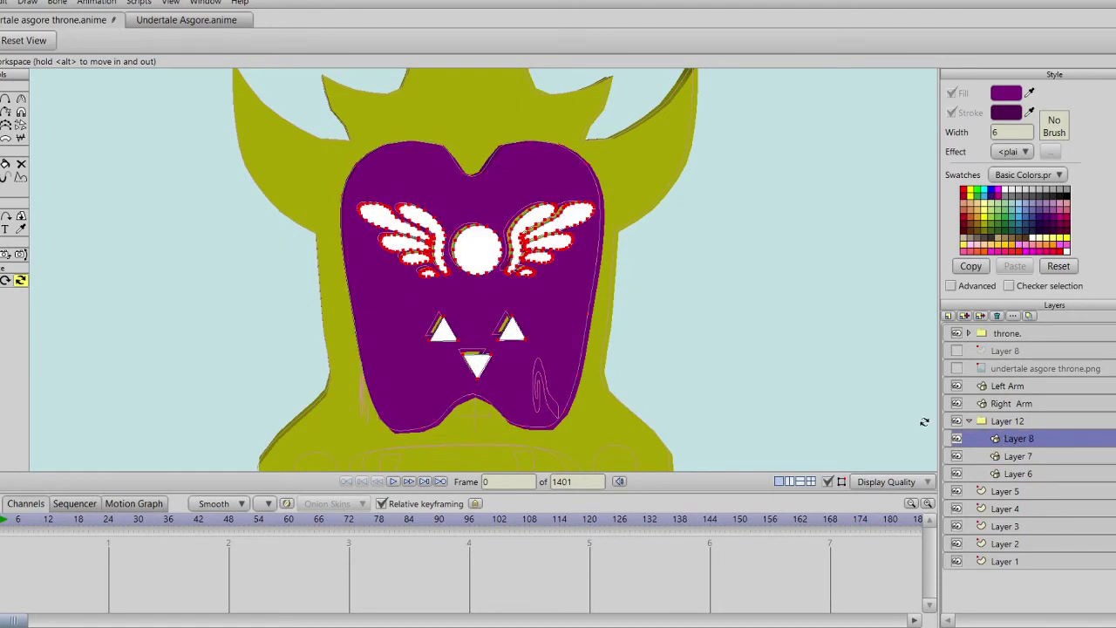
{"action": "key", "text": "m"}
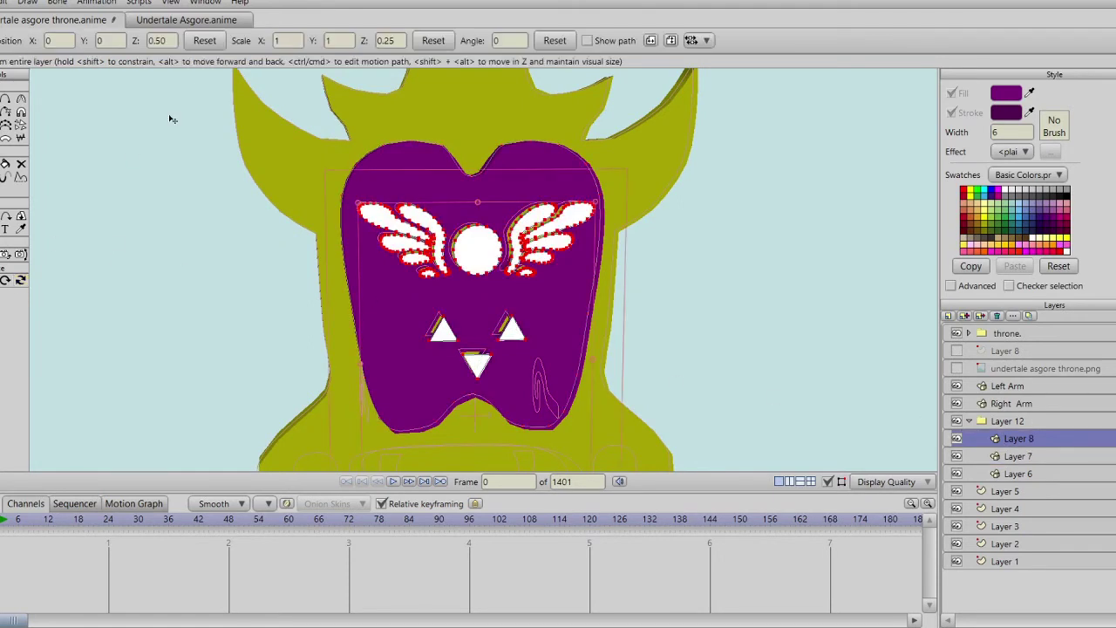
{"action": "left_click", "coordinate": [204, 41]}
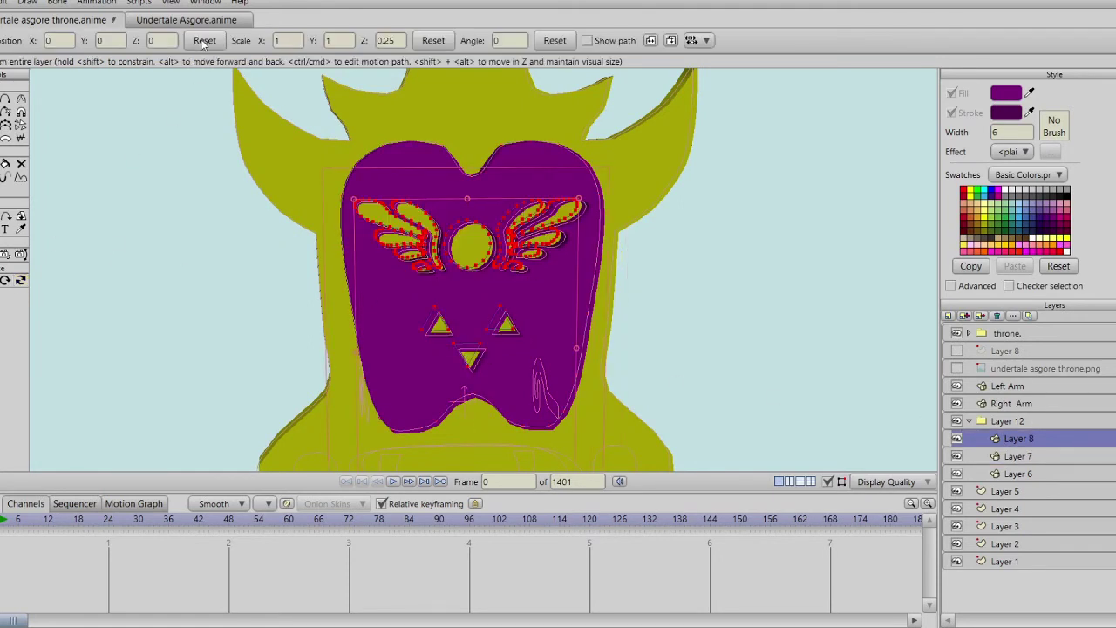
{"action": "left_click", "coordinate": [433, 41]}
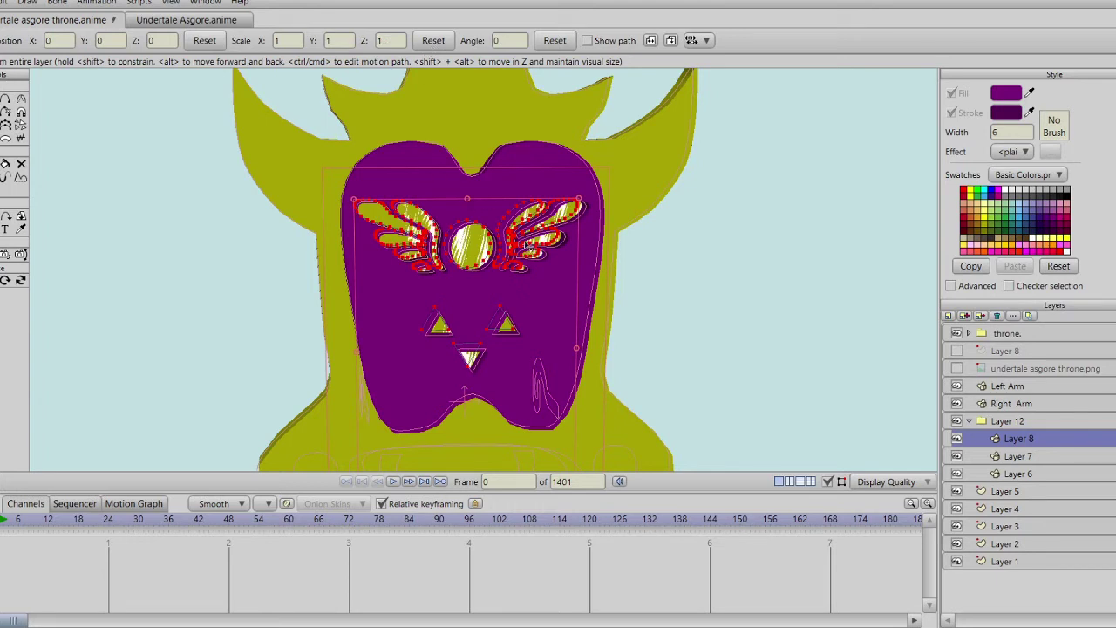
Step: Set the Z position of the emblem on Layer 8 to 0.15 after trying 0.25
{"action": "left_click", "coordinate": [20, 280]}
{"action": "left_click_drag", "start_coordinate": [309, 308], "coordinate": [540, 323]}
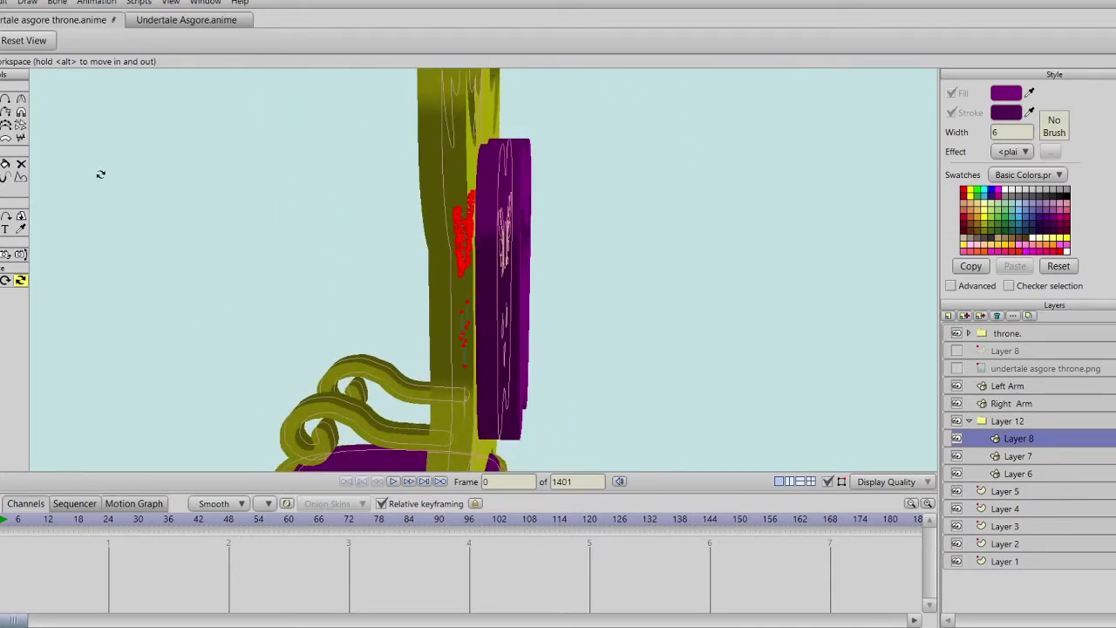
{"action": "key", "text": "0"}
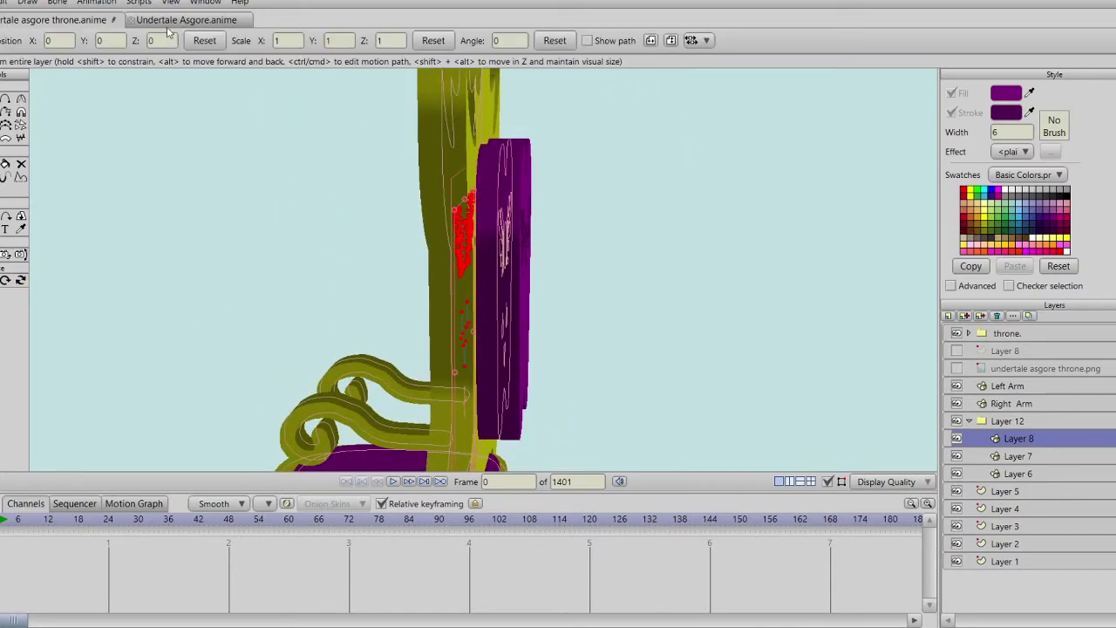
{"action": "left_click", "coordinate": [21, 280]}
{"action": "left_click_drag", "start_coordinate": [264, 267], "coordinate": [109, 236]}
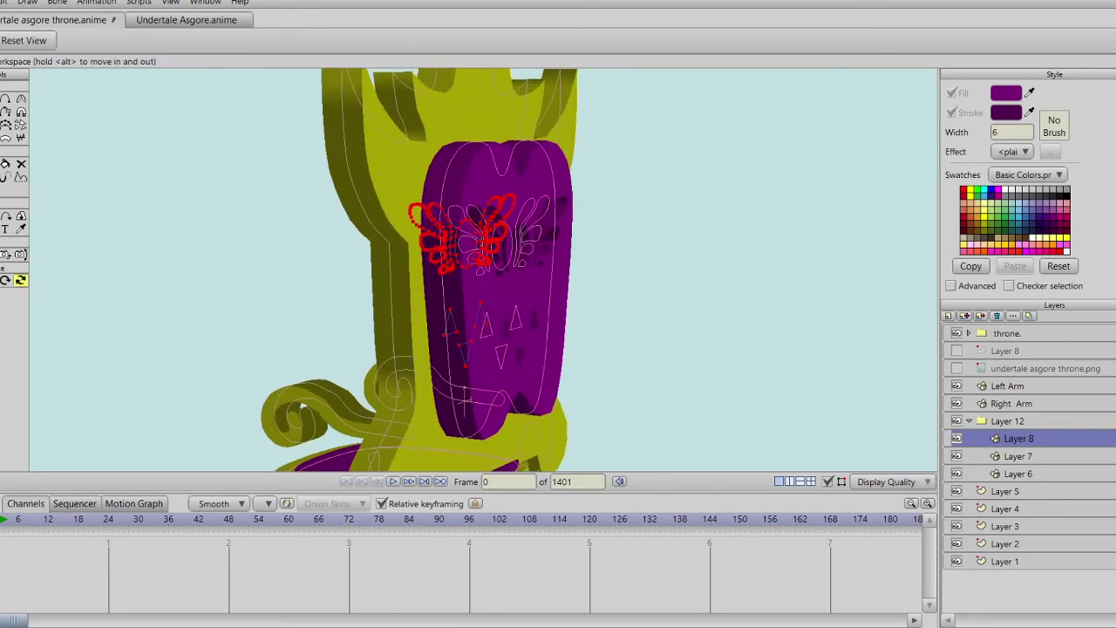
{"action": "key", "text": "0"}
{"action": "type", "text": ".25"}
{"action": "key", "text": "Return"}
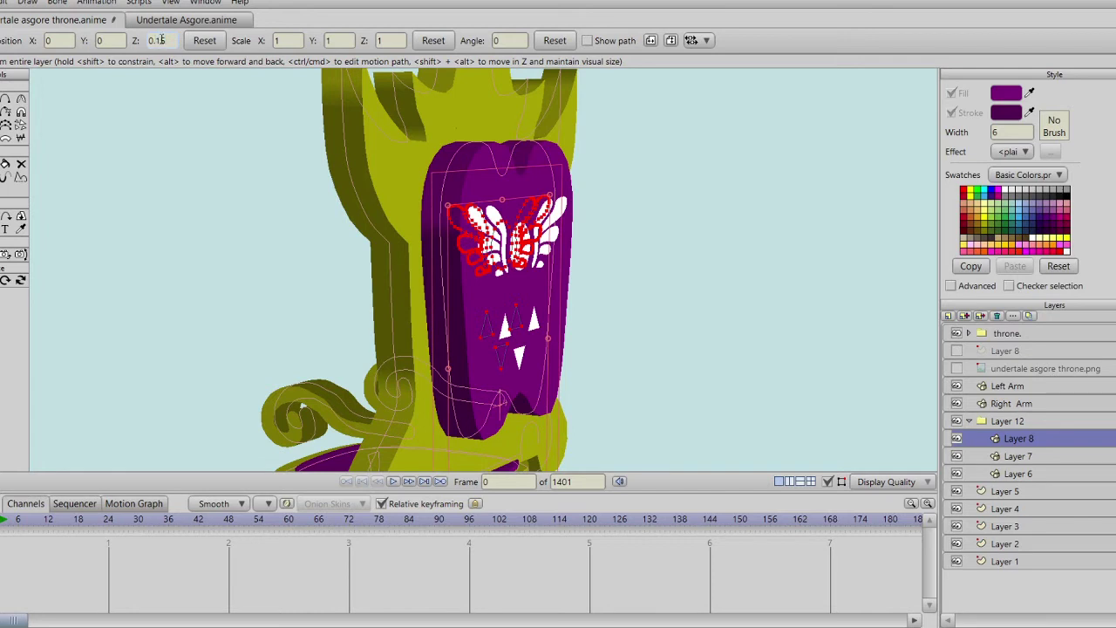
{"action": "key", "text": "Return"}
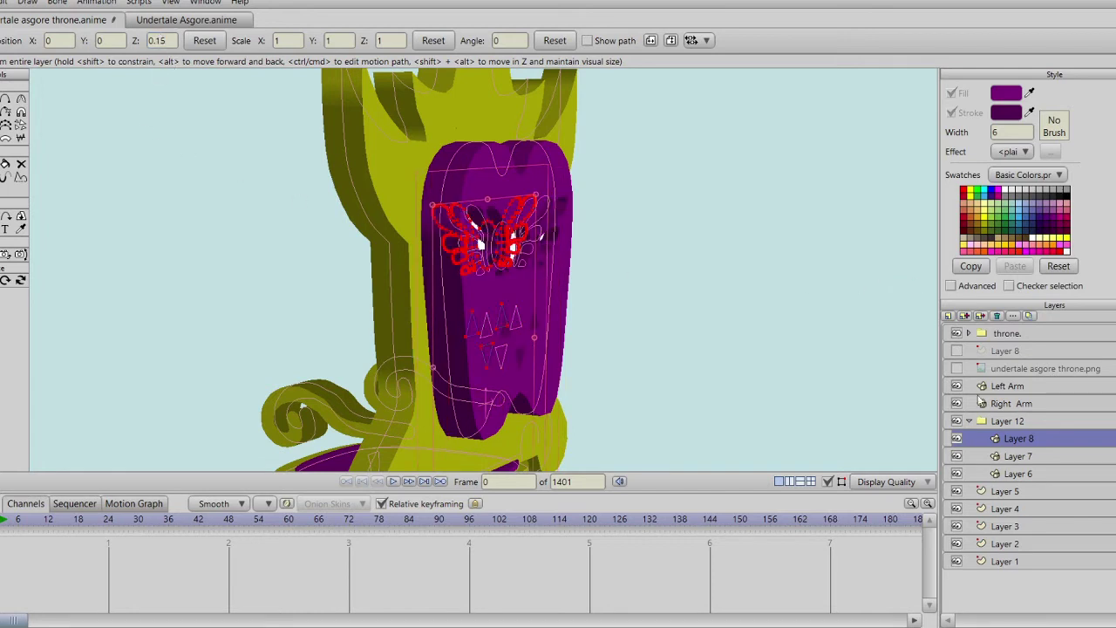
Step: Set the Z position of the purple panel on Layer 7 to 0.15 and hide the construction curves
{"action": "left_click", "coordinate": [1020, 457]}
{"action": "left_click_drag", "start_coordinate": [172, 38], "coordinate": [156, 38]}
{"action": "type", "text": "1"}
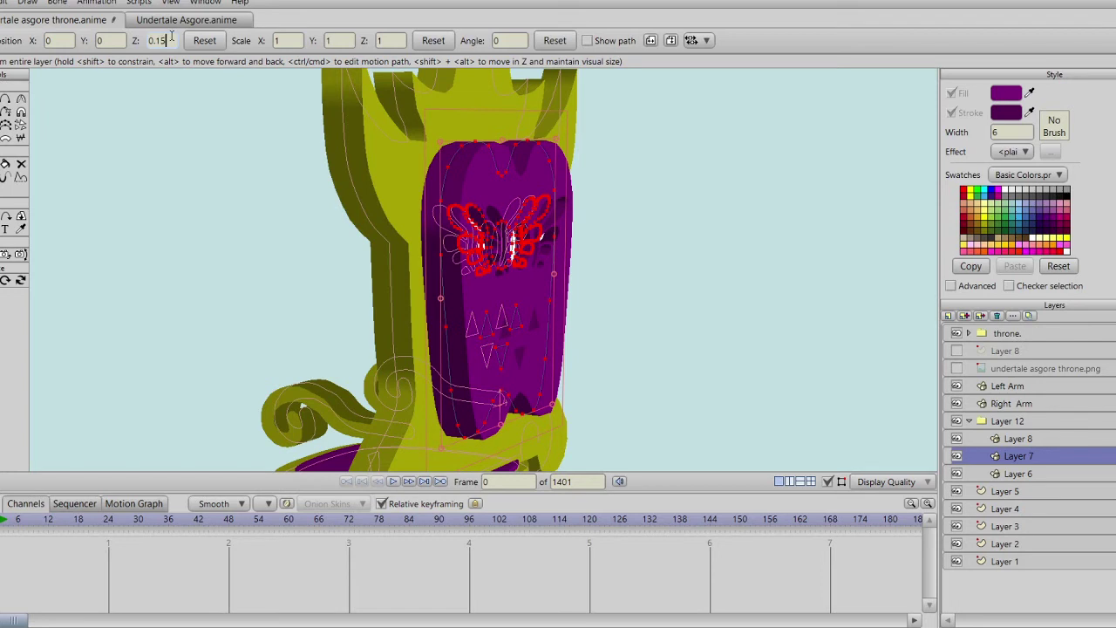
{"action": "type", "text": "5"}
{"action": "key", "text": "Return"}
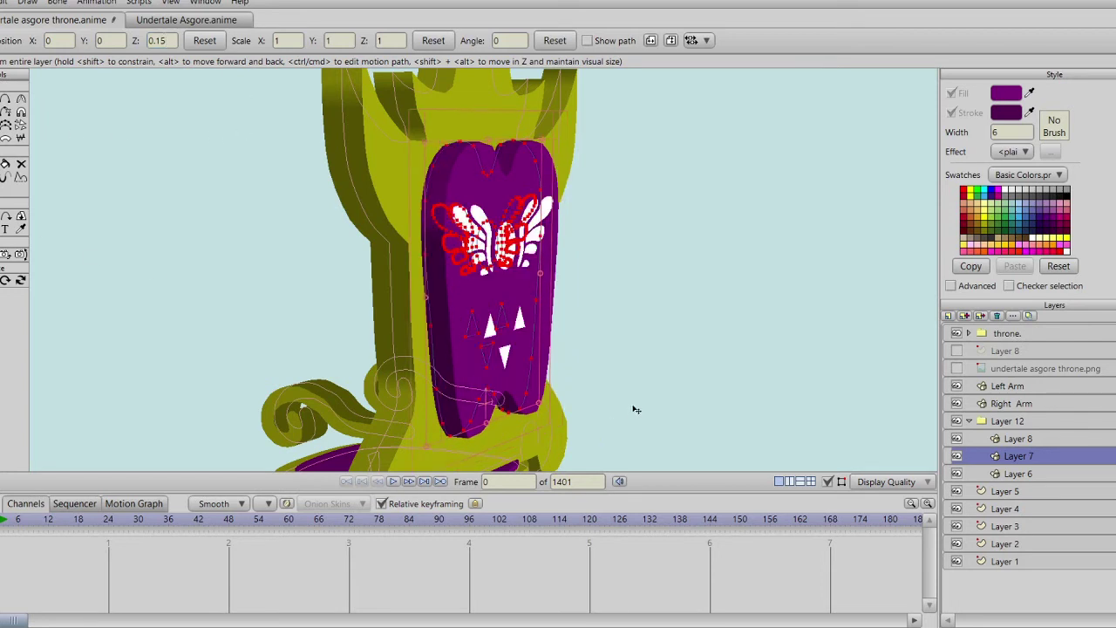
{"action": "left_click", "coordinate": [829, 482]}
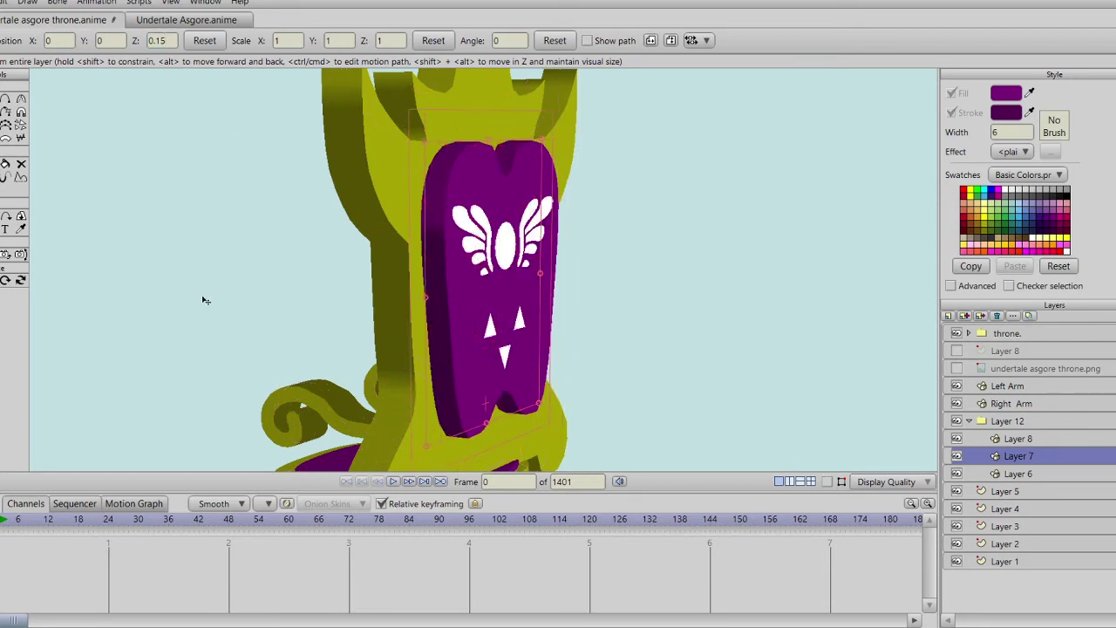
Step: Set the Z scale of the backrest frame on Layer 6 to 0.50 after trying 0.25
{"action": "left_click", "coordinate": [20, 279]}
{"action": "left_click_drag", "start_coordinate": [337, 304], "coordinate": [418, 227]}
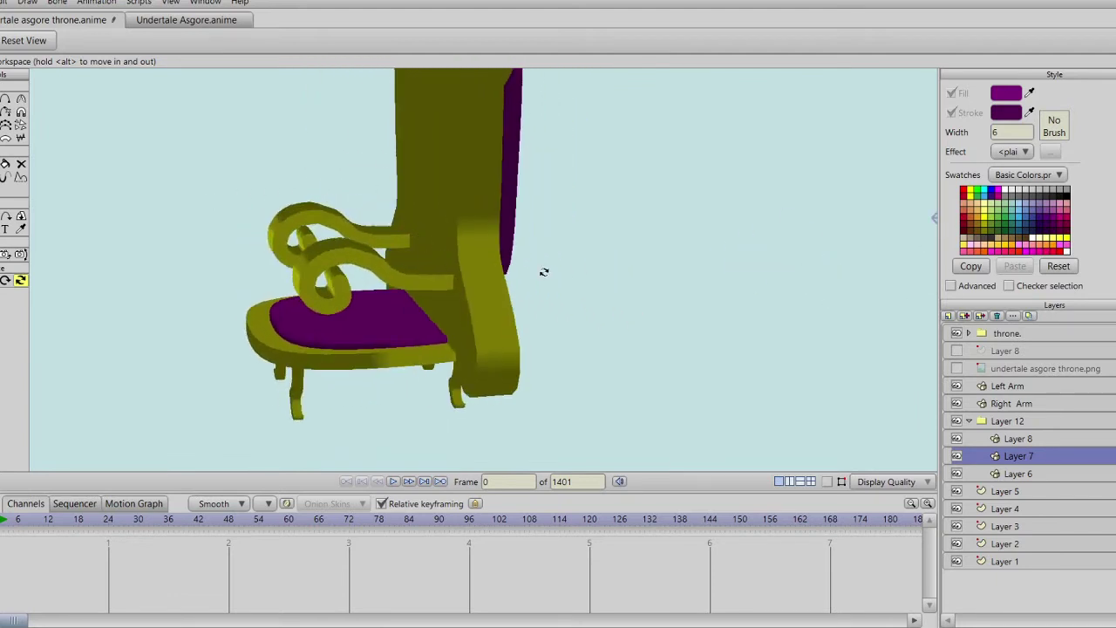
{"action": "left_click", "coordinate": [1020, 473]}
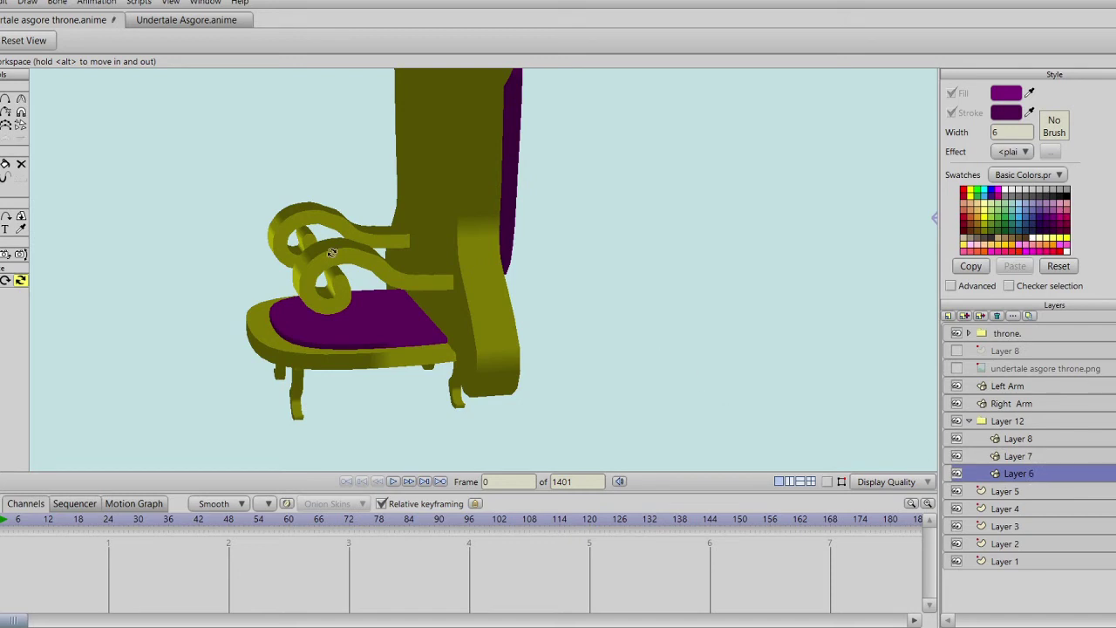
{"action": "key", "text": "0"}
{"action": "left_click", "coordinate": [175, 43]}
{"action": "scroll", "coordinate": [169, 41], "scroll_direction": "down", "scroll_amount": 1}
{"action": "scroll", "coordinate": [169, 42], "scroll_direction": "up", "scroll_amount": 1}
{"action": "left_click", "coordinate": [389, 41]}
{"action": "type", "text": "0.25"}
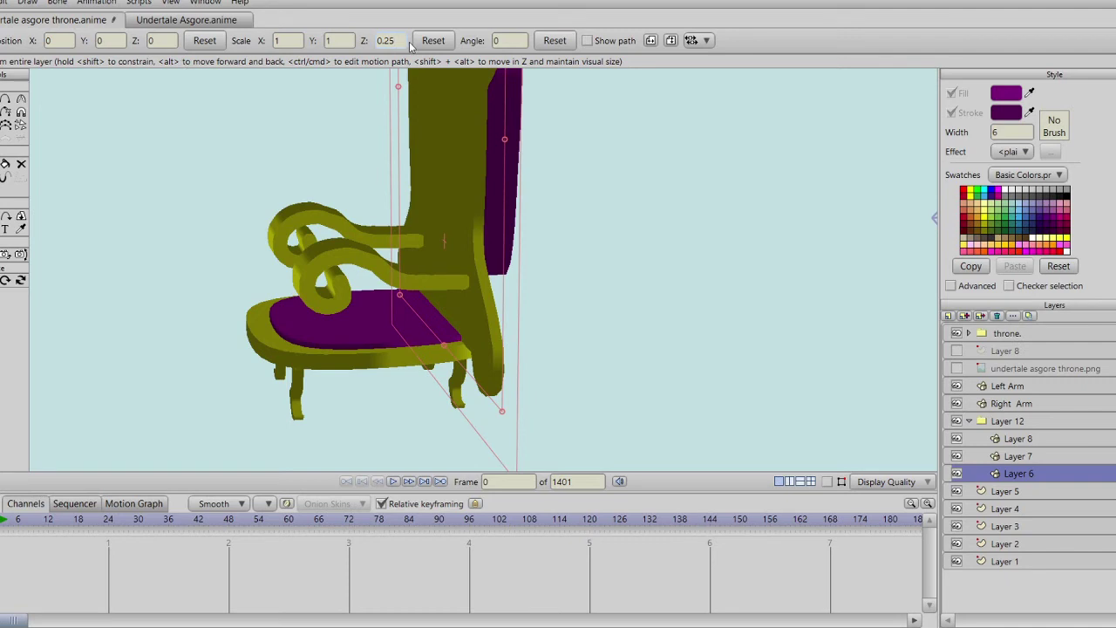
{"action": "key", "text": "BackSpace"}
{"action": "key", "text": "BackSpace"}
{"action": "type", "text": "50"}
{"action": "key", "text": "Return"}
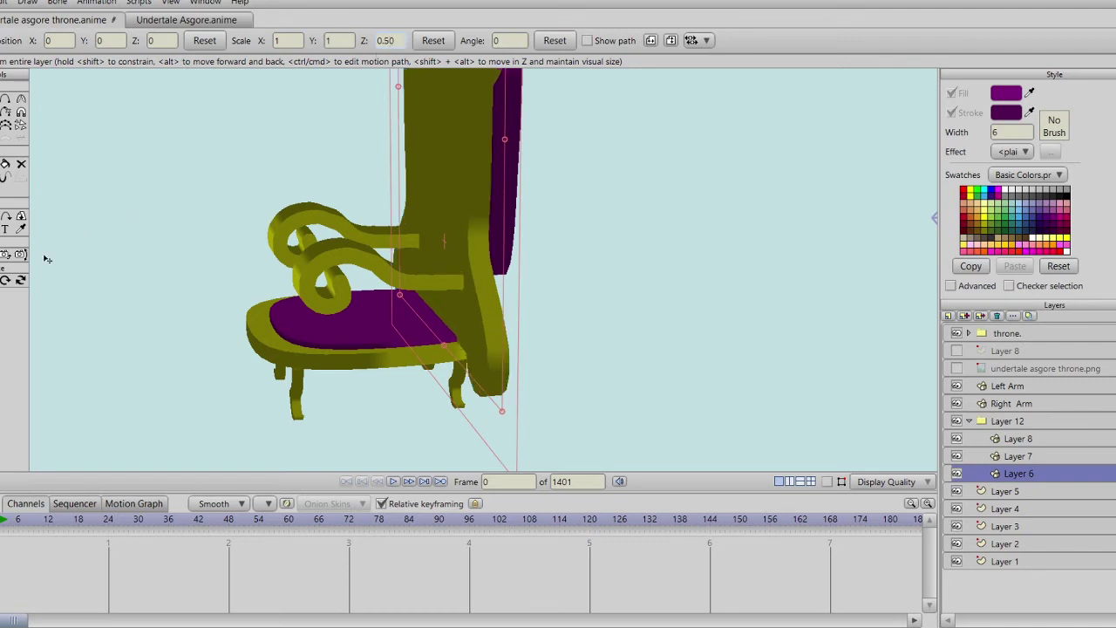
Step: Try Z positions of 0.25 and 0.13 for the backrest frame on Layer 6, judging the fit from the side
{"action": "left_click", "coordinate": [20, 279]}
{"action": "left_click_drag", "start_coordinate": [369, 301], "coordinate": [258, 270]}
{"action": "left_click", "coordinate": [3, 214]}
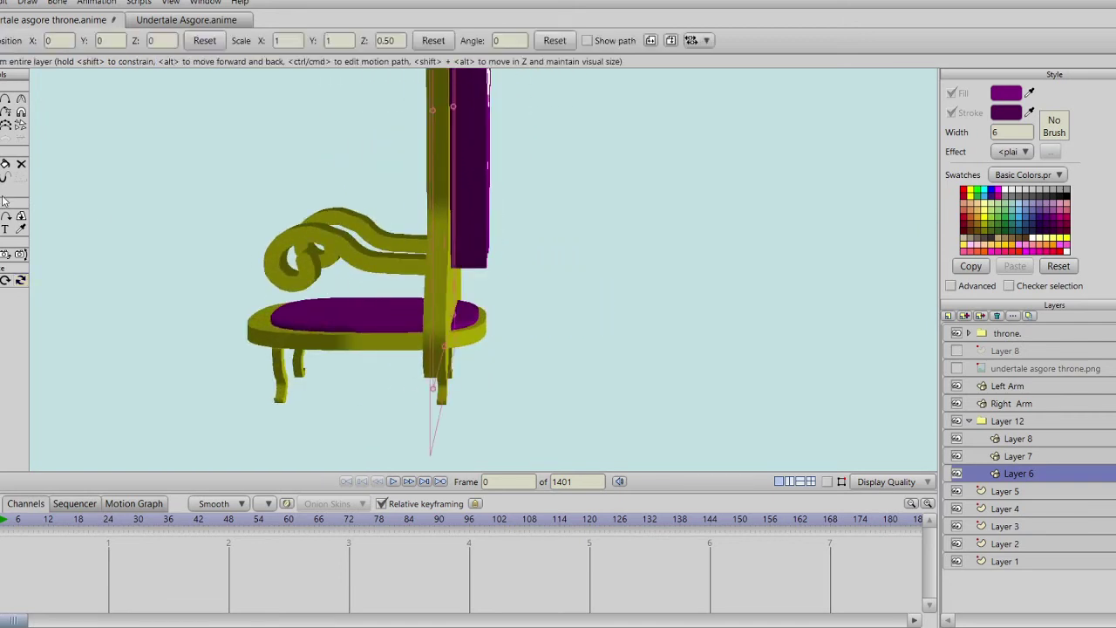
{"action": "left_click", "coordinate": [158, 40]}
{"action": "type", "text": ".25"}
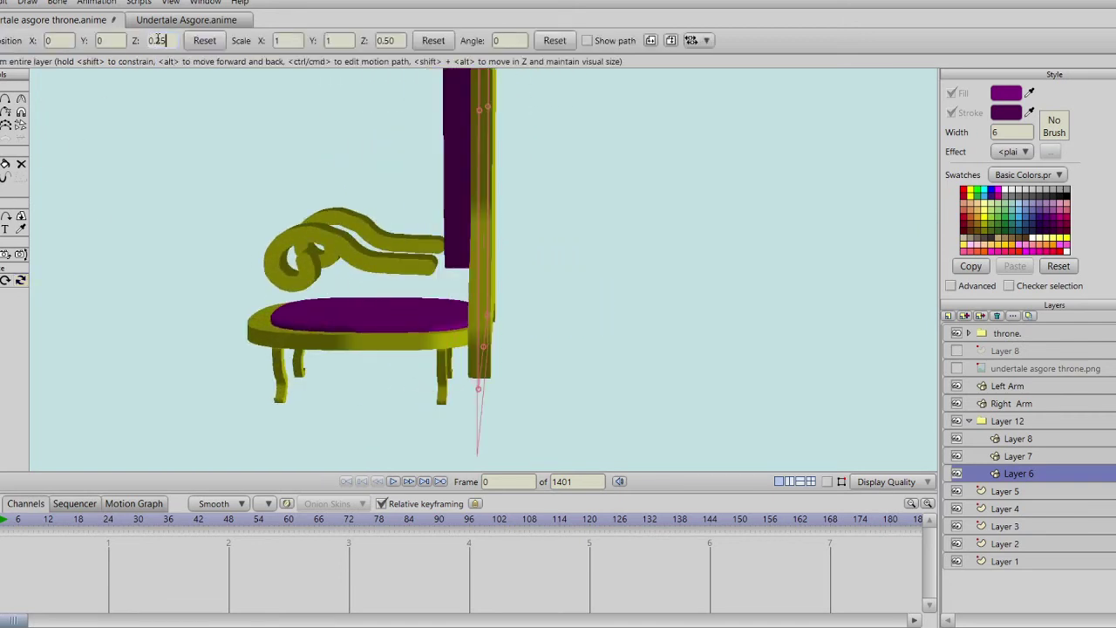
{"action": "key", "text": "BackSpace"}
{"action": "key", "text": "BackSpace"}
{"action": "key", "text": "BackSpace"}
{"action": "key", "text": "Return"}
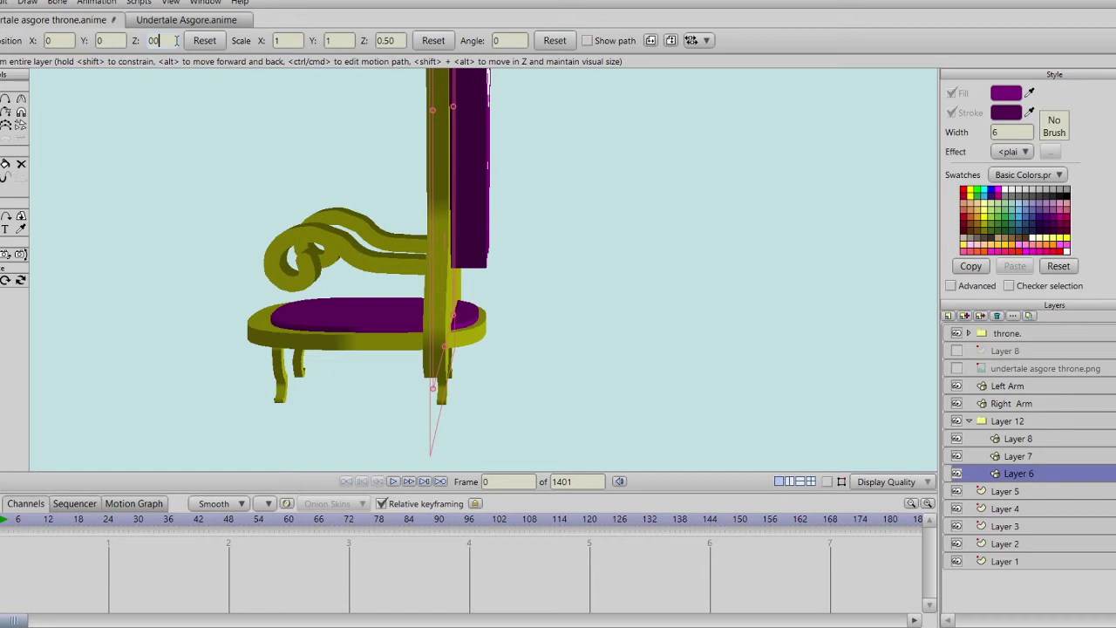
{"action": "key", "text": "Return"}
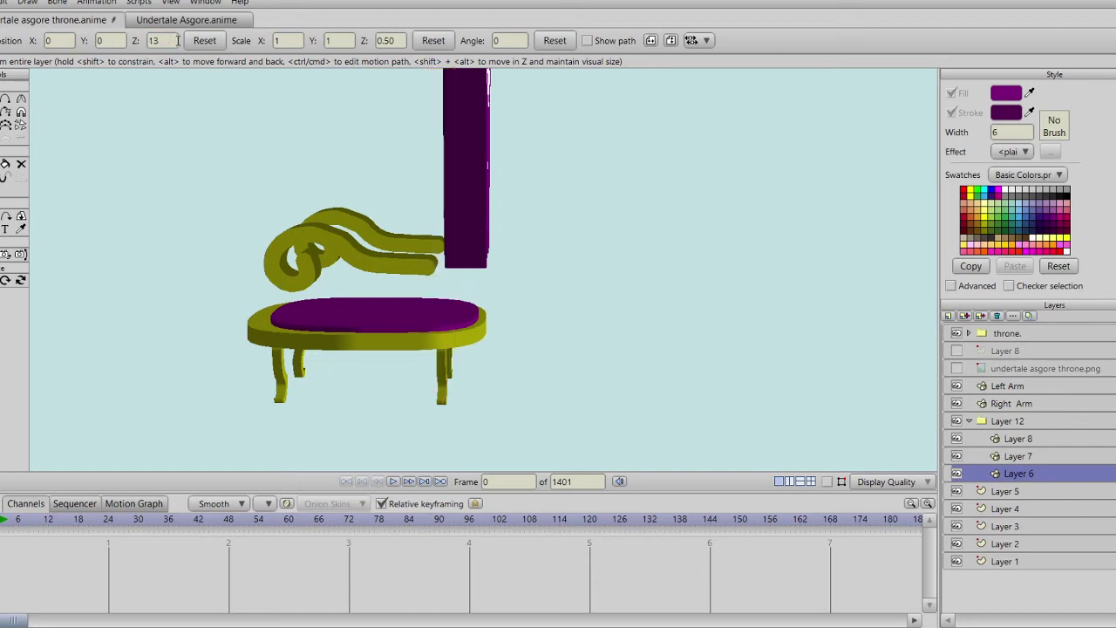
{"action": "left_click", "coordinate": [153, 41]}
{"action": "type", "text": "8"}
{"action": "key", "text": "Return"}
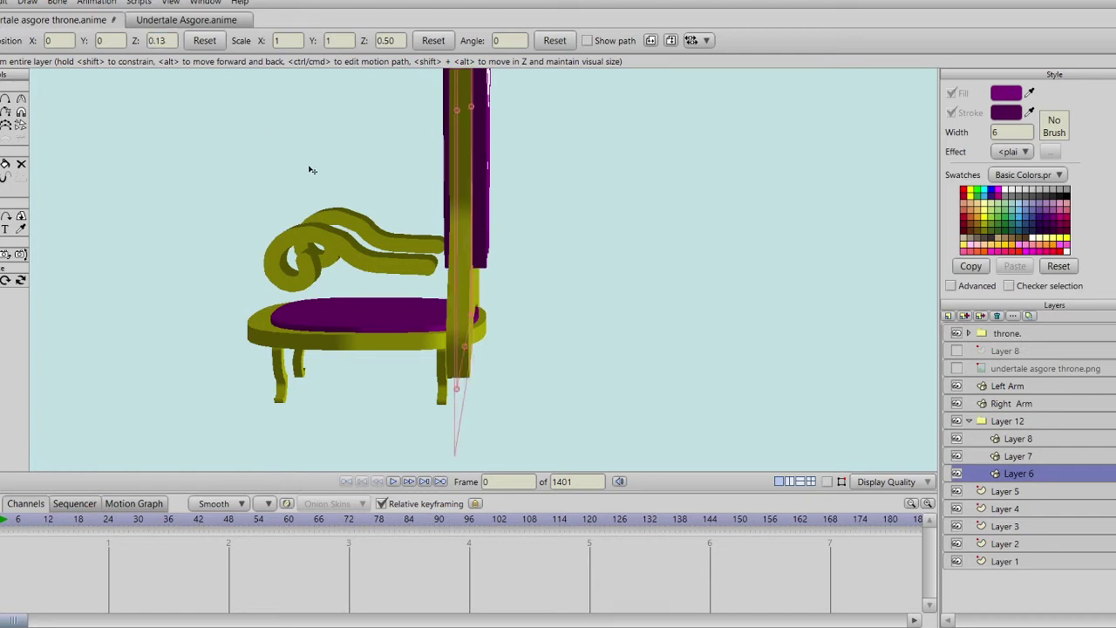
Step: Try Z positions of 0.12 and 0.10 for the backrest frame on Layer 6
{"action": "left_click_drag", "start_coordinate": [172, 41], "coordinate": [162, 40]}
{"action": "key", "text": "BackSpace"}
{"action": "type", "text": "2"}
{"action": "key", "text": "Return"}
{"action": "left_click_drag", "start_coordinate": [172, 40], "coordinate": [165, 40]}
{"action": "key", "text": "BackSpace"}
{"action": "type", "text": "0"}
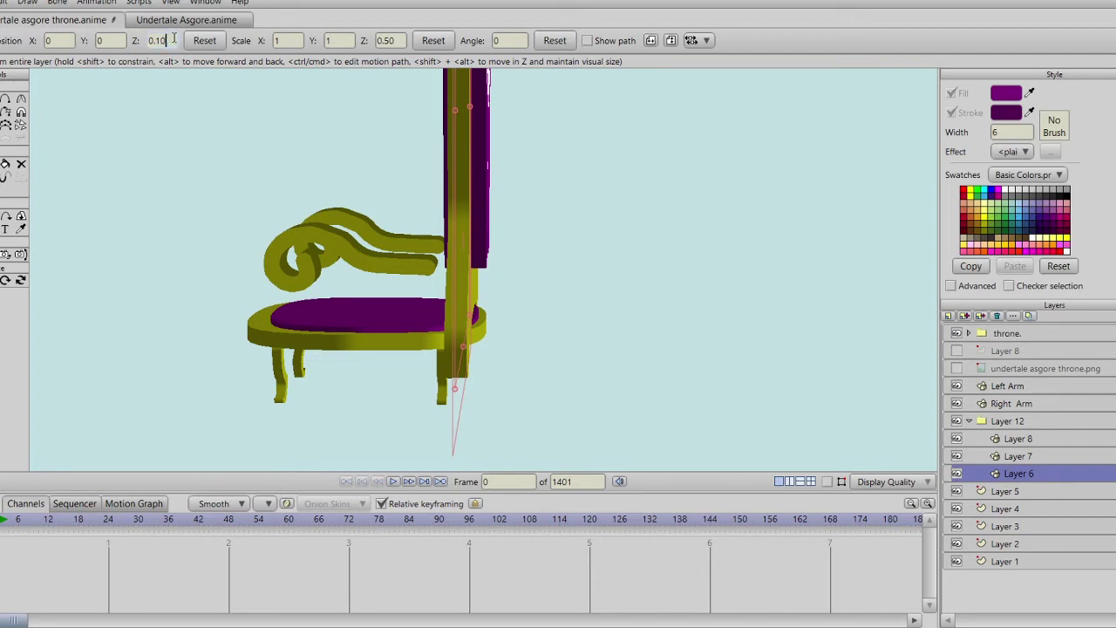
{"action": "key", "text": "Return"}
Step: Set the Z position of the backrest frame on Layer 6 to 0.06 after trying 0.90 and 0.09
{"action": "left_click", "coordinate": [20, 279]}
{"action": "left_click_drag", "start_coordinate": [262, 281], "coordinate": [415, 239]}
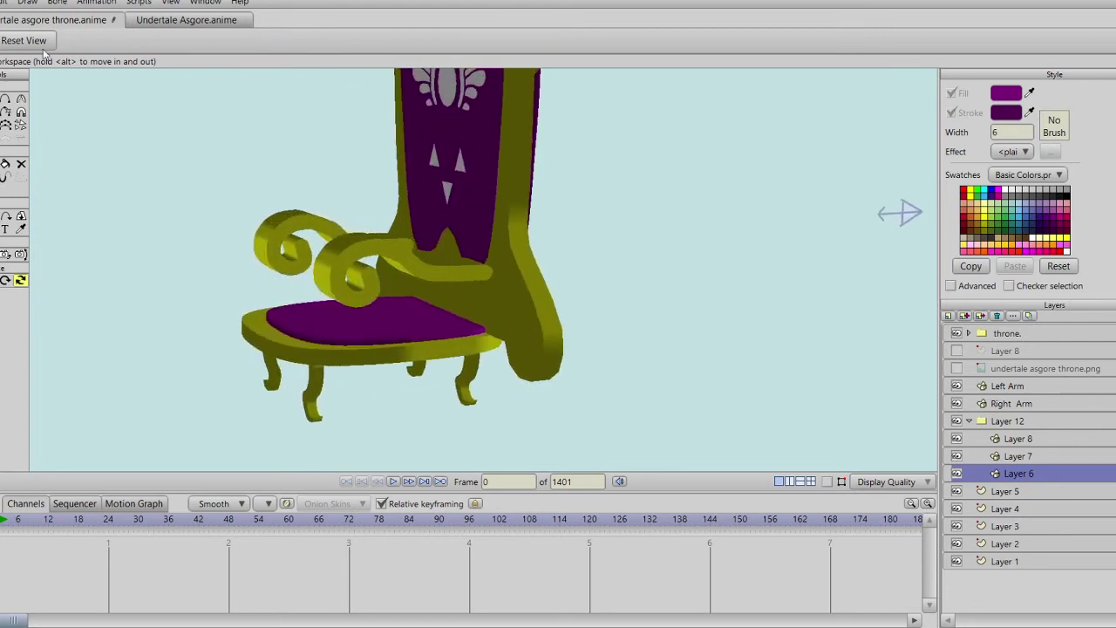
{"action": "left_click", "coordinate": [2, 216]}
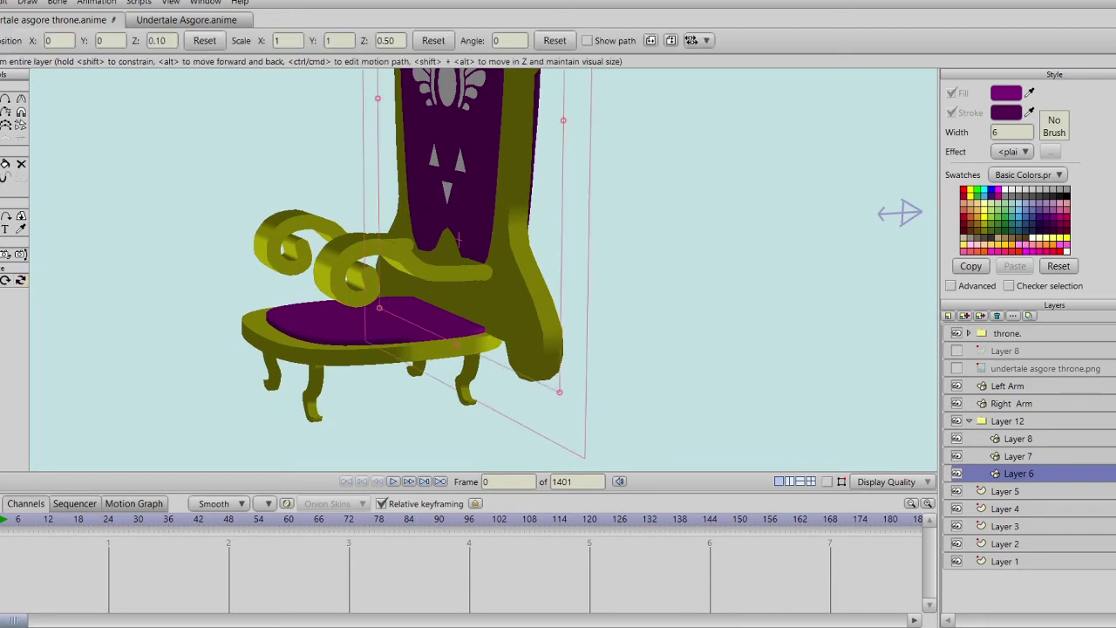
{"action": "left_click", "coordinate": [161, 41]}
{"action": "type", "text": "9"}
{"action": "key", "text": "Return"}
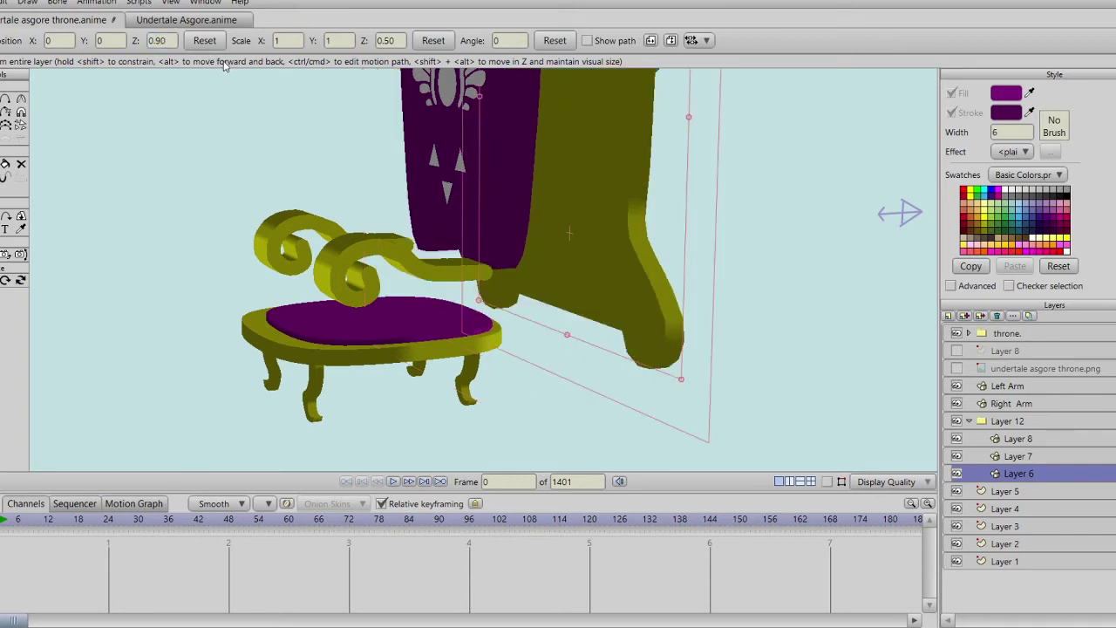
{"action": "left_click", "coordinate": [163, 40]}
{"action": "key", "text": "Return"}
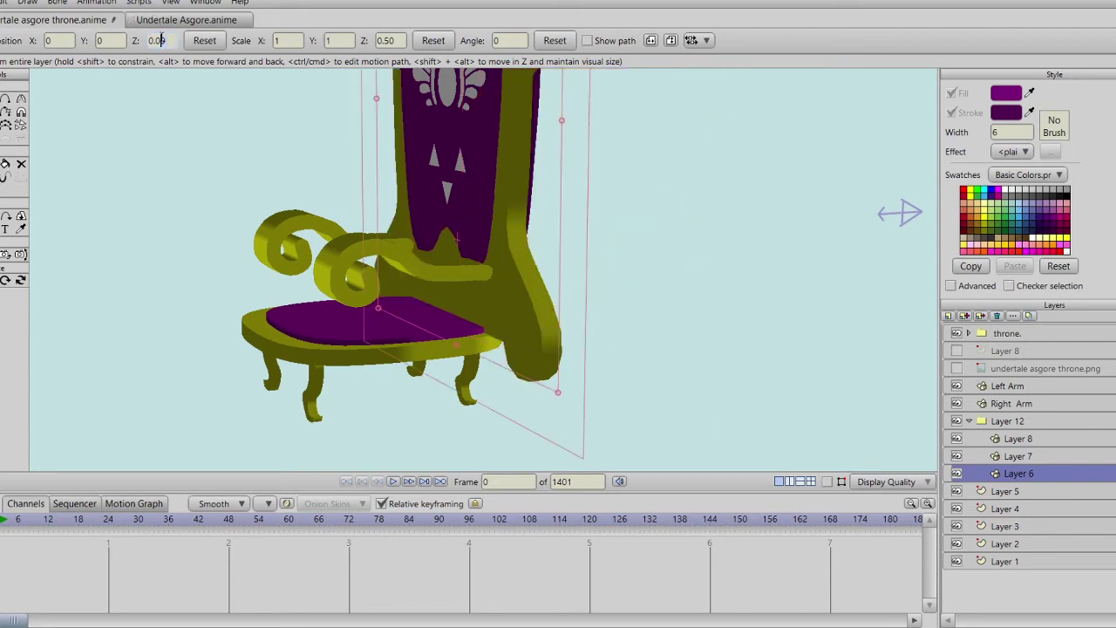
{"action": "left_click", "coordinate": [175, 39]}
{"action": "key", "text": "BackSpace"}
{"action": "type", "text": "6"}
{"action": "key", "text": "Return"}
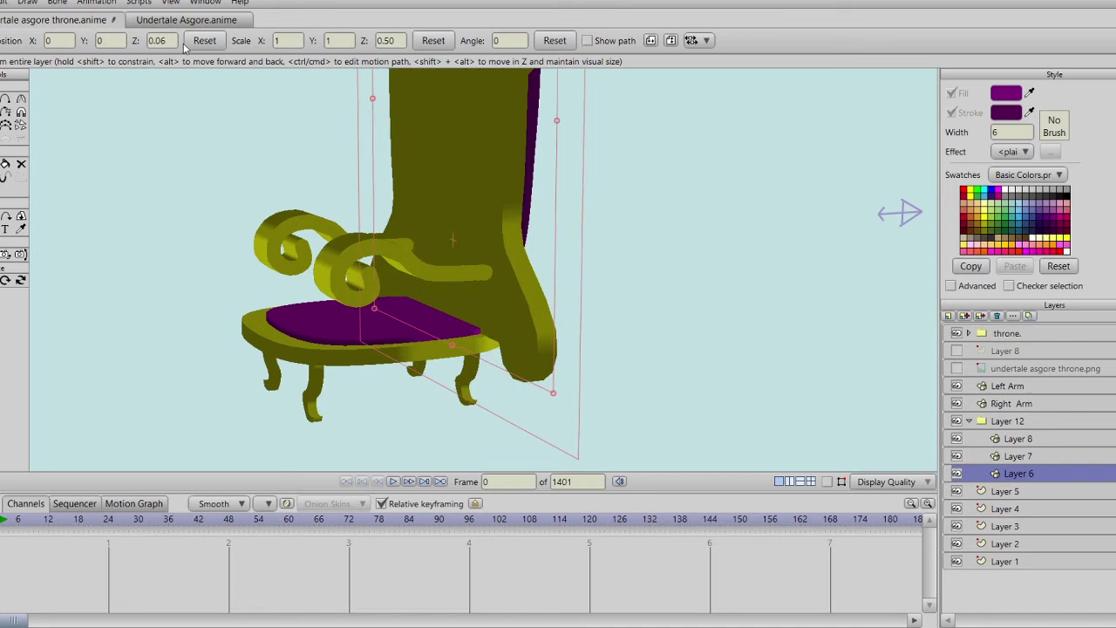
Step: Turn the backrest group Layer 12 to face the seat by setting its Y rotation to 180
{"action": "left_click", "coordinate": [20, 280]}
{"action": "left_click_drag", "start_coordinate": [127, 277], "coordinate": [251, 265]}
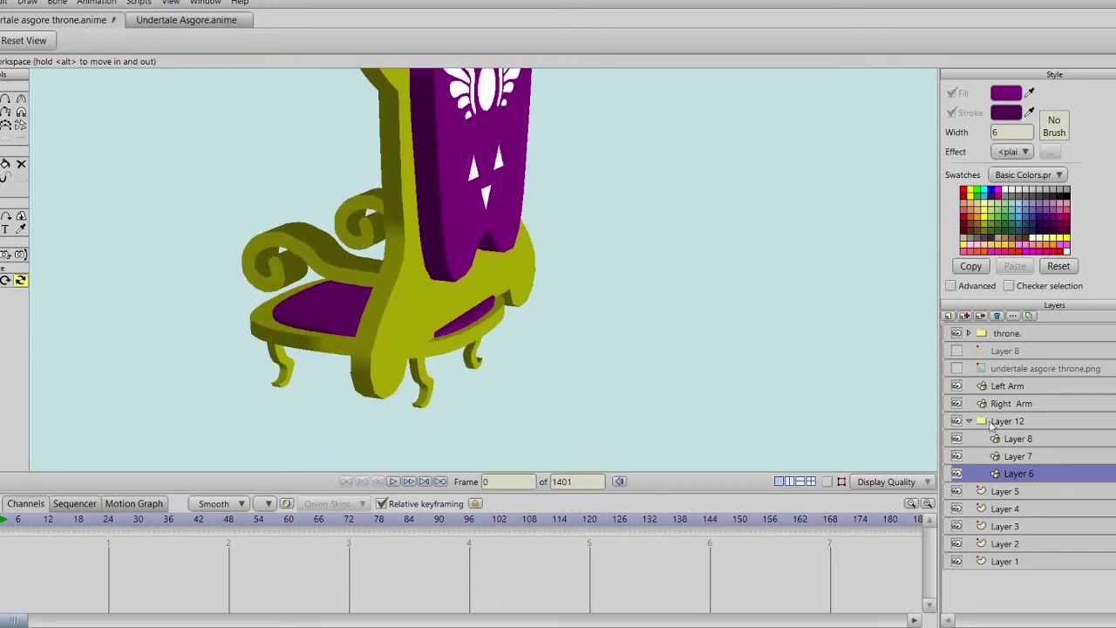
{"action": "left_click", "coordinate": [977, 422]}
{"action": "left_click_drag", "start_coordinate": [269, 287], "coordinate": [928, 178]}
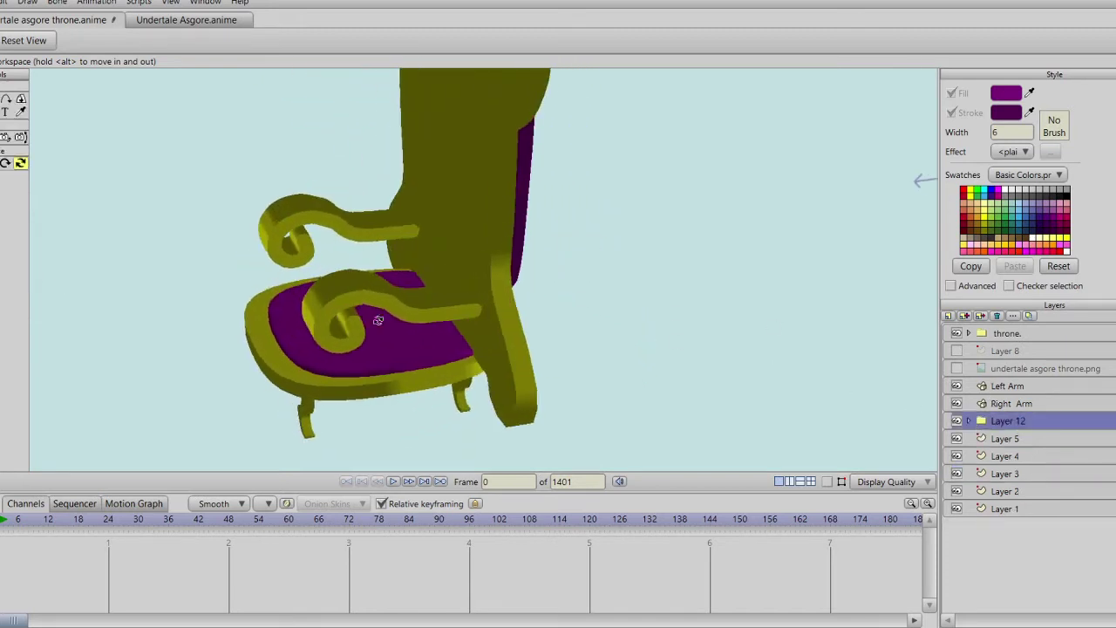
{"action": "left_click", "coordinate": [20, 99]}
{"action": "left_click_drag", "start_coordinate": [500, 231], "coordinate": [99, 152]}
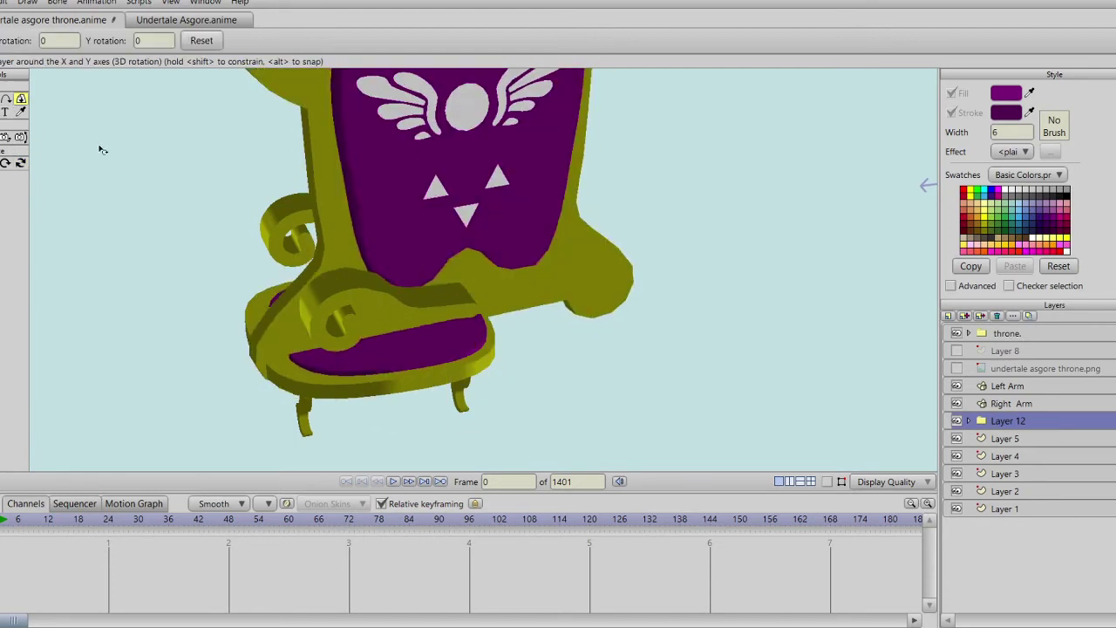
{"action": "left_click", "coordinate": [159, 42]}
{"action": "left_click_drag", "start_coordinate": [171, 41], "coordinate": [6, 35]}
{"action": "type", "text": "18"}
{"action": "key", "text": "Return"}
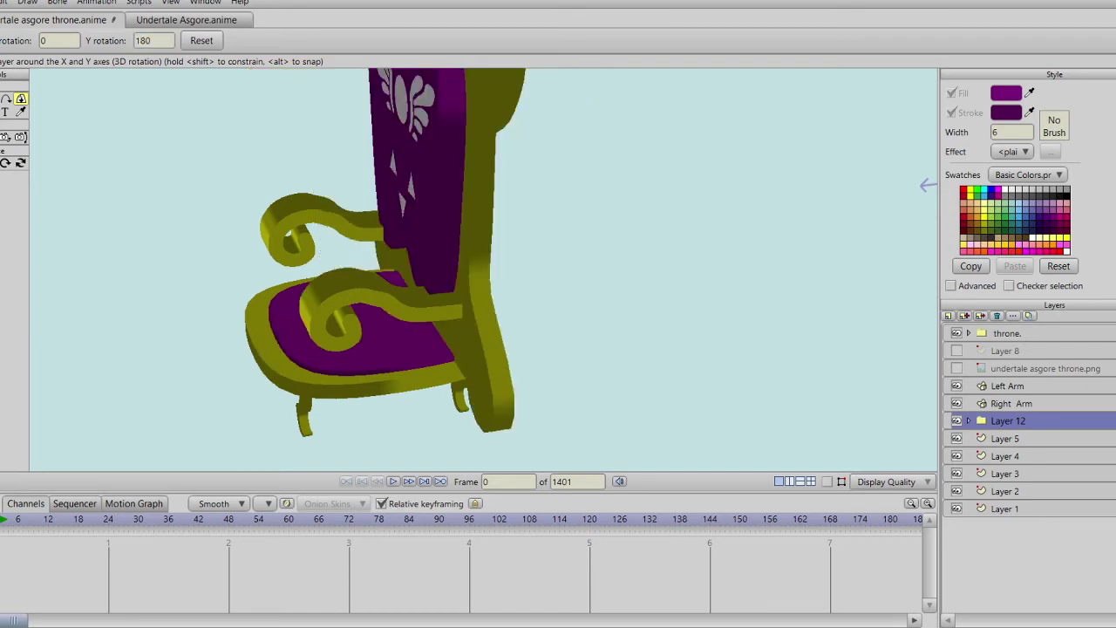
Step: Scale the backrest group Layer 12 down uniformly to about 0.727 to match the seat's width
{"action": "left_click", "coordinate": [20, 163]}
{"action": "left_click_drag", "start_coordinate": [97, 184], "coordinate": [487, 297]}
{"action": "scroll", "coordinate": [442, 290], "scroll_direction": "down", "scroll_amount": 10}
{"action": "scroll", "coordinate": [493, 286], "scroll_direction": "up", "scroll_amount": 2}
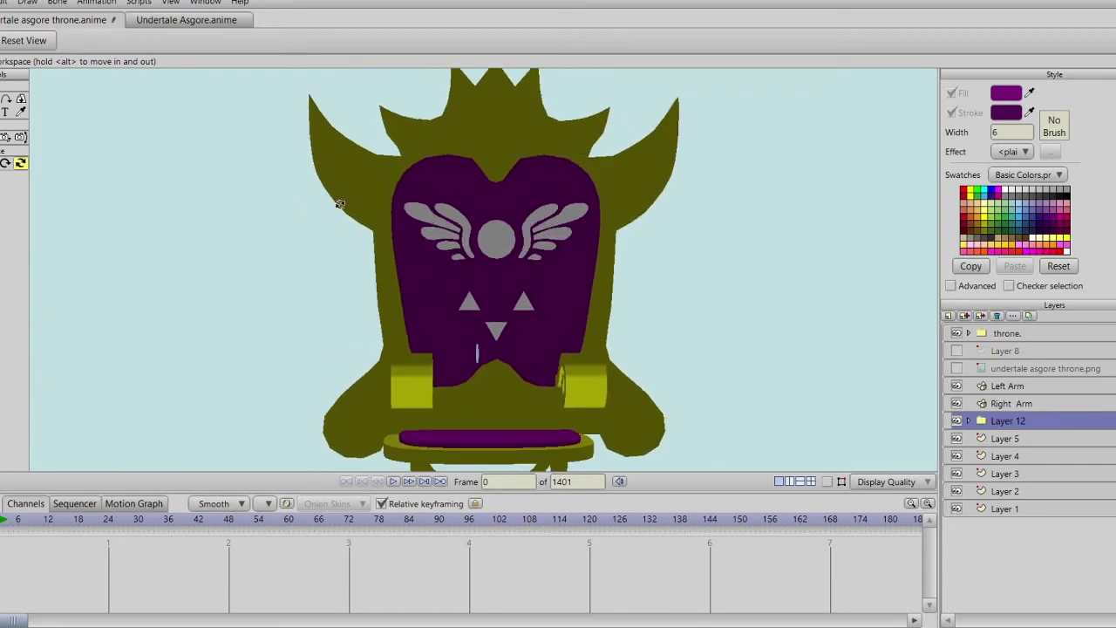
{"action": "left_click", "coordinate": [0, 98]}
{"action": "left_click_drag", "start_coordinate": [561, 238], "coordinate": [518, 249]}
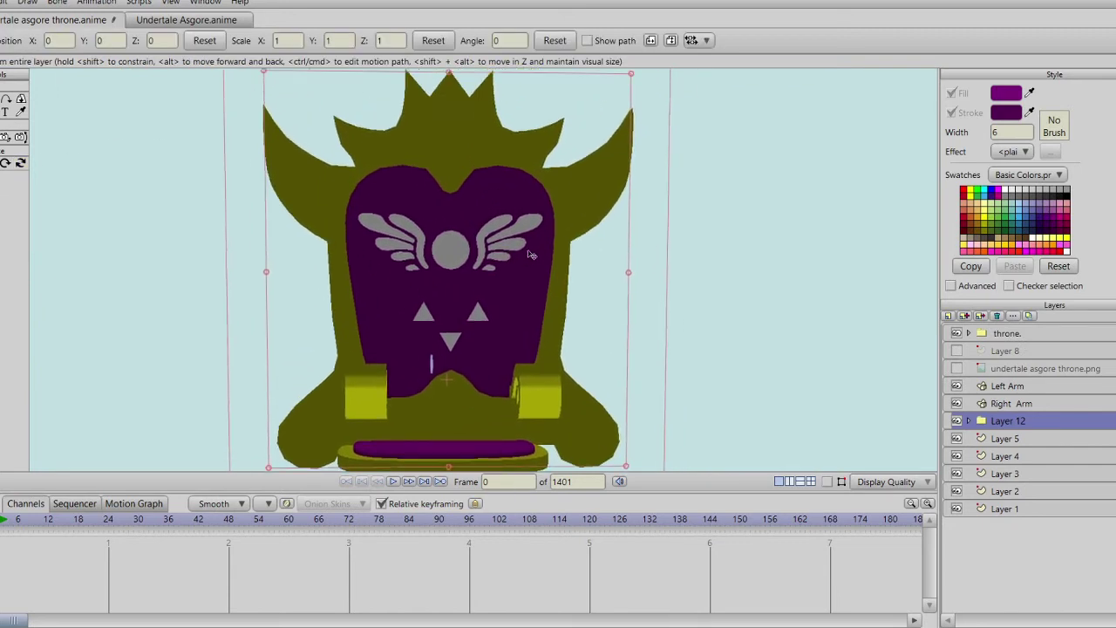
{"action": "scroll", "coordinate": [528, 240], "scroll_direction": "down", "scroll_amount": 3}
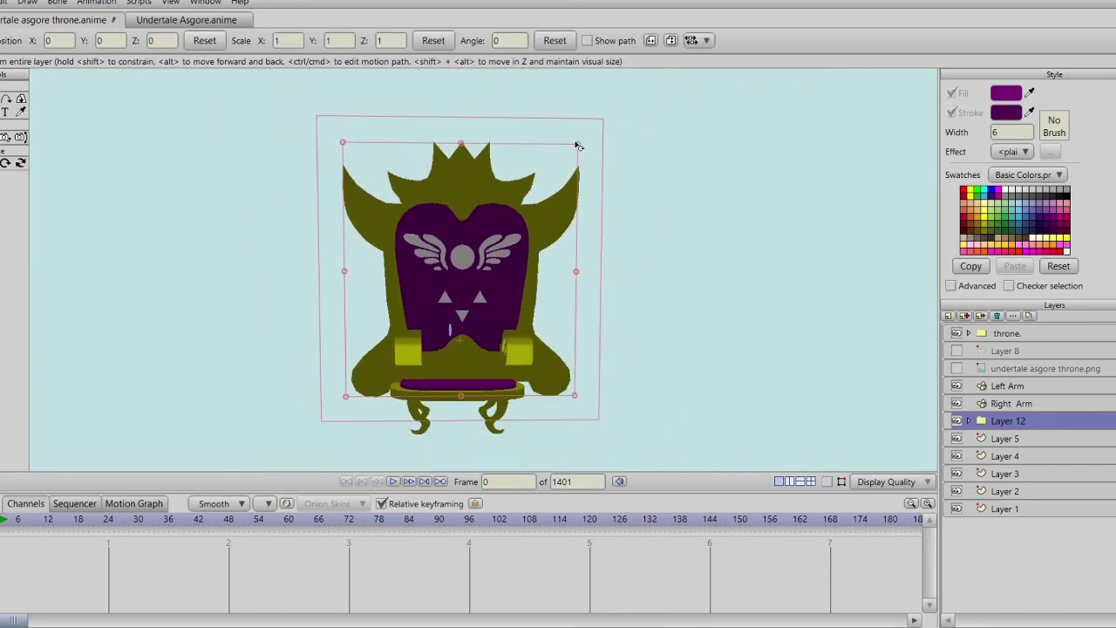
{"action": "left_click_drag", "start_coordinate": [577, 148], "coordinate": [528, 171]}
{"action": "left_click_drag", "start_coordinate": [524, 279], "coordinate": [524, 223]}
{"action": "scroll", "coordinate": [511, 242], "scroll_direction": "up", "scroll_amount": 4}
{"action": "left_click_drag", "start_coordinate": [477, 286], "coordinate": [507, 259]}
Step: Move the backrest group Layer 12 to about Y -0.13 and Z 0.07, after trying Y -0.25 and Z 0.25
{"action": "left_click", "coordinate": [166, 41]}
{"action": "type", "text": "0.25"}
{"action": "key", "text": "Return"}
{"action": "left_click", "coordinate": [109, 41]}
{"action": "type", "text": "-0.25"}
{"action": "key", "text": "Return"}
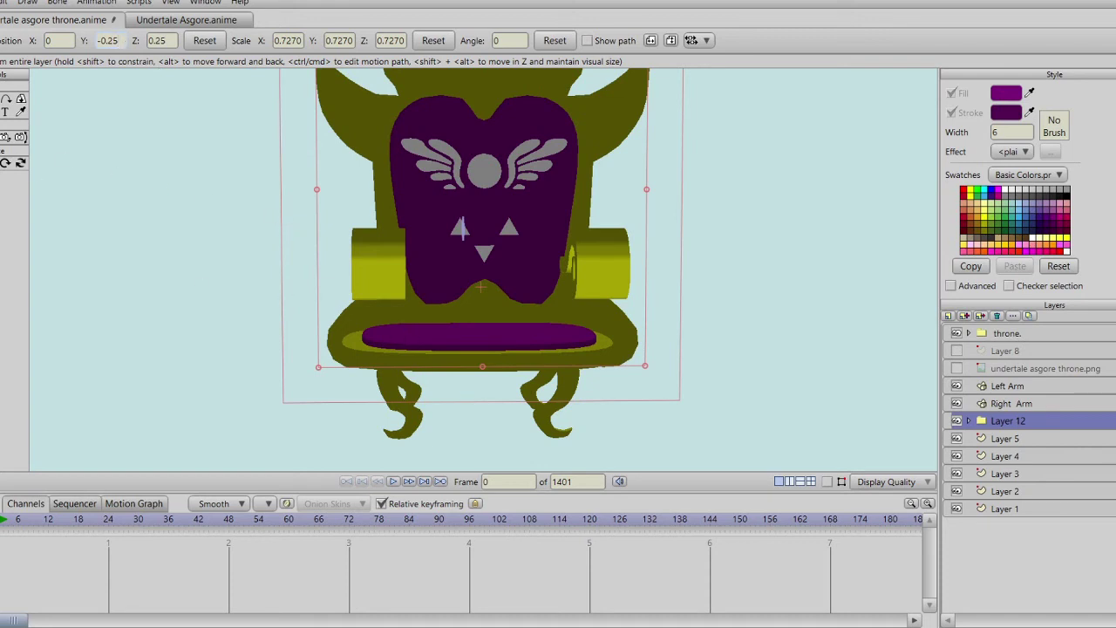
{"action": "left_click", "coordinate": [21, 163]}
{"action": "left_click_drag", "start_coordinate": [437, 270], "coordinate": [209, 270]}
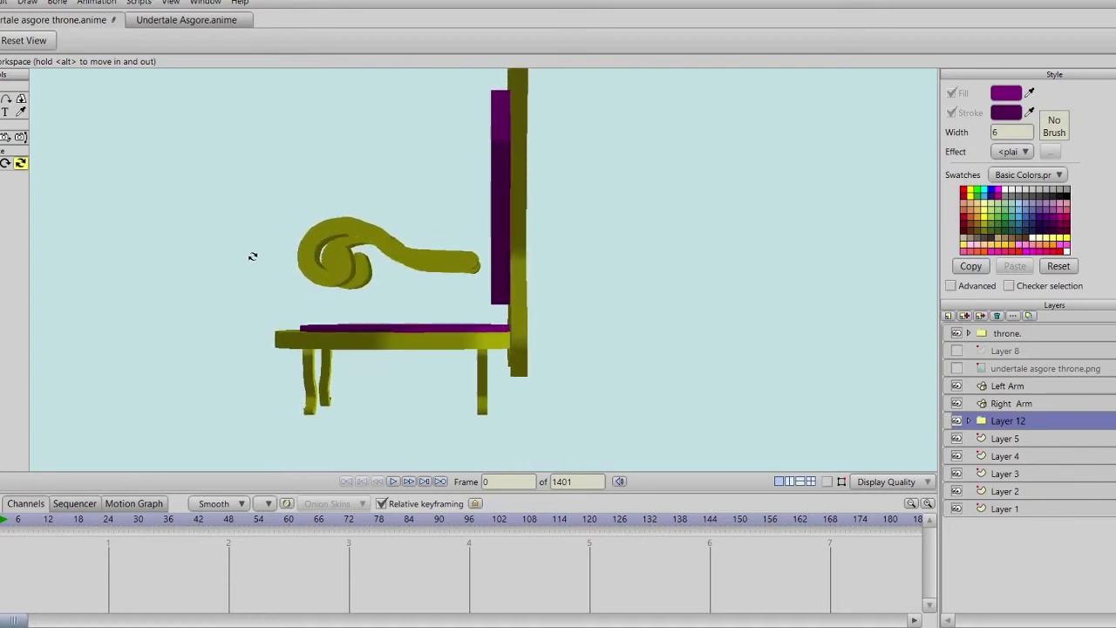
{"action": "key", "text": "0"}
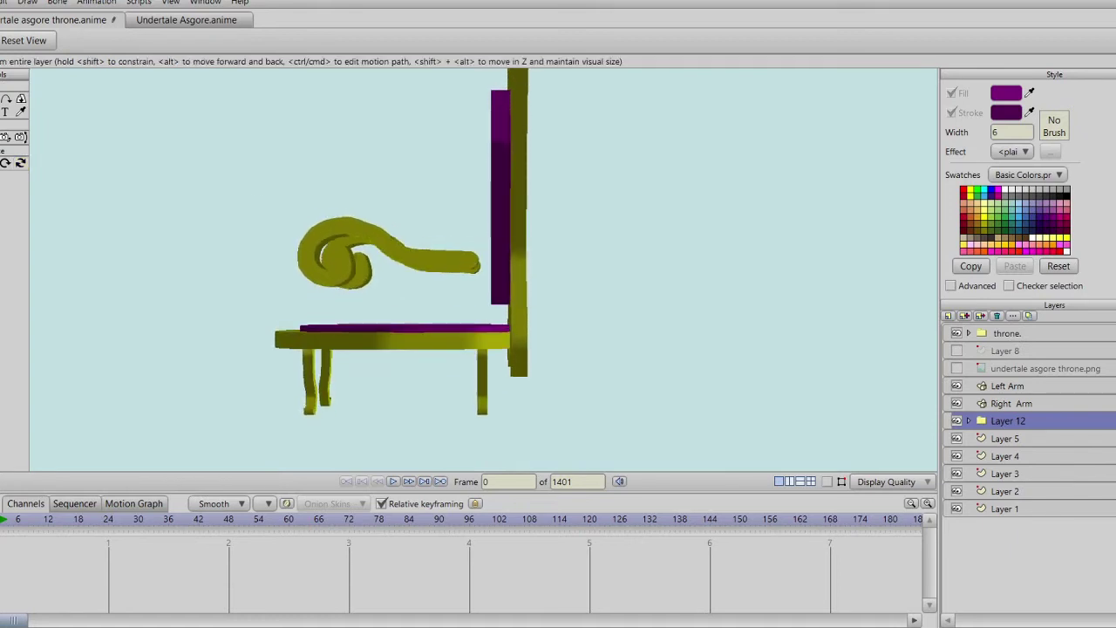
{"action": "left_click_drag", "start_coordinate": [423, 235], "coordinate": [390, 217]}
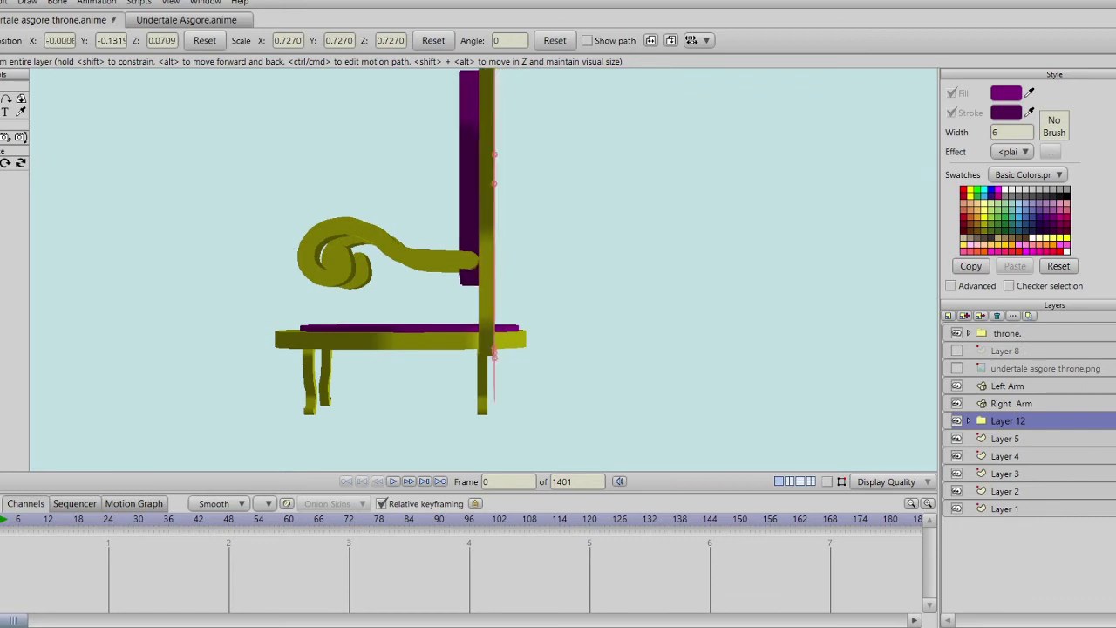
Step: Examine the assembled throne from the front and the sides to check the backrest's fit with the arms and seat
{"action": "left_click", "coordinate": [20, 162]}
{"action": "left_click_drag", "start_coordinate": [142, 192], "coordinate": [532, 282]}
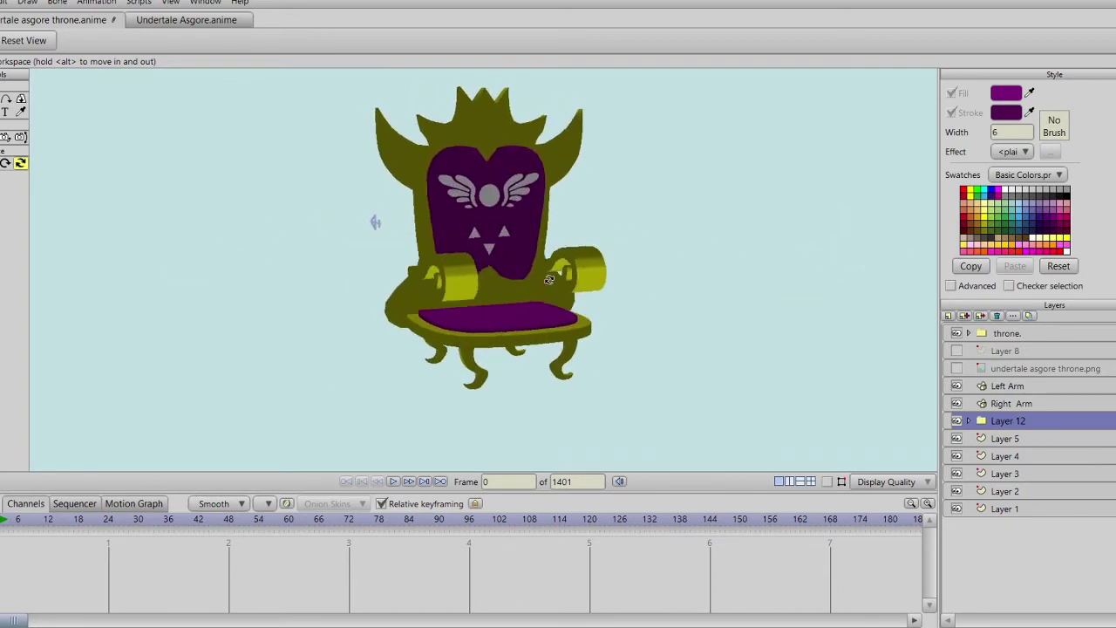
{"action": "left_click_drag", "start_coordinate": [480, 300], "coordinate": [524, 302]}
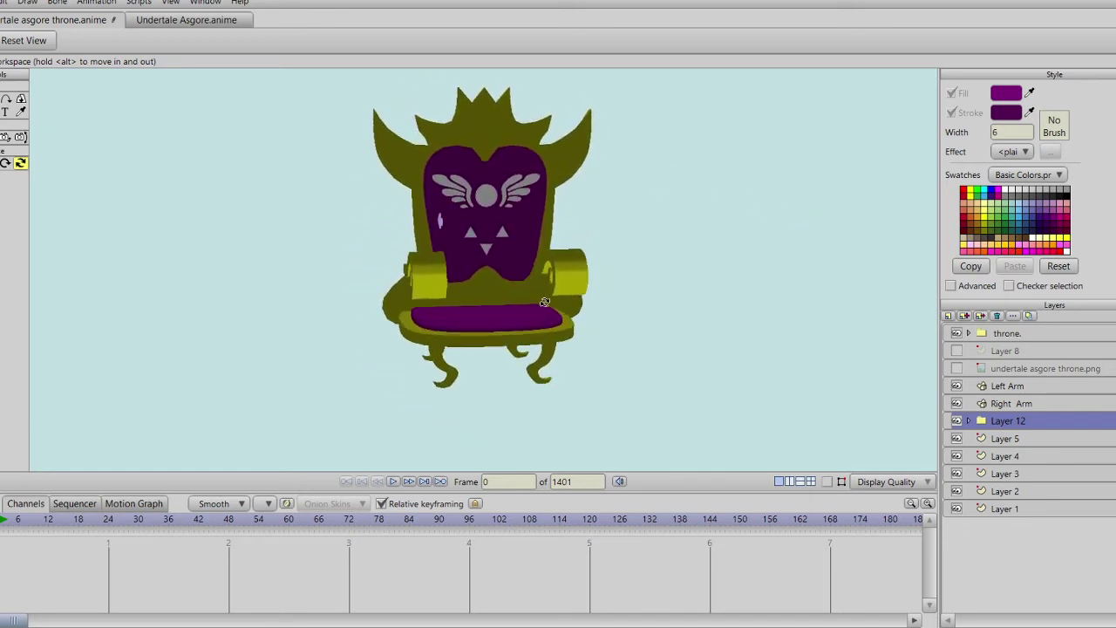
{"action": "left_click_drag", "start_coordinate": [591, 271], "coordinate": [520, 306]}
{"action": "left_click_drag", "start_coordinate": [502, 265], "coordinate": [390, 248]}
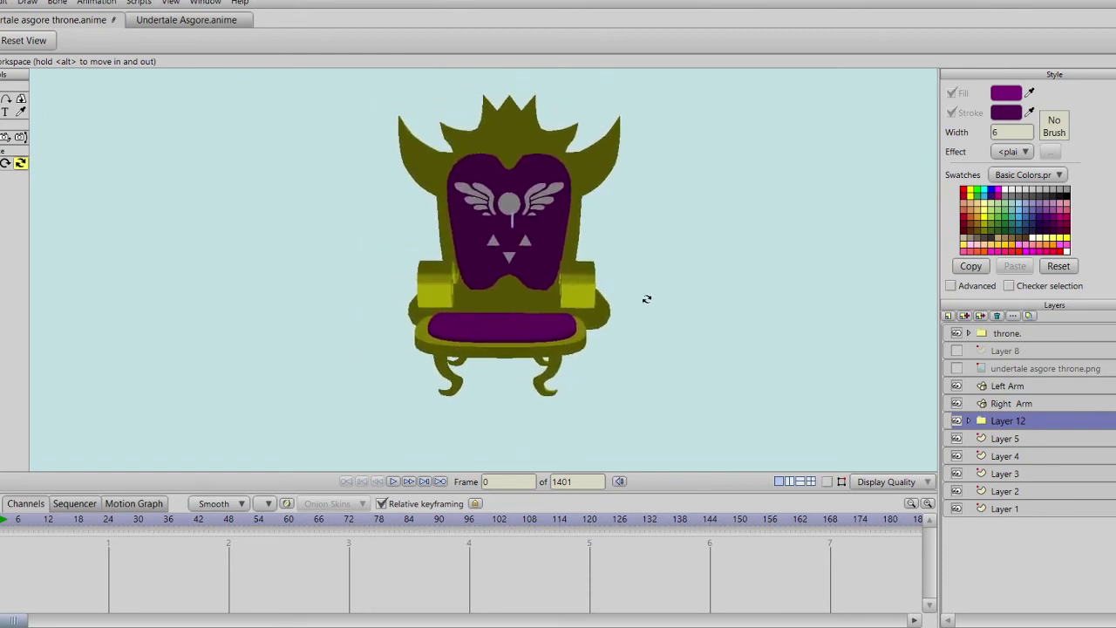
{"action": "left_click", "coordinate": [1016, 332]}
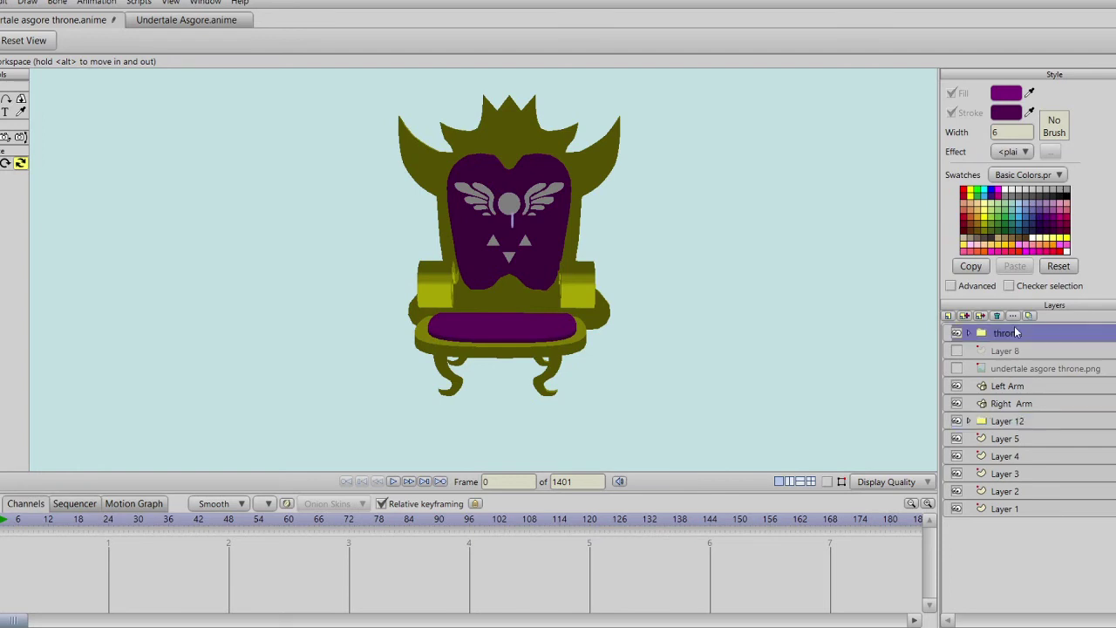
{"action": "double_click", "coordinate": [1012, 333]}
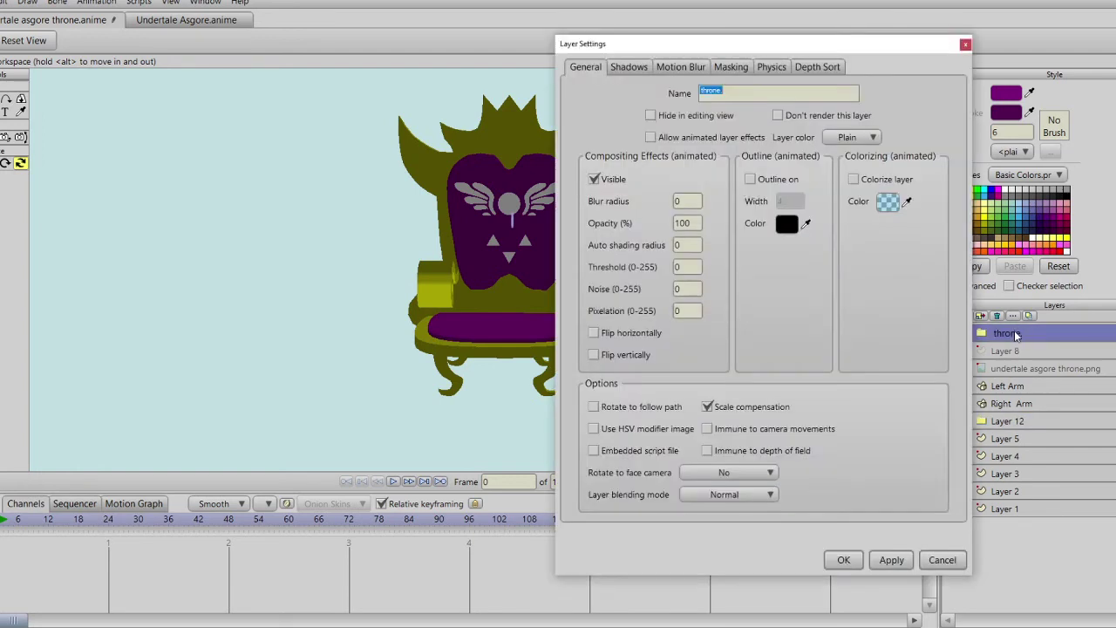
{"action": "left_click", "coordinate": [942, 560]}
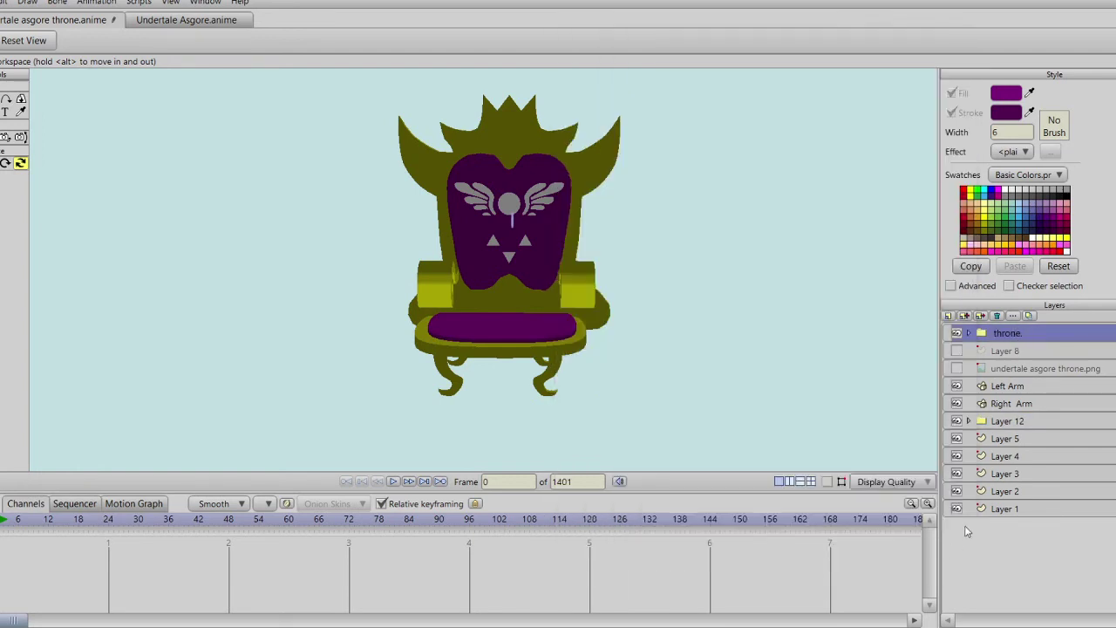
Step: Delete the reference image layer undertale asgore throne.png after briefly showing it beside the model
{"action": "left_click", "coordinate": [957, 368]}
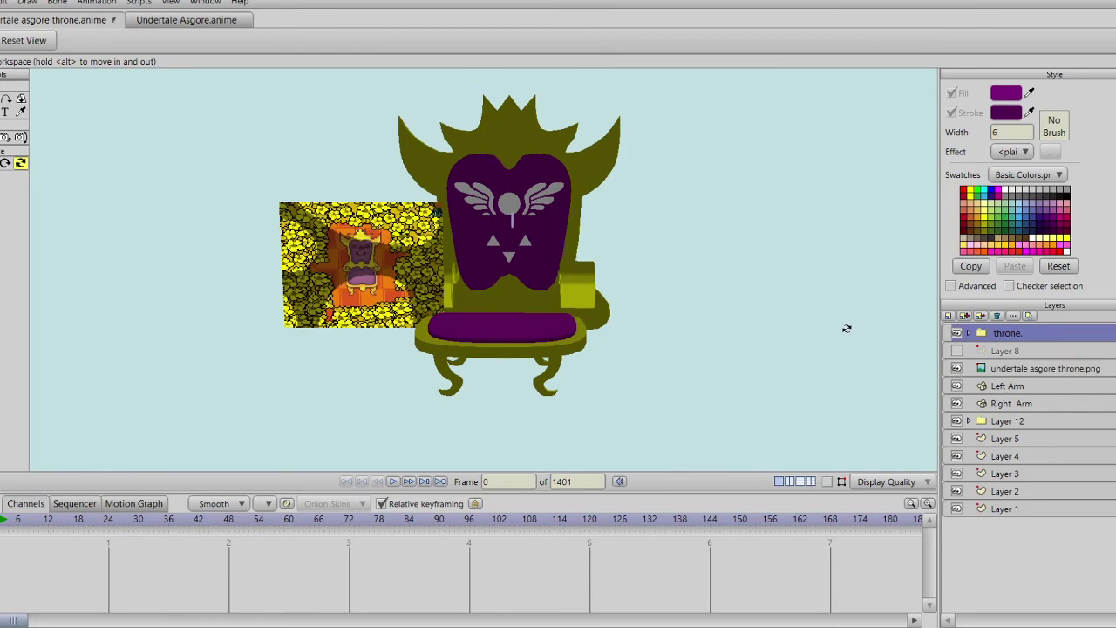
{"action": "left_click", "coordinate": [968, 370]}
{"action": "left_click", "coordinate": [957, 368]}
{"action": "left_click_drag", "start_coordinate": [452, 276], "coordinate": [579, 361]}
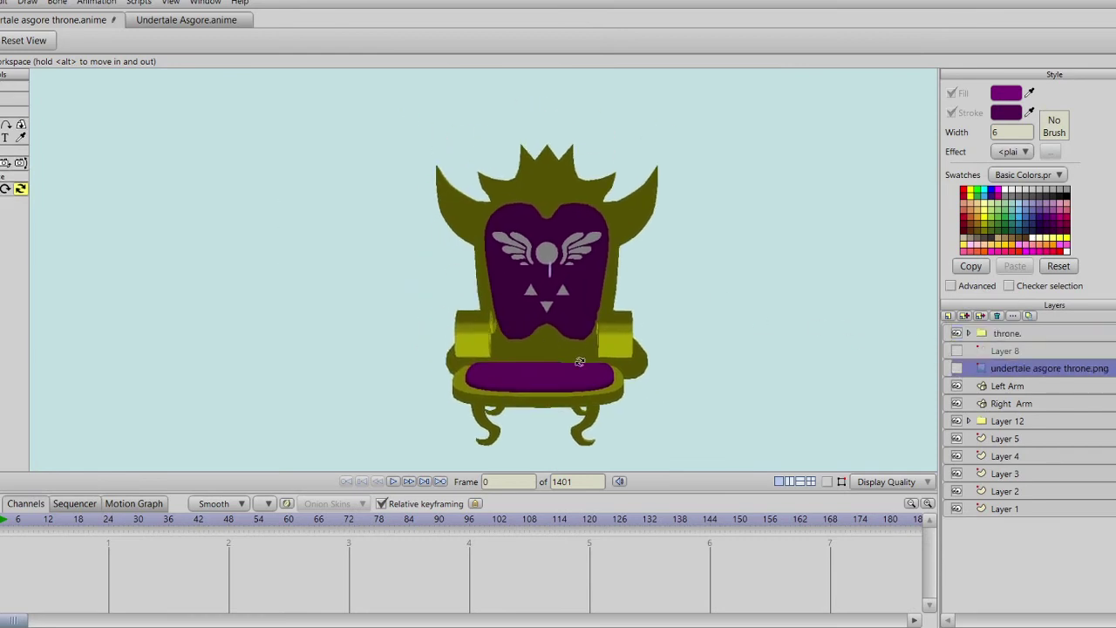
{"action": "left_click", "coordinate": [997, 316]}
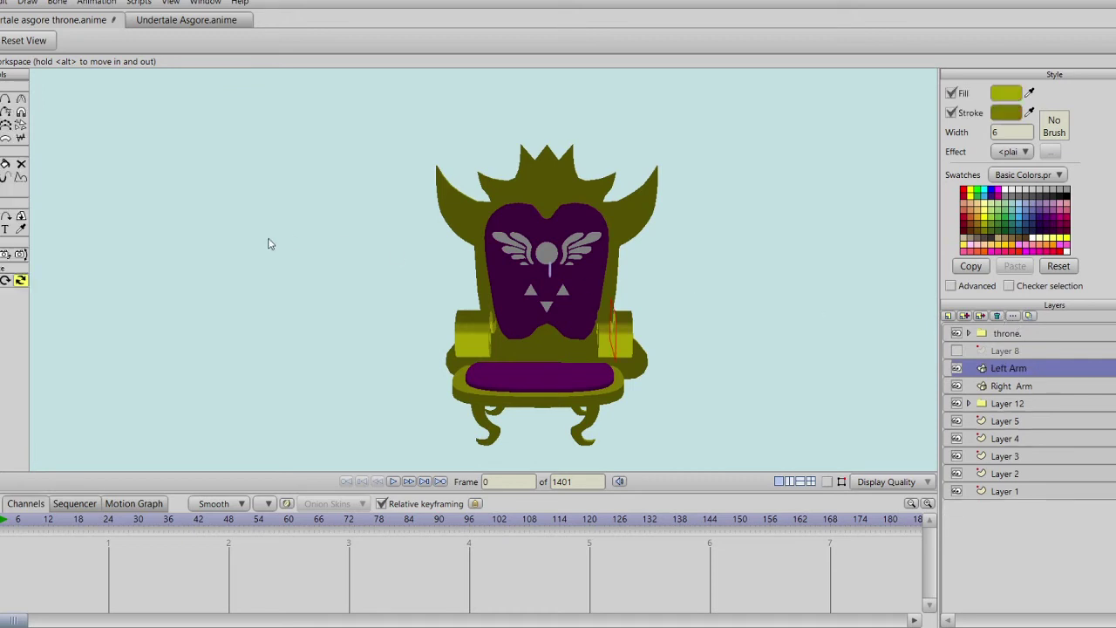
Step: Export the throne model as an OBJ file named undertale asgore throne obj in the MoHo Pro 13 folder
{"action": "left_click", "coordinate": [0, 3]}
{"action": "mouse_move", "coordinate": [91, 389]}
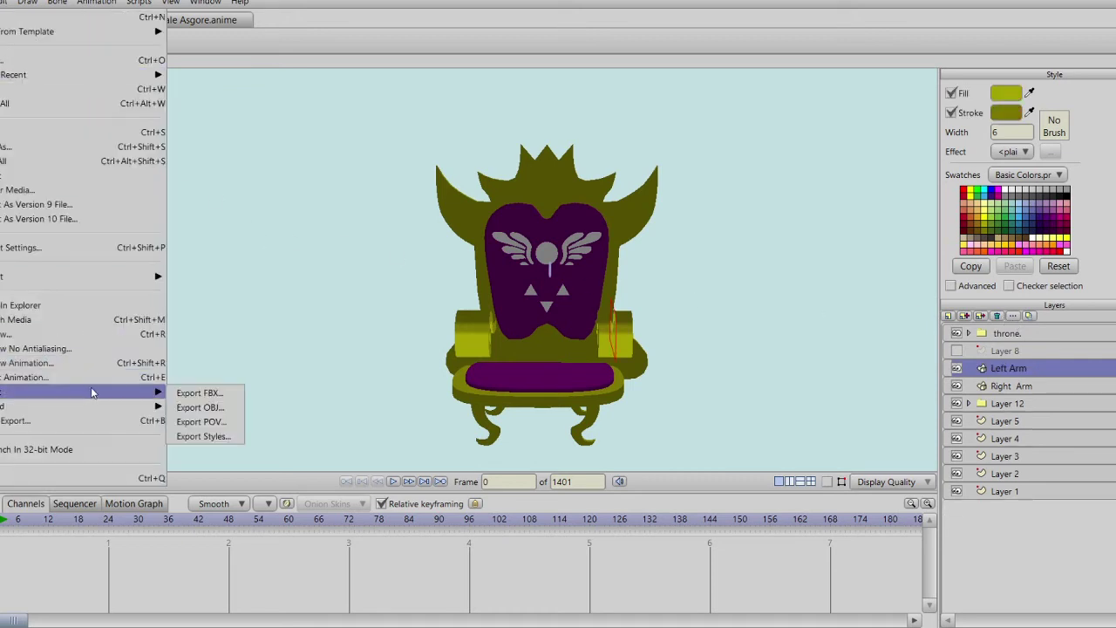
{"action": "left_click", "coordinate": [226, 408]}
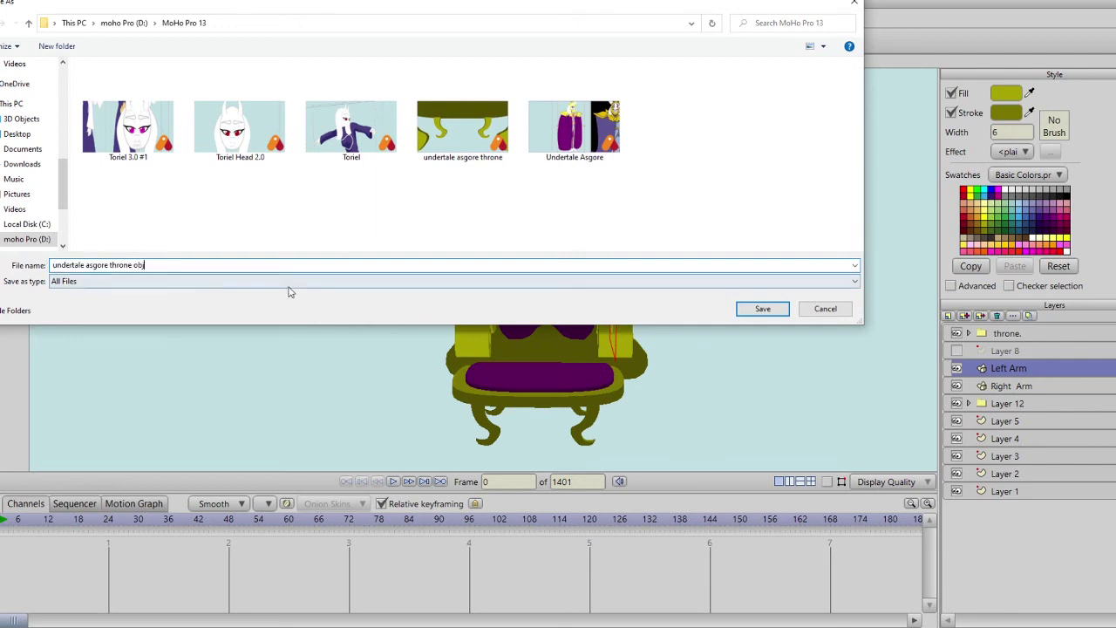
{"action": "left_click", "coordinate": [761, 309]}
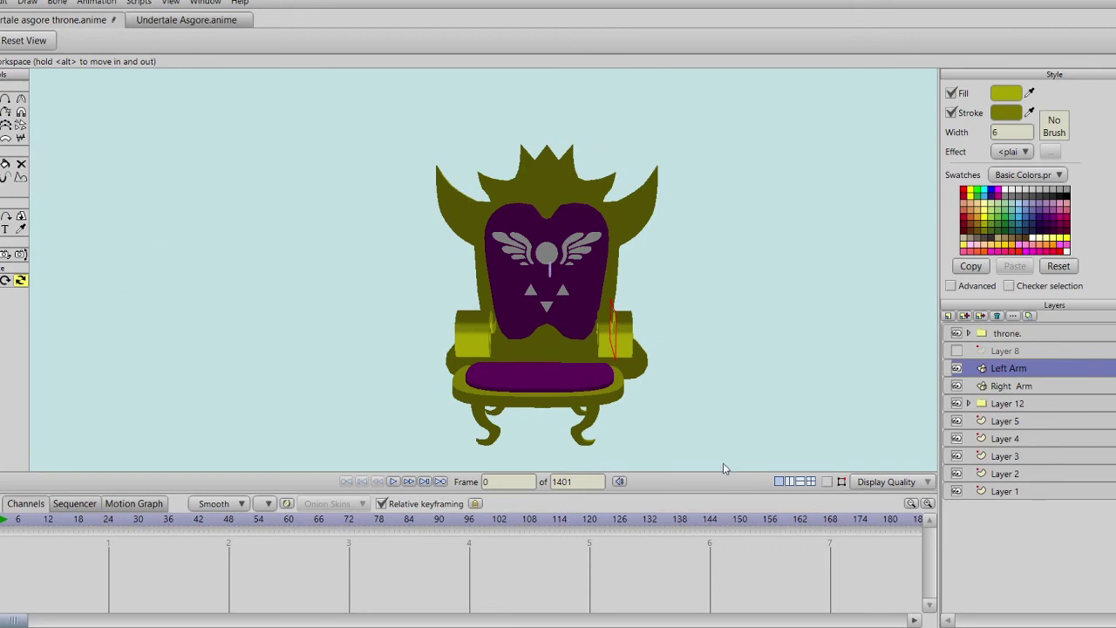
Step: Switch to Blender and delete the default cube from the scene
{"action": "left_click_drag", "start_coordinate": [647, 340], "coordinate": [689, 354]}
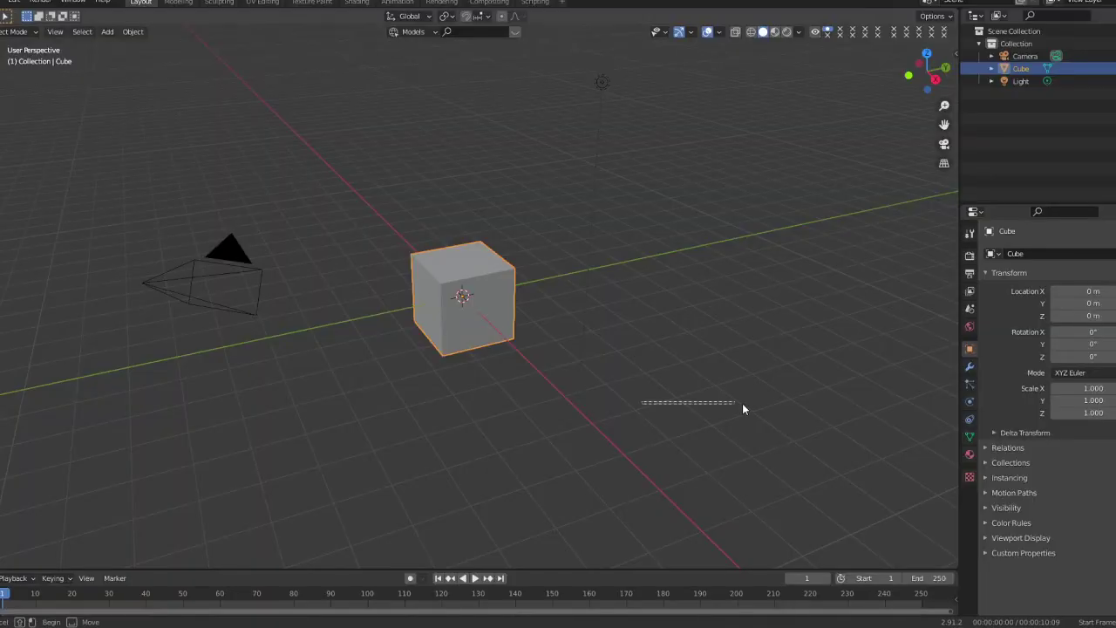
{"action": "left_click_drag", "start_coordinate": [742, 404], "coordinate": [609, 396]}
{"action": "scroll", "coordinate": [610, 395], "scroll_direction": "up", "scroll_amount": 2}
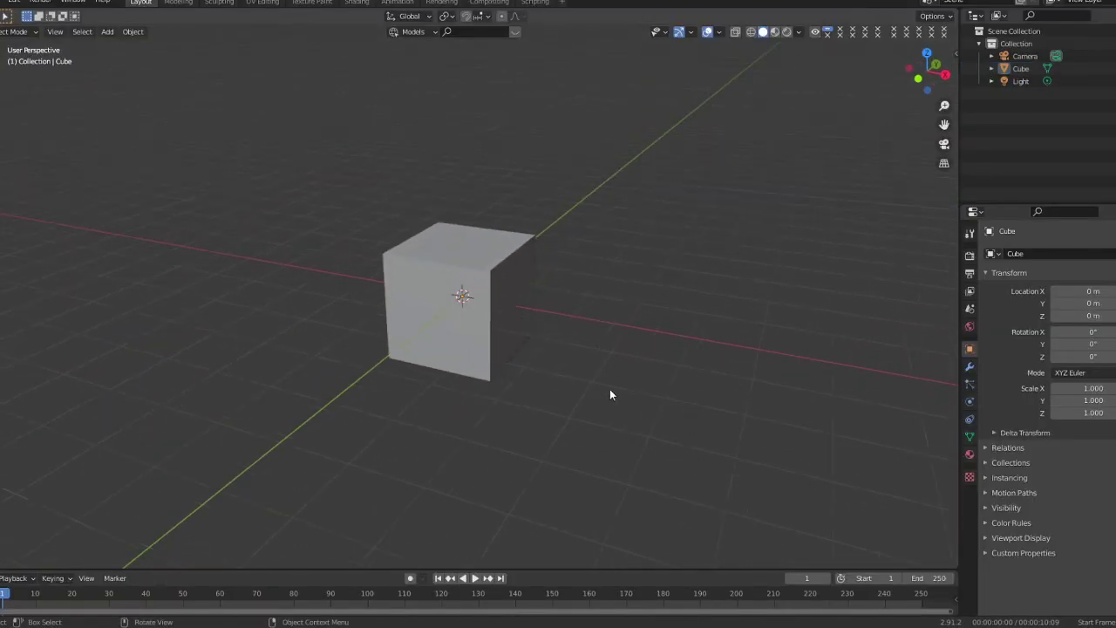
{"action": "left_click", "coordinate": [504, 243]}
{"action": "key", "text": "x"}
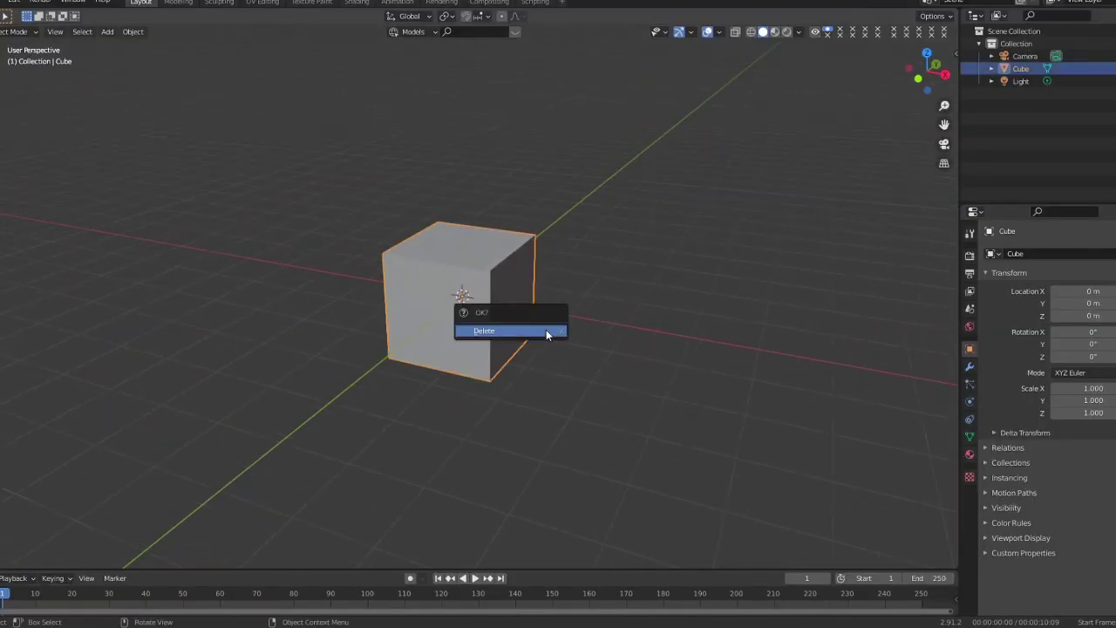
{"action": "left_click", "coordinate": [547, 332]}
Step: Import the Wavefront file undertale asgore throne obj.obj from D:\MoHo Pro 13\ into the scene
{"action": "left_click", "coordinate": [1, 2]}
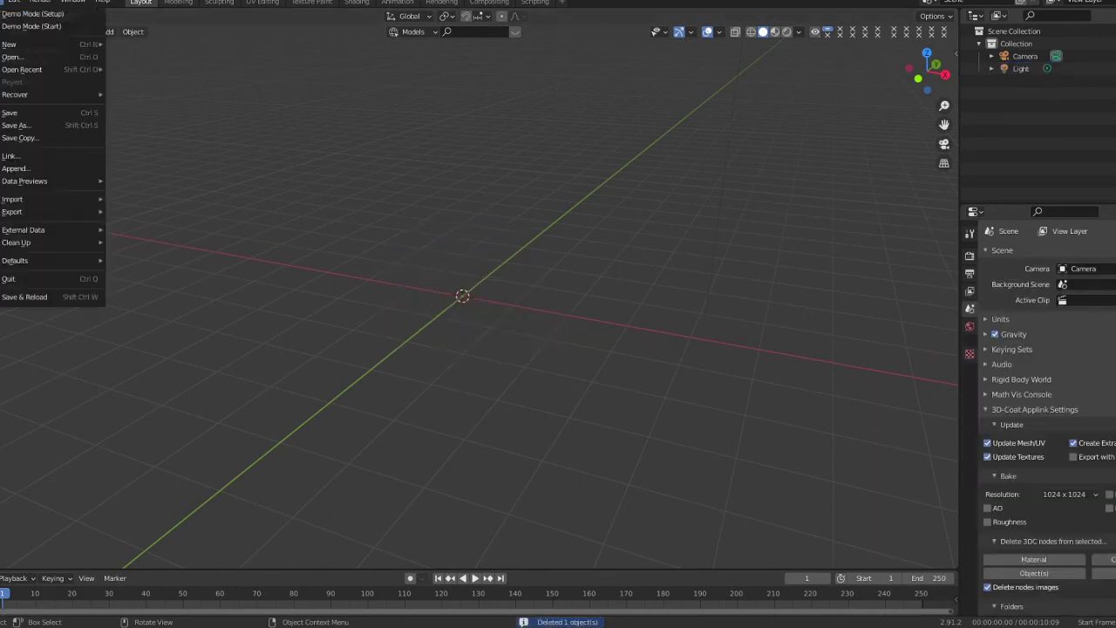
{"action": "mouse_move", "coordinate": [57, 200]}
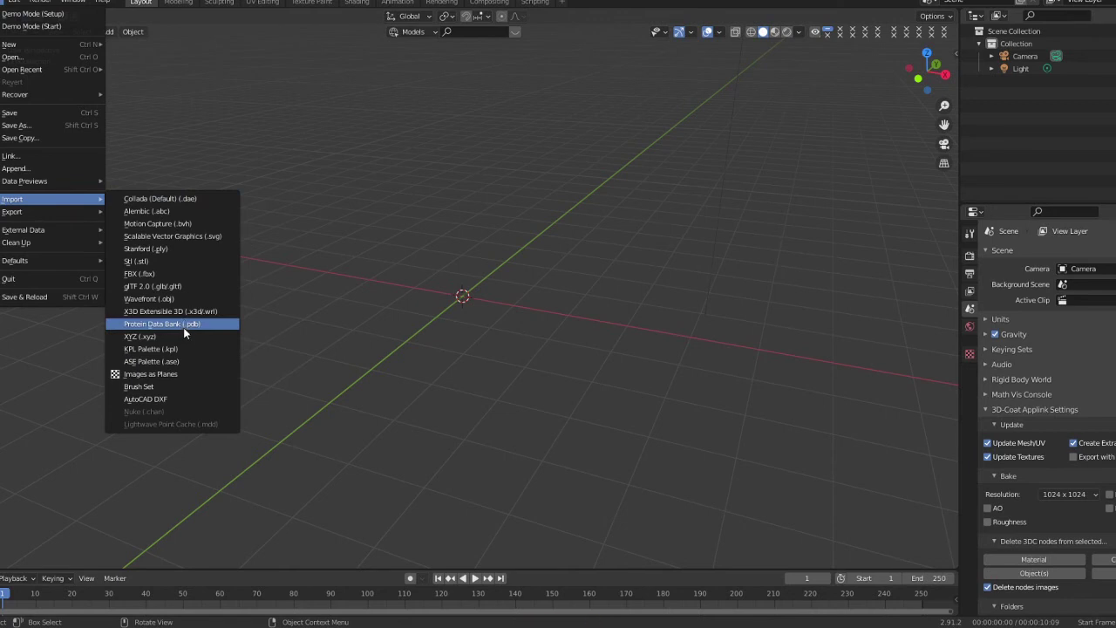
{"action": "left_click", "coordinate": [191, 299]}
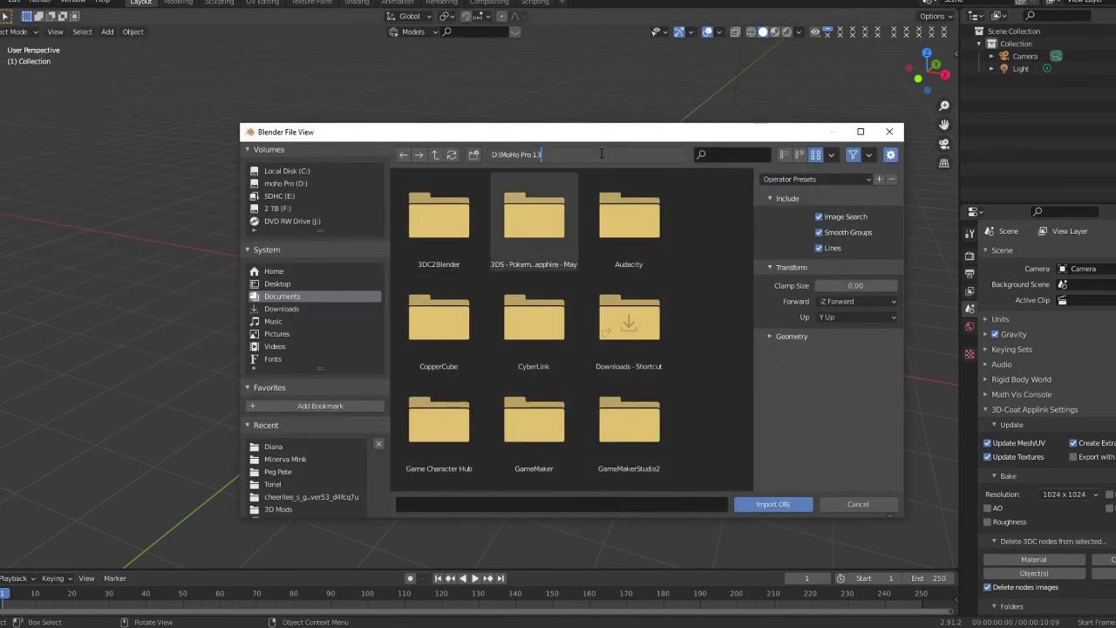
{"action": "key", "text": "Return"}
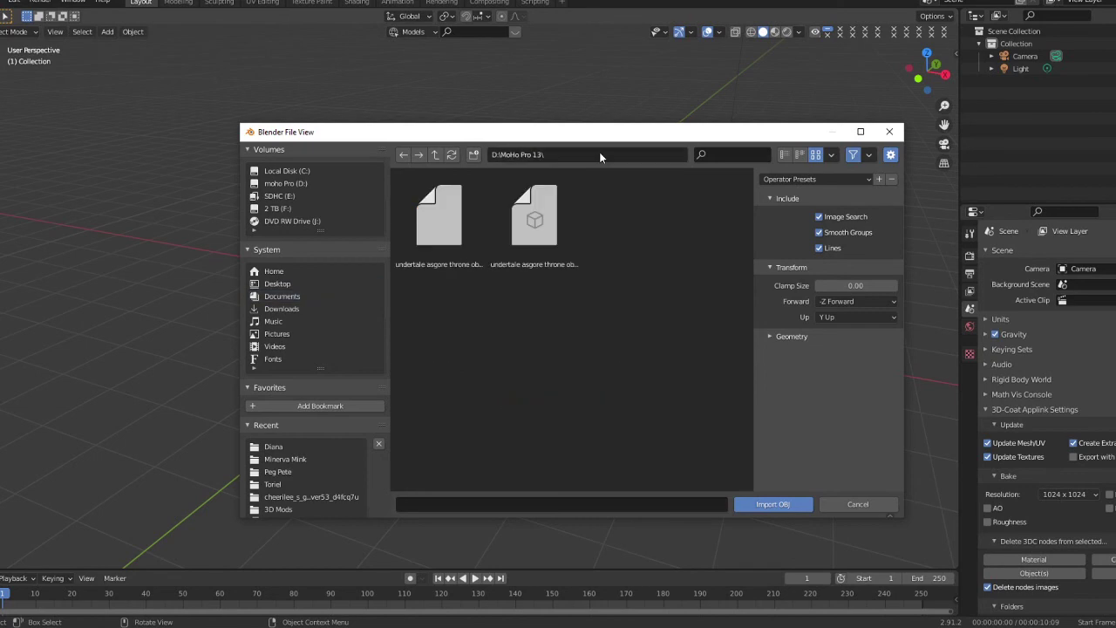
{"action": "left_click", "coordinate": [534, 234]}
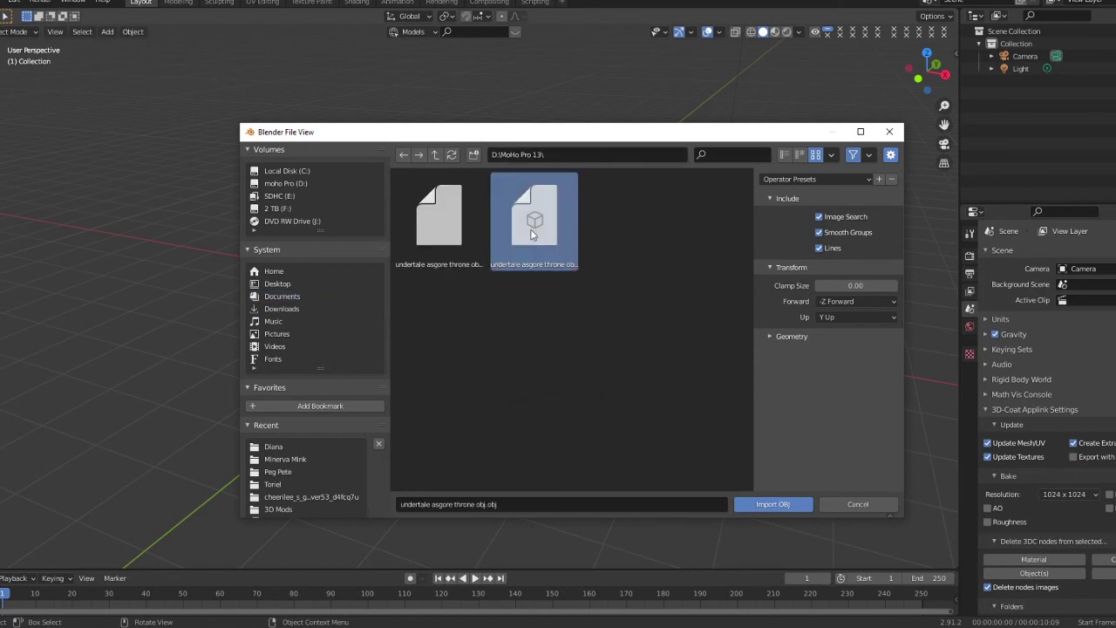
{"action": "double_click", "coordinate": [531, 233]}
Step: Rotate the imported throne 180° about the global Z axis so that it faces the front
{"action": "left_click_drag", "start_coordinate": [528, 264], "coordinate": [489, 272]}
{"action": "key", "text": "KP_1"}
{"action": "scroll", "coordinate": [531, 275], "scroll_direction": "up", "scroll_amount": 5}
{"action": "left_click_drag", "start_coordinate": [595, 289], "coordinate": [344, 313]}
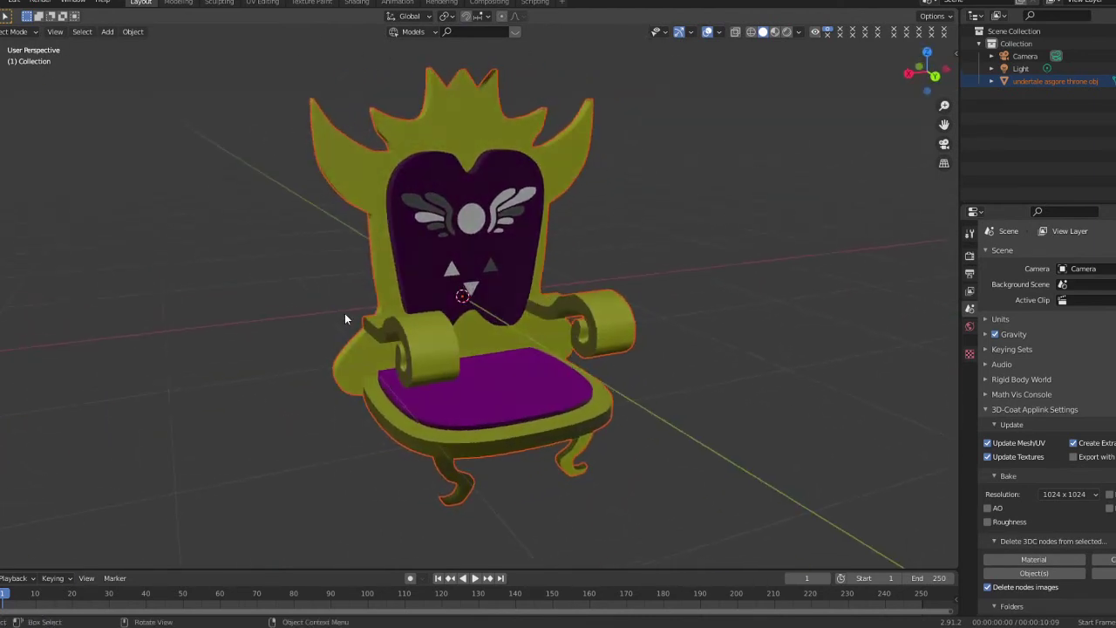
{"action": "left_click", "coordinate": [417, 343]}
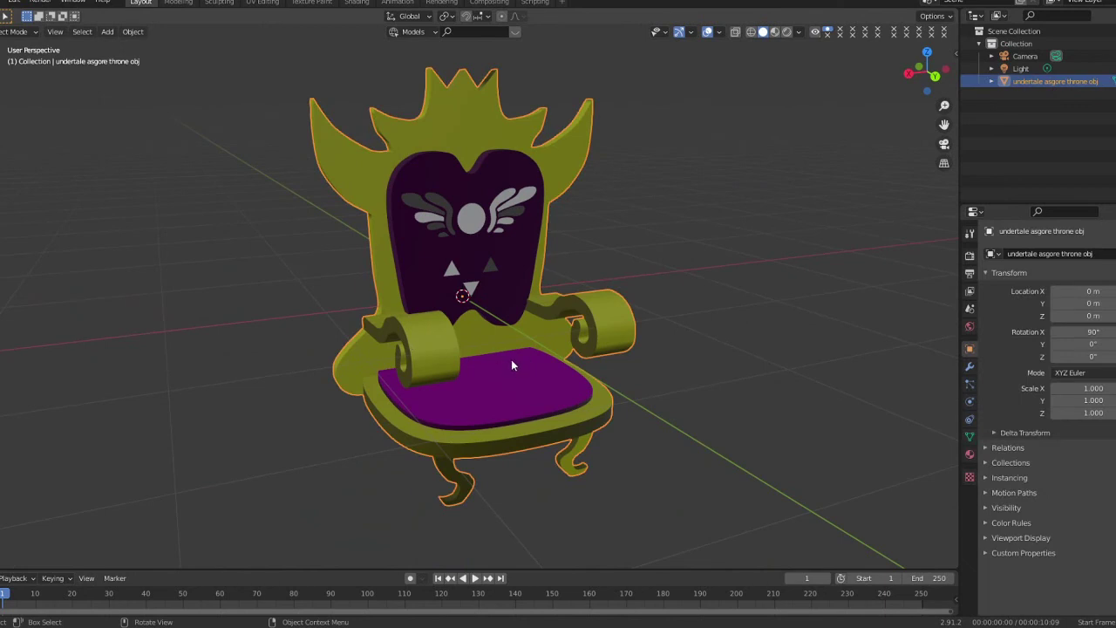
{"action": "key", "text": "KP_1"}
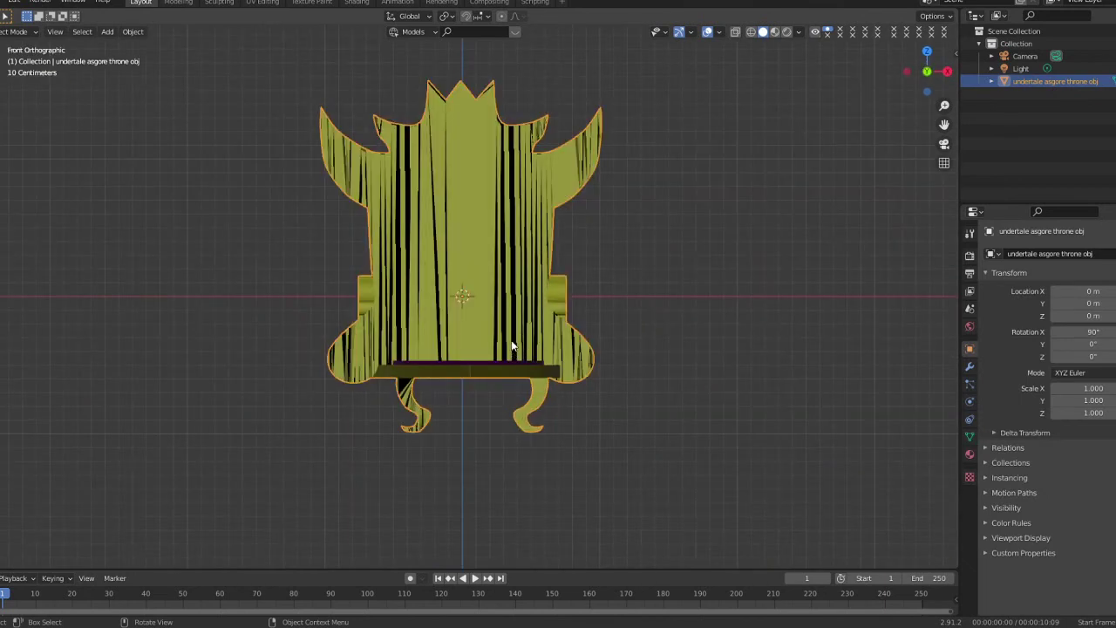
{"action": "key", "text": "KP_3"}
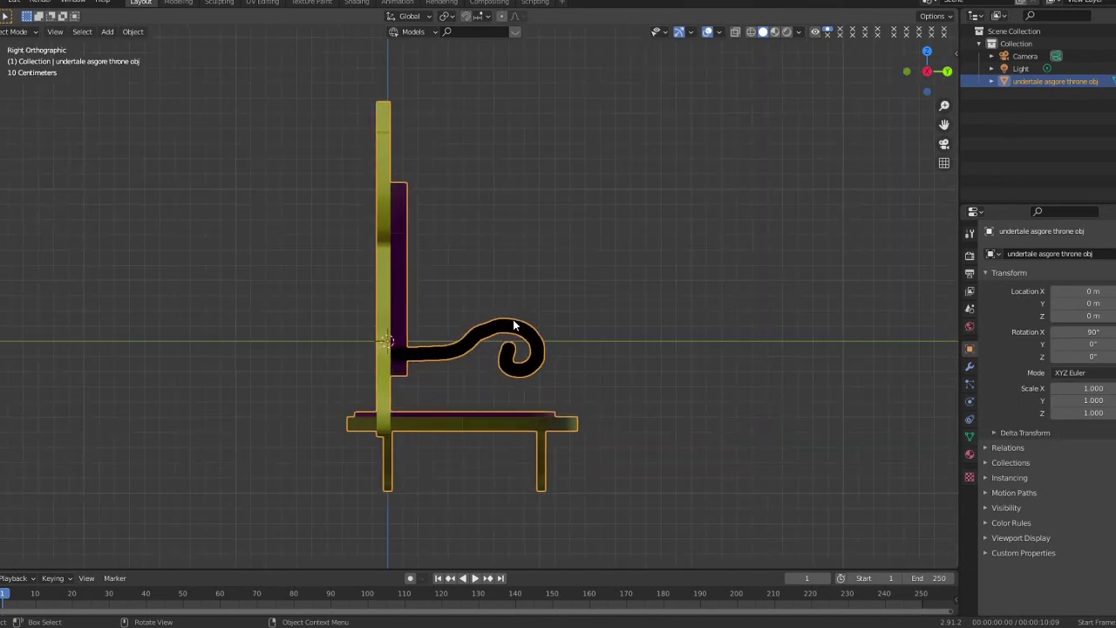
{"action": "key", "text": "ctrl+KP_1"}
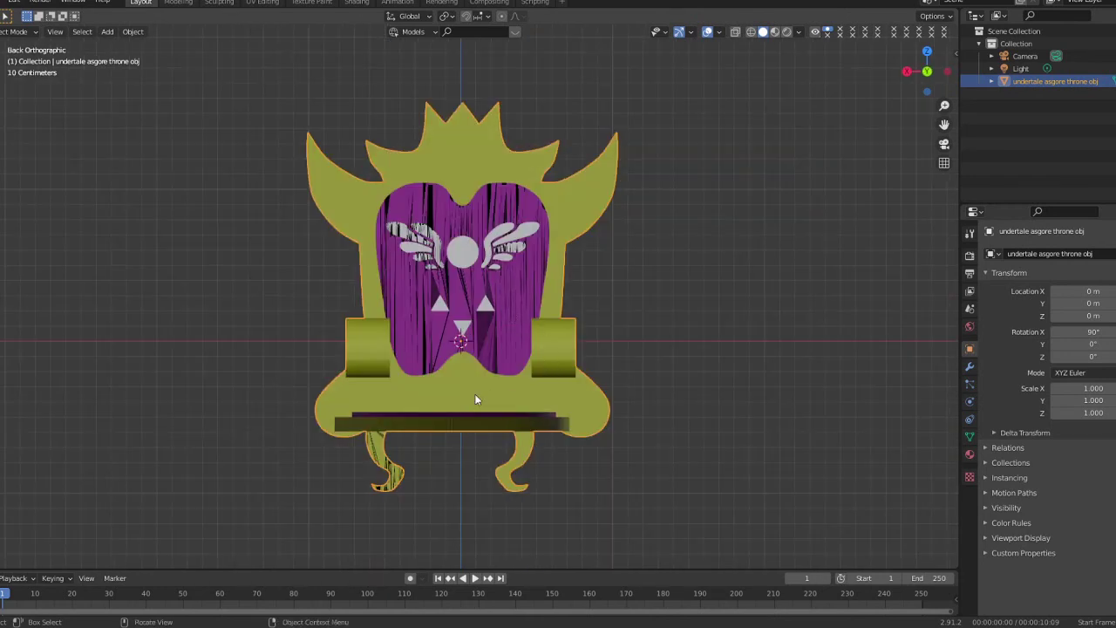
{"action": "key", "text": "r"}
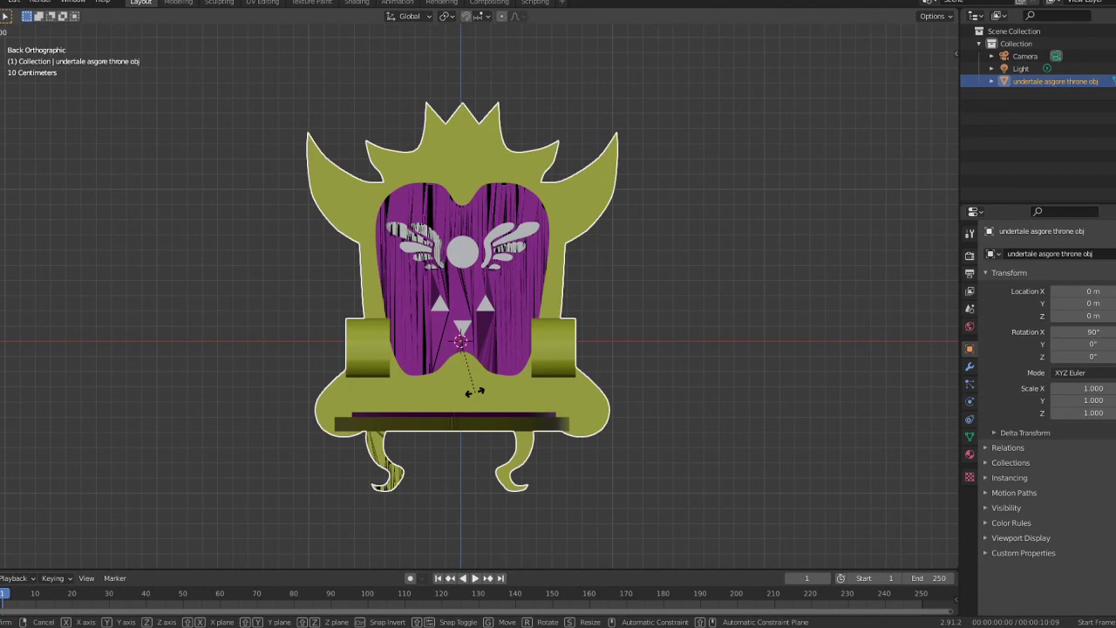
{"action": "type", "text": "z180"}
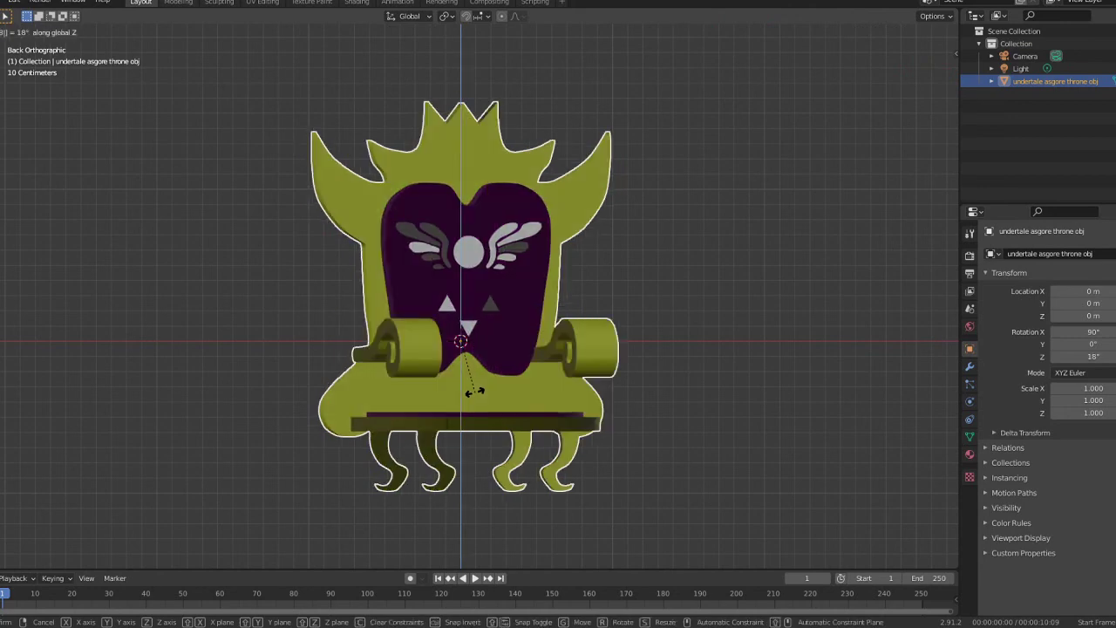
{"action": "key", "text": "Return"}
Step: Raise the throne to about X 0.037 m and Z 0.932 m in the front view so its legs stand on the ground line
{"action": "key", "text": "KP_1"}
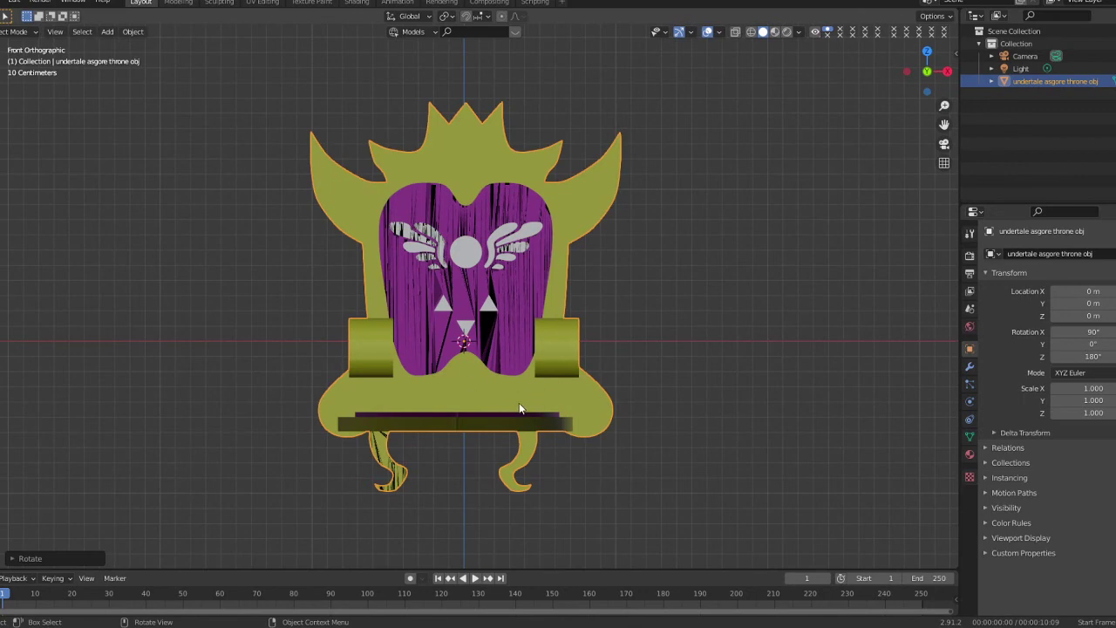
{"action": "key", "text": "g"}
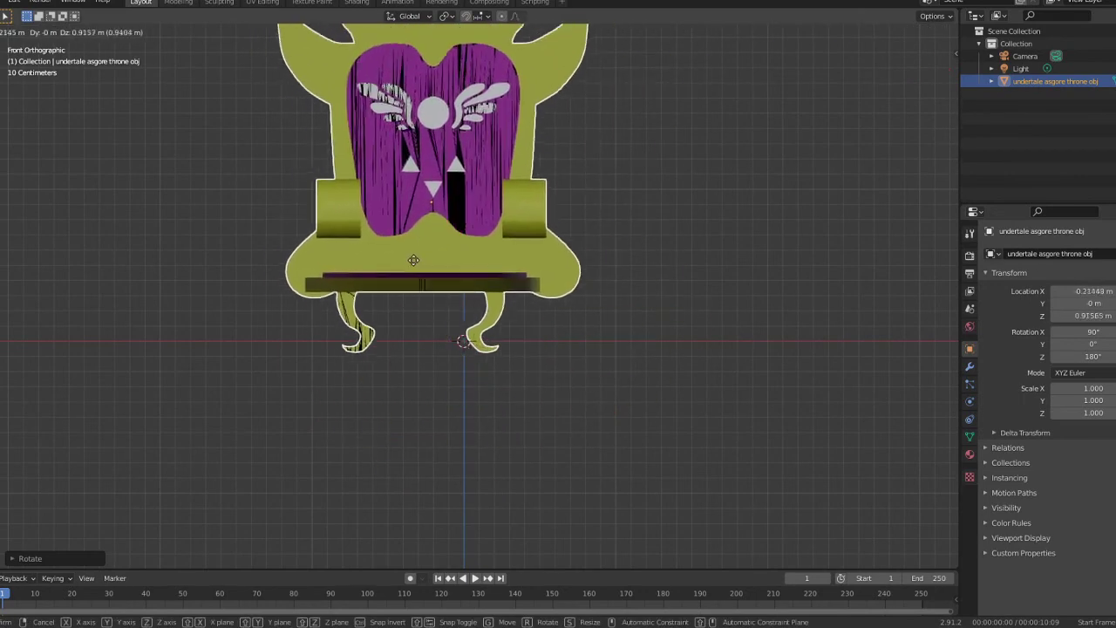
{"action": "left_click", "coordinate": [450, 257]}
Step: Examine the imported throne from several angles and distances to check its backrest, arms, seat and legs
{"action": "left_click_drag", "start_coordinate": [591, 298], "coordinate": [477, 319]}
{"action": "scroll", "coordinate": [455, 366], "scroll_direction": "down", "scroll_amount": 4}
{"action": "scroll", "coordinate": [477, 320], "scroll_direction": "up", "scroll_amount": 2}
{"action": "right_click", "coordinate": [478, 320]}
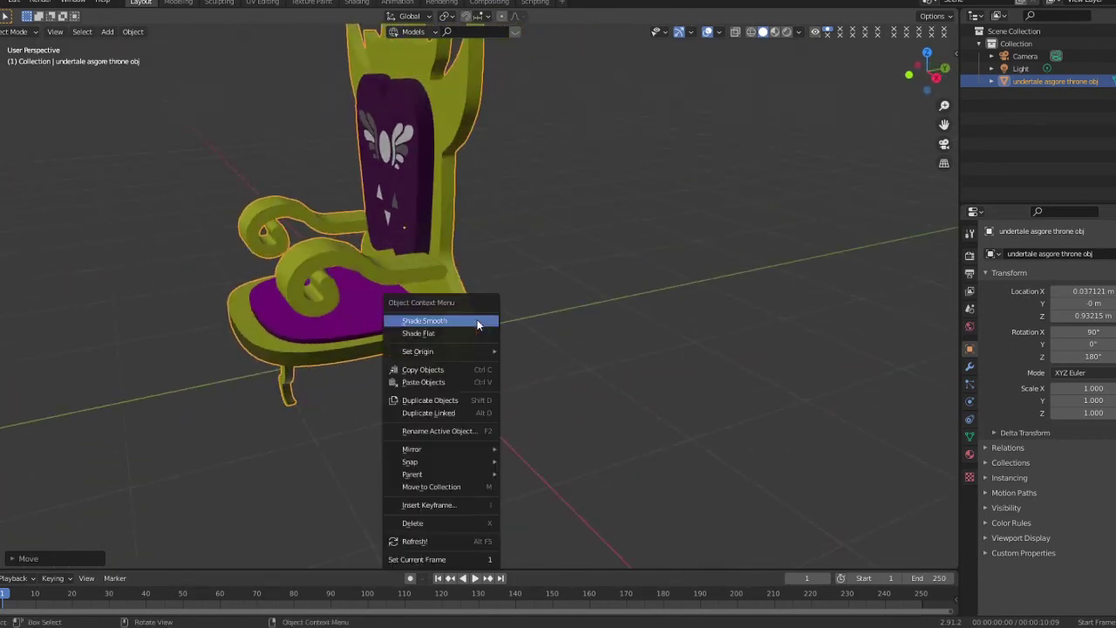
{"action": "left_click_drag", "start_coordinate": [569, 326], "coordinate": [665, 264]}
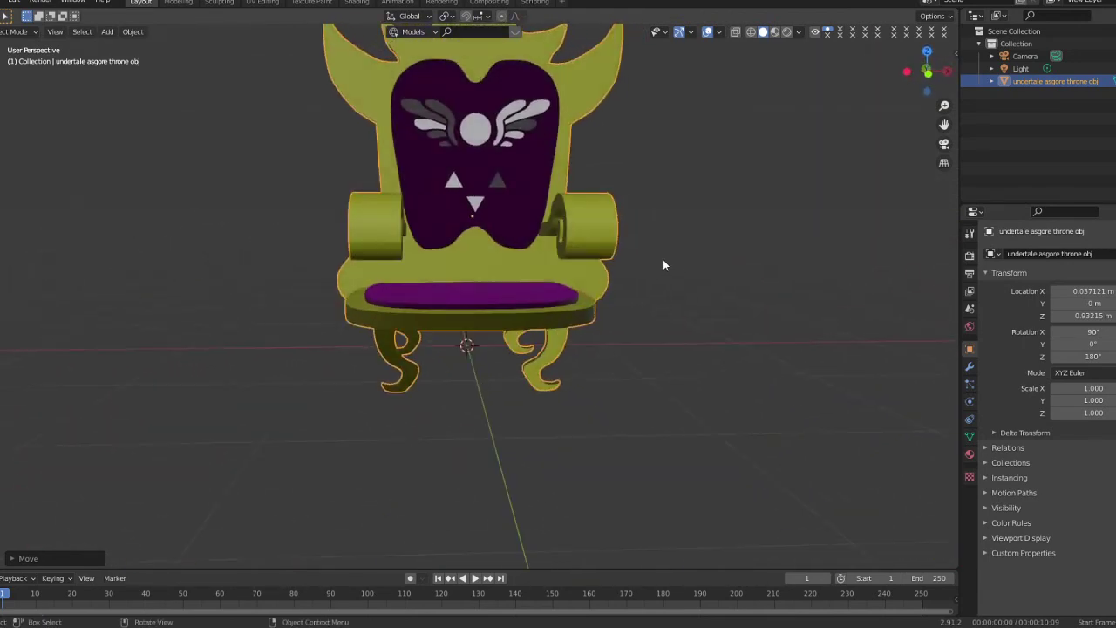
{"action": "right_click", "coordinate": [659, 290]}
{"action": "mouse_move", "coordinate": [712, 199]}
{"action": "left_mouse_down"}
{"action": "mouse_move", "coordinate": [683, 225]}
{"action": "mouse_move", "coordinate": [690, 197]}
{"action": "mouse_move", "coordinate": [695, 208]}
{"action": "left_mouse_up"}
{"action": "scroll", "coordinate": [691, 222], "scroll_direction": "down", "scroll_amount": 4}
{"action": "left_click_drag", "start_coordinate": [645, 239], "coordinate": [625, 274]}
{"action": "left_click_drag", "start_coordinate": [498, 319], "coordinate": [616, 305]}
{"action": "scroll", "coordinate": [610, 317], "scroll_direction": "down", "scroll_amount": 3}
{"action": "scroll", "coordinate": [611, 318], "scroll_direction": "up", "scroll_amount": 5}
{"action": "scroll", "coordinate": [542, 307], "scroll_direction": "up", "scroll_amount": 3}
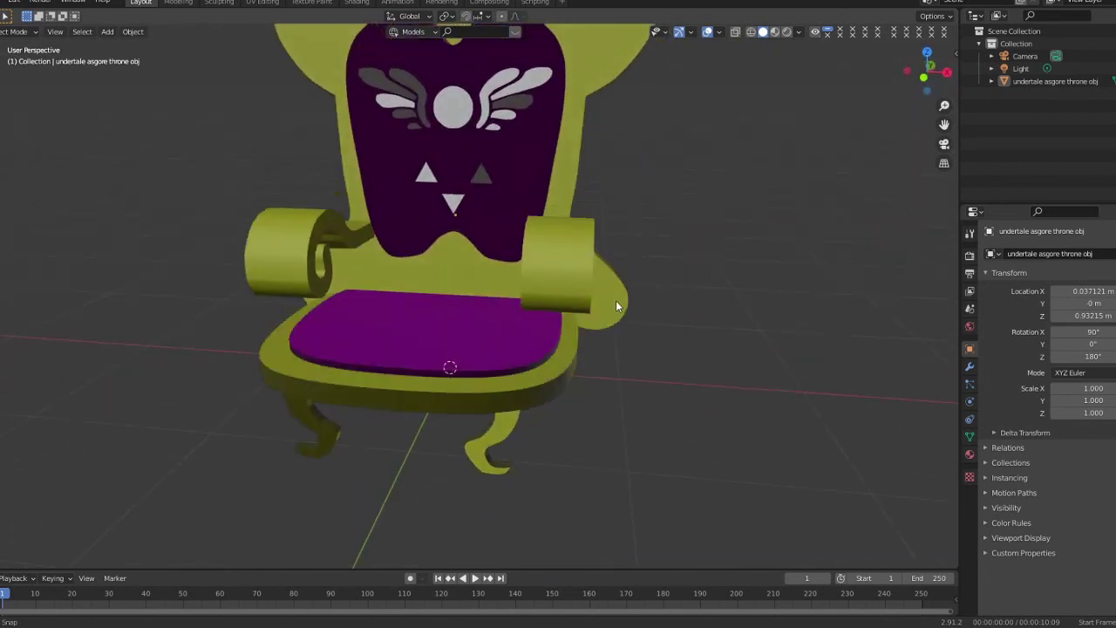
{"action": "scroll", "coordinate": [577, 376], "scroll_direction": "down", "scroll_amount": 5}
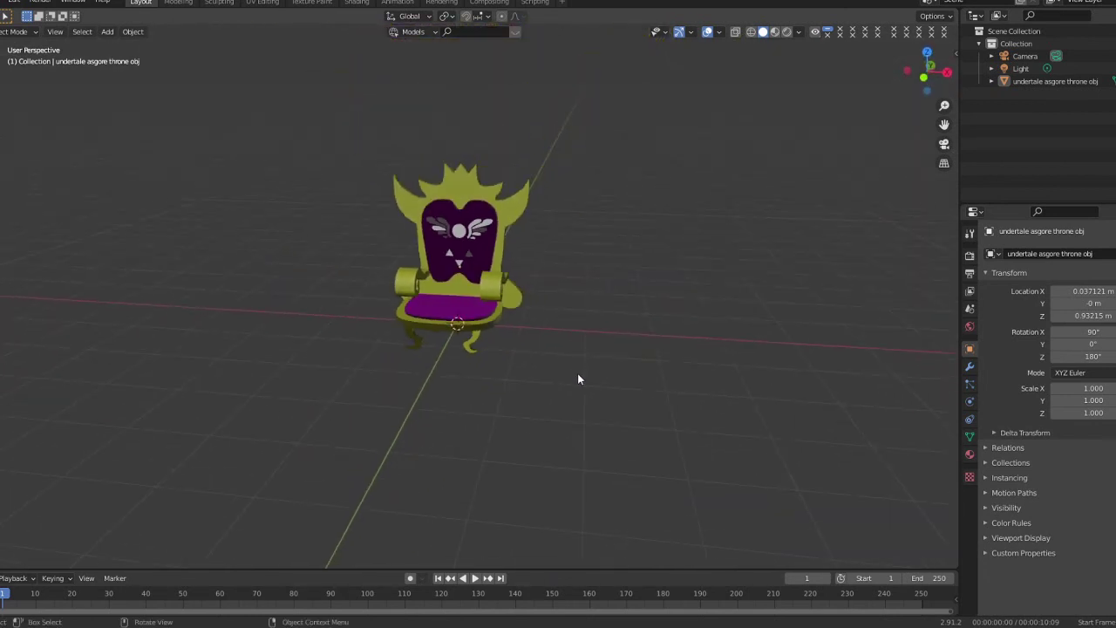